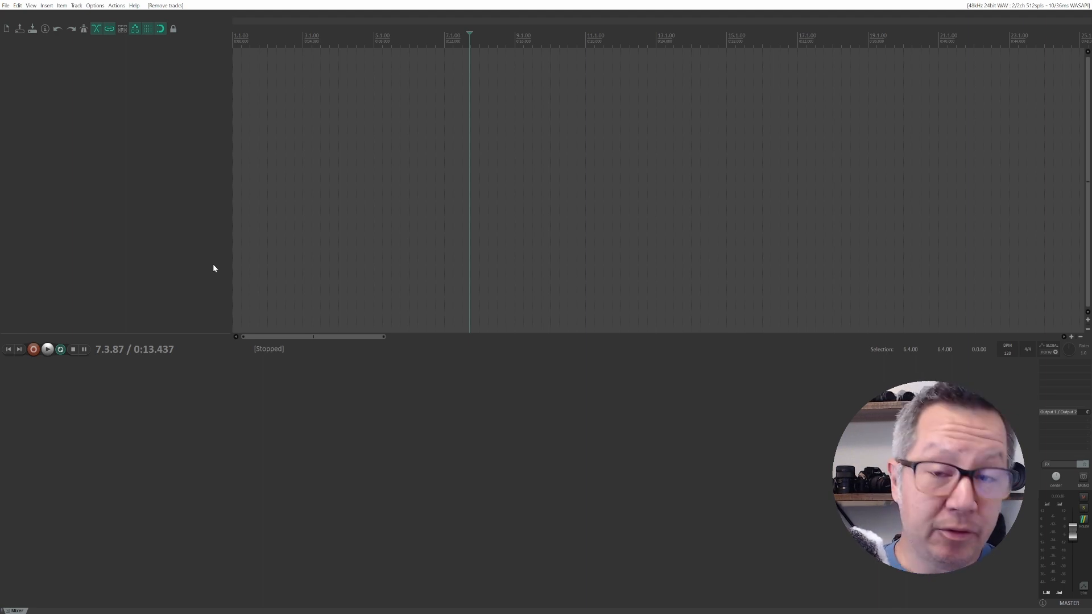
Open the preferences and bring up the audio device settings.
key(ctrl+p)
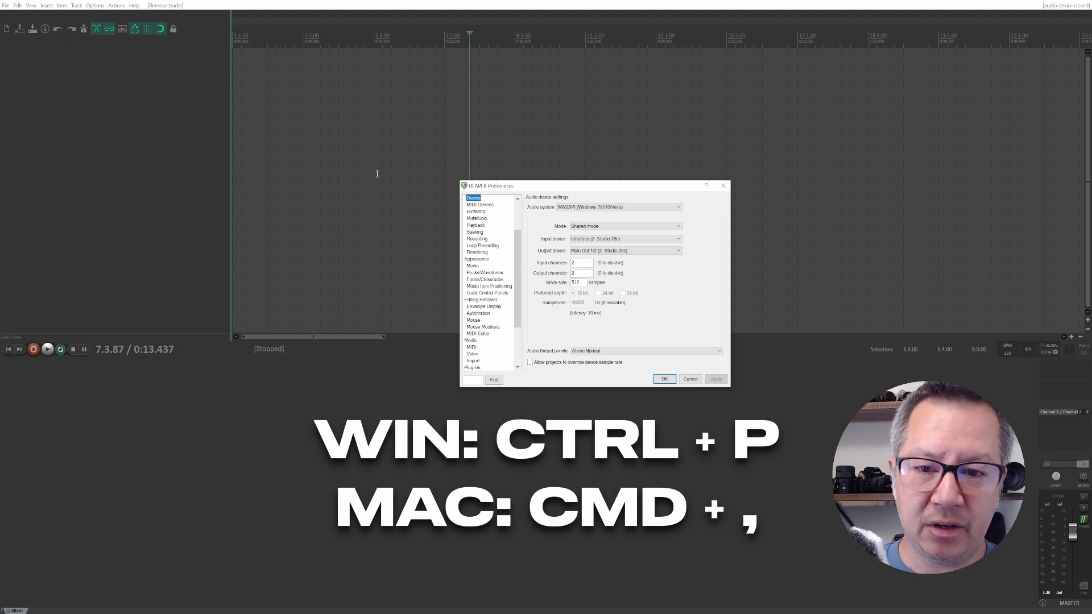
scroll(502, 256, down, 3)
scroll(501, 283, up, 3)
click(471, 218)
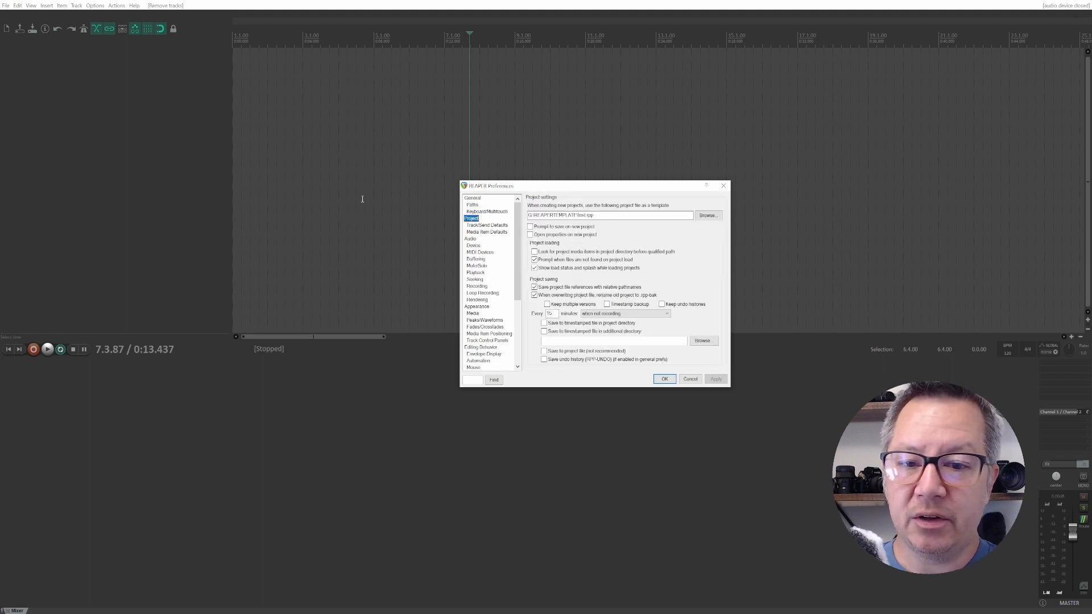
key(Down)
key(Down)
key(Down)
key(Down)
key(Up)
key(Down)
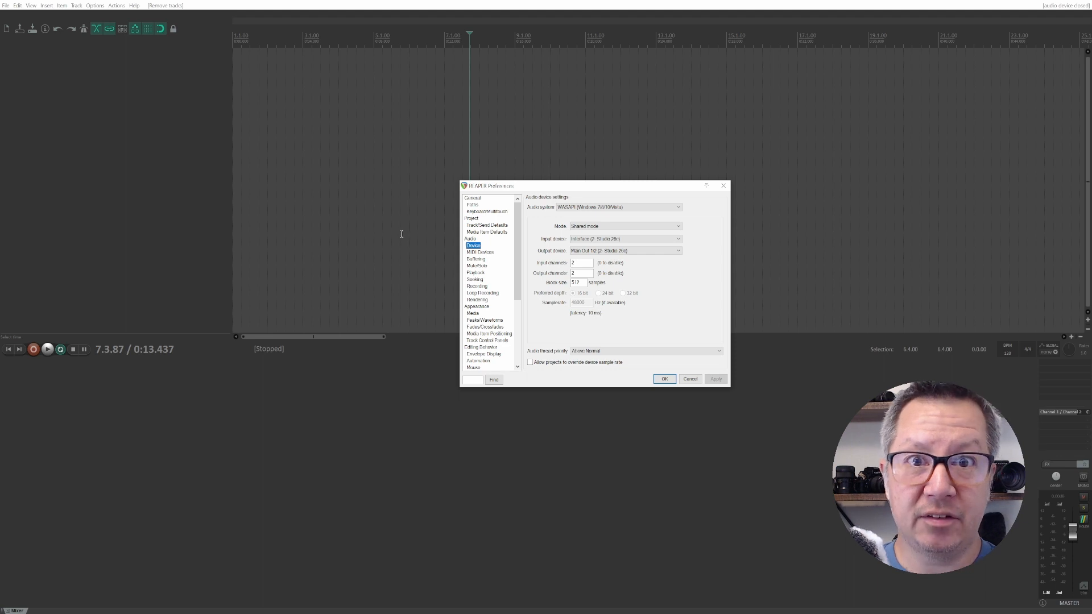
Review the available audio system choices in the audio device settings.
click(618, 207)
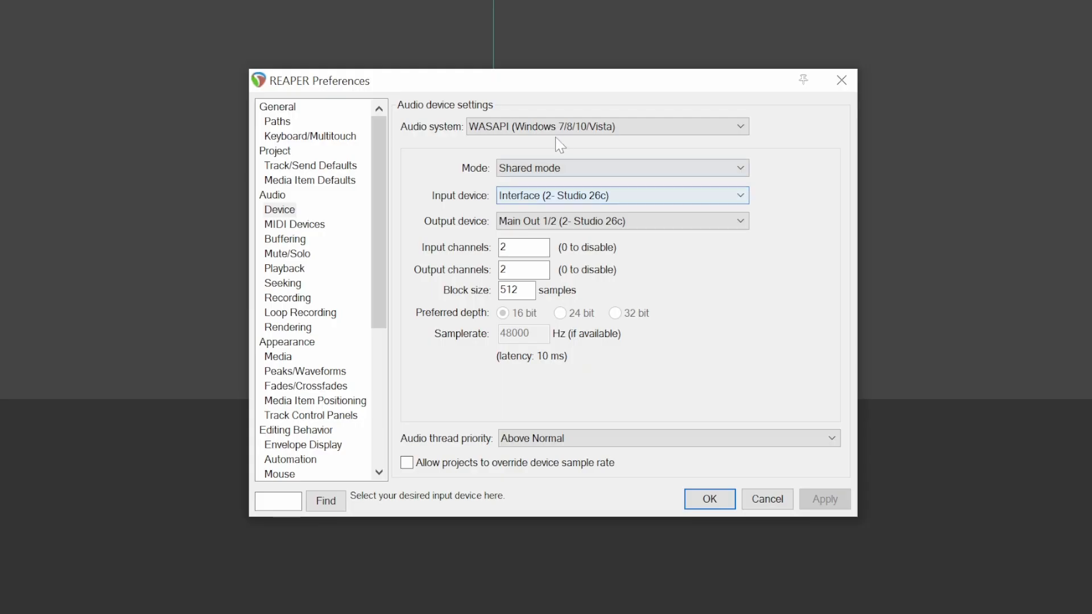
click(593, 207)
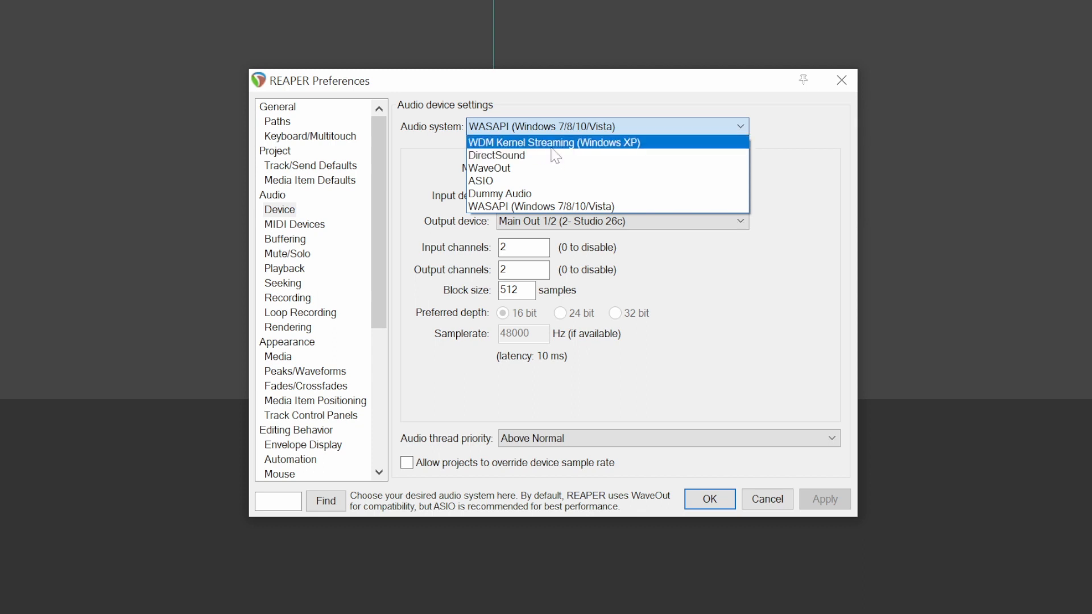
click(786, 155)
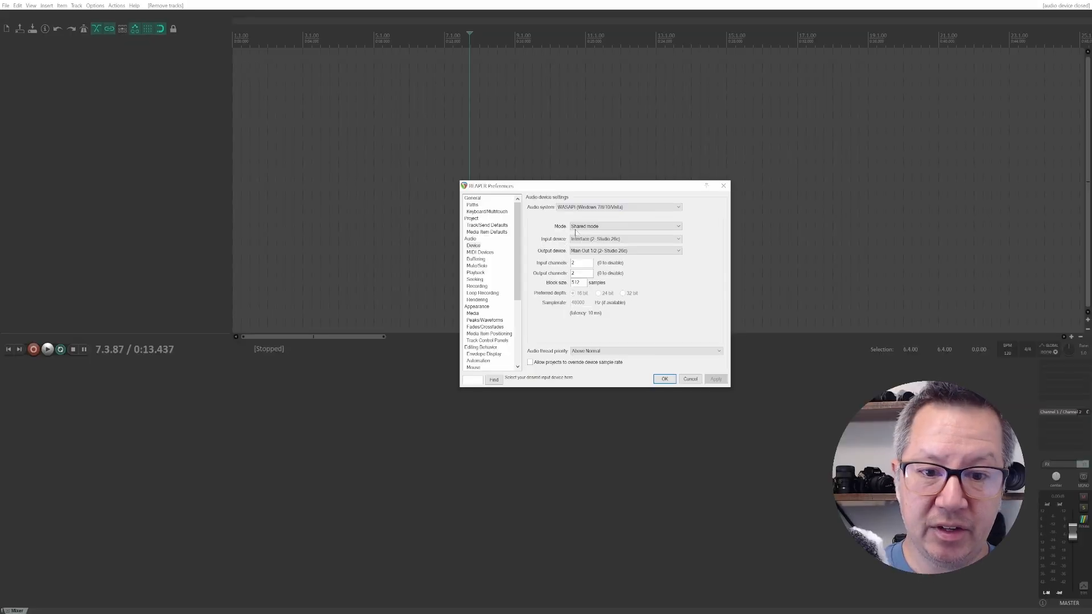
Look through the available input and output devices in the audio device settings.
click(593, 242)
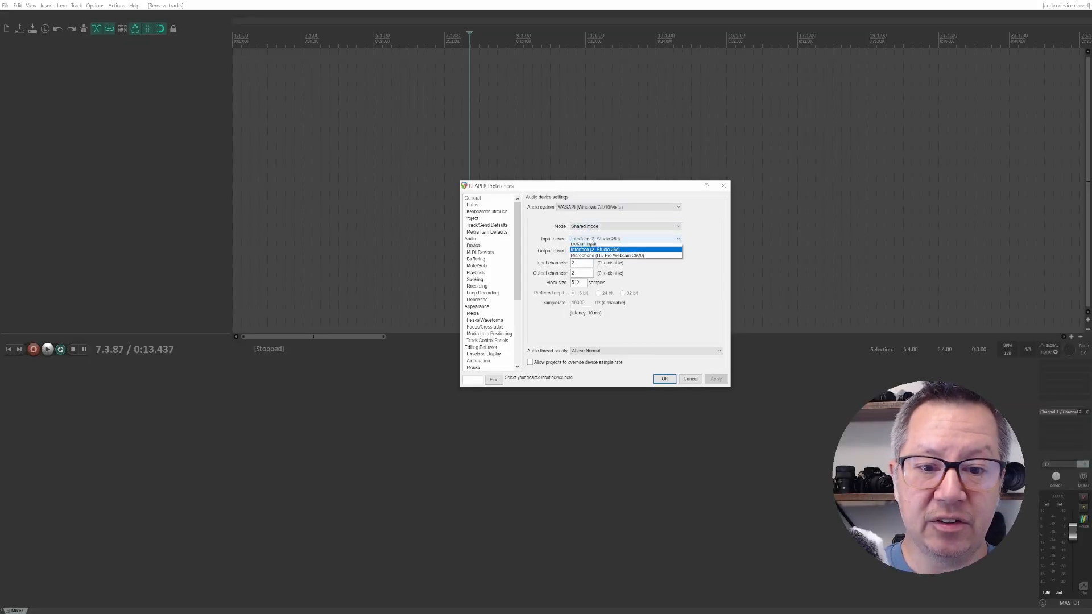
click(596, 242)
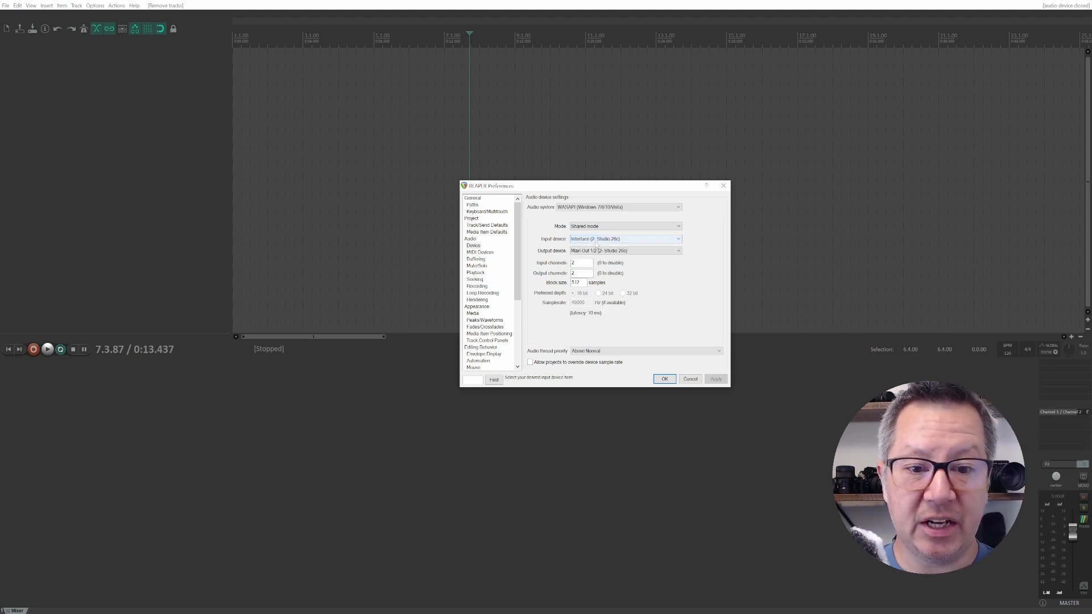
click(601, 251)
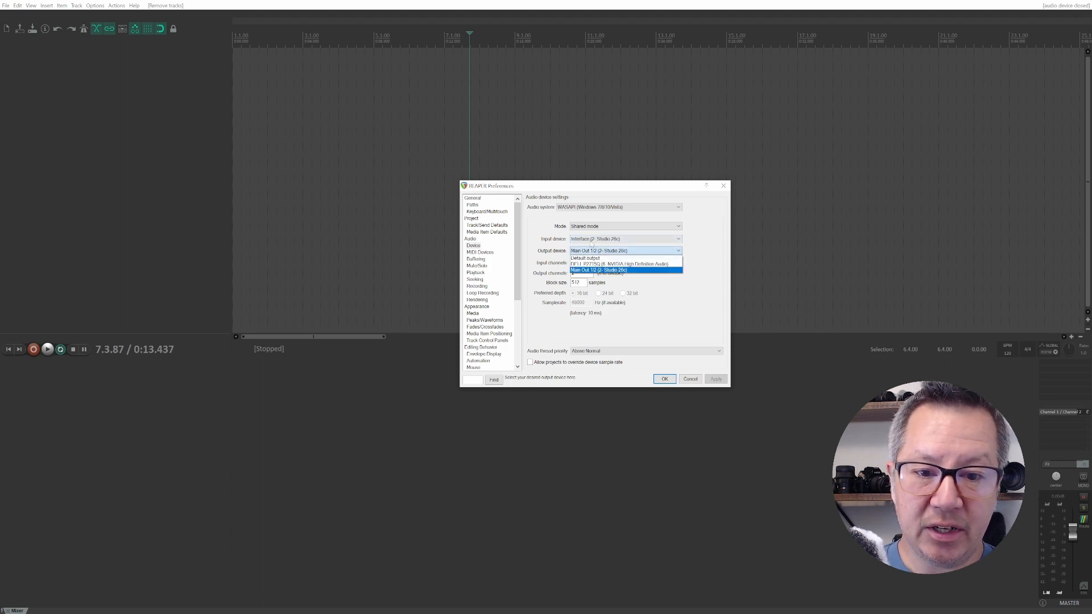
click(592, 244)
click(586, 240)
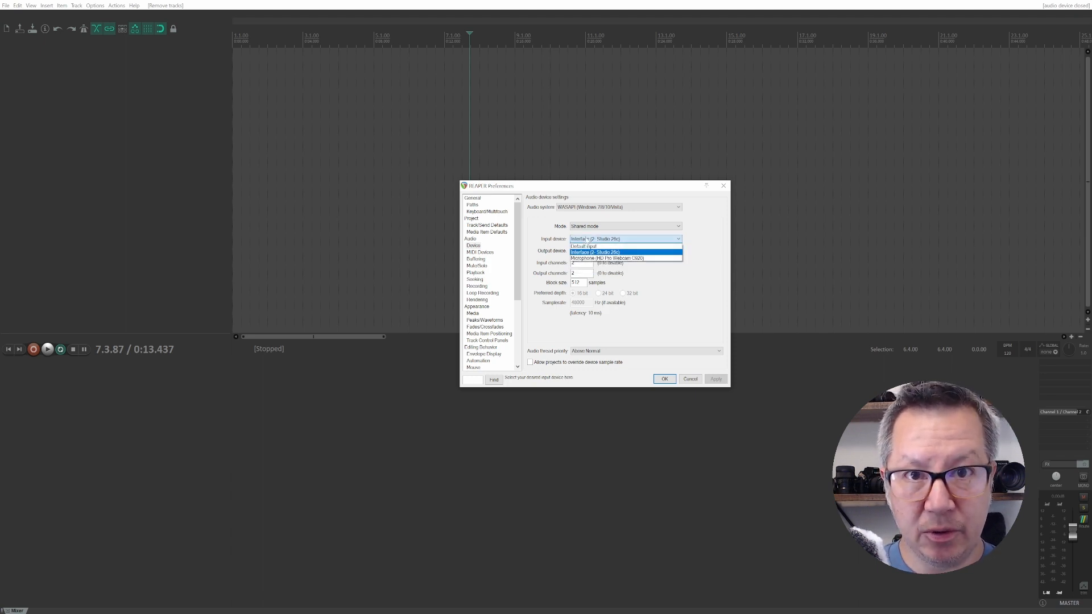
click(586, 240)
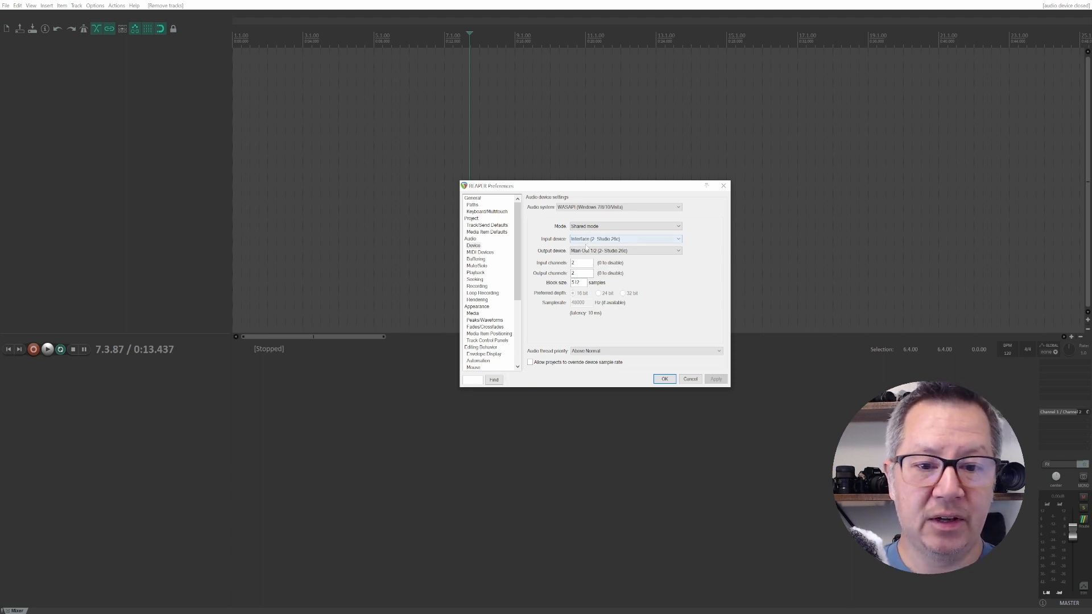
click(587, 251)
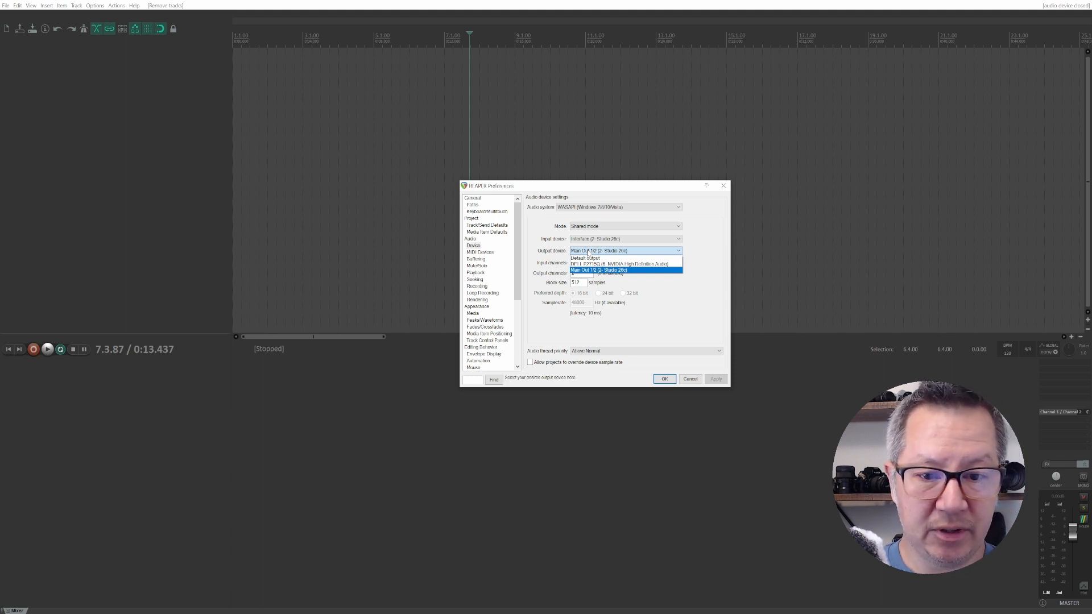
click(588, 252)
click(588, 252)
click(588, 252)
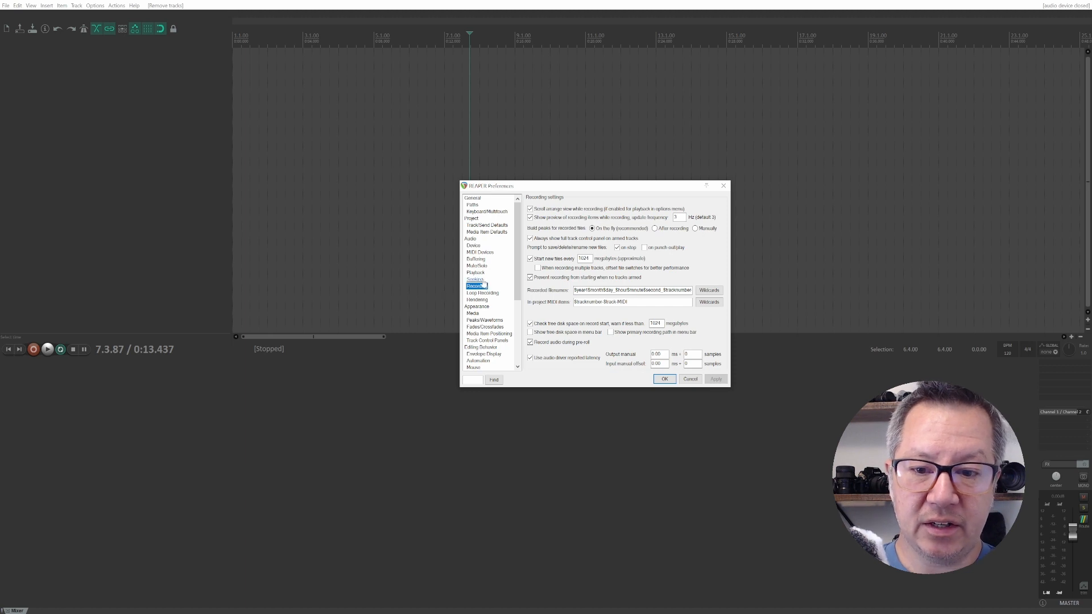
Examine the wildcard pattern for recorded filenames in the recording preferences through to its end.
click(474, 246)
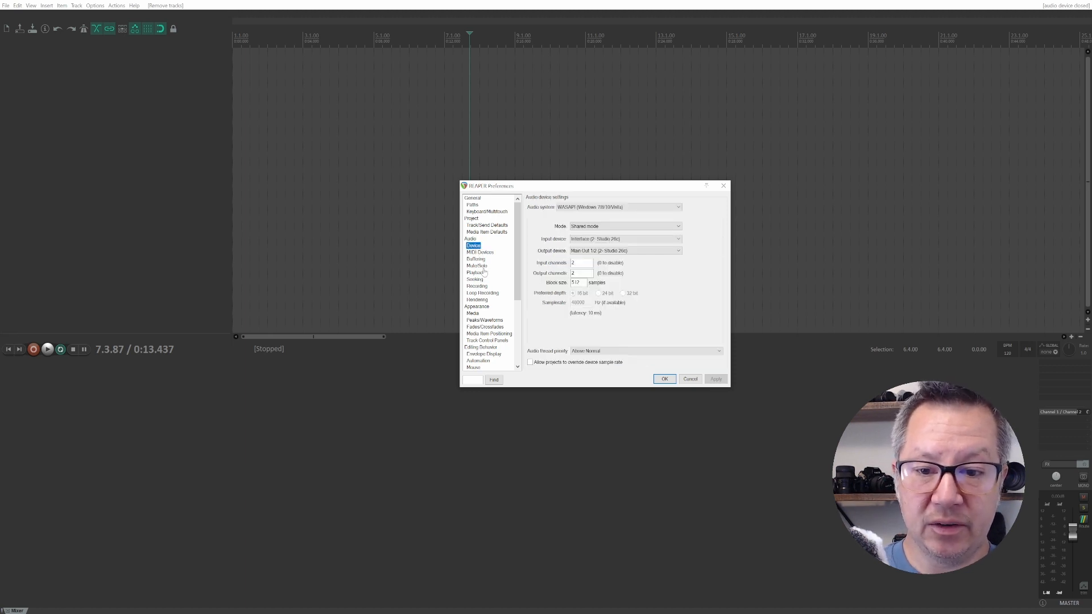
click(478, 286)
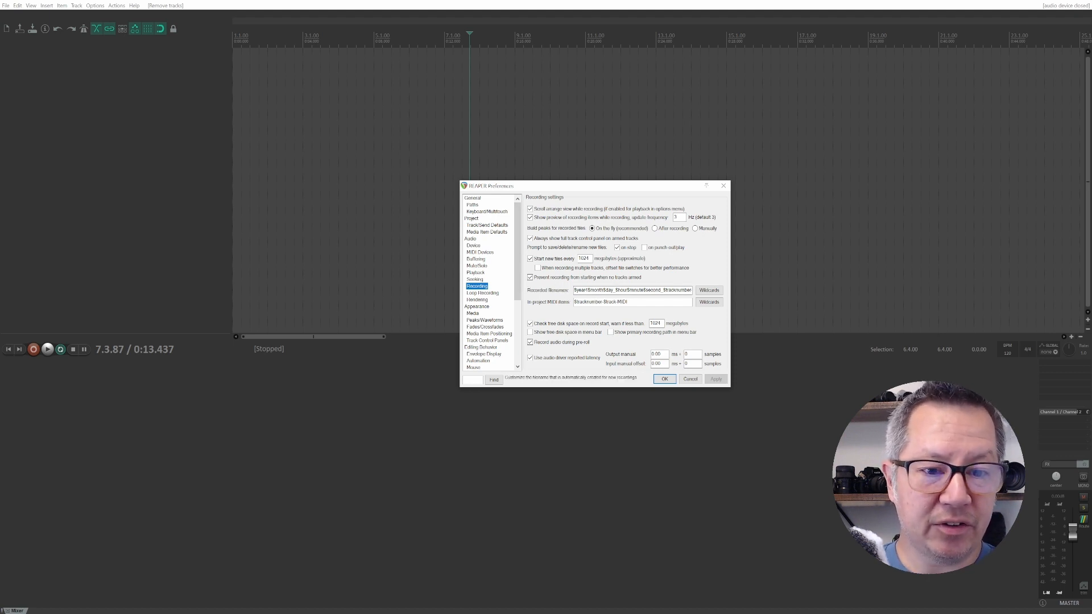
click(681, 291)
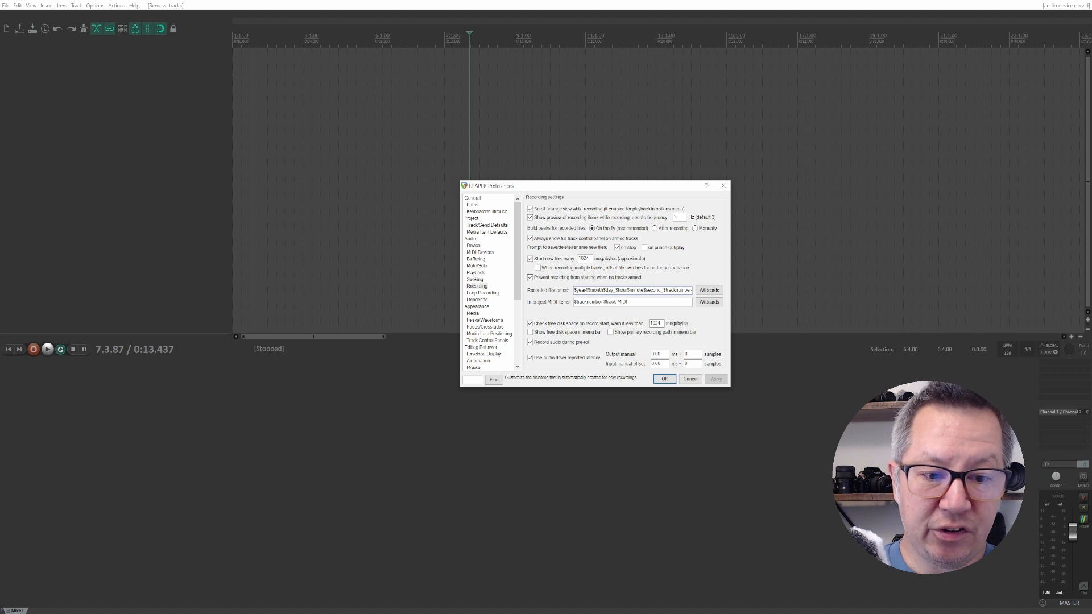
drag(687, 290, 576, 290)
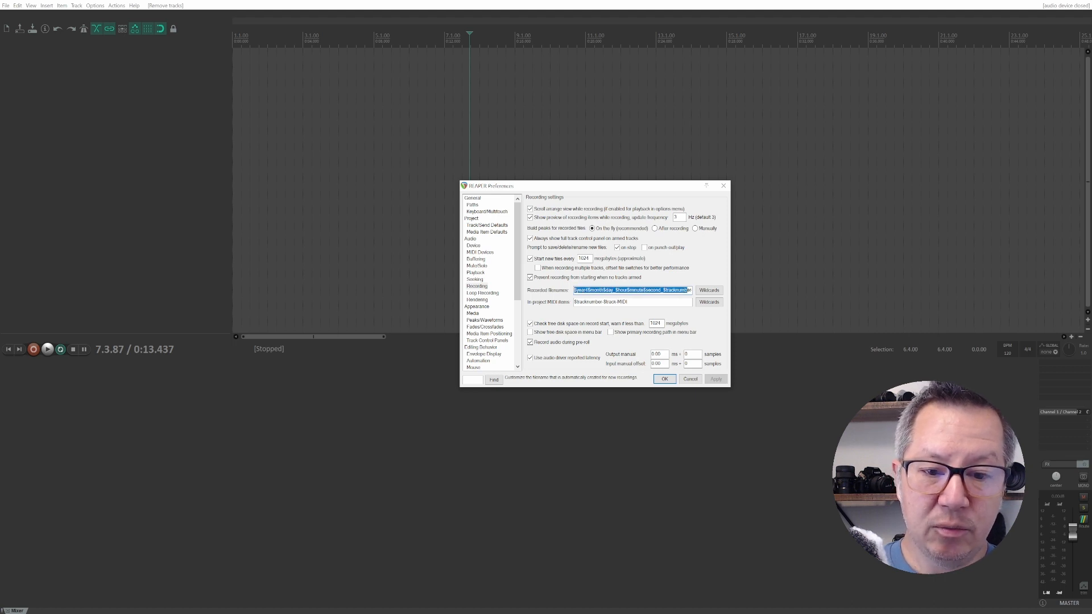
click(584, 290)
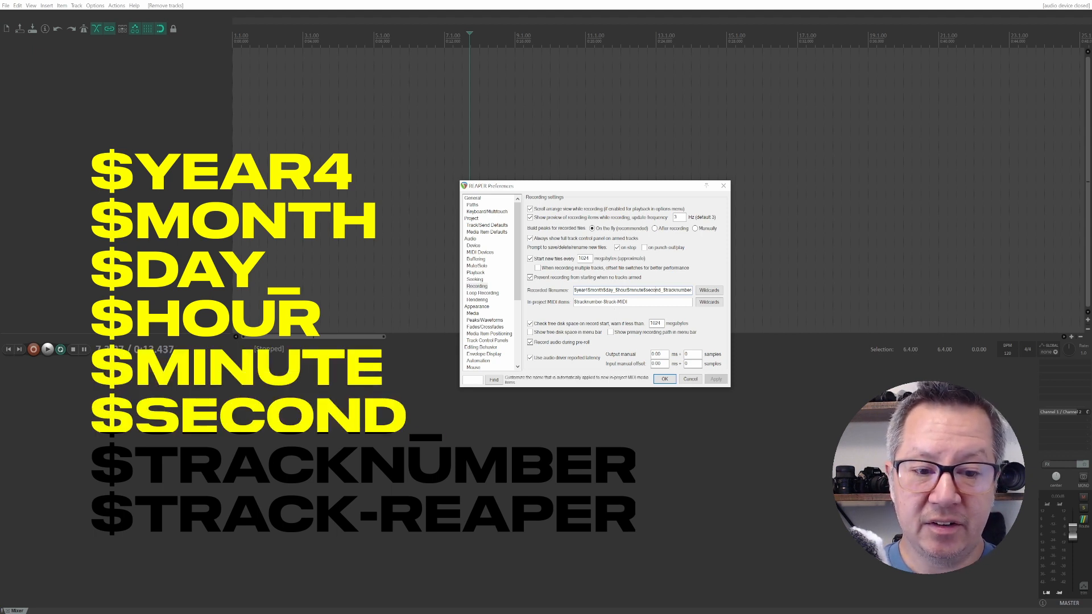
key(Right)
key(Right)
key(Right)
key(Right)
key(Right)
key(Right)
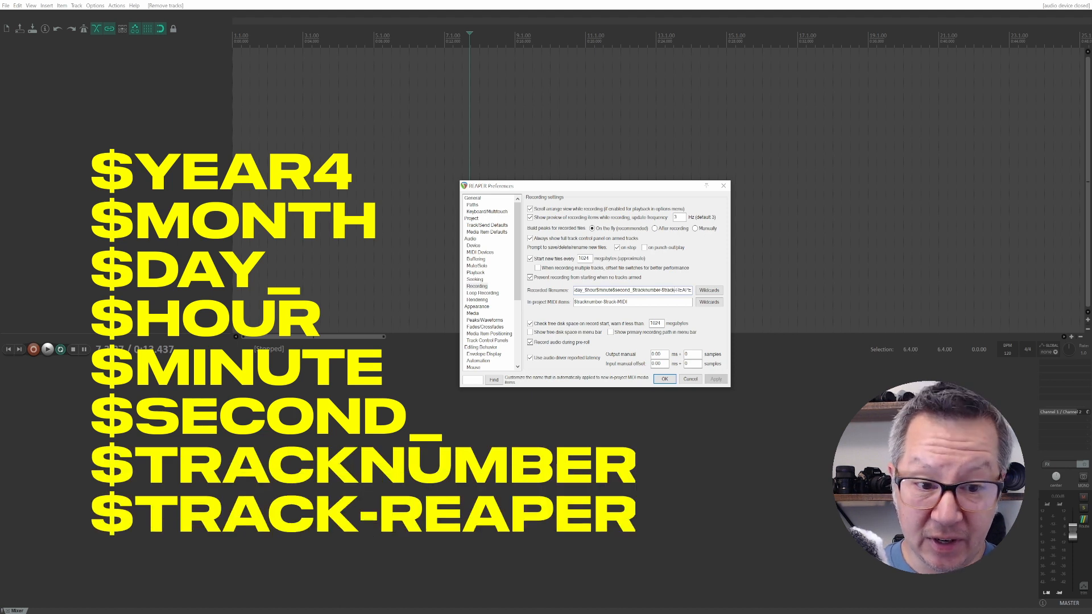
key(Right)
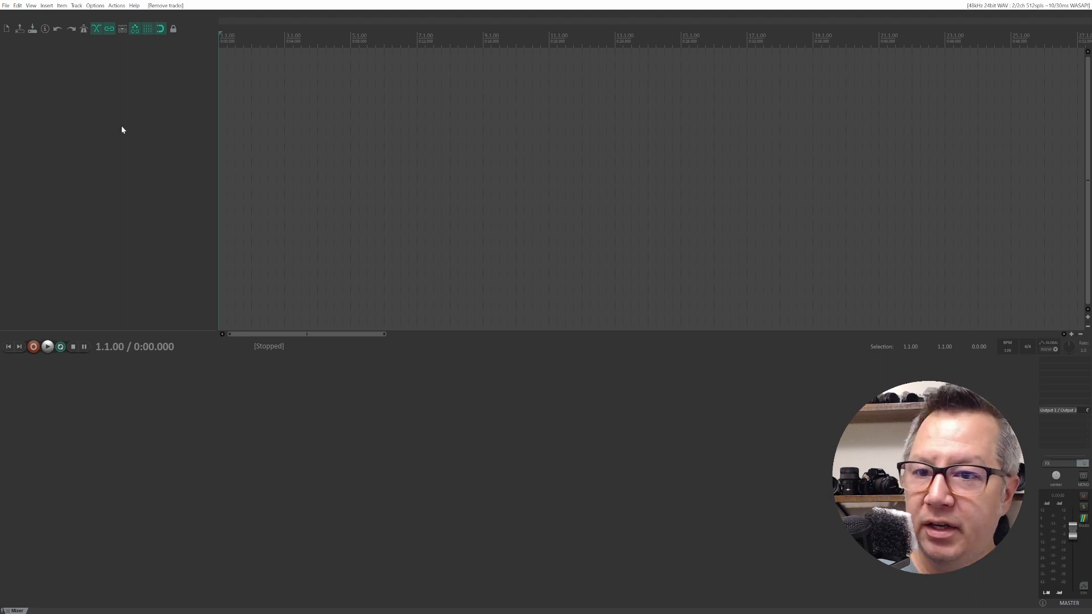
Add two tracks, then arm the first one and record a short audio take on it.
mouse_move(218, 121)
mouse_down()
mouse_move(256, 127)
mouse_move(221, 132)
mouse_move(231, 132)
mouse_up()
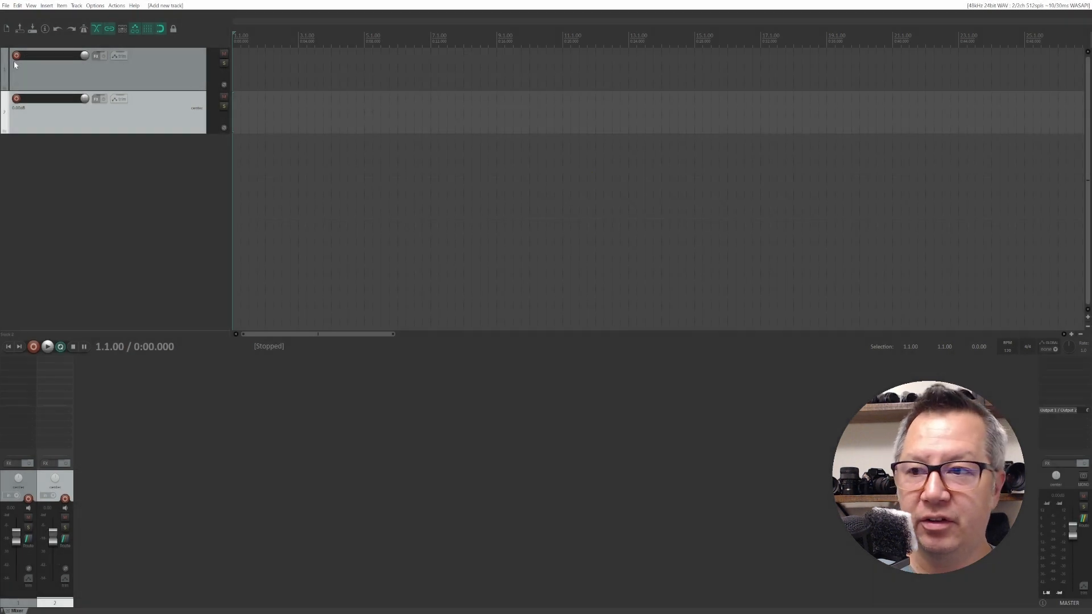
click(16, 55)
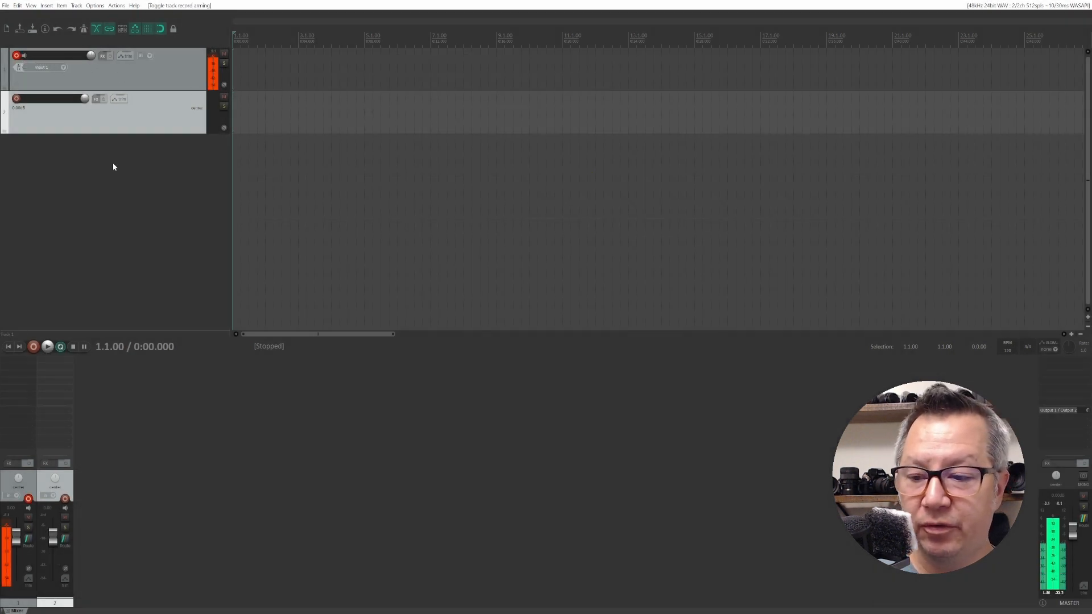
click(35, 351)
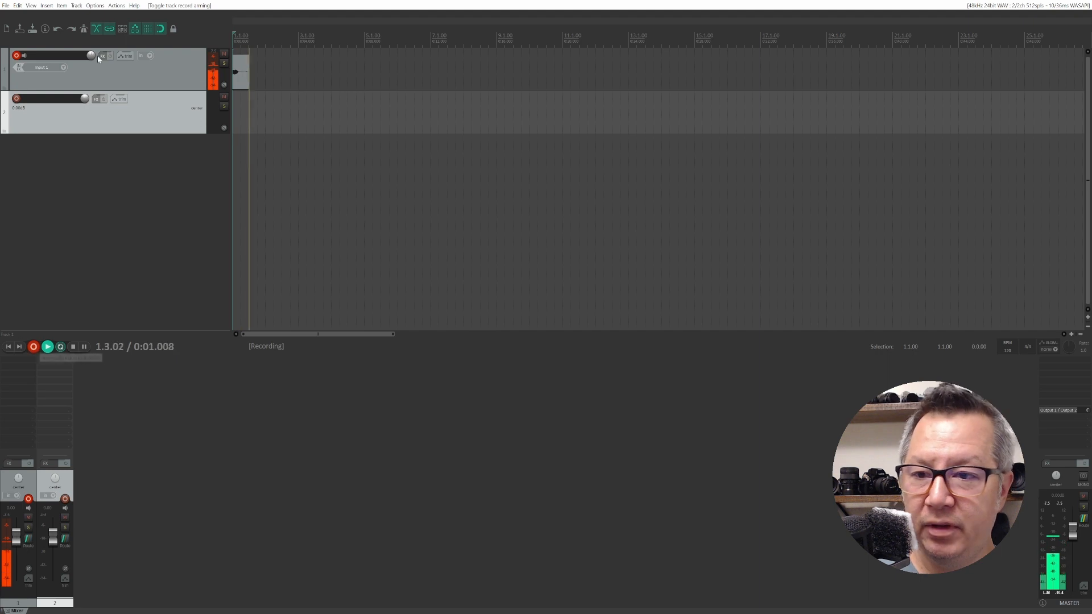
click(23, 56)
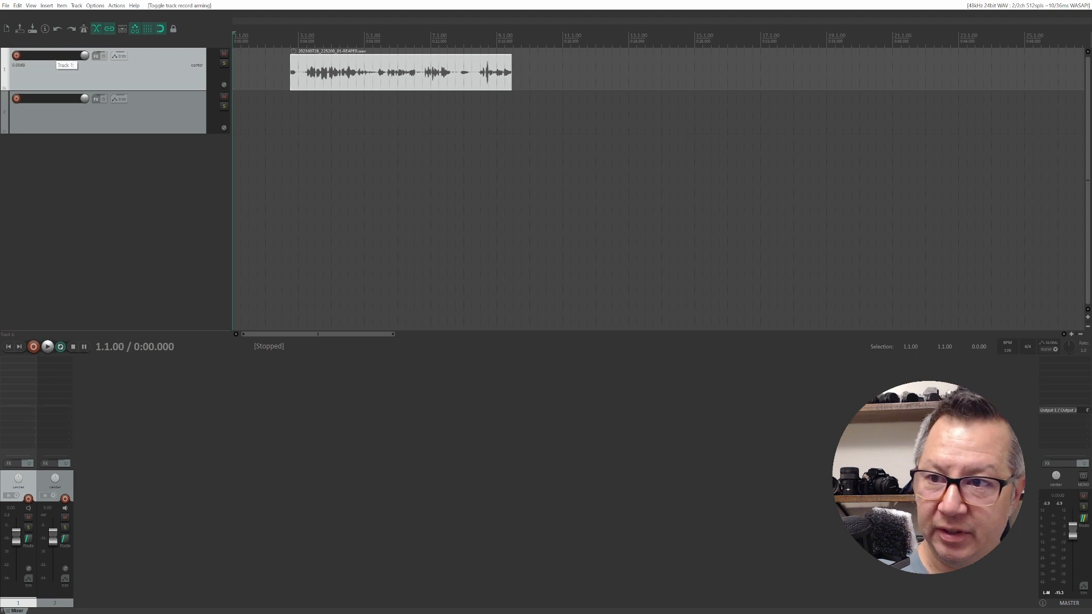
Name the first track "actor" and close its envelopes window.
double_click(50, 58)
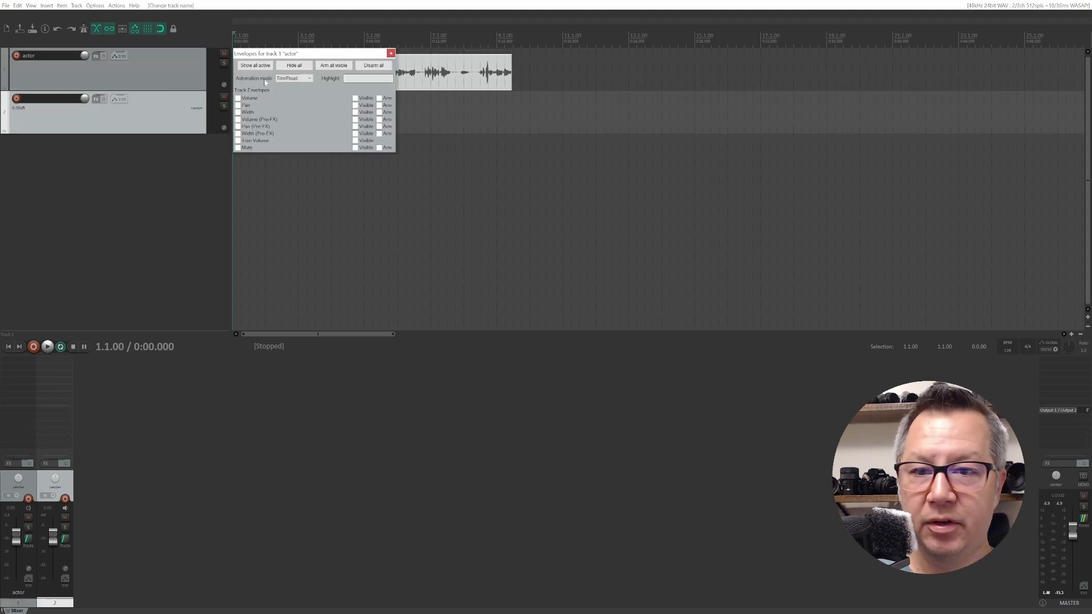
click(390, 53)
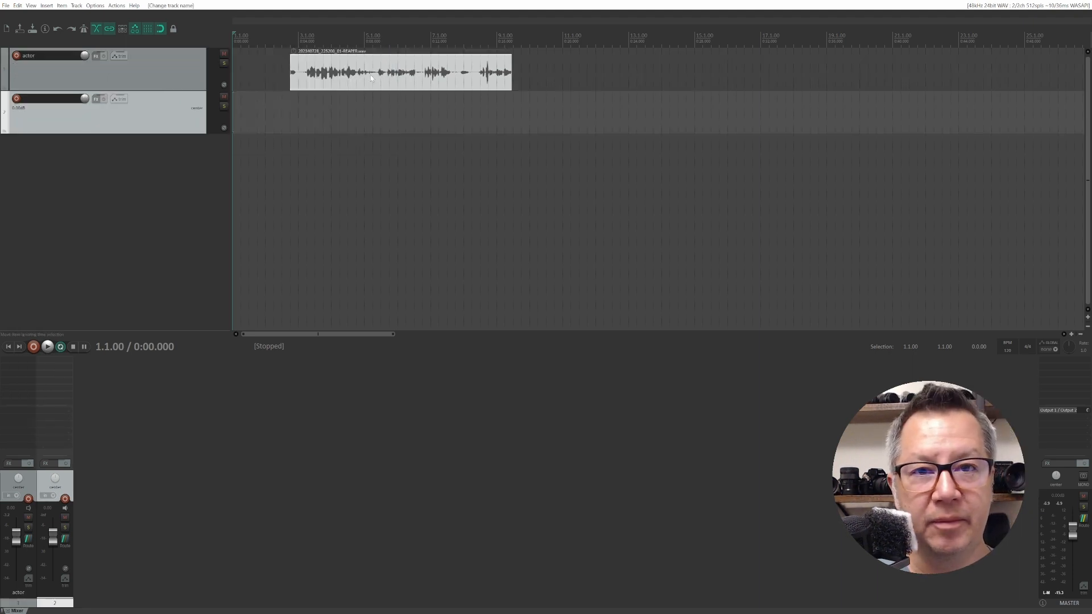
Add two more empty tracks below the second one and lower the second track's volume fader in the mixer.
click(150, 74)
click(156, 113)
click(157, 75)
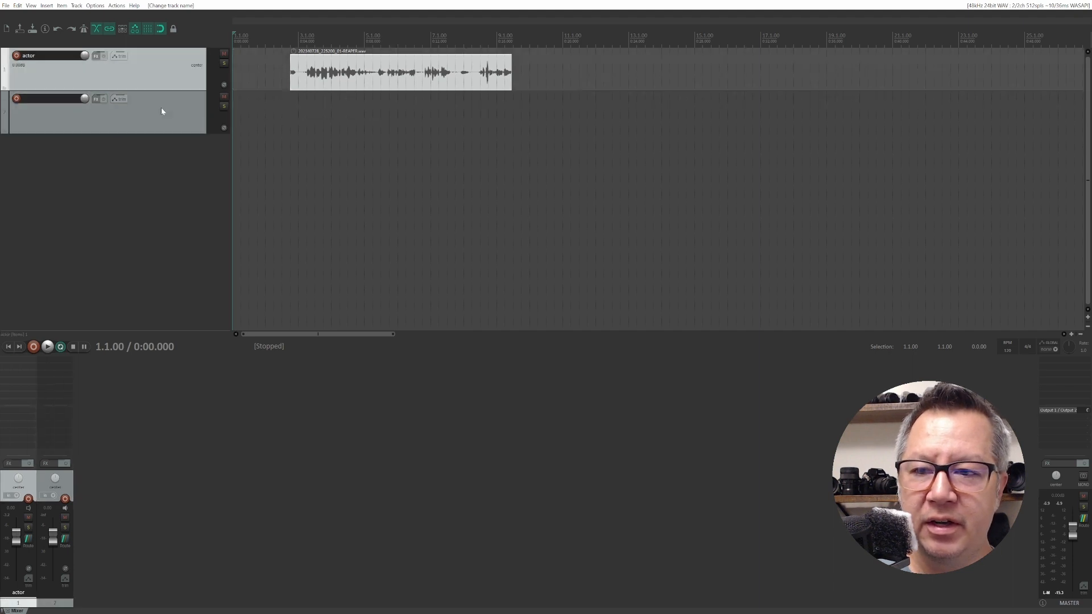
click(163, 116)
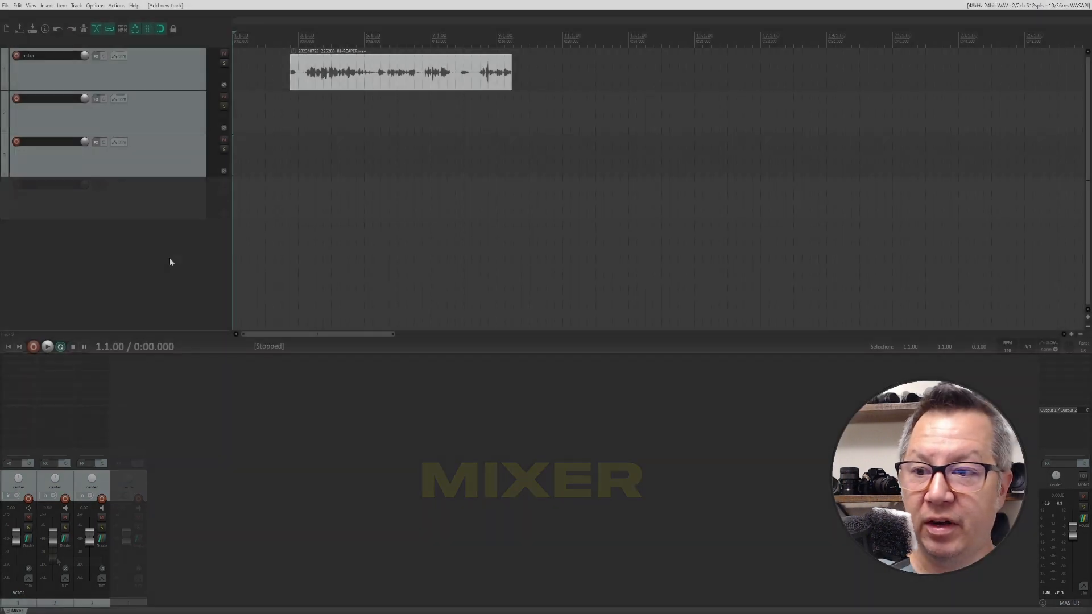
double_click(169, 258)
drag(54, 539, 56, 557)
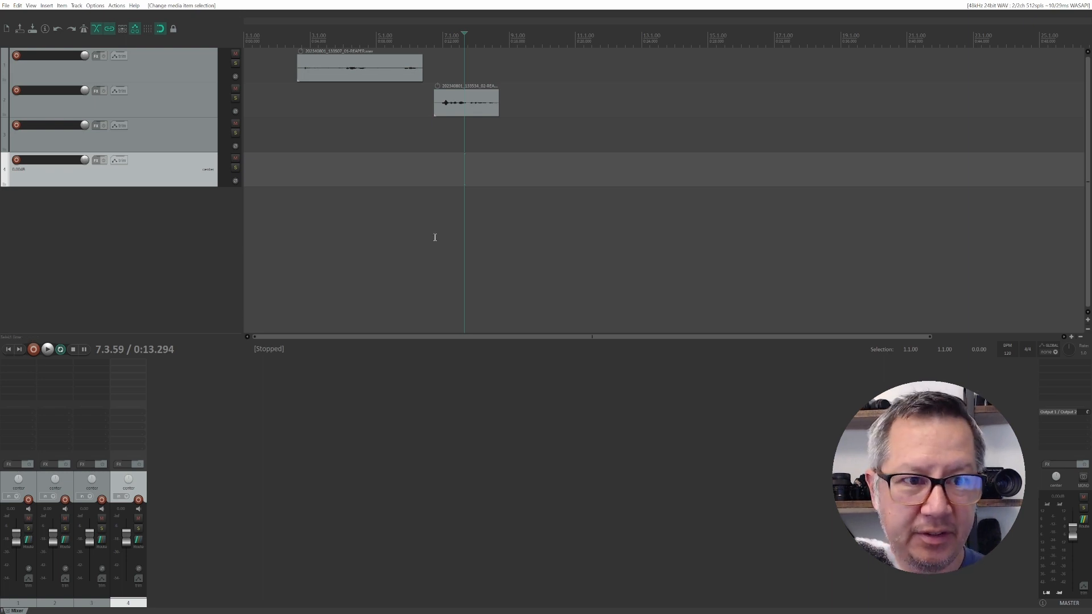
Zoom the timeline out and back in to view the two recorded clips.
click(700, 221)
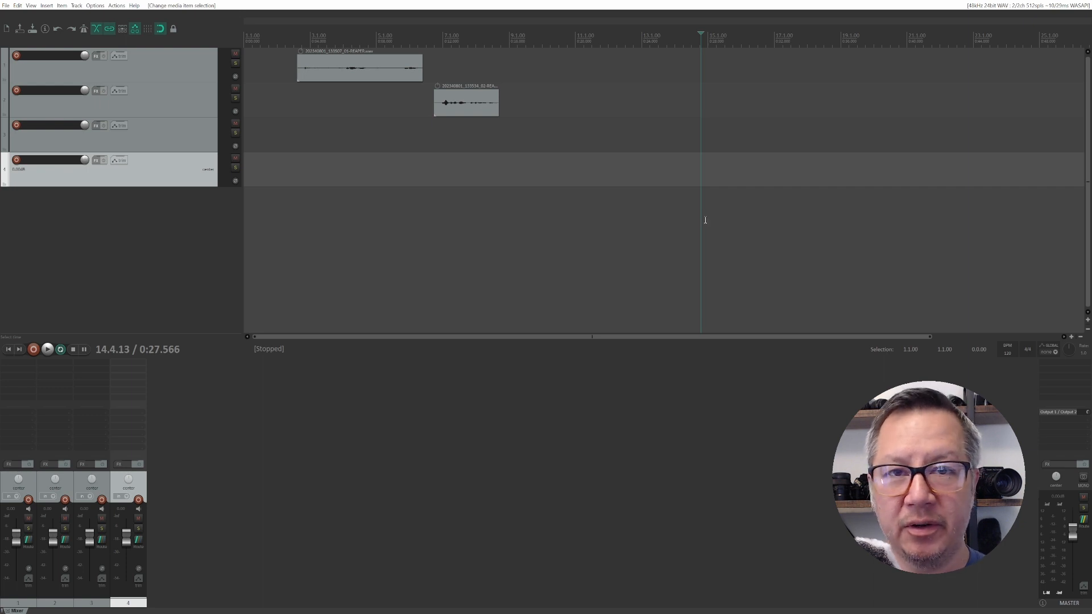
scroll(703, 211, down, 2)
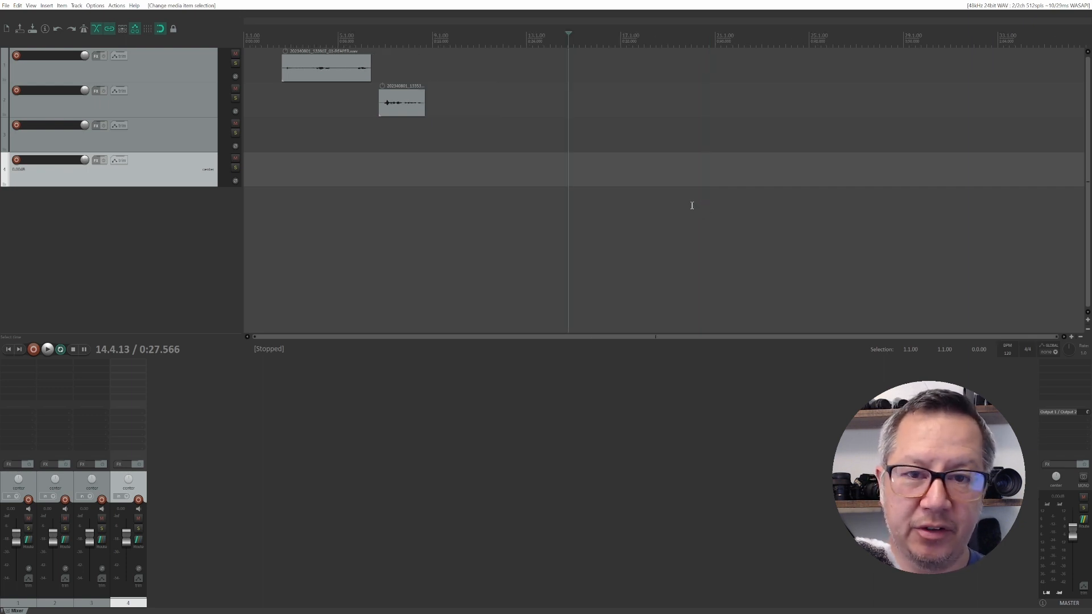
scroll(691, 207, down, 2)
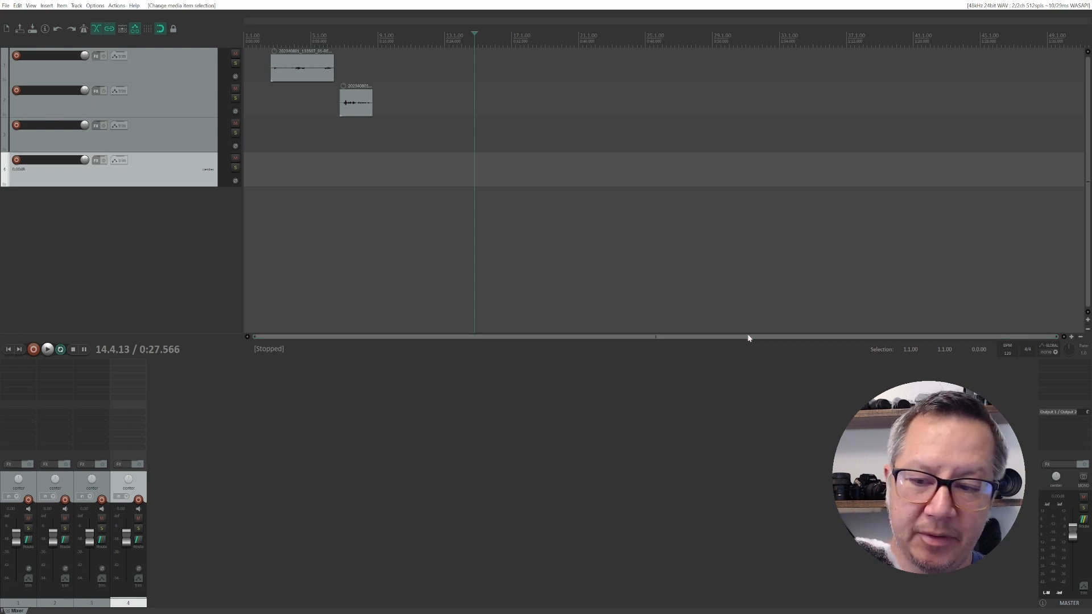
scroll(748, 338, up, 3)
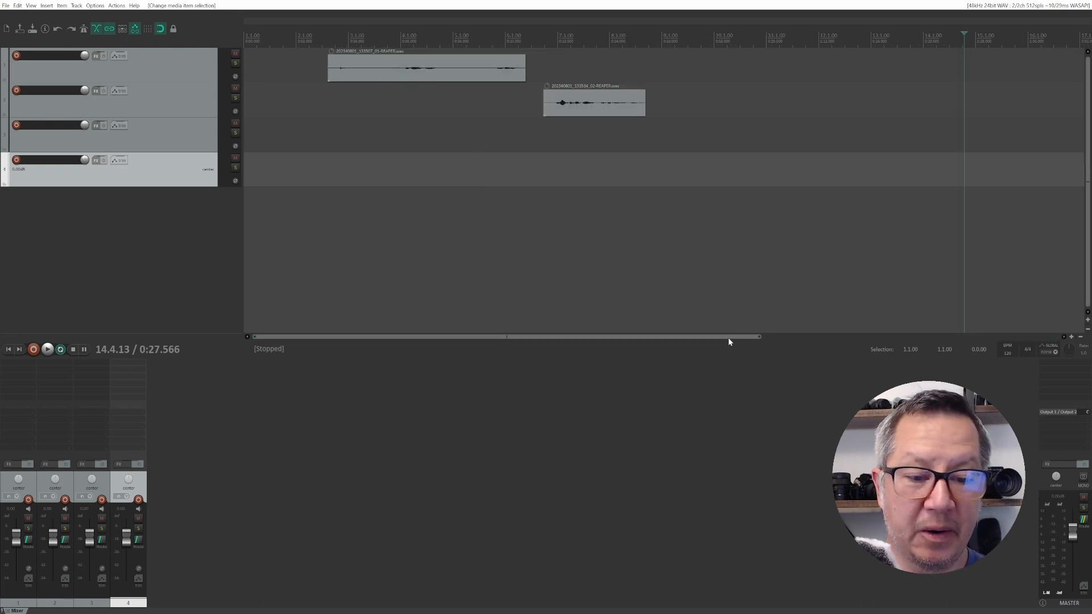
drag(642, 337, 589, 324)
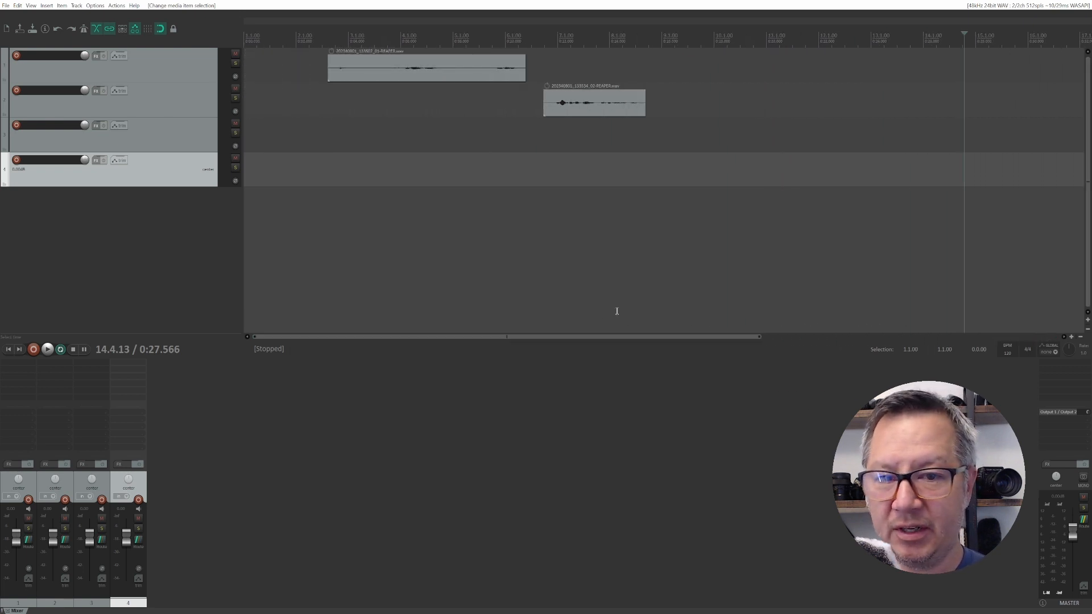
Place the edit cursor within the second track's clip, at about 0:13.658.
click(557, 268)
click(625, 271)
click(600, 272)
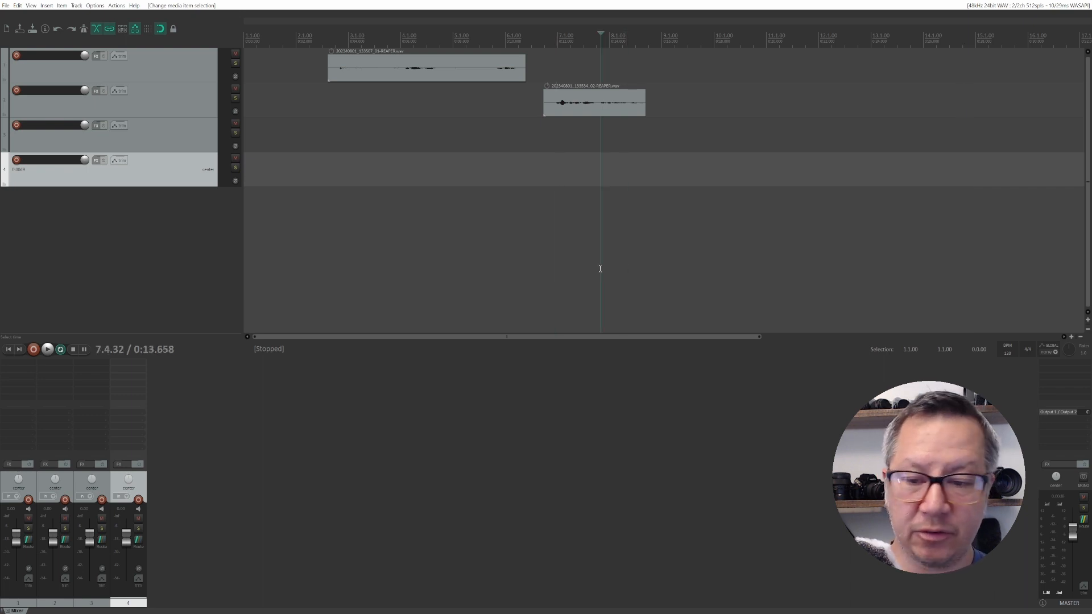
Zoom the timeline far out and back in around the edit cursor in the second track's clip.
scroll(605, 273, down, 5)
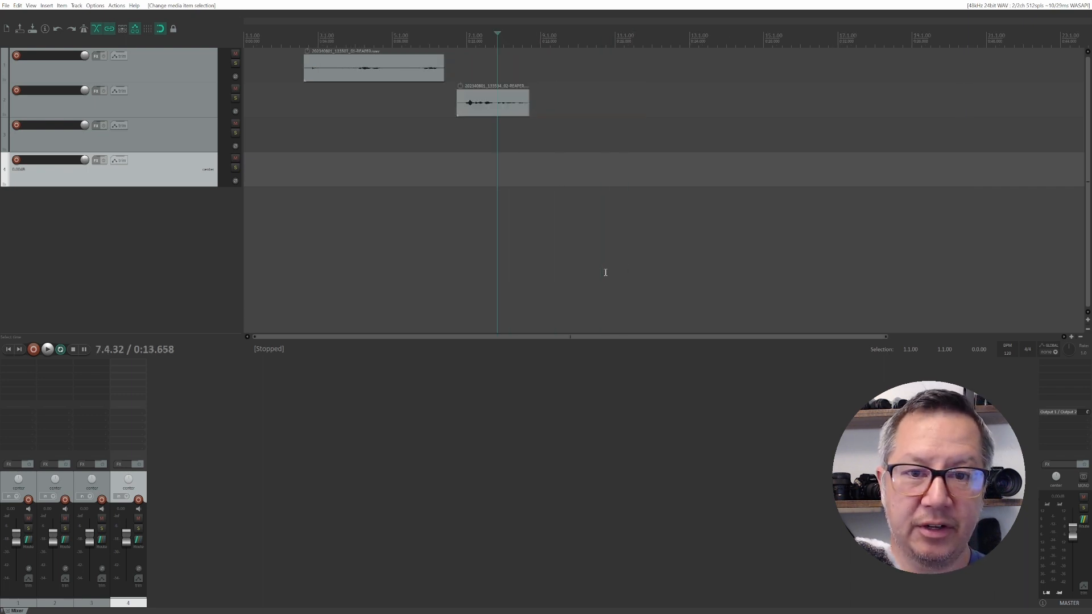
scroll(606, 272, down, 10)
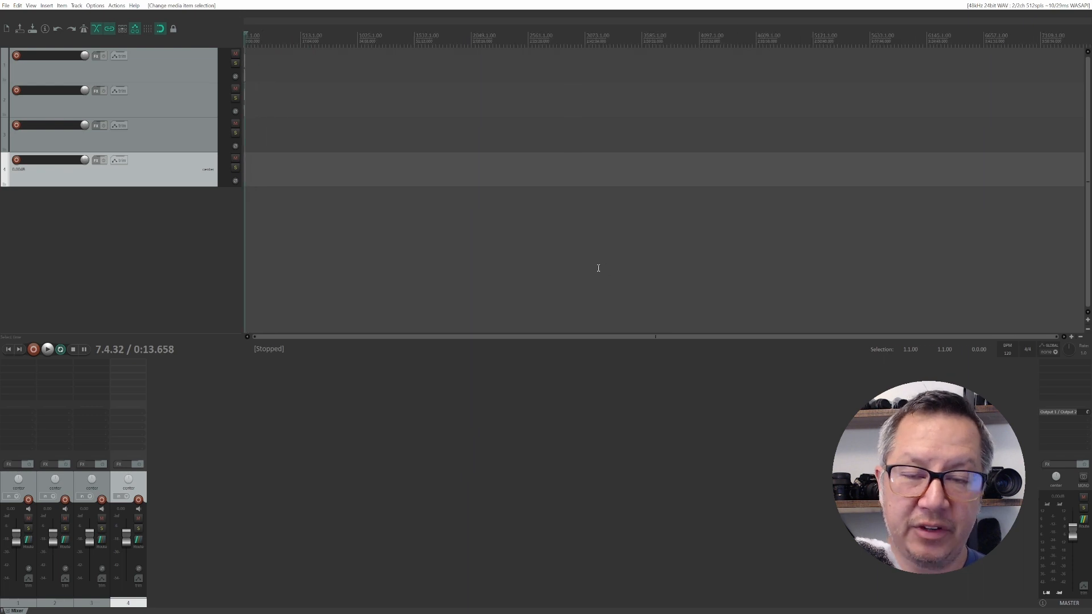
scroll(597, 268, up, 15)
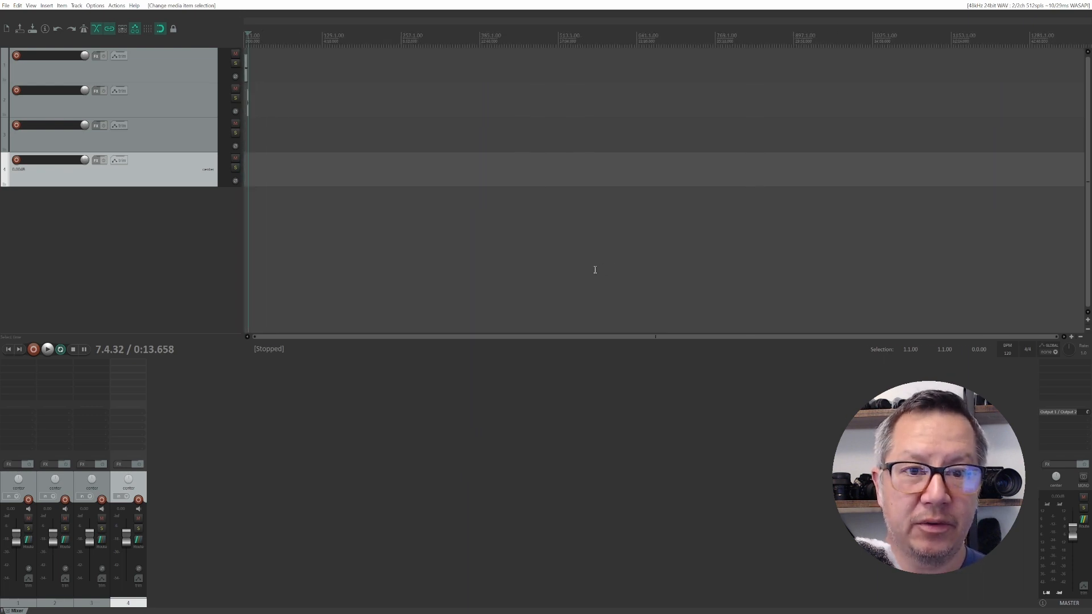
scroll(594, 269, up, 5)
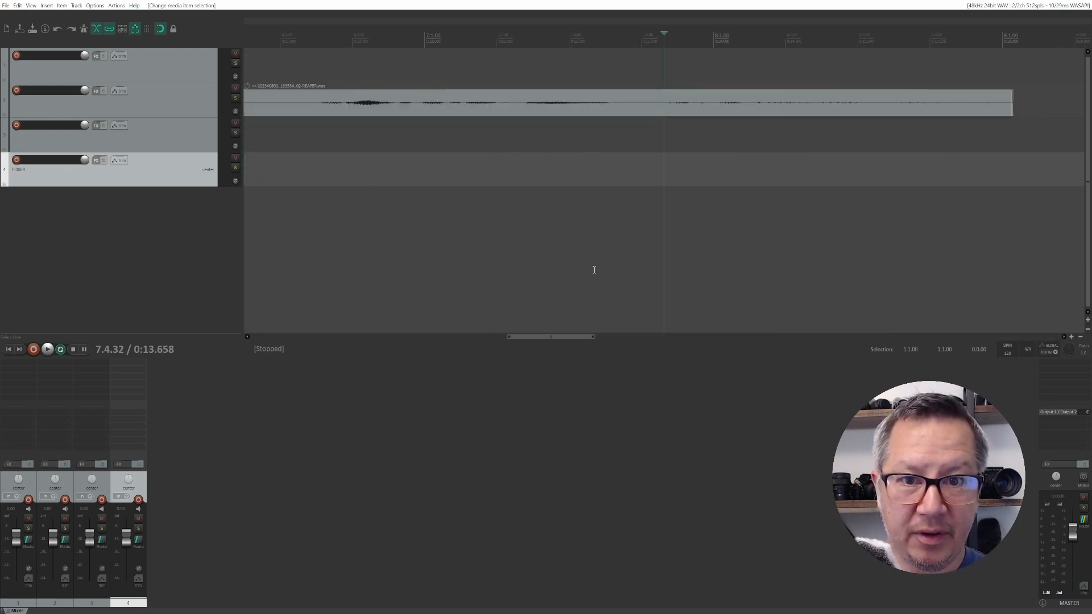
scroll(594, 270, down, 1)
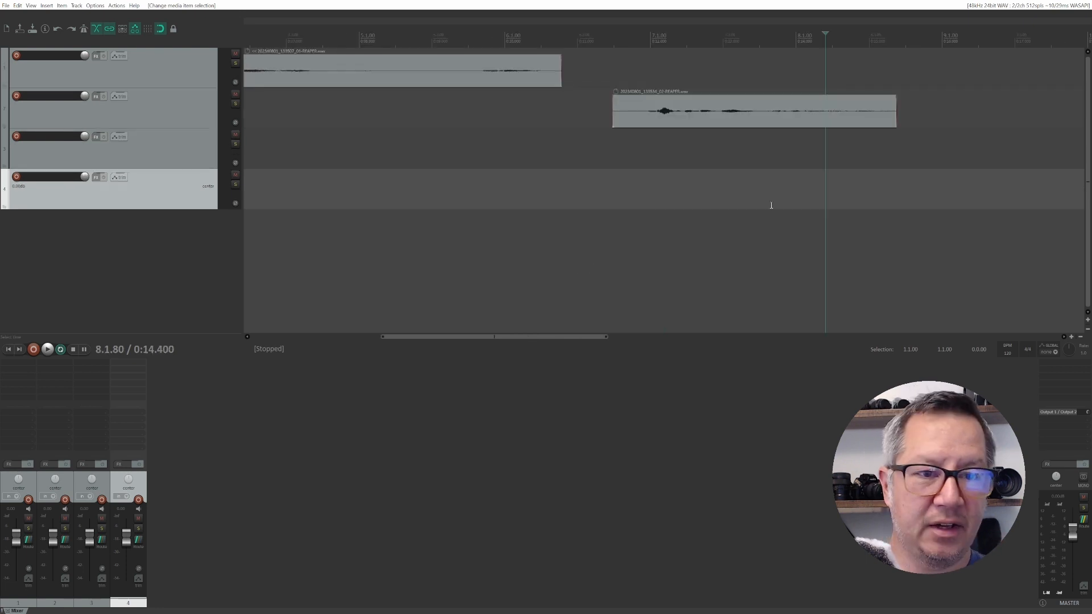
Move the edit cursor to about 0:13.994 on the fourth track and from there to about 0:07.200 on the third track.
click(771, 204)
click(800, 203)
click(794, 200)
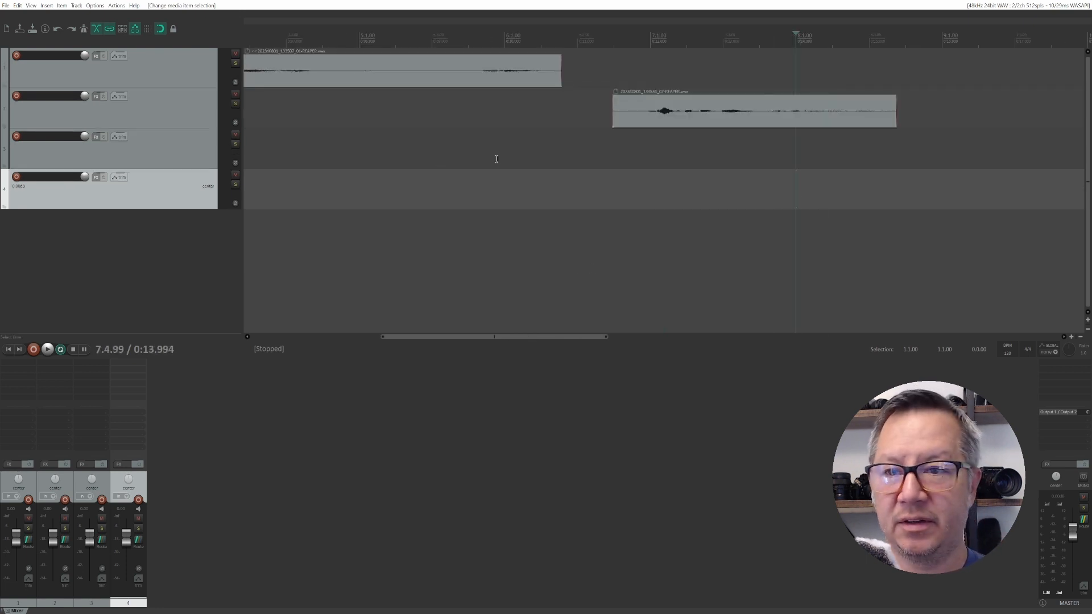
click(499, 156)
click(301, 140)
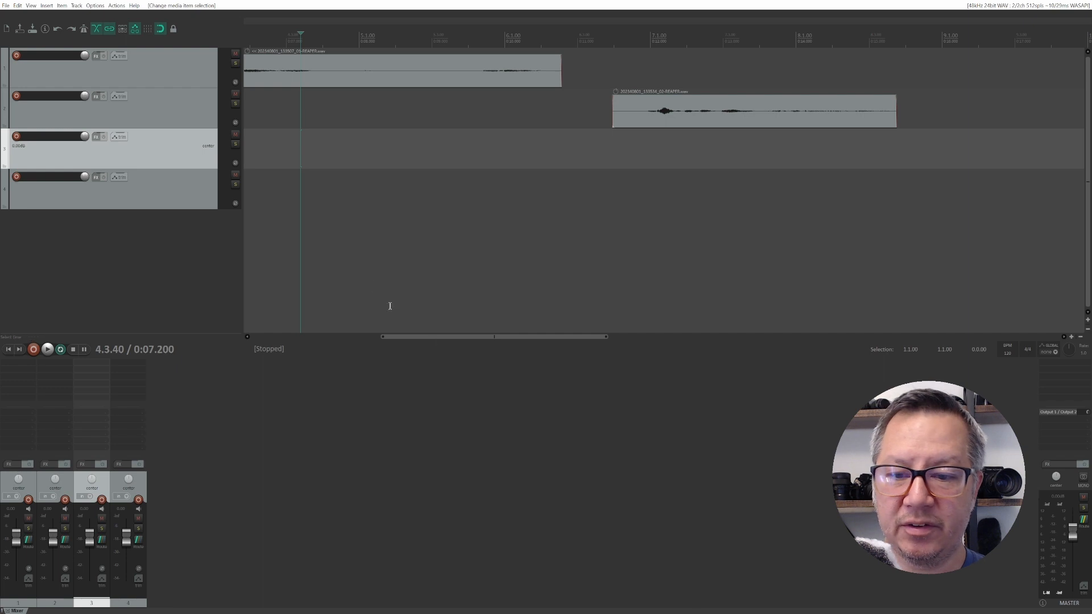
Zoom in around the edit cursor, reposition it at about 0:03.693 and zoom in closely on the first clip there.
scroll(353, 129, up, 6)
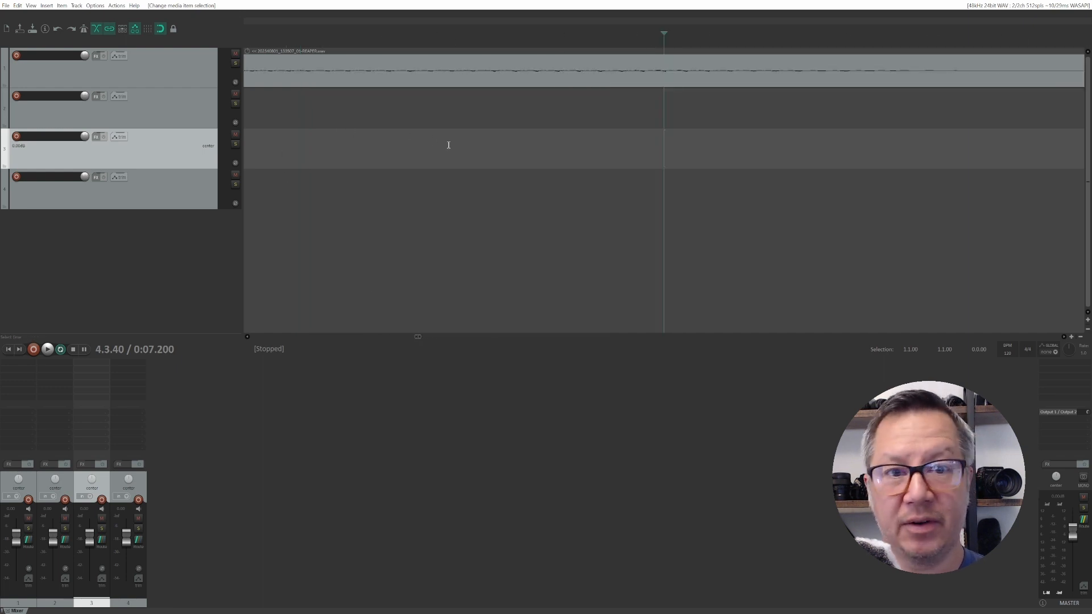
scroll(446, 144, down, 3)
click(406, 121)
scroll(406, 120, up, 8)
click(704, 159)
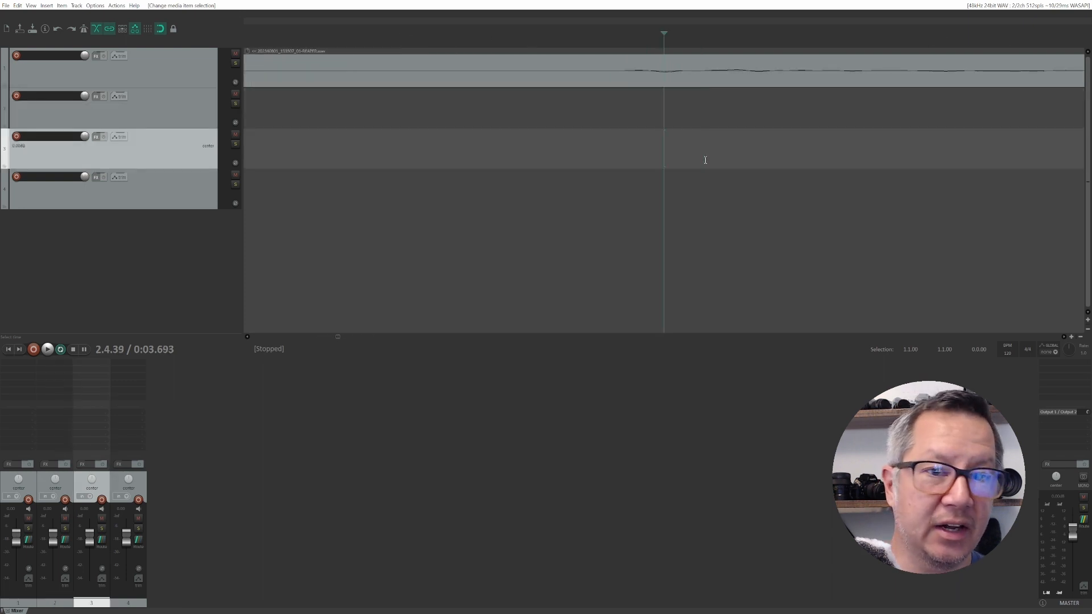
Zoom out until both clips are in view and place the edit cursor at about 0:12.092 on the third track.
scroll(700, 161, down, 4)
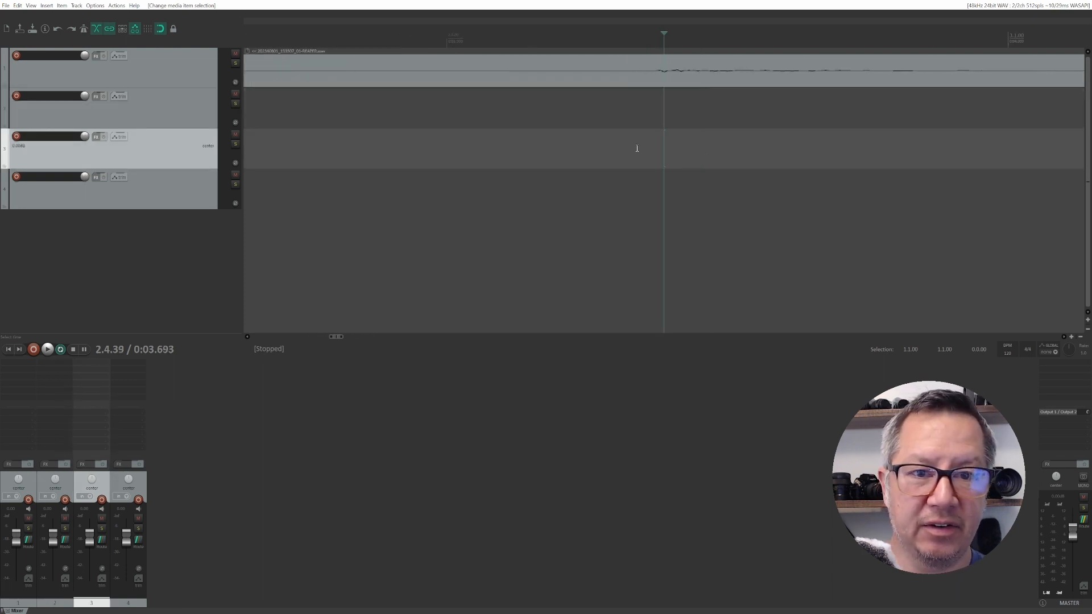
scroll(637, 148, down, 2)
click(673, 93)
scroll(673, 111, down, 4)
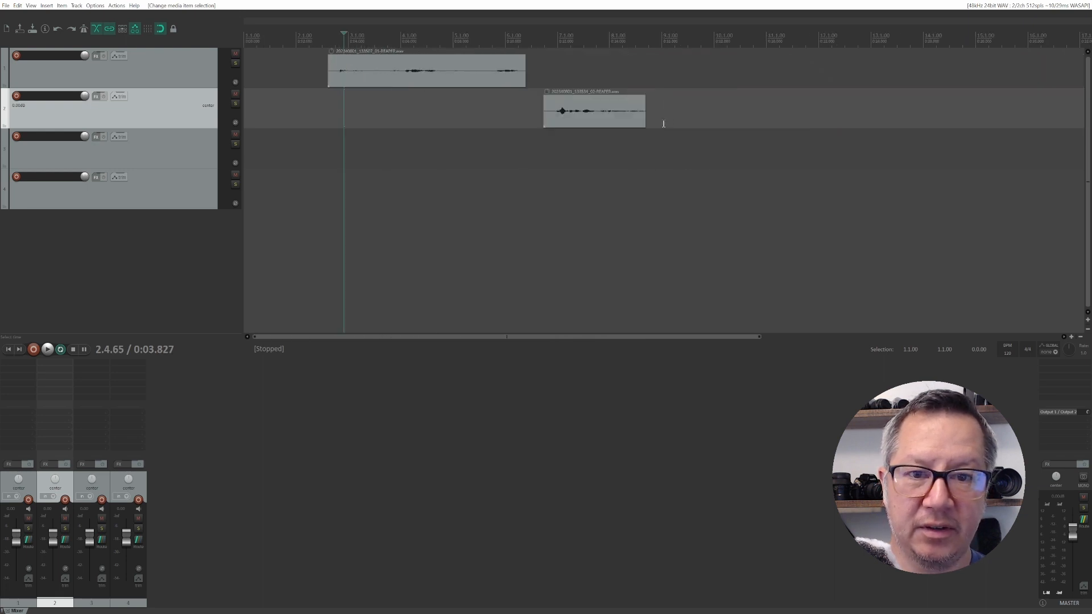
click(687, 155)
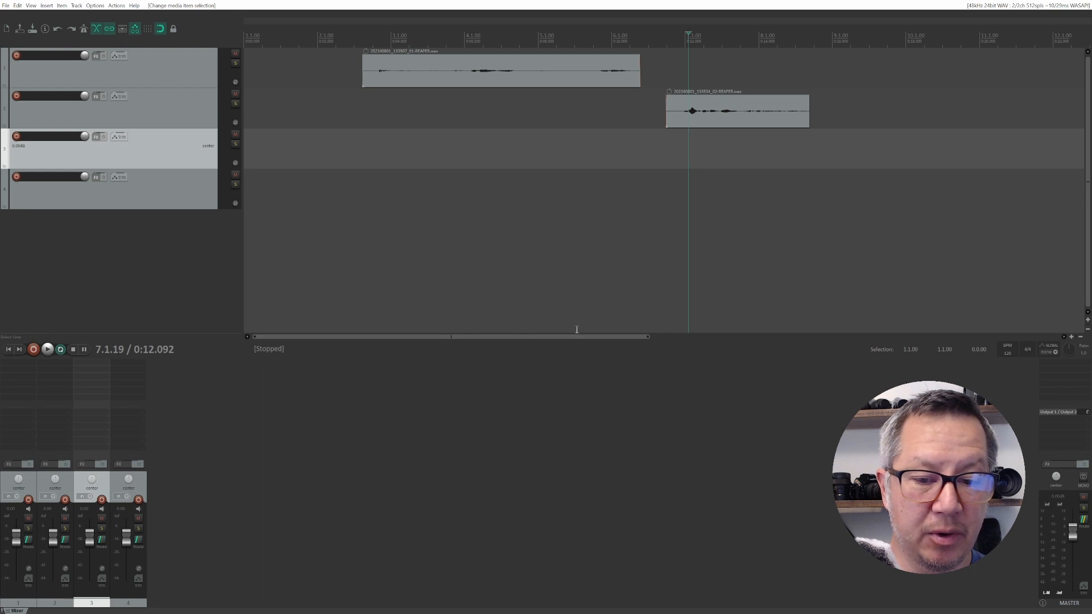
Pan along the timeline and zoom in around the start of the second track's clip.
mouse_move(586, 337)
mouse_down()
mouse_move(768, 322)
mouse_move(597, 326)
mouse_up()
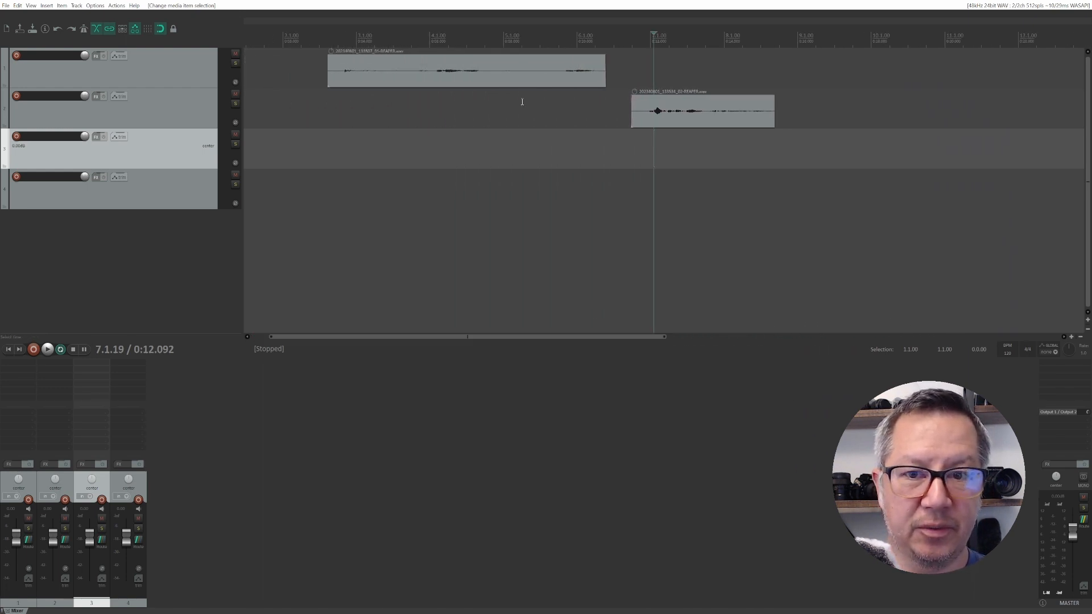
scroll(462, 118, up, 2)
scroll(511, 134, up, 6)
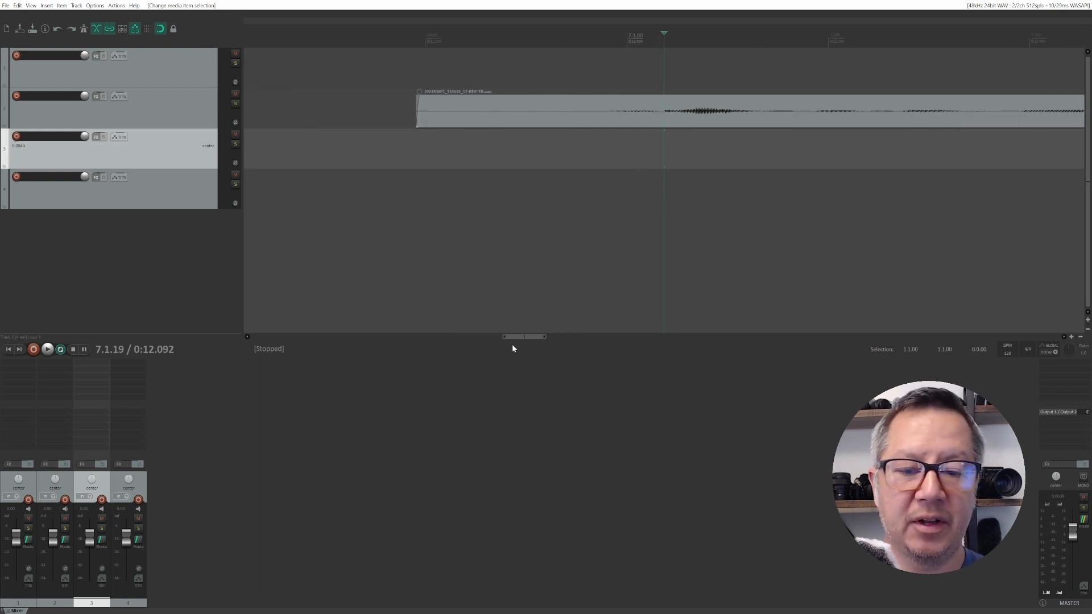
mouse_move(523, 336)
mouse_down()
mouse_move(593, 336)
mouse_move(526, 334)
mouse_up()
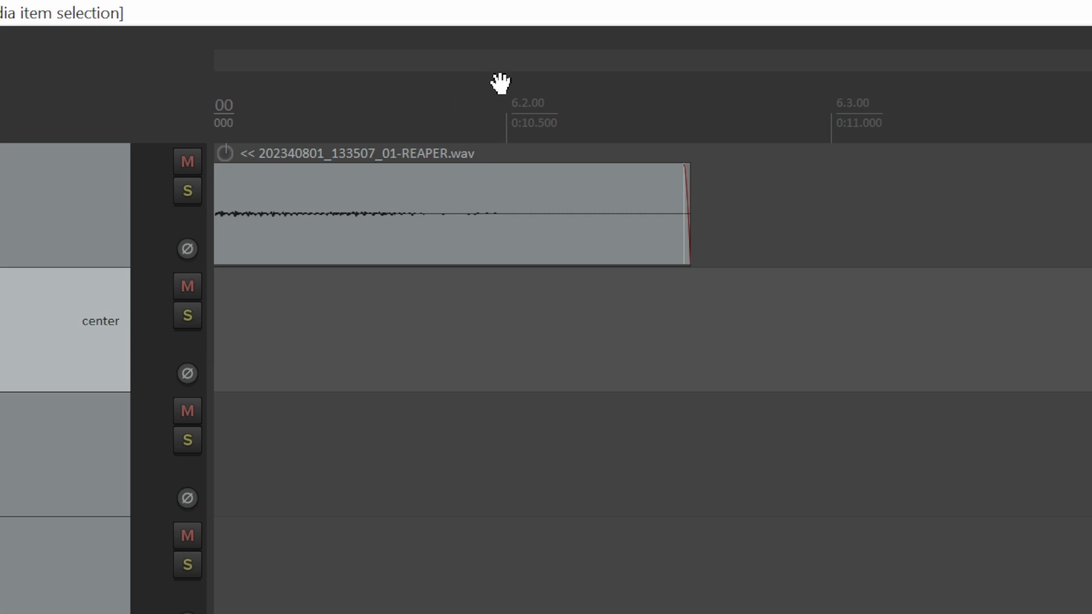
drag(480, 68, 568, 63)
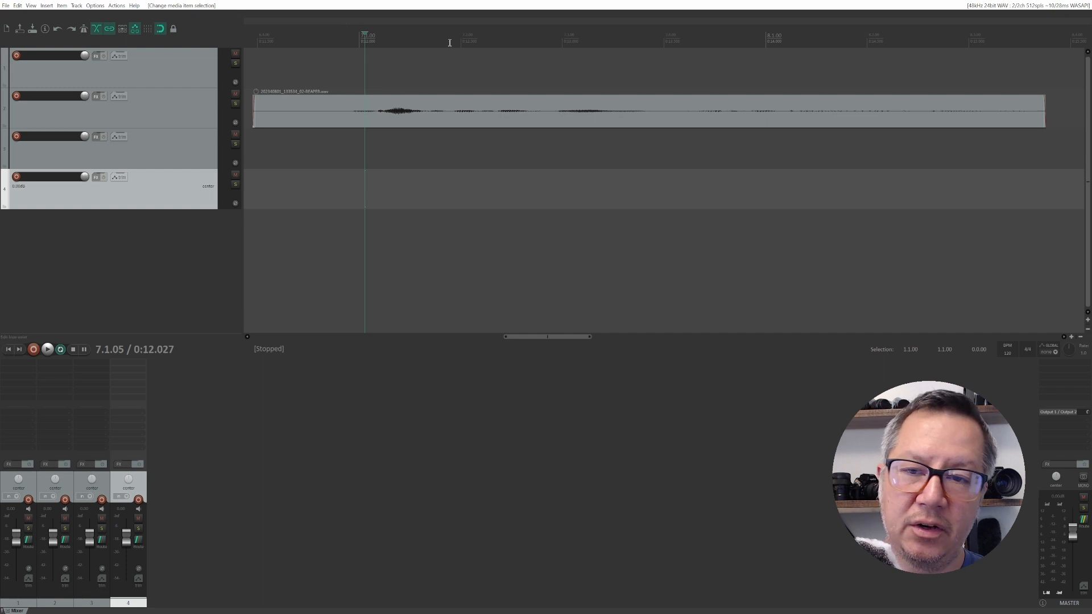
Zoom the timeline out slightly and scroll it horizontally back and forth to examine the clips on the first two tracks.
scroll(465, 183, down, 2)
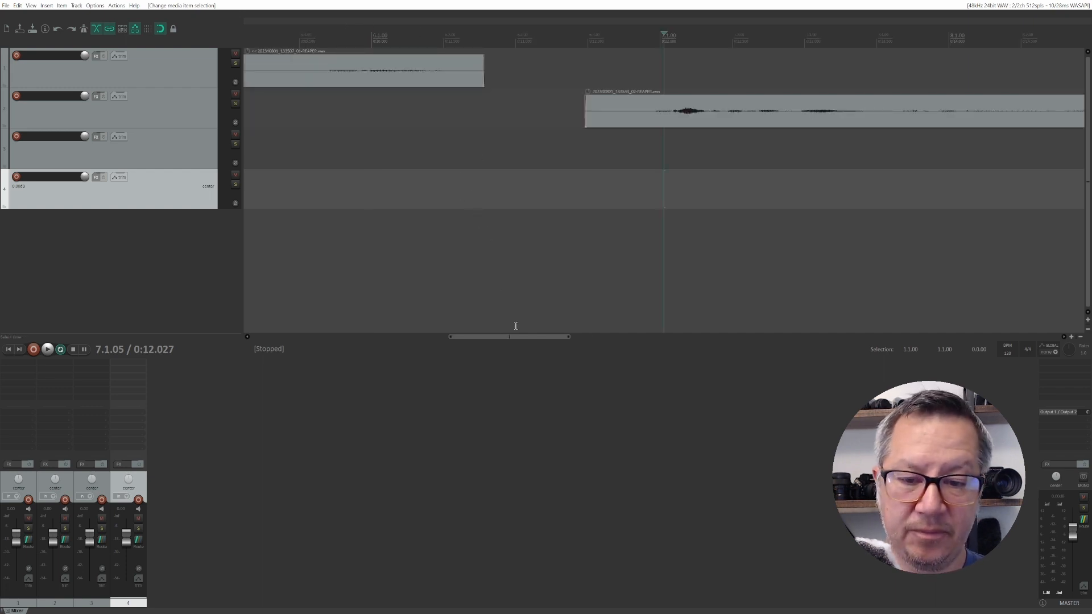
scroll(483, 241, right, 6)
scroll(483, 241, left, 2)
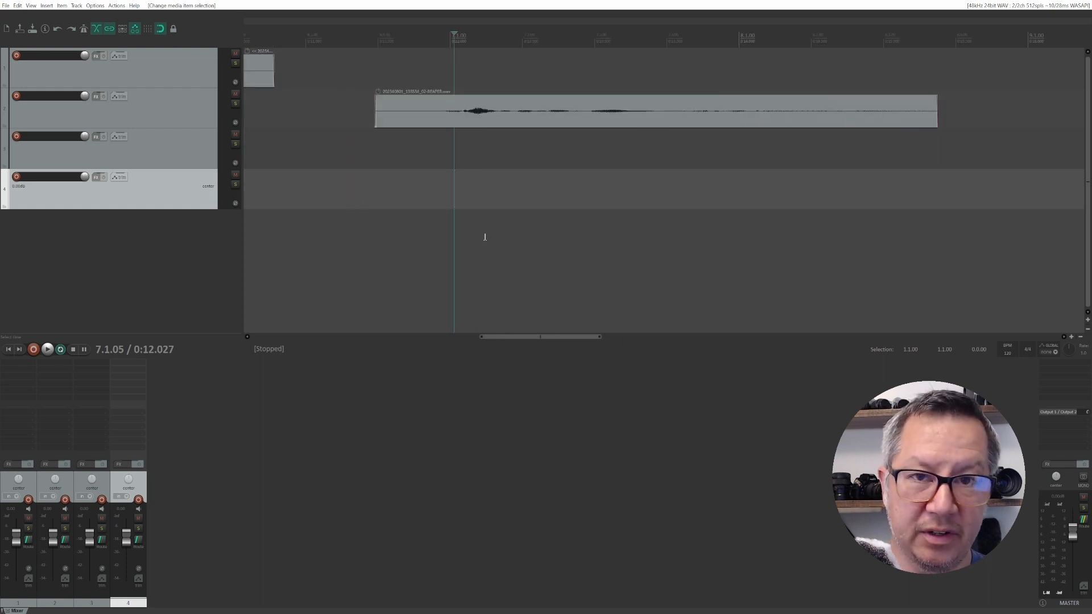
scroll(481, 233, left, 3)
scroll(478, 232, right, 5)
scroll(479, 233, left, 10)
scroll(479, 233, right, 4)
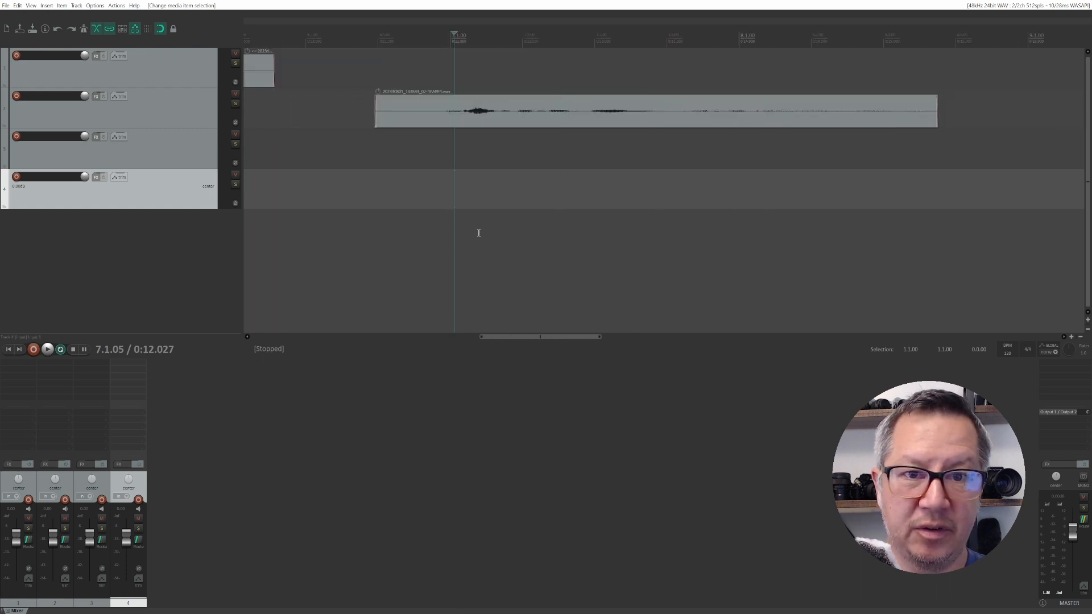
scroll(479, 233, right, 3)
scroll(479, 233, left, 9)
scroll(479, 233, right, 6)
scroll(489, 236, up, 4)
scroll(641, 234, right, 3)
scroll(643, 233, left, 5)
scroll(643, 234, right, 3)
scroll(643, 234, left, 1)
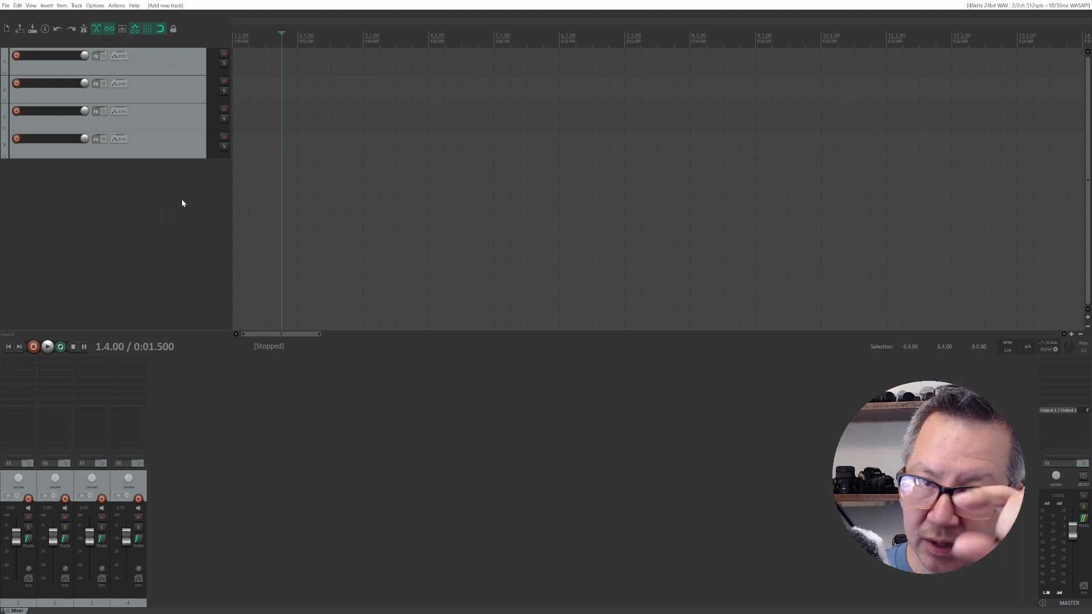
Select the first track, switch the selection to the fourth track and deselect it again.
click(159, 65)
click(151, 153)
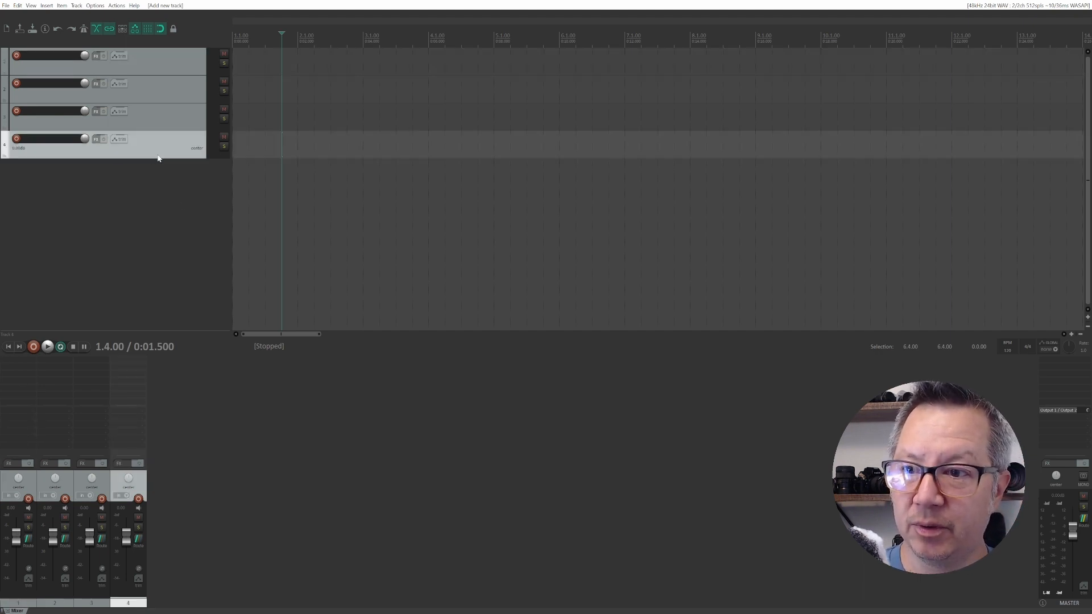
ctrl+click(159, 142)
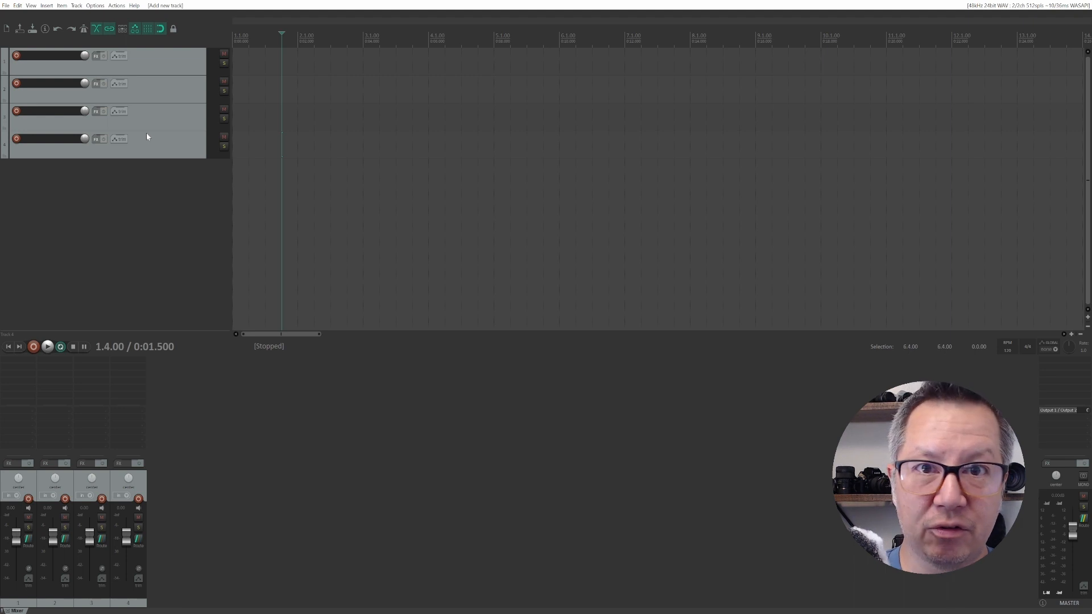
Enlarge and shrink the height of all four tracks repeatedly to examine vertical zooming.
scroll(138, 142, up, 7)
scroll(139, 141, up, 3)
scroll(139, 142, up, 3)
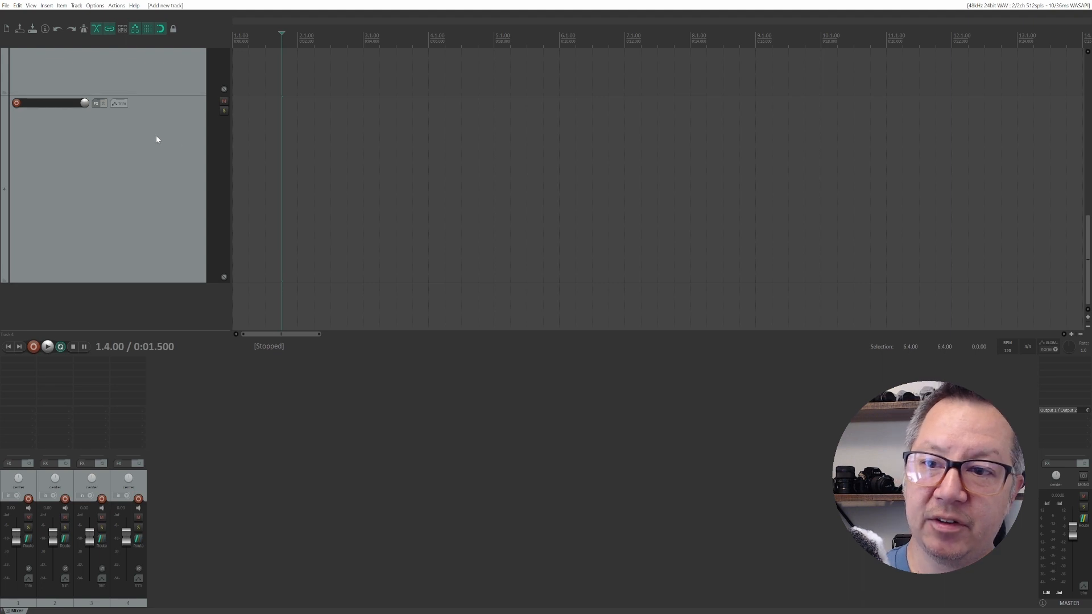
scroll(134, 155, up, 10)
scroll(134, 155, down, 10)
scroll(133, 156, up, 4)
scroll(134, 159, up, 3)
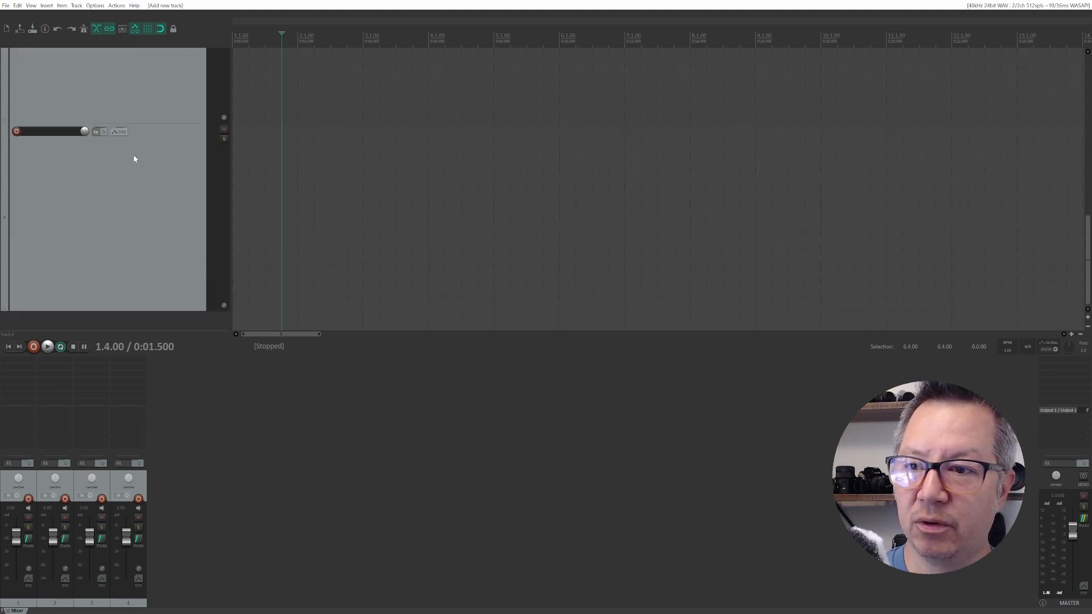
scroll(135, 158, down, 3)
scroll(134, 159, down, 1)
scroll(133, 159, up, 2)
scroll(134, 159, down, 2)
scroll(134, 158, up, 2)
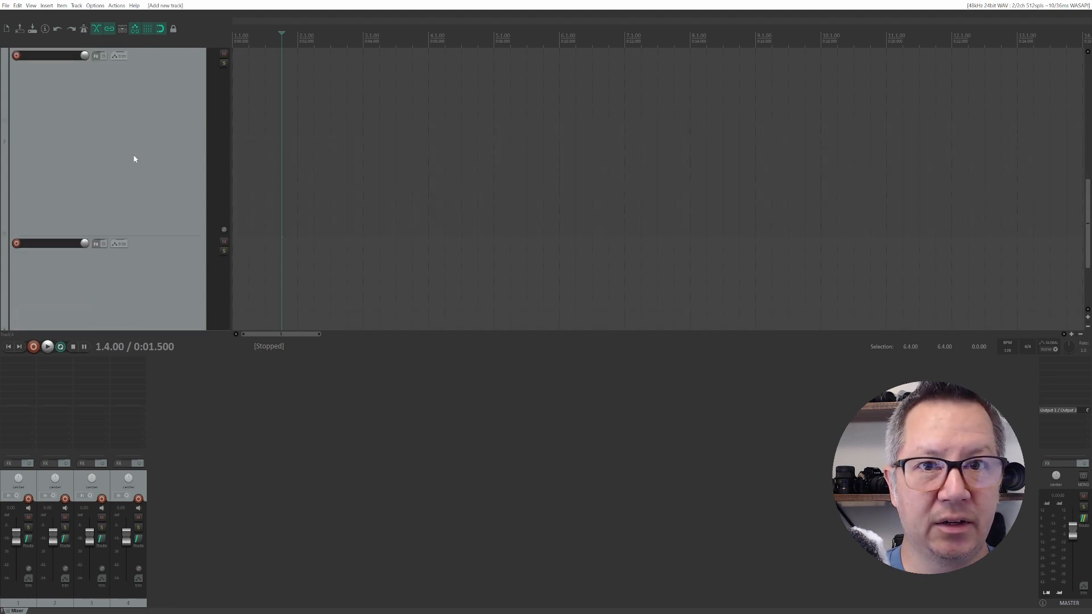
Reduce the track heights until all four tracks fit in view and zoom the timeline out.
scroll(407, 137, down, 5)
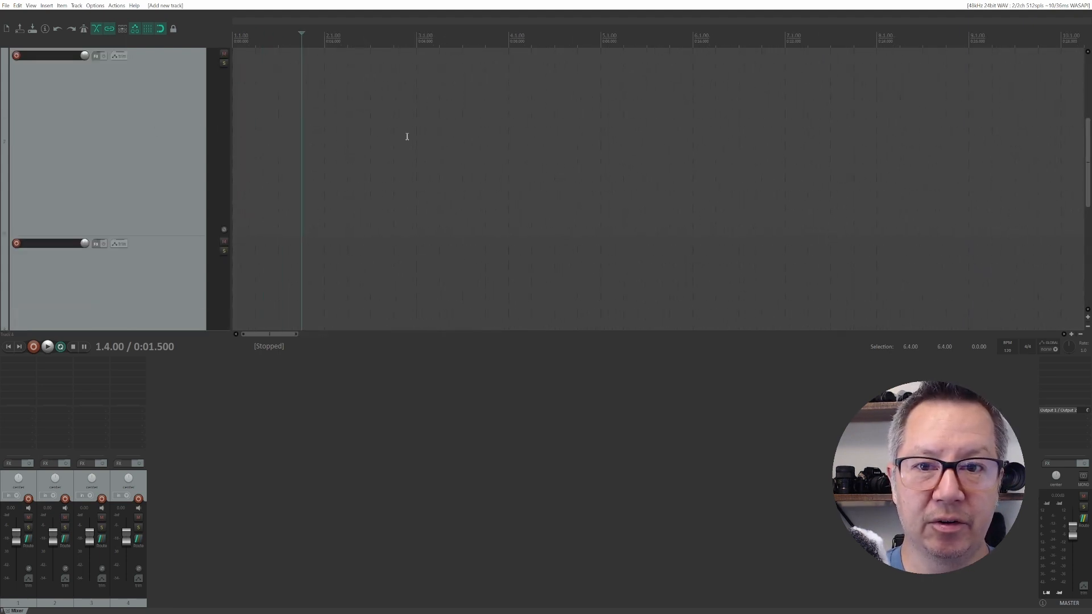
scroll(143, 137, up, 2)
scroll(143, 137, down, 9)
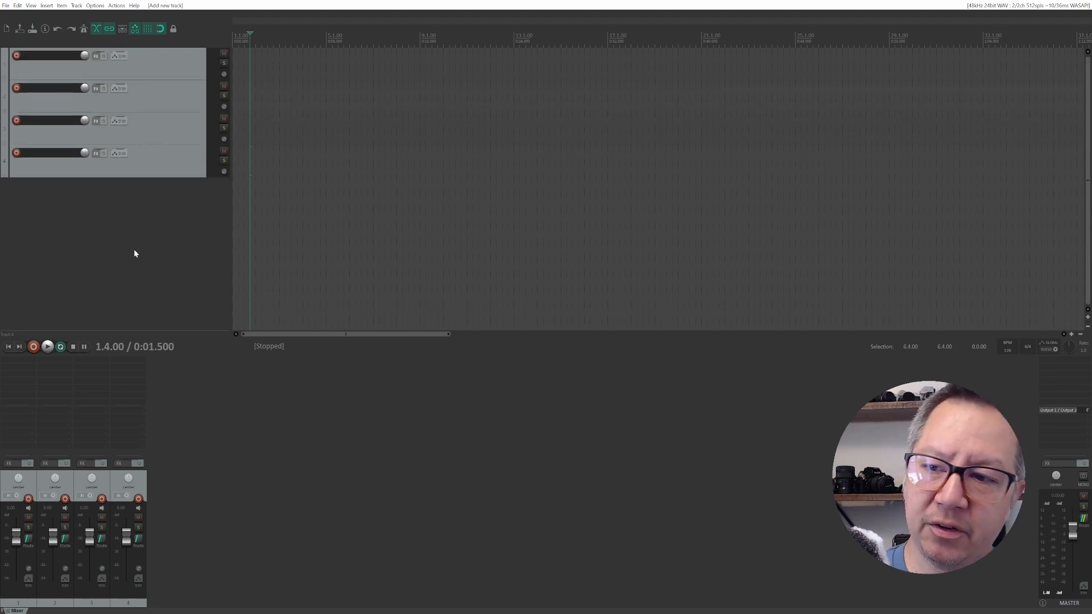
Add a fifth empty track below the existing ones and clear the track selection.
double_click(135, 254)
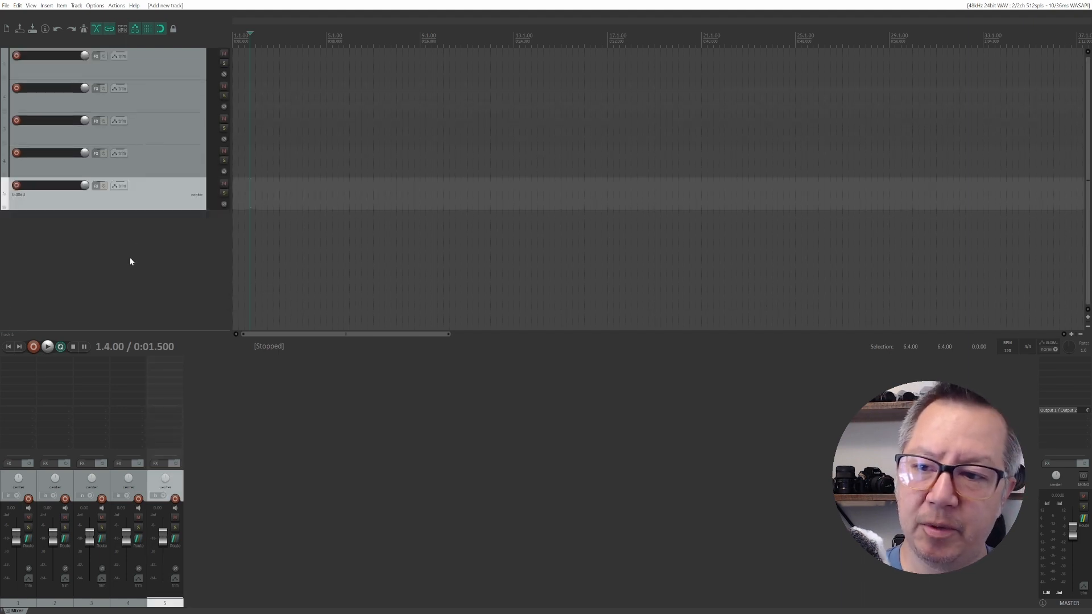
click(216, 376)
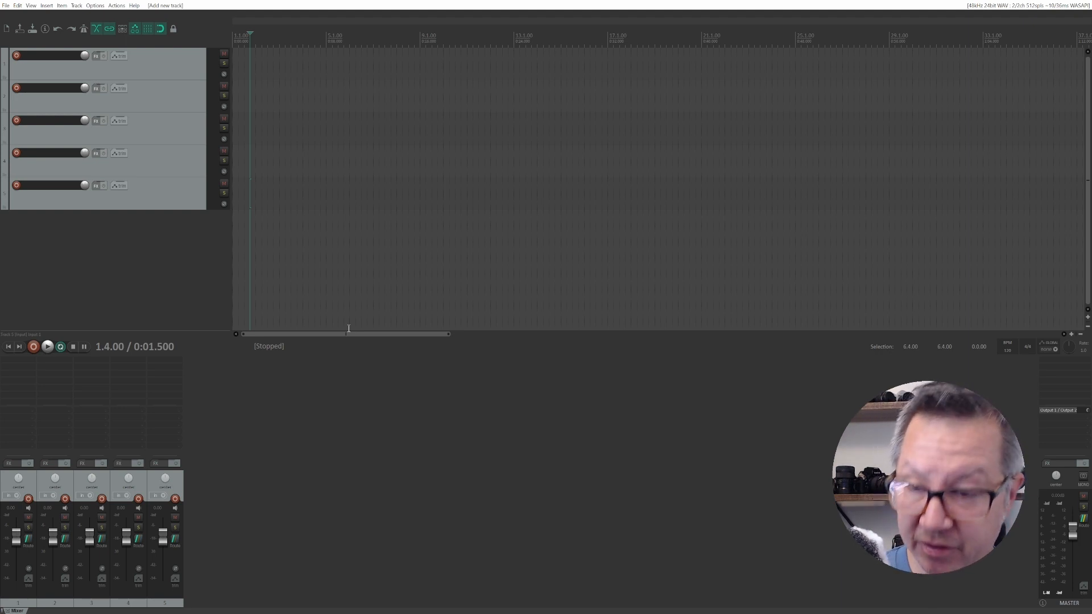
Toggle the mixer's visibility several times and leave it hidden.
key(ctrl+m)
key(ctrl+m)
key(ctrl+m)
key(ctrl+m)
key(ctrl+m)
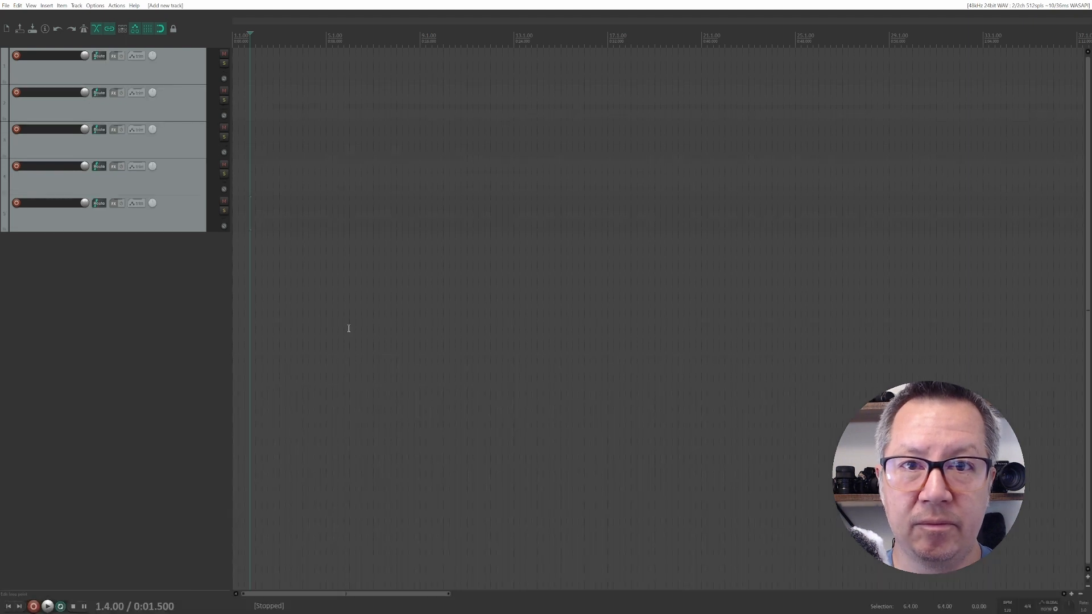
key(ctrl+m)
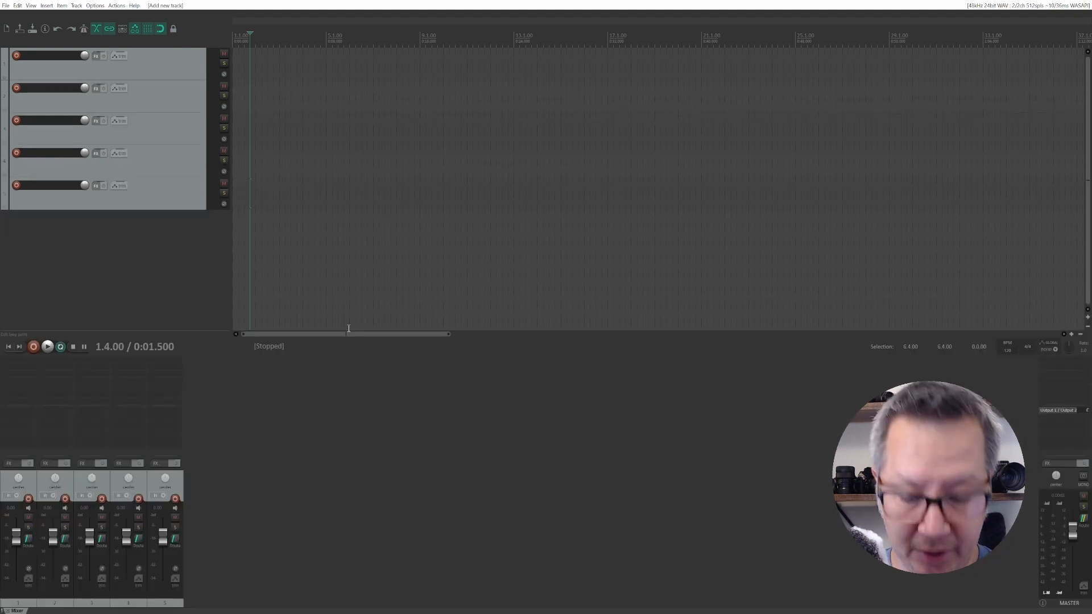
key(ctrl+m)
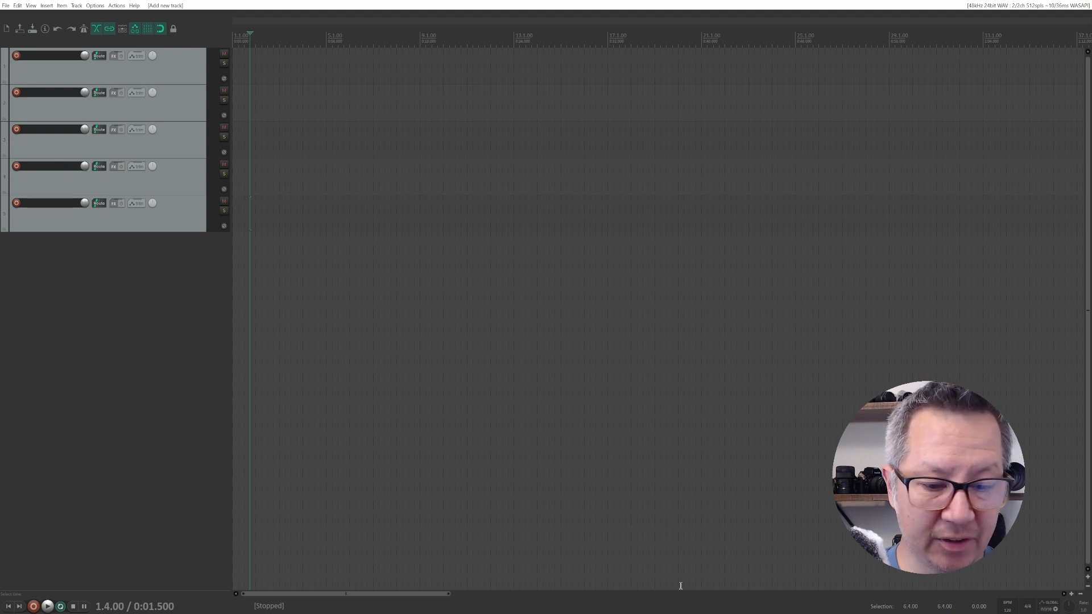
Add three more empty tracks below the fifth one and enlarge the track heights.
double_click(93, 323)
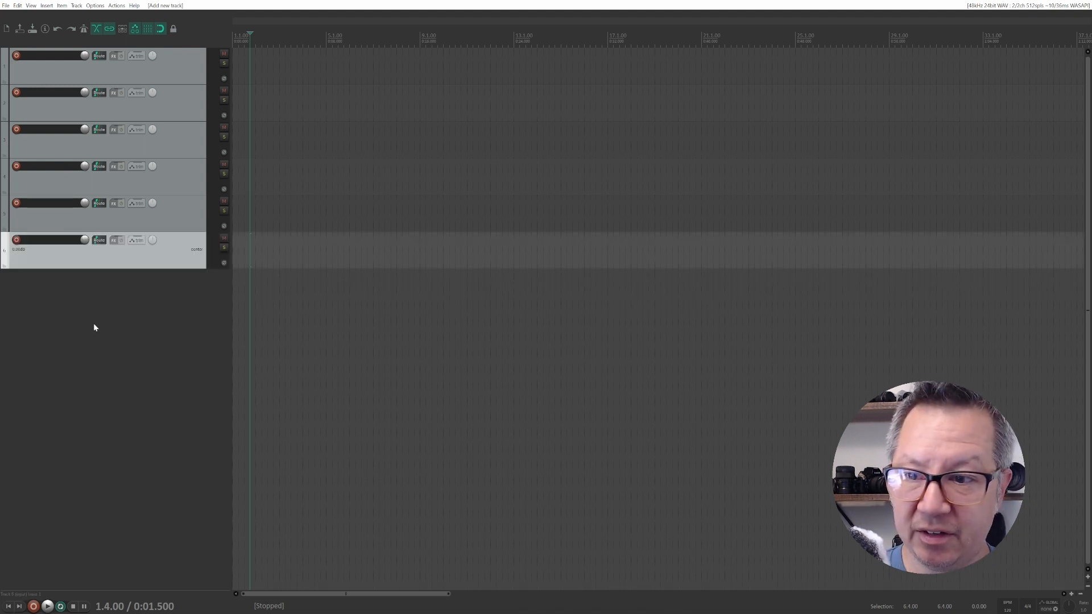
double_click(103, 384)
double_click(104, 426)
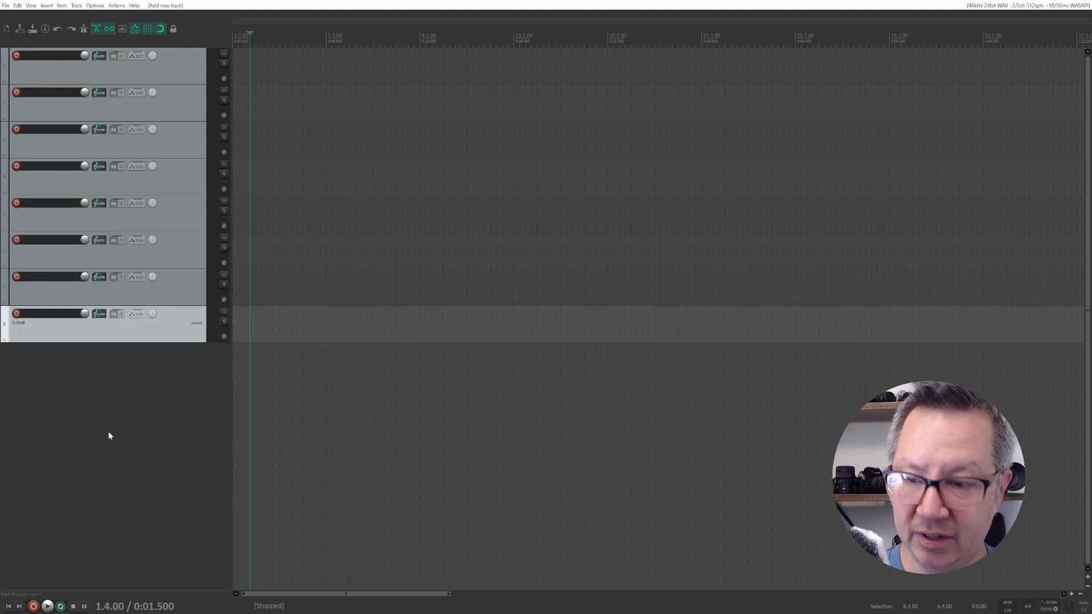
scroll(182, 245, up, 7)
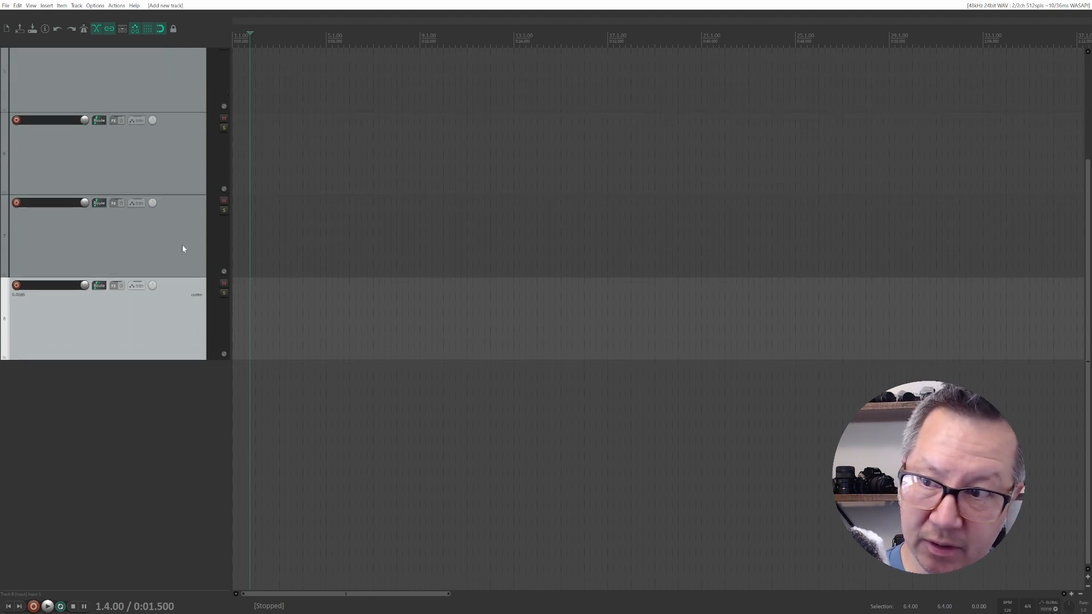
Shrink the track heights until all eight tracks fit compactly in view, and toggle the mixer on and off.
scroll(182, 245, up, 3)
scroll(182, 248, down, 2)
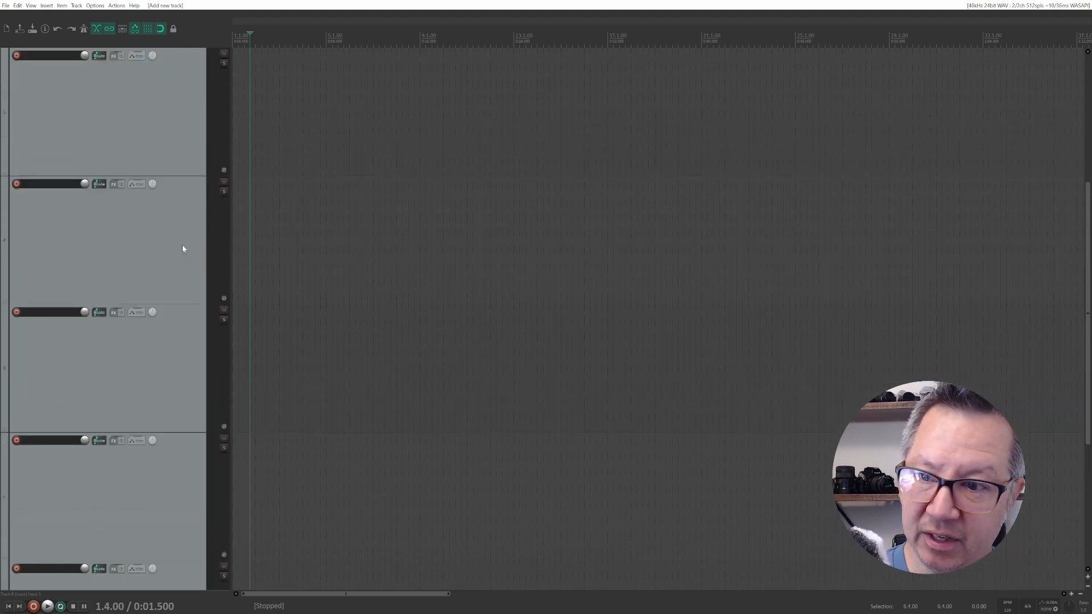
scroll(182, 248, down, 3)
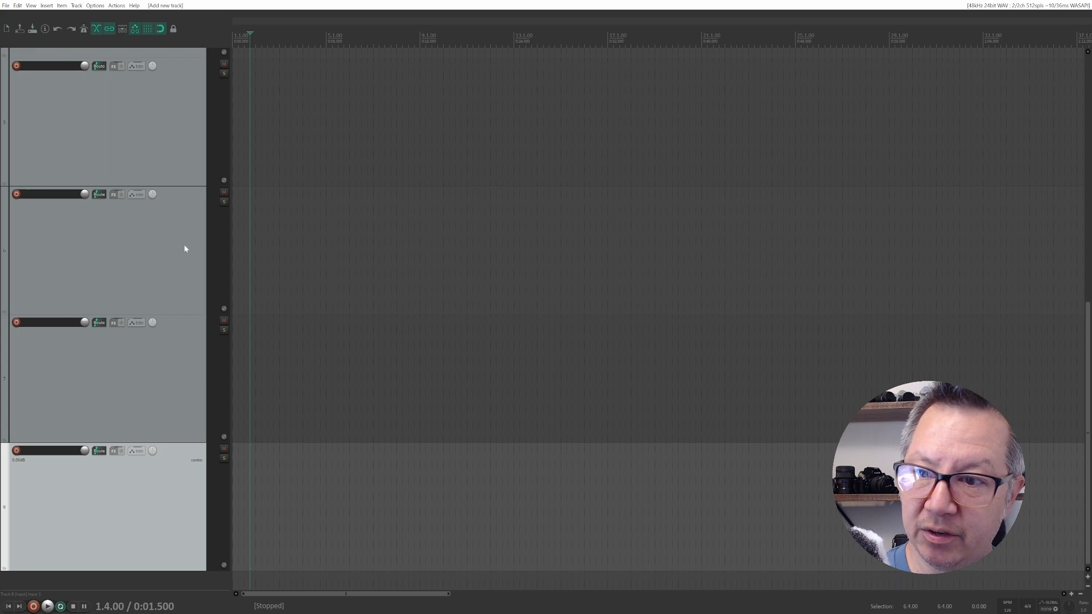
scroll(172, 260, down, 4)
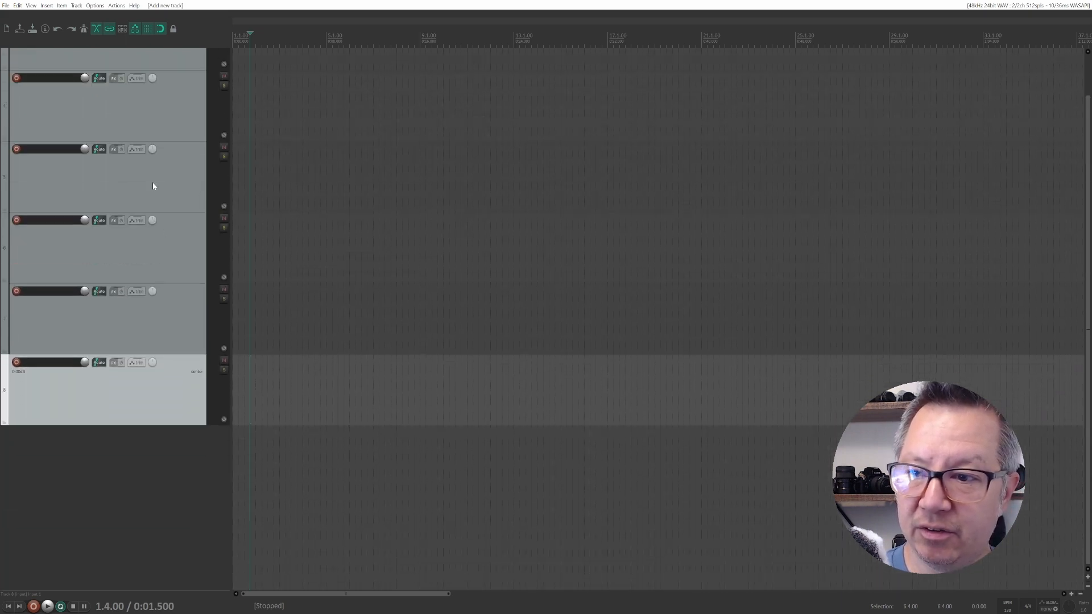
scroll(152, 185, down, 5)
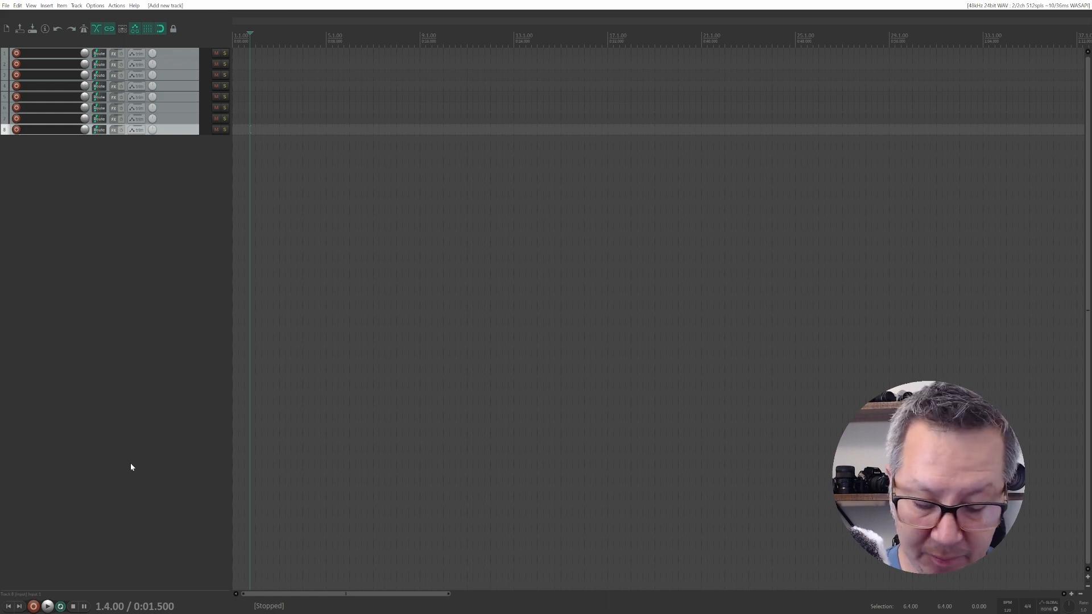
key(ctrl+m)
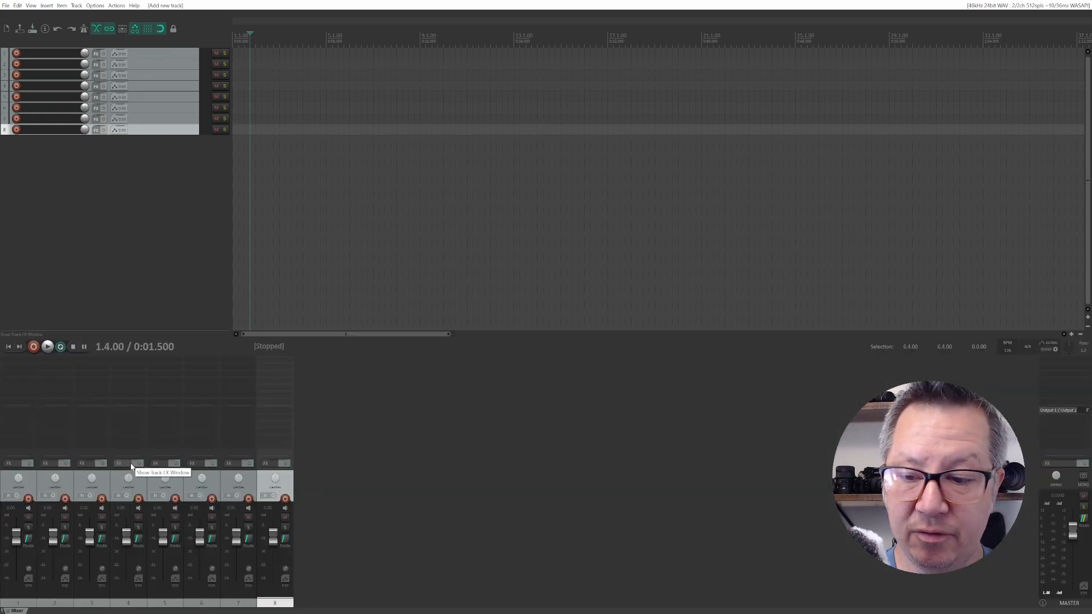
key(ctrl+m)
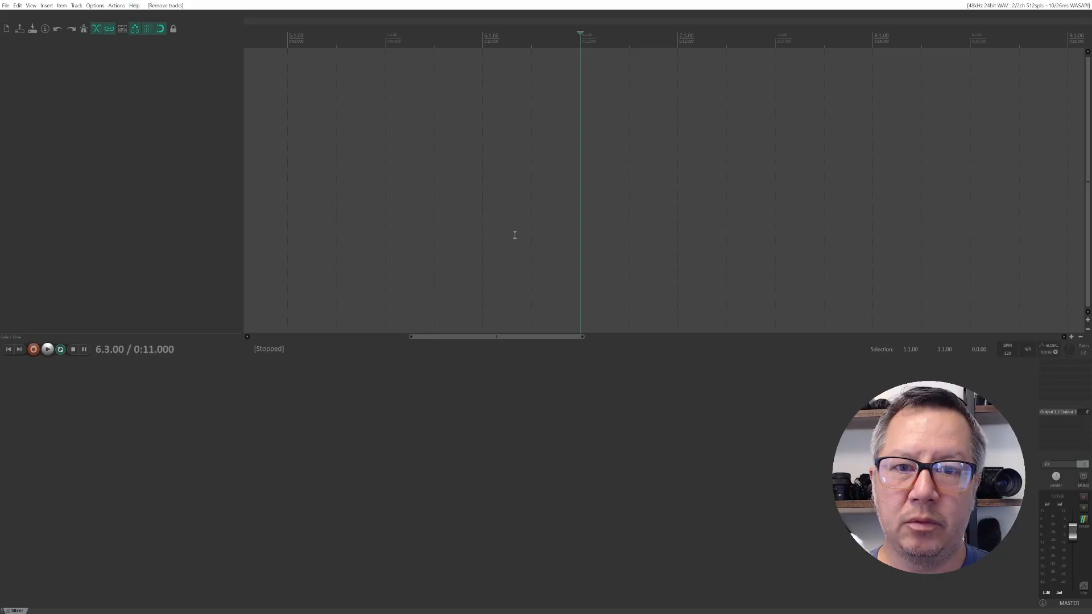
Place the edit cursor at several grid positions between bars 5 and 7 with snapping enabled, ending at 5.2.00.
click(484, 237)
click(455, 234)
click(617, 227)
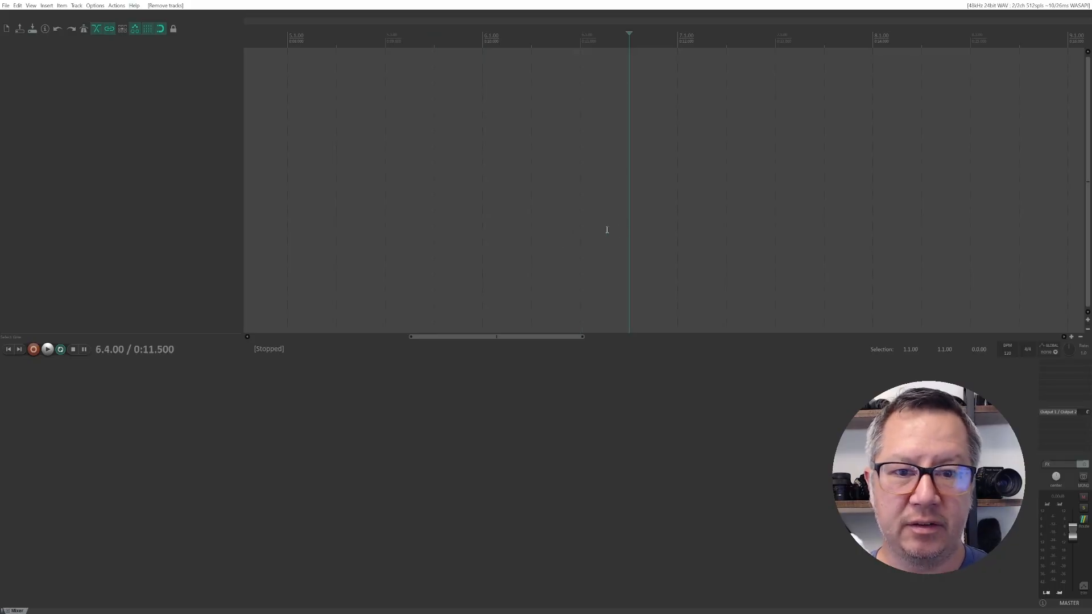
click(573, 216)
click(509, 212)
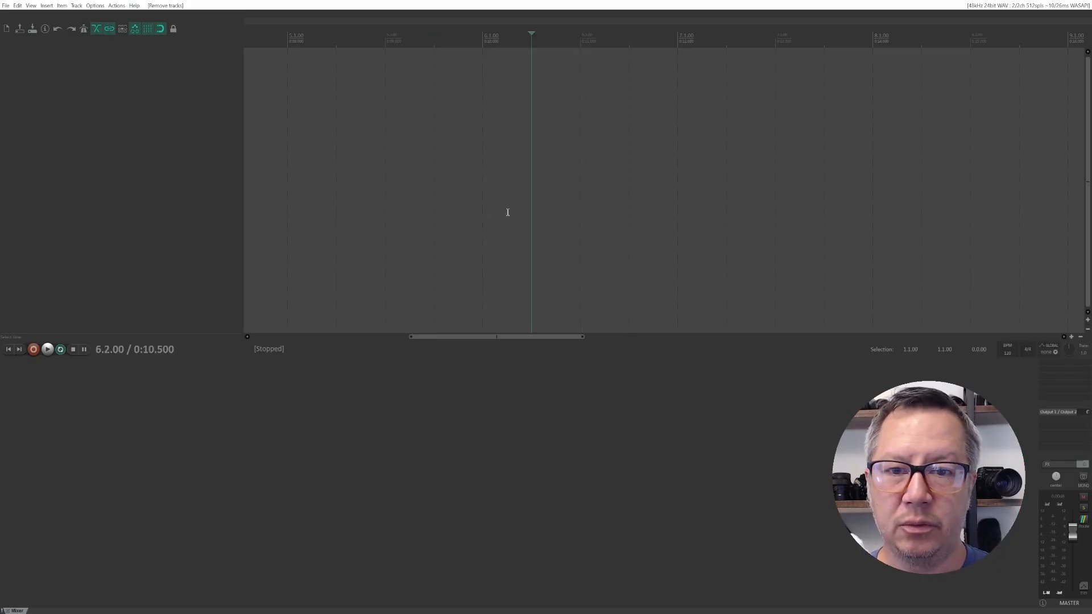
click(472, 213)
click(435, 214)
click(483, 217)
click(533, 216)
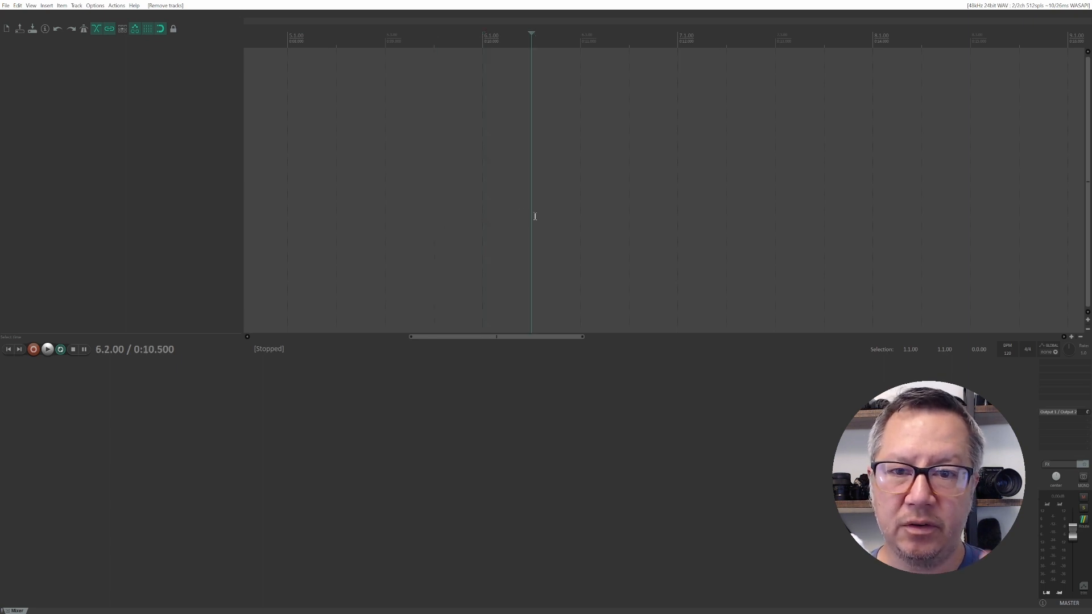
click(439, 214)
click(390, 211)
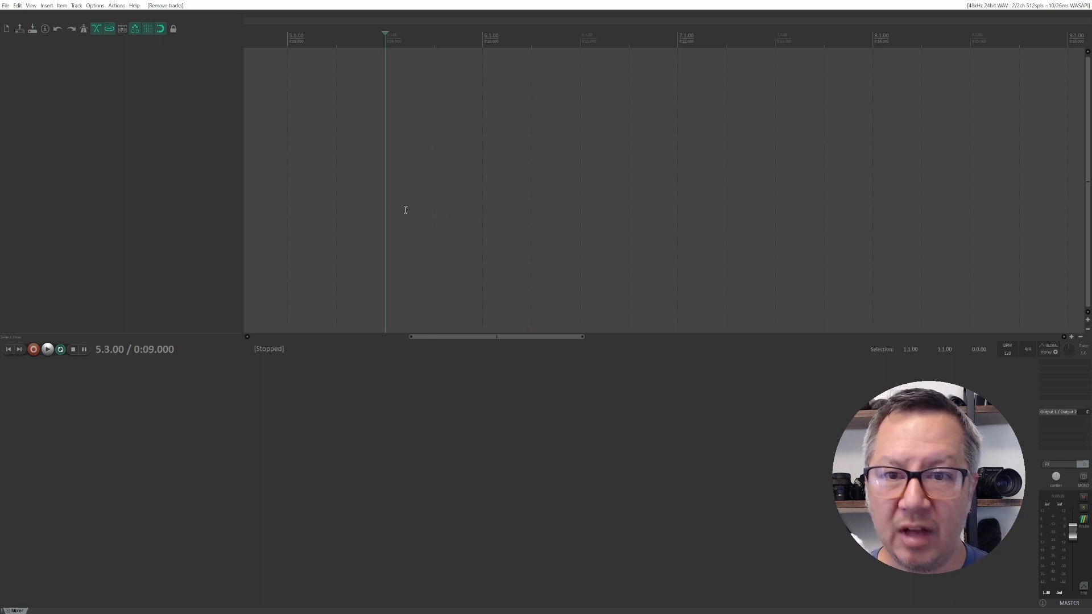
click(468, 212)
click(444, 215)
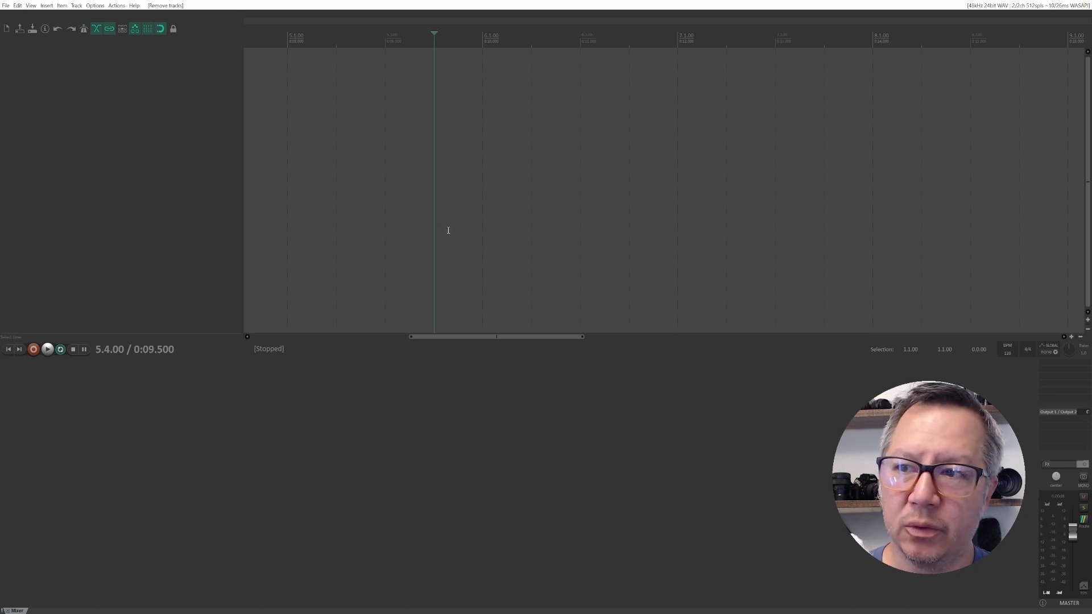
click(376, 226)
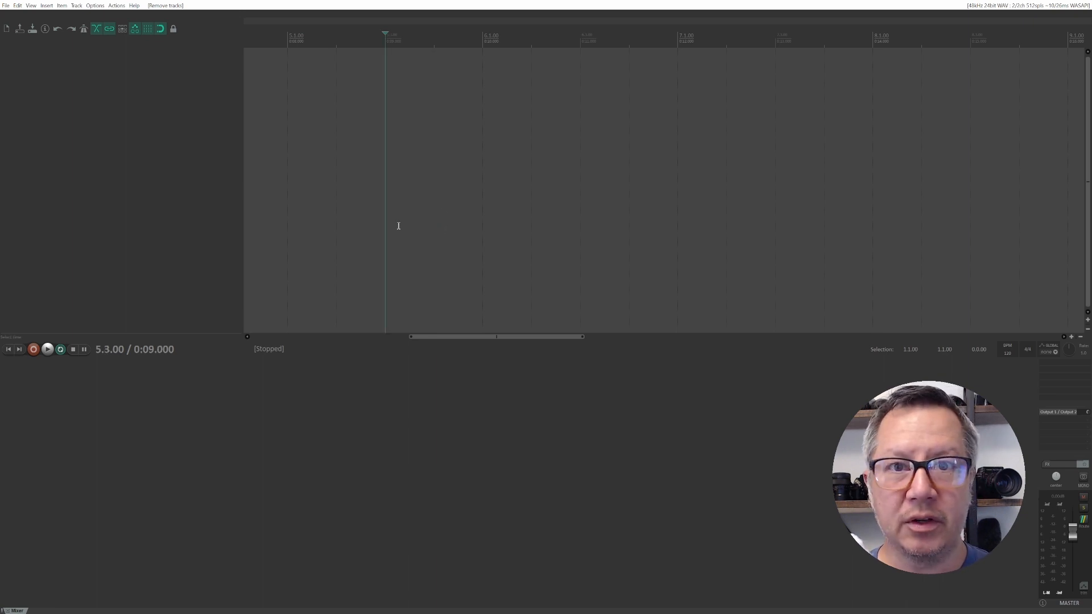
click(442, 228)
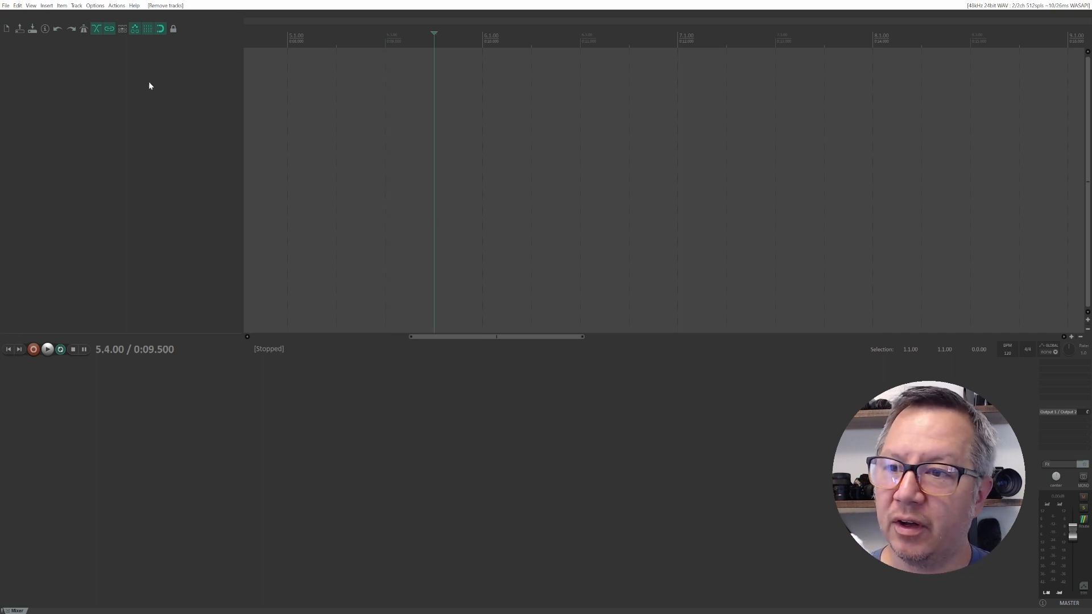
click(388, 134)
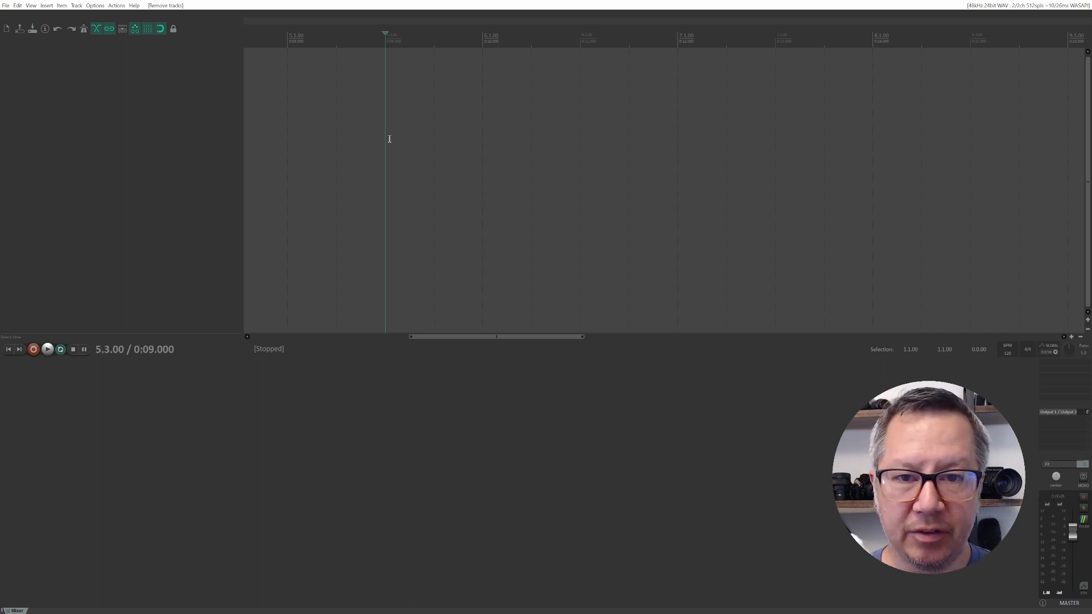
click(358, 119)
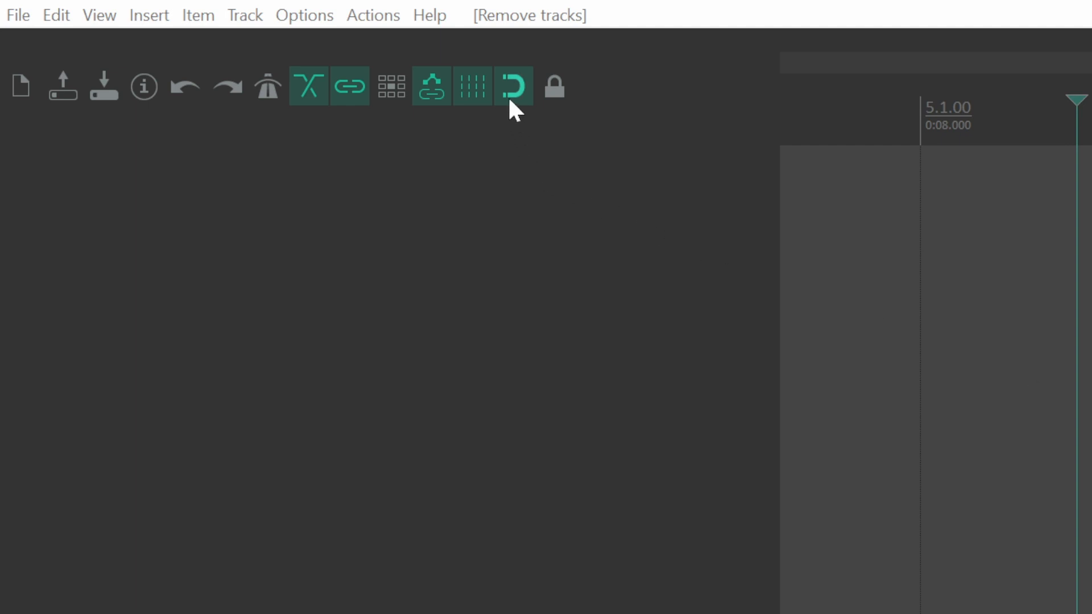
Toggle timeline snapping several times and leave it disabled.
click(515, 96)
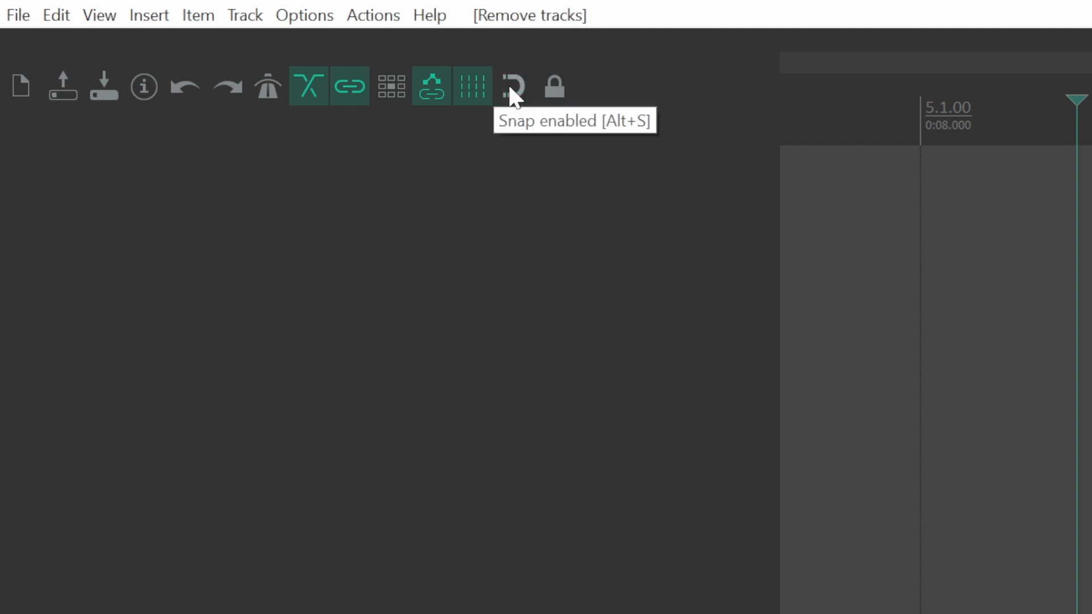
click(515, 97)
click(515, 97)
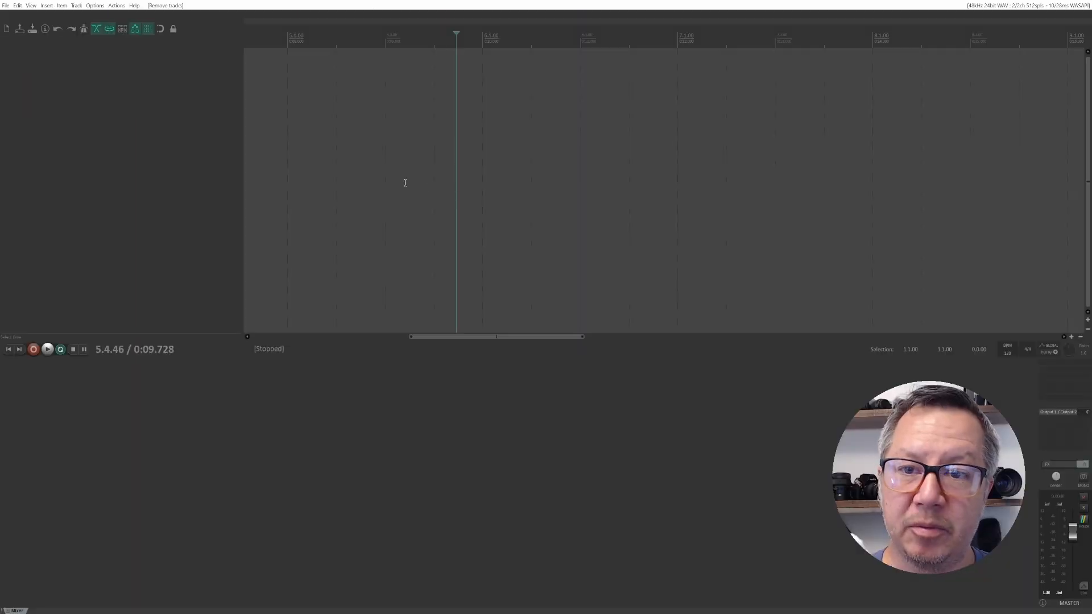
Place the edit cursor freely at several off-grid positions in bar 5, ending at about 5.4.77.
click(399, 180)
click(421, 172)
click(478, 173)
click(466, 171)
click(450, 170)
click(431, 171)
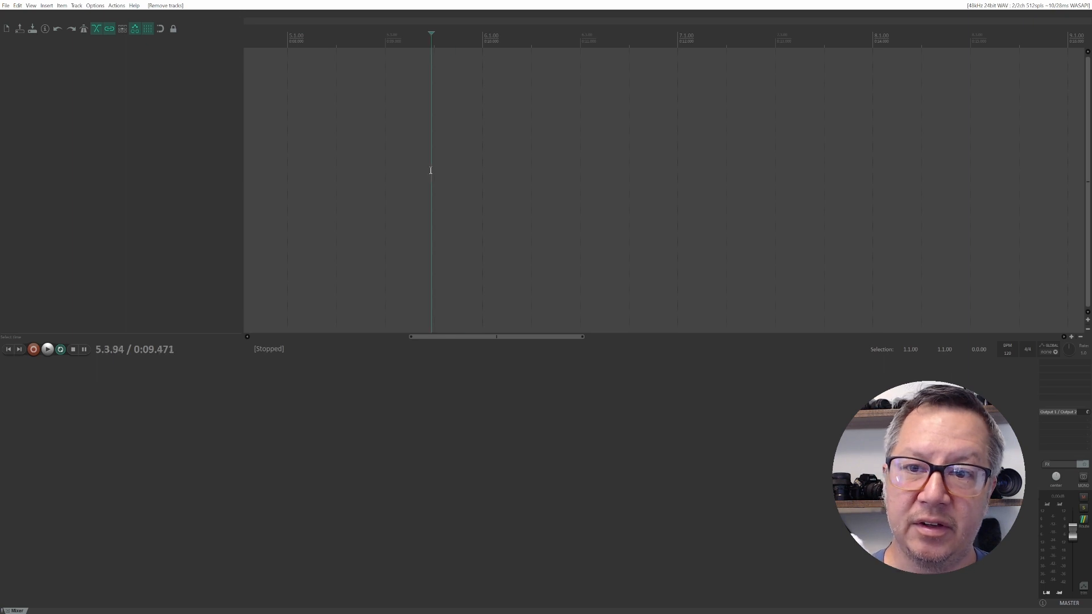
click(377, 171)
click(450, 175)
click(471, 181)
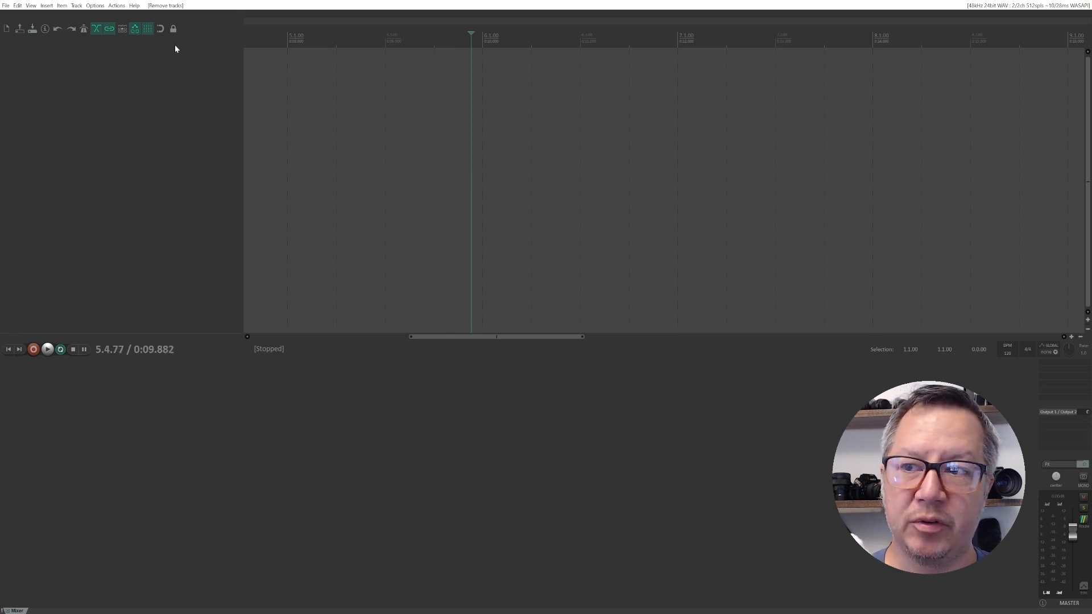
Turn snapping back on and toggle the timeline grid lines several times, leaving them hidden.
click(146, 31)
click(146, 31)
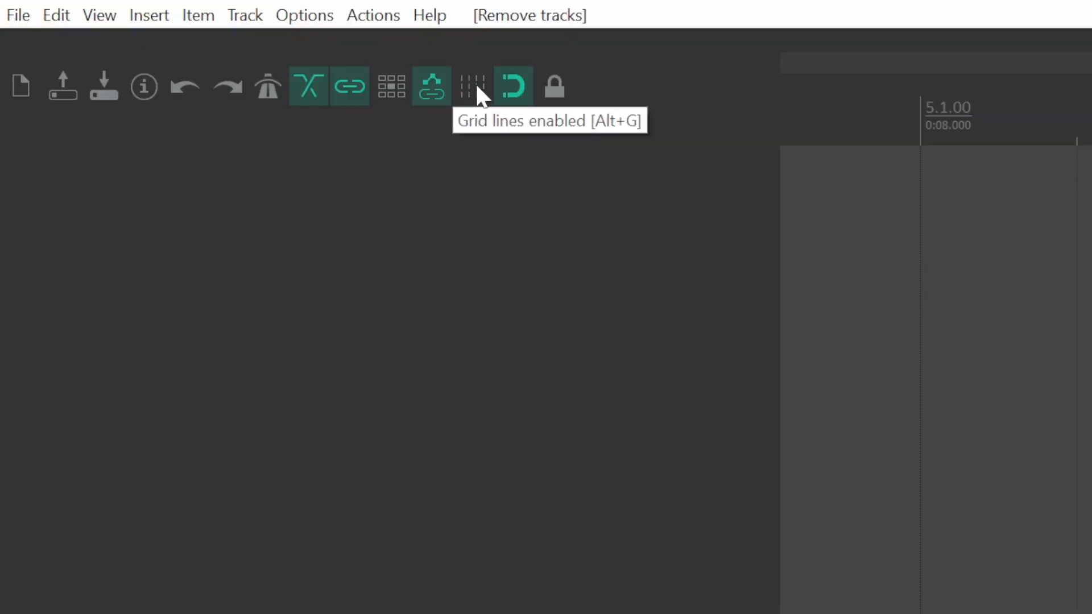
click(480, 94)
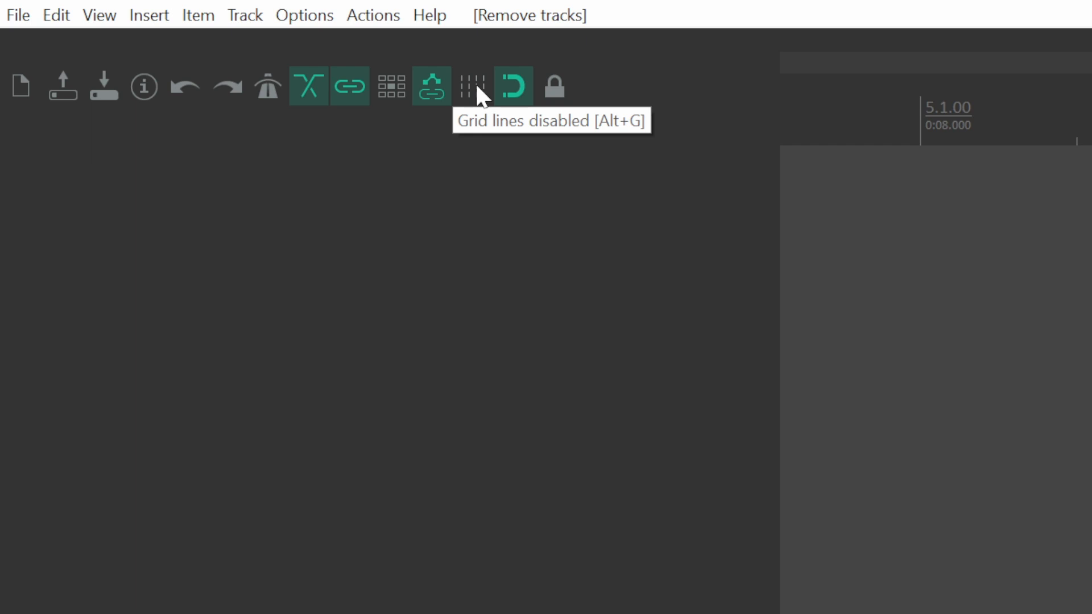
click(479, 94)
click(479, 94)
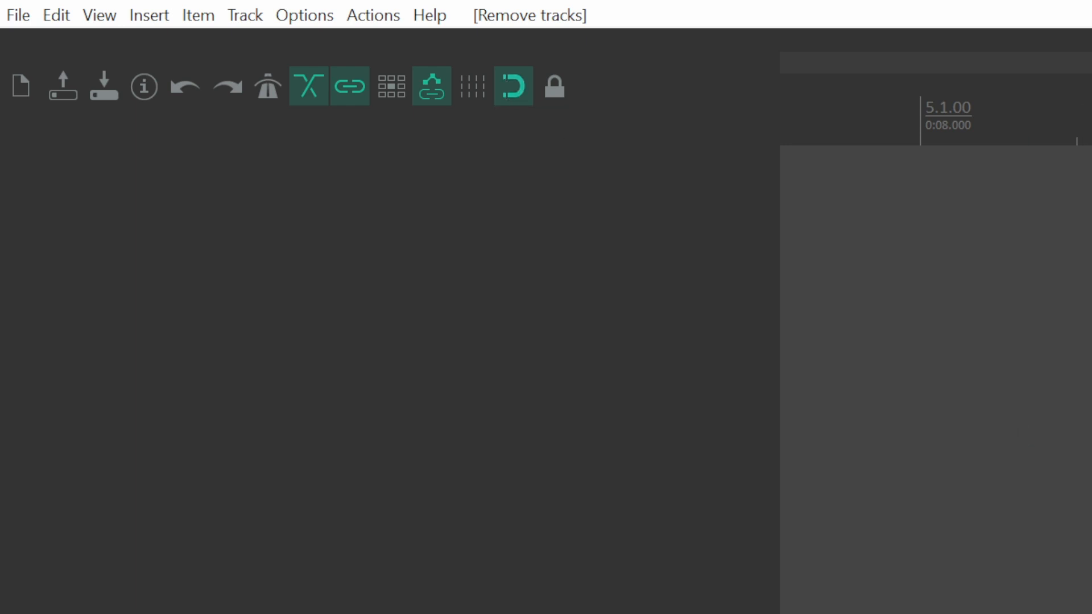
click(468, 85)
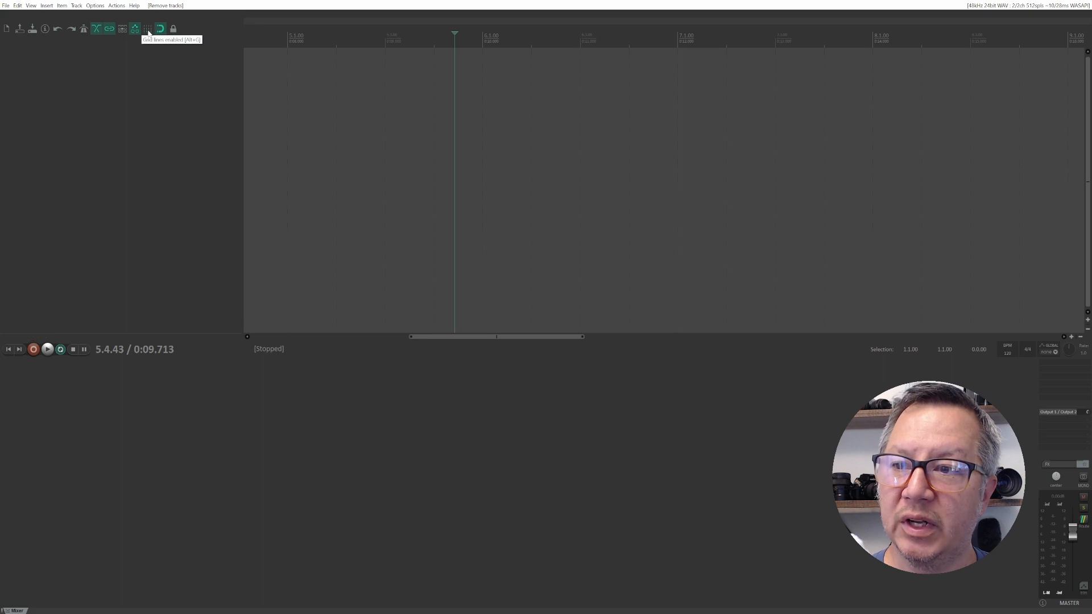
click(147, 31)
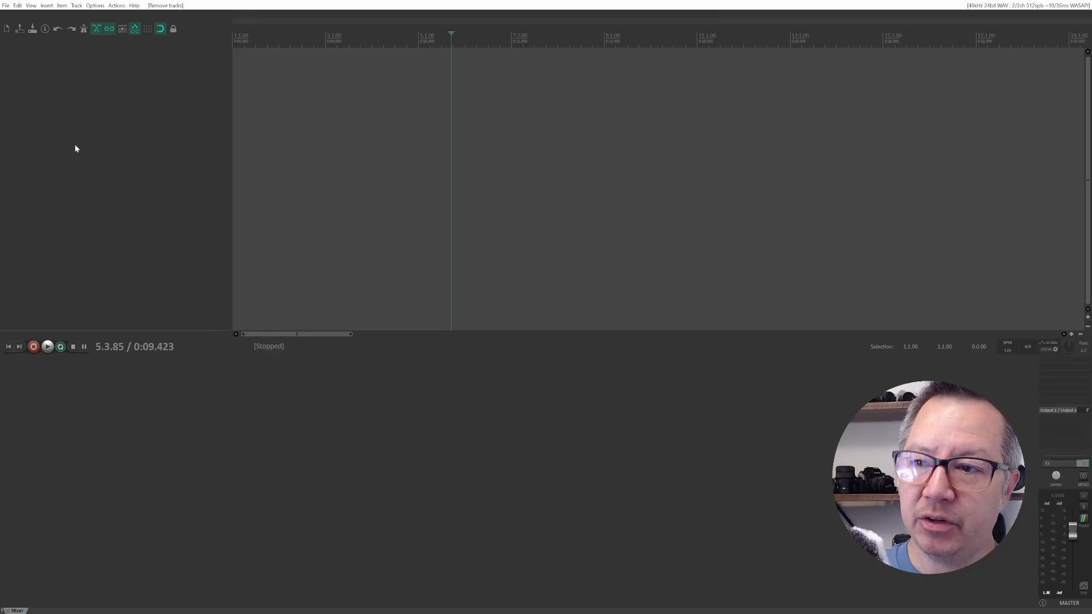
Insert a new track in the empty track list and adjust its height to a medium size.
right_click(142, 110)
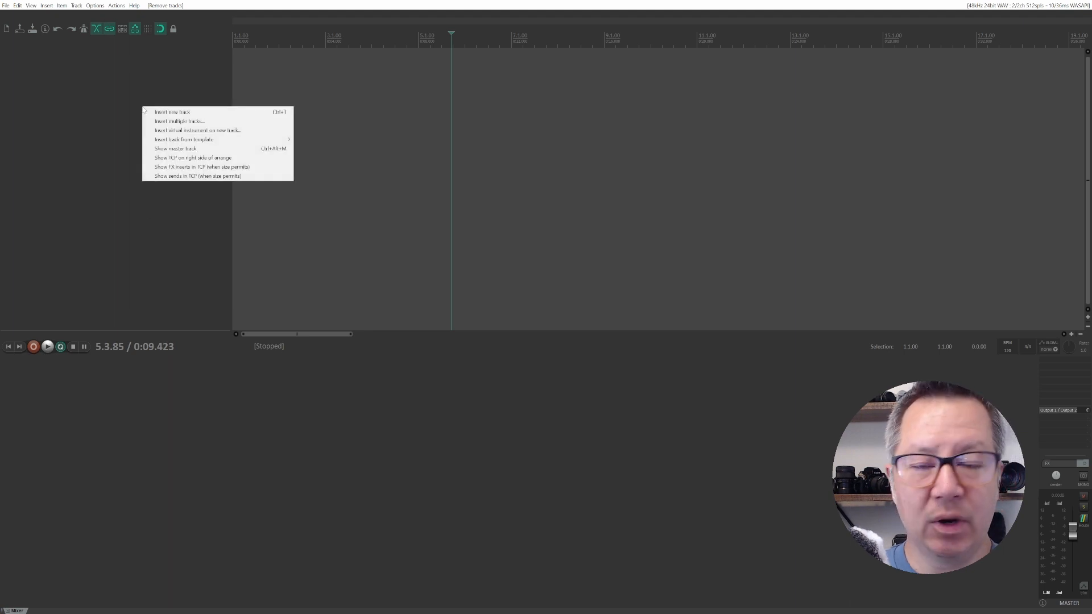
click(197, 112)
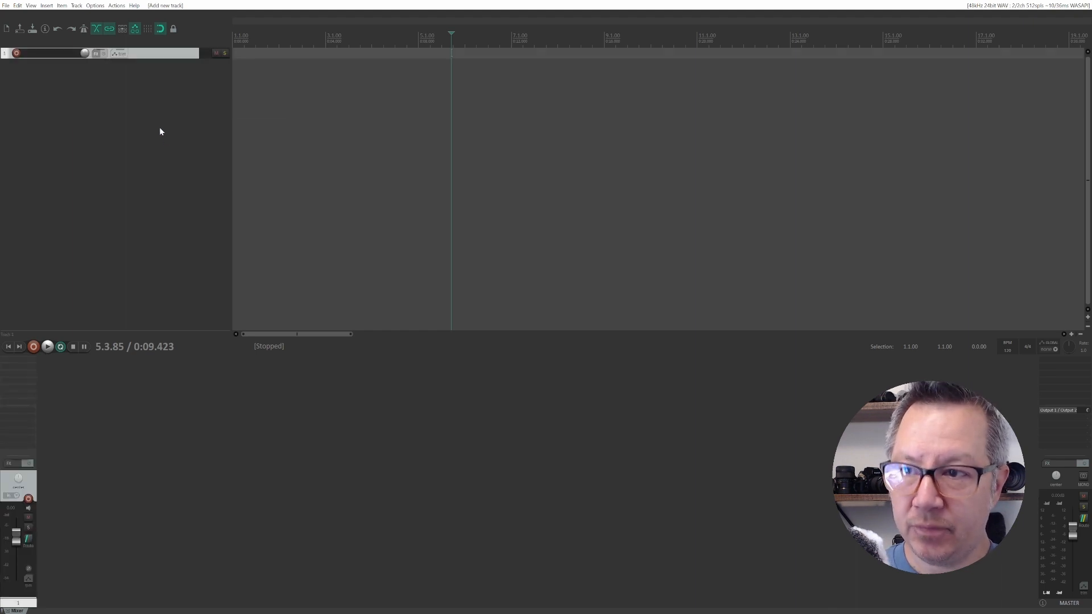
scroll(164, 146, up, 8)
scroll(162, 144, down, 1)
scroll(162, 144, down, 3)
scroll(162, 144, up, 5)
scroll(162, 145, down, 3)
scroll(162, 144, up, 3)
scroll(162, 144, down, 2)
scroll(162, 145, up, 1)
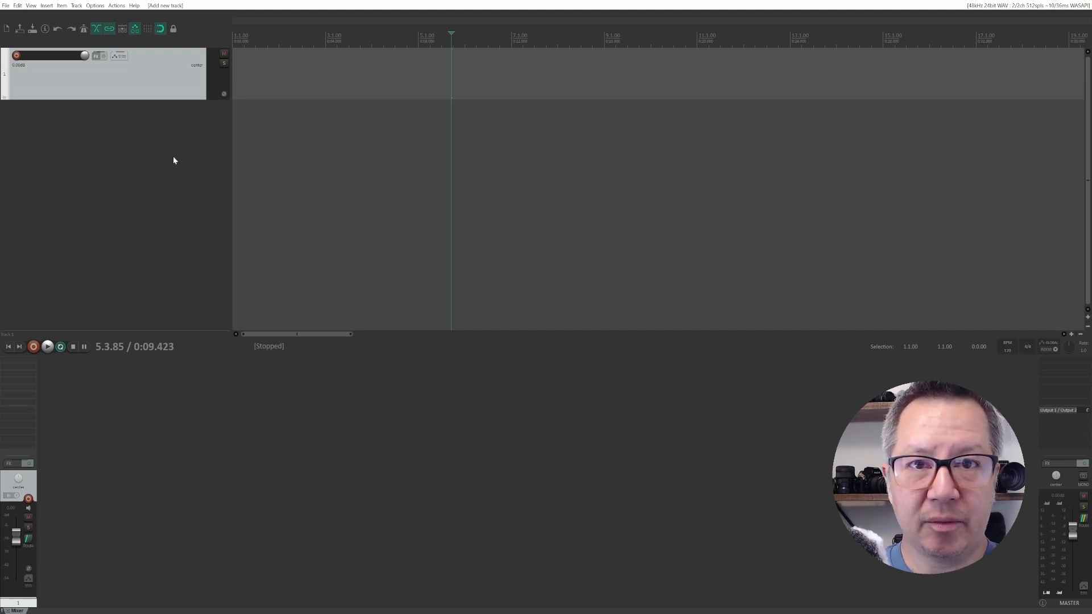
Add three more empty tracks below the first one and adjust the track heights.
double_click(108, 132)
double_click(107, 162)
double_click(102, 215)
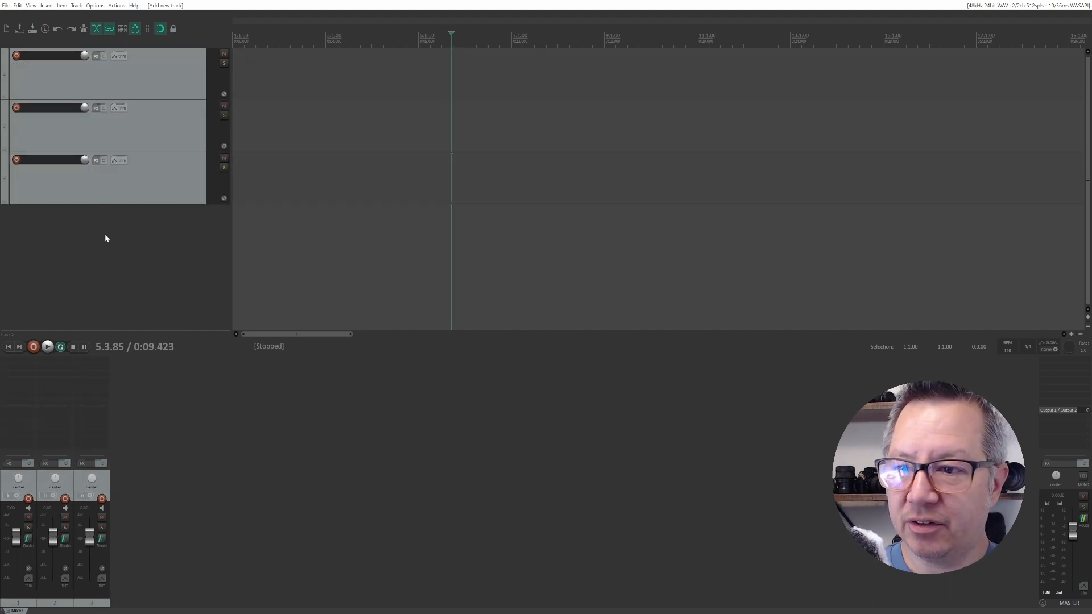
scroll(105, 226, up, 1)
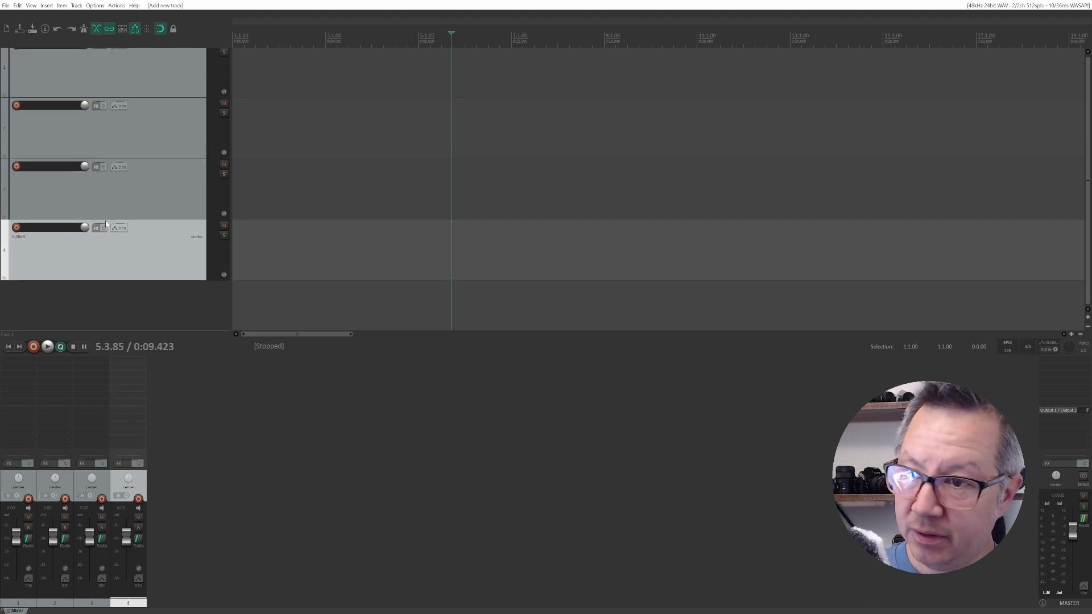
scroll(105, 221, down, 3)
scroll(105, 219, down, 2)
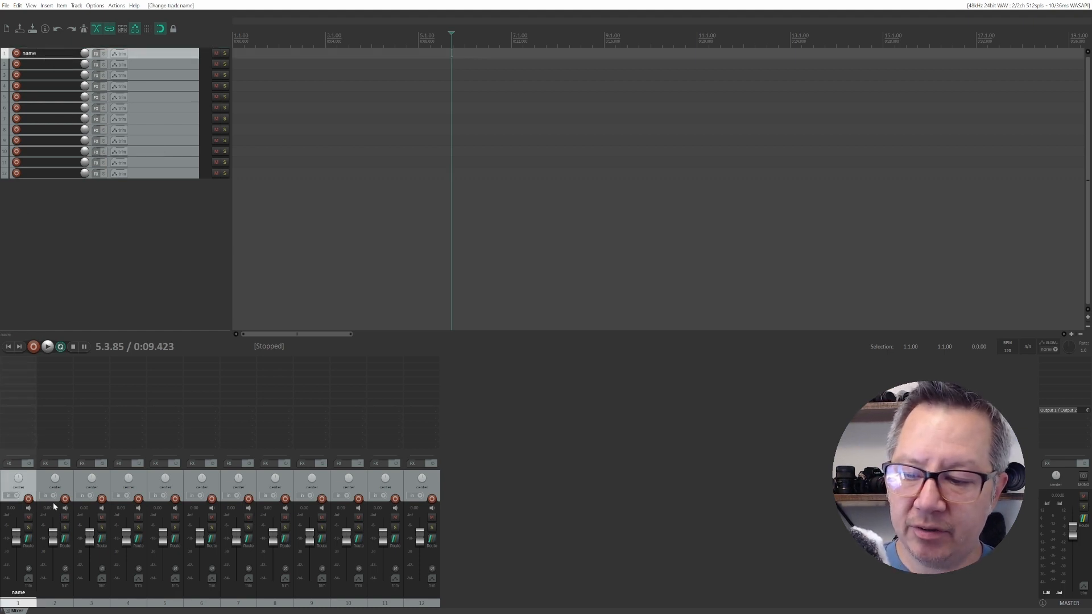
Name the sixth track "test" from its mixer channel strip.
click(194, 597)
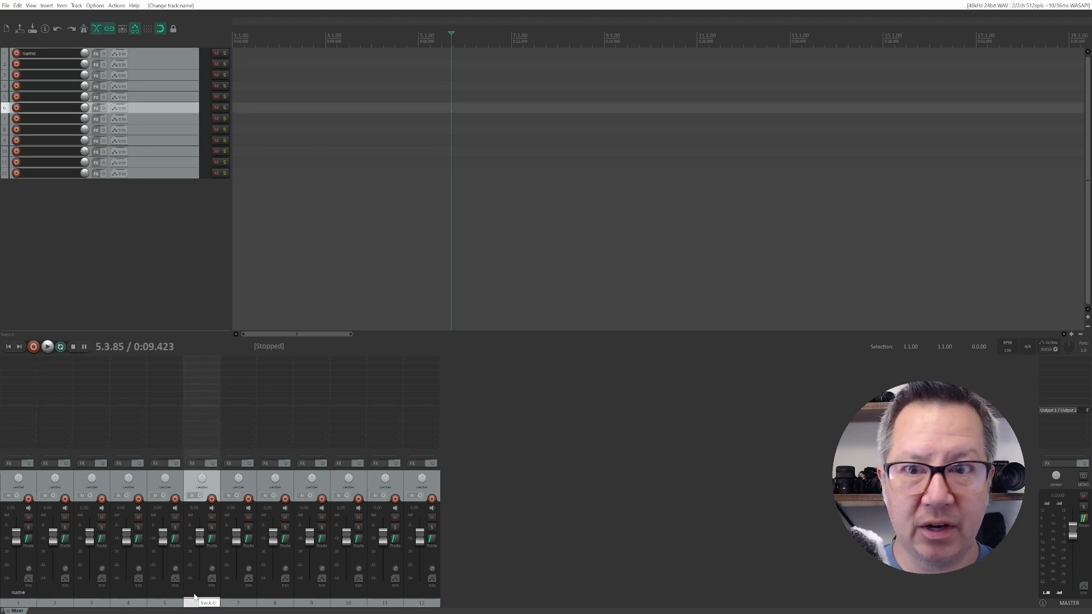
double_click(202, 593)
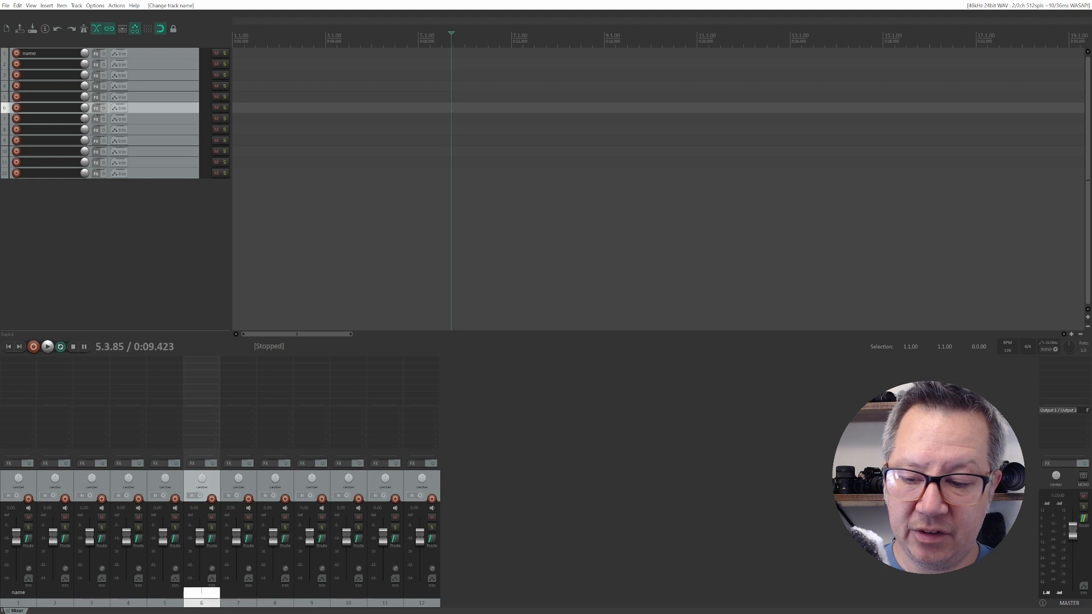
text(test)
key(Return)
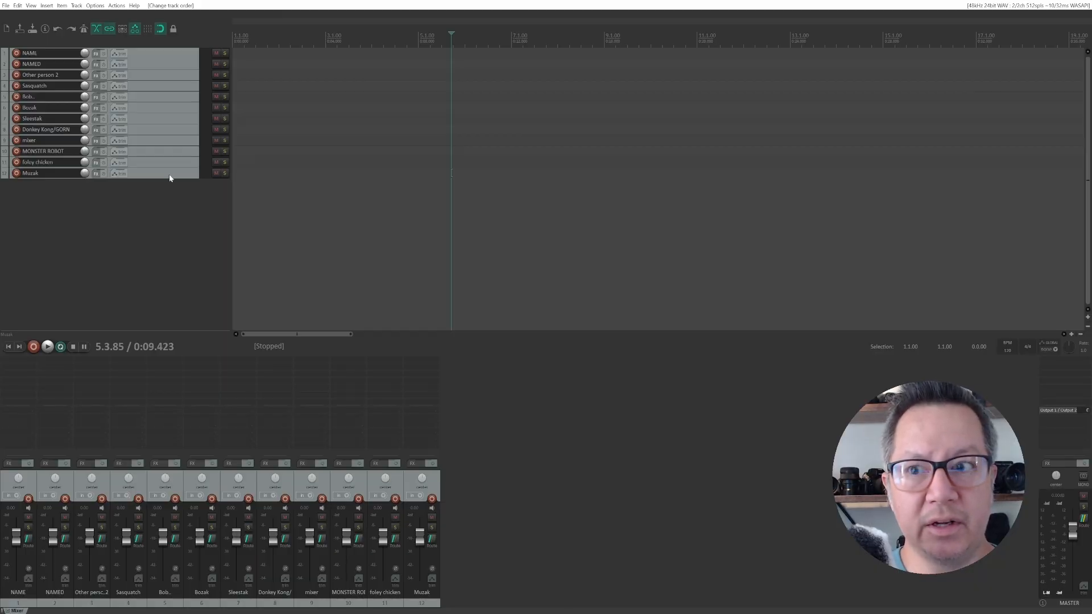
Select the first eight tracks, from NAME to Donkey Kong/GORN, and set them all to one random color.
click(140, 52)
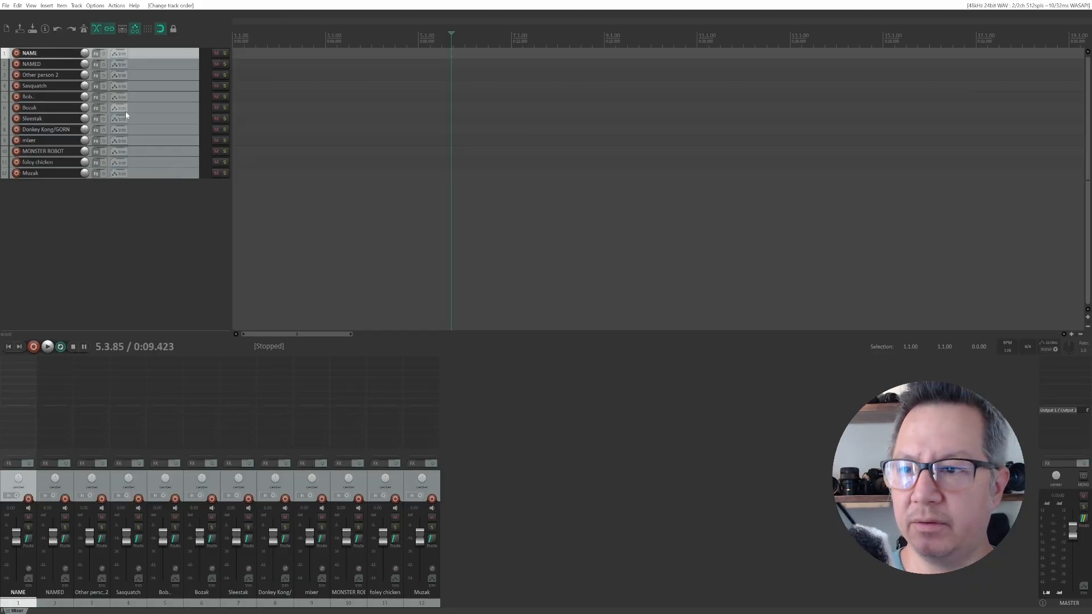
shift+click(136, 132)
right_click(140, 123)
right_click(141, 106)
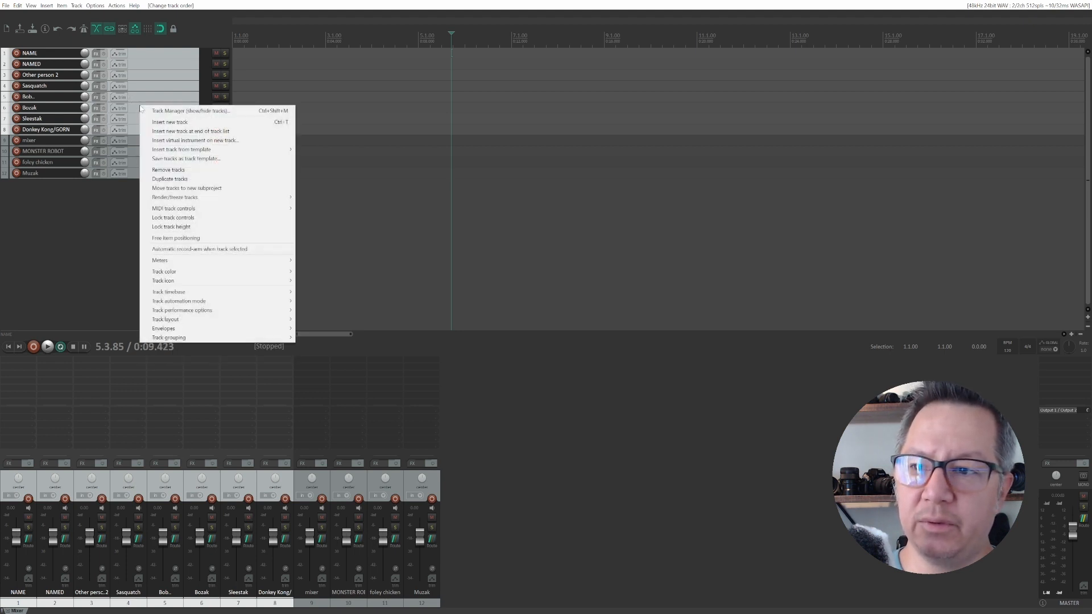
mouse_move(273, 272)
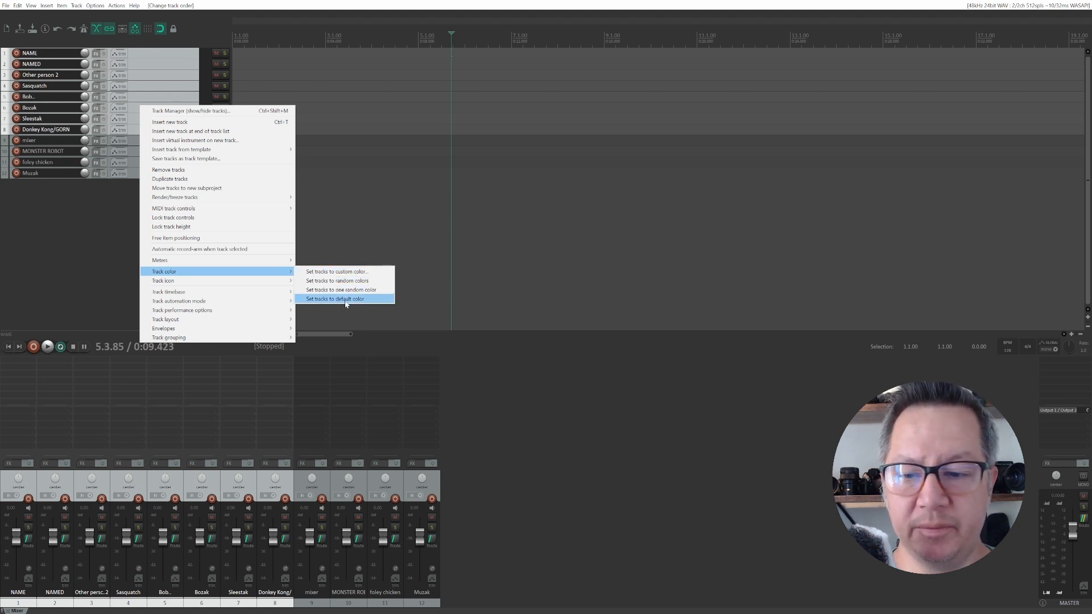
click(341, 290)
click(118, 238)
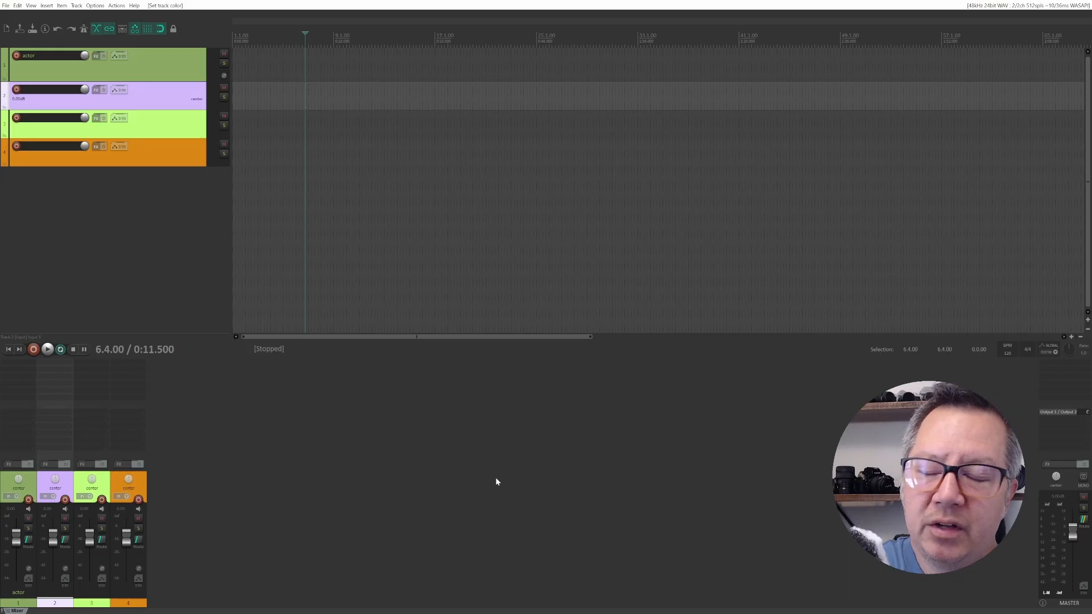
Hide the timeline grid lines and select the "actor" track.
key(alt+g)
click(139, 122)
click(139, 106)
click(136, 74)
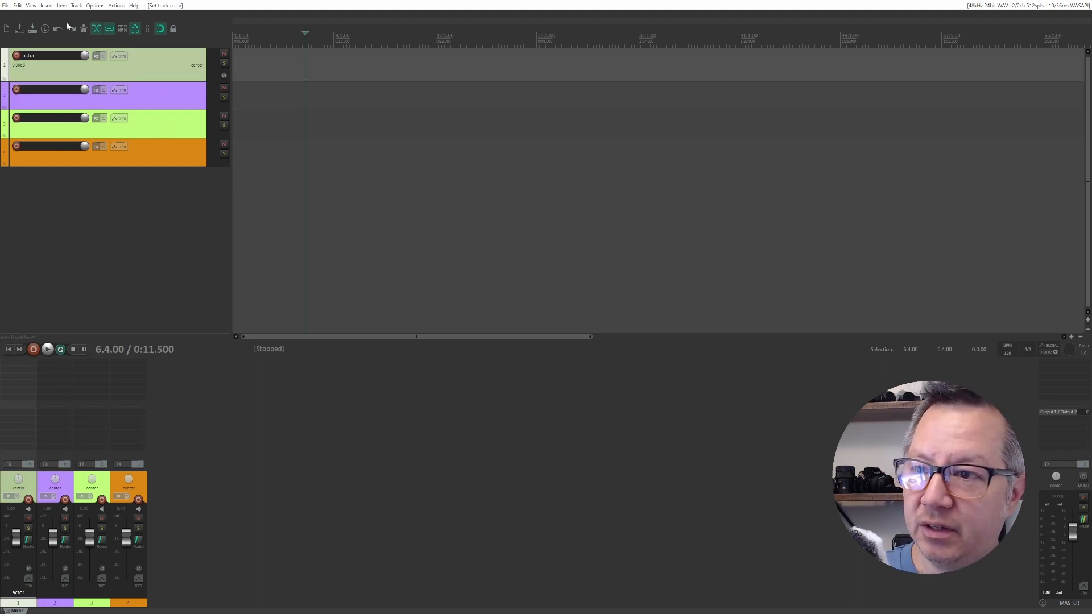
Arm the "actor" track for recording and turn its record monitoring off.
click(16, 55)
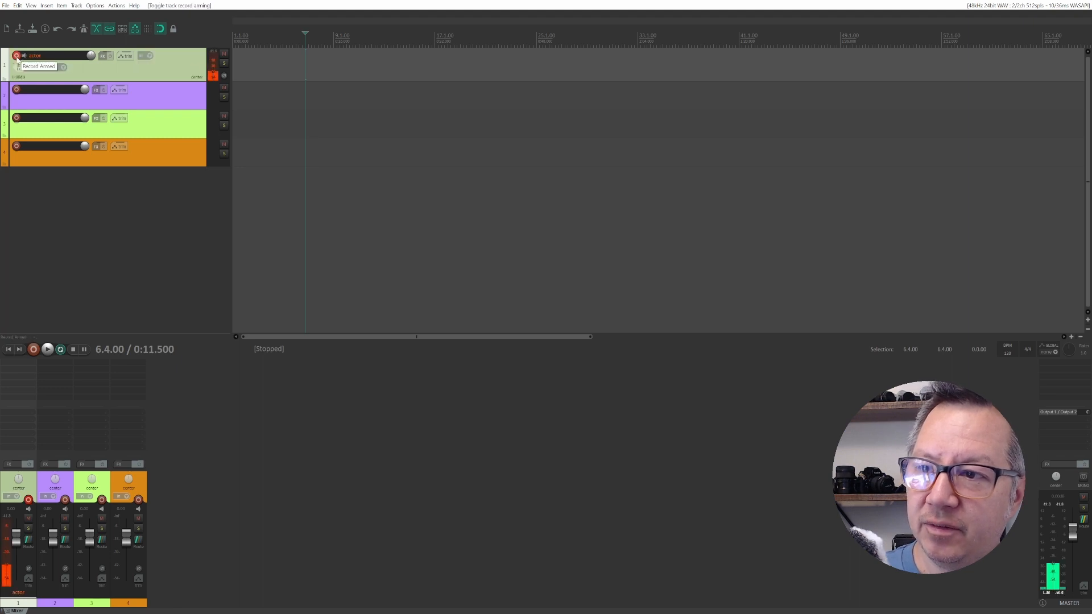
click(24, 55)
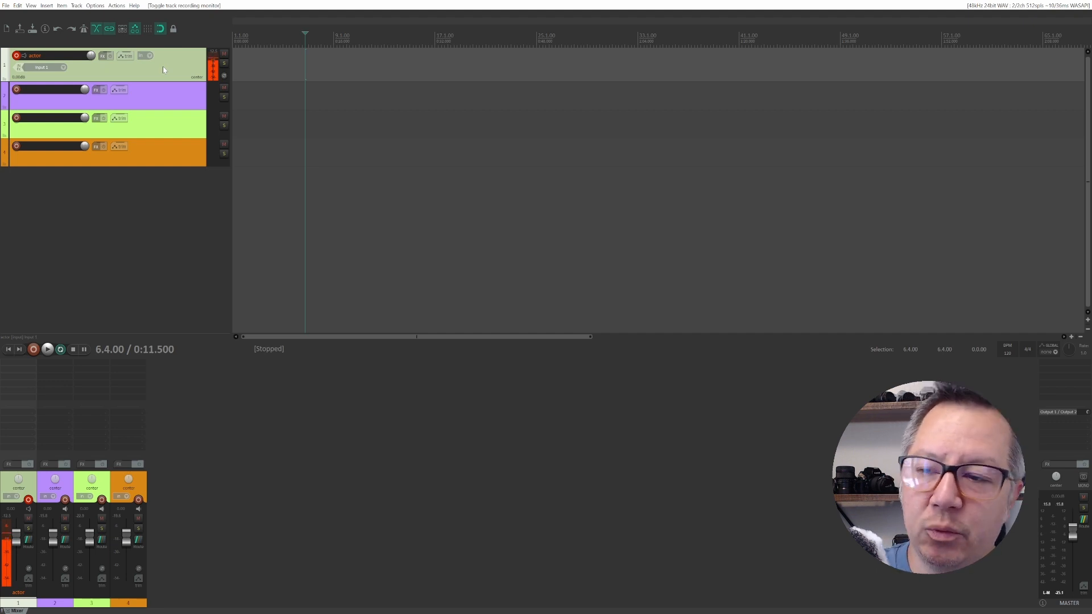
click(136, 129)
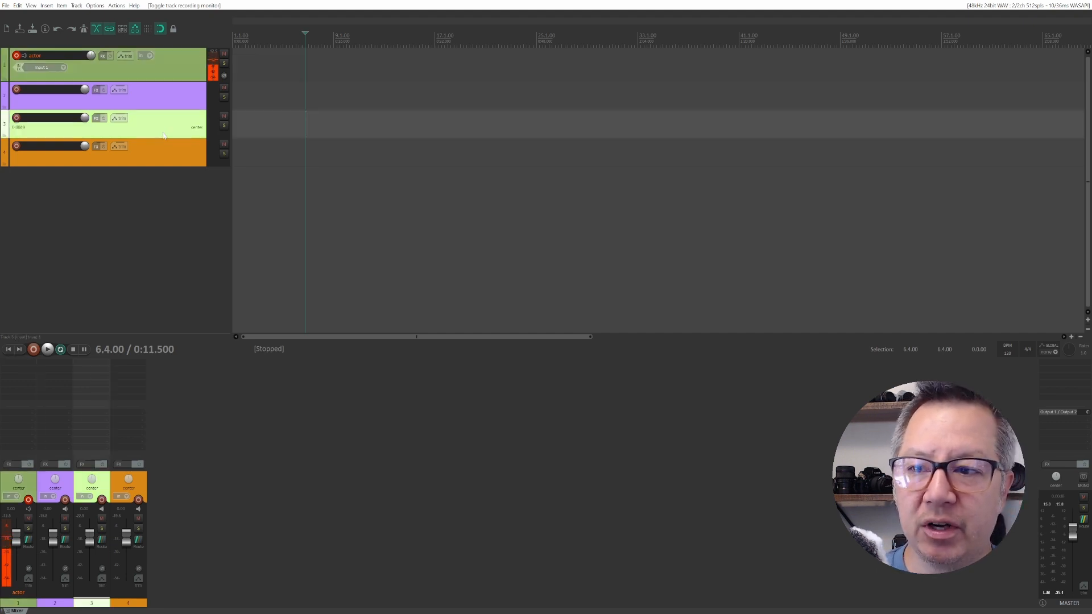
click(176, 161)
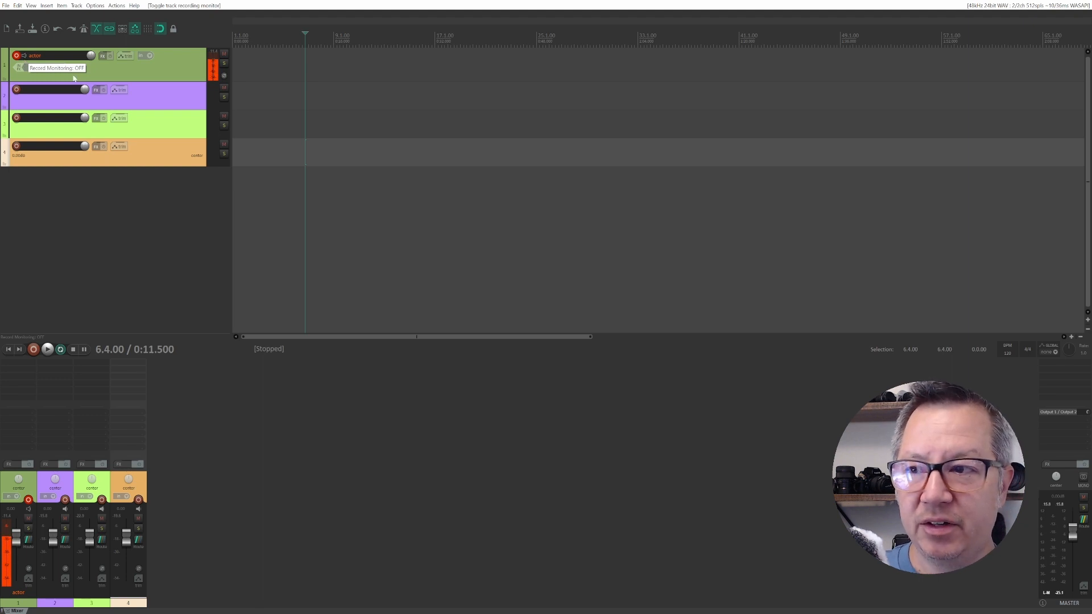
click(177, 127)
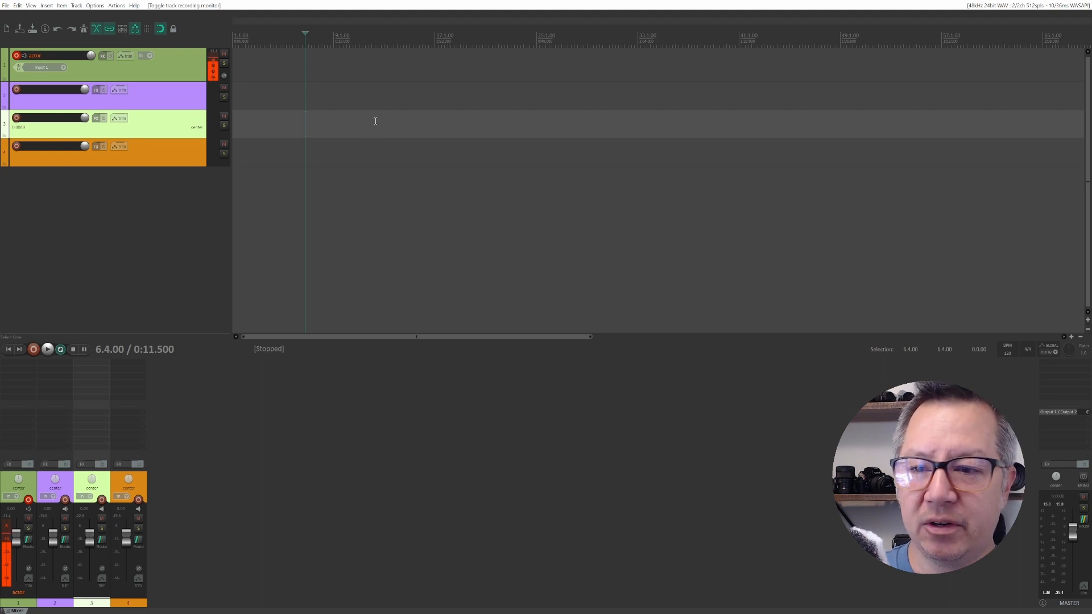
scroll(336, 235, down, 2)
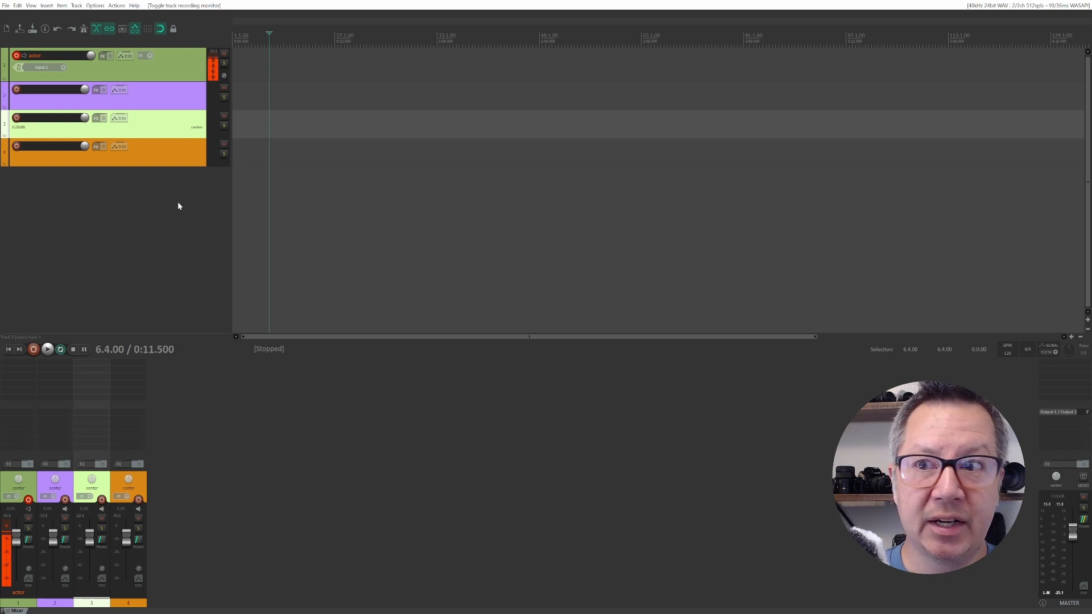
click(174, 151)
click(163, 137)
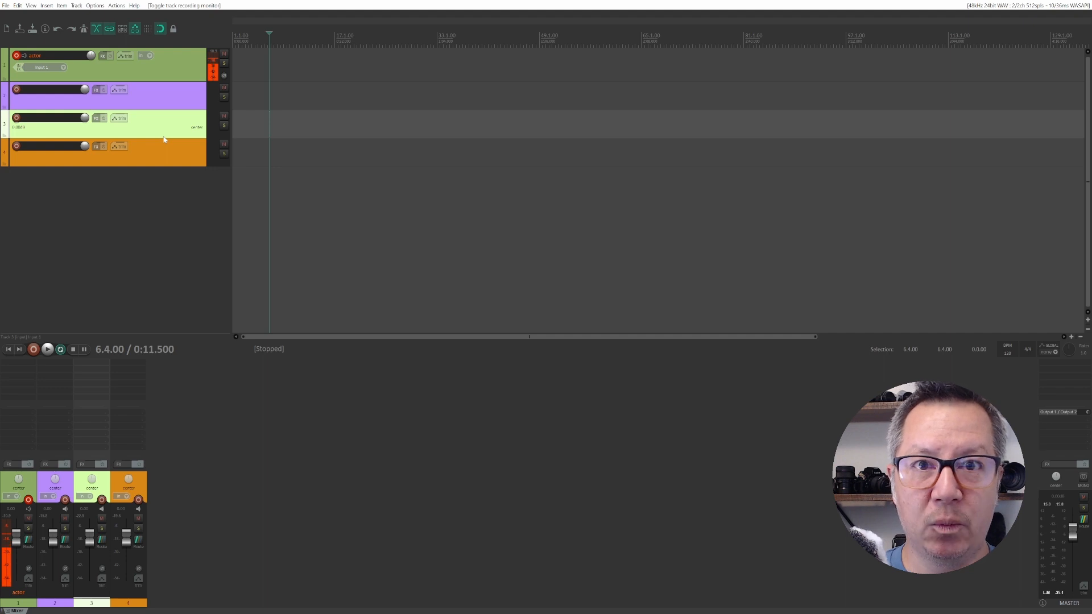
Toggle record arming on the "actor" track, leaving it disarmed.
click(16, 55)
click(17, 56)
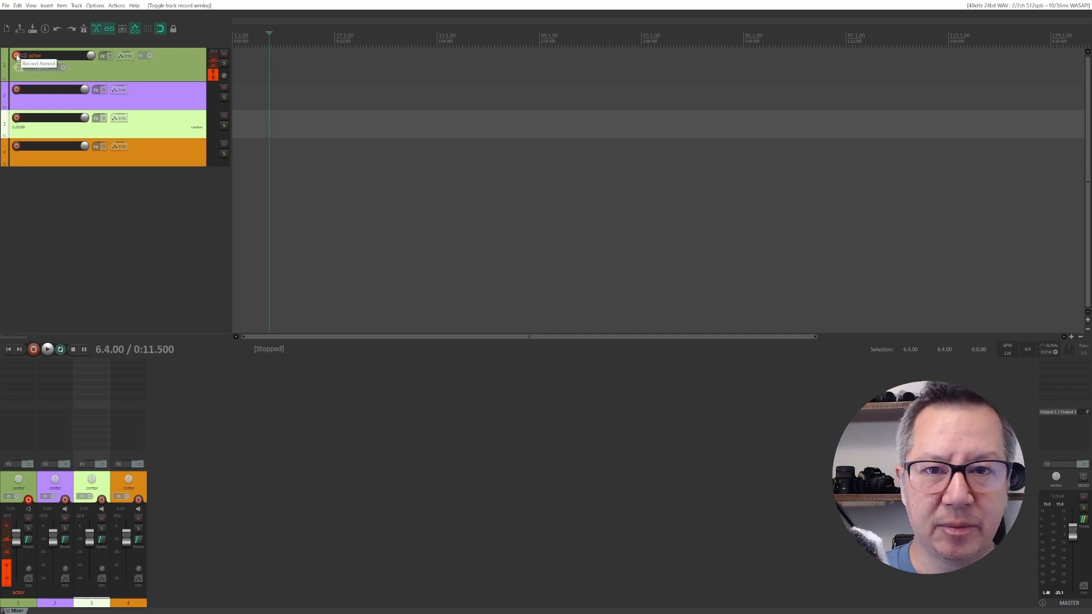
click(16, 56)
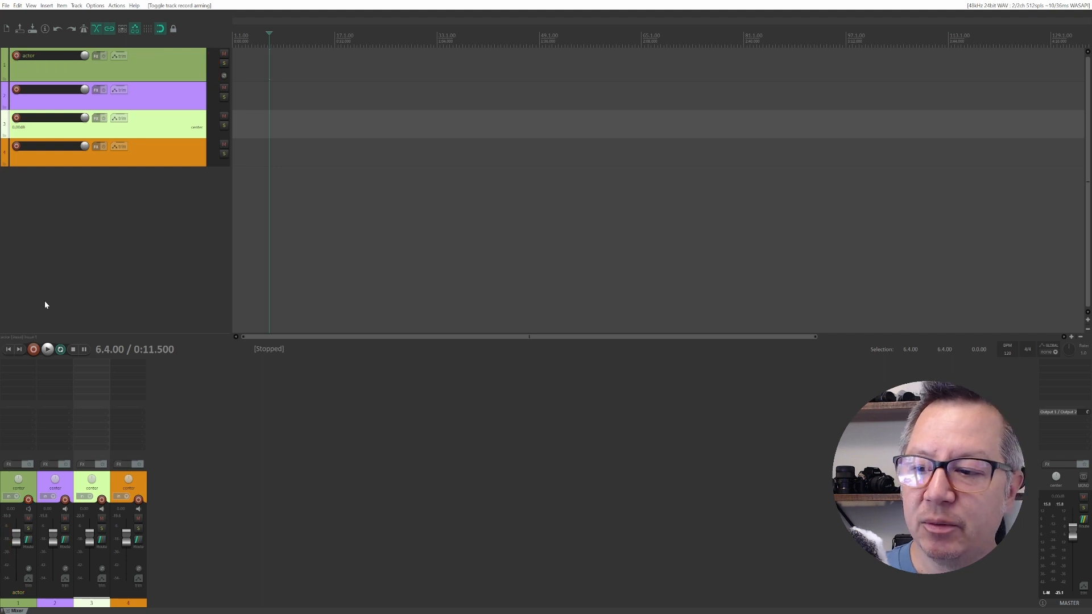
Try to start recording with no track armed, and cancel the record warning.
click(33, 350)
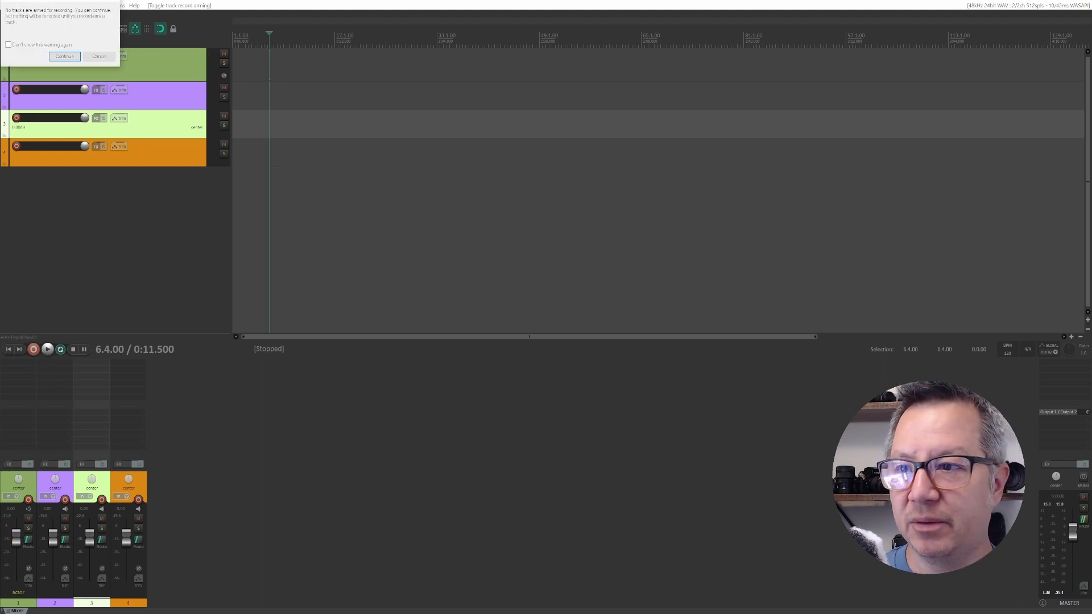
drag(32, 2, 369, 112)
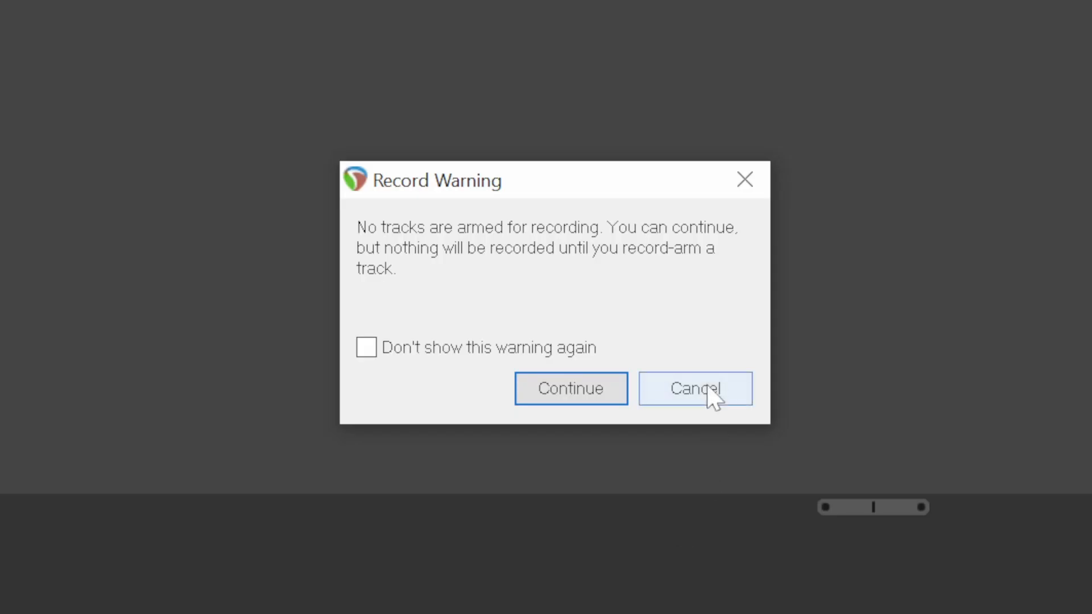
click(708, 389)
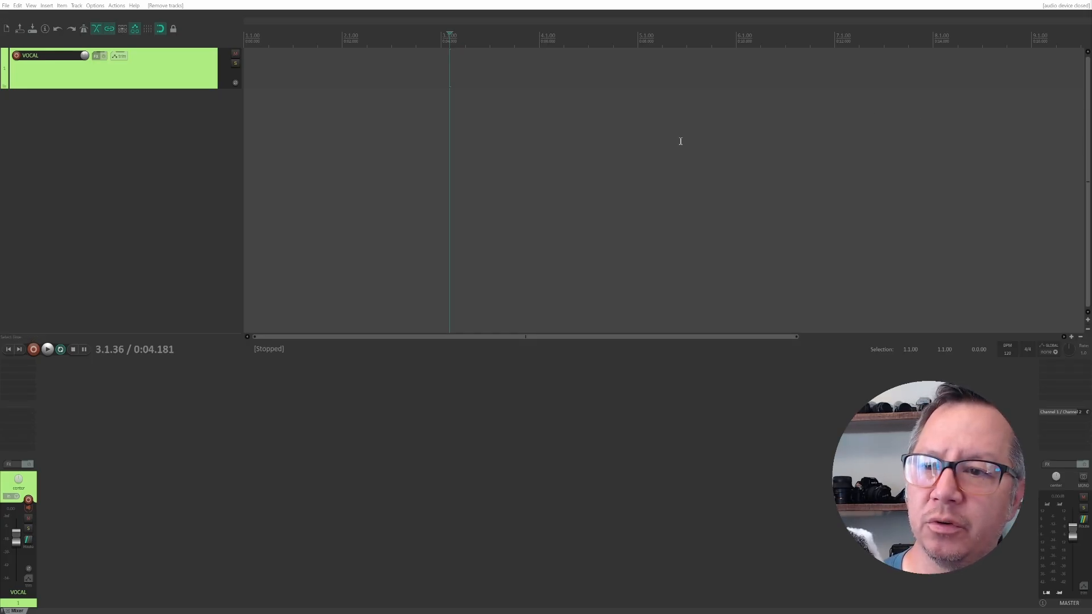
Add two empty tracks below the VOCAL track and select VOCAL.
click(166, 83)
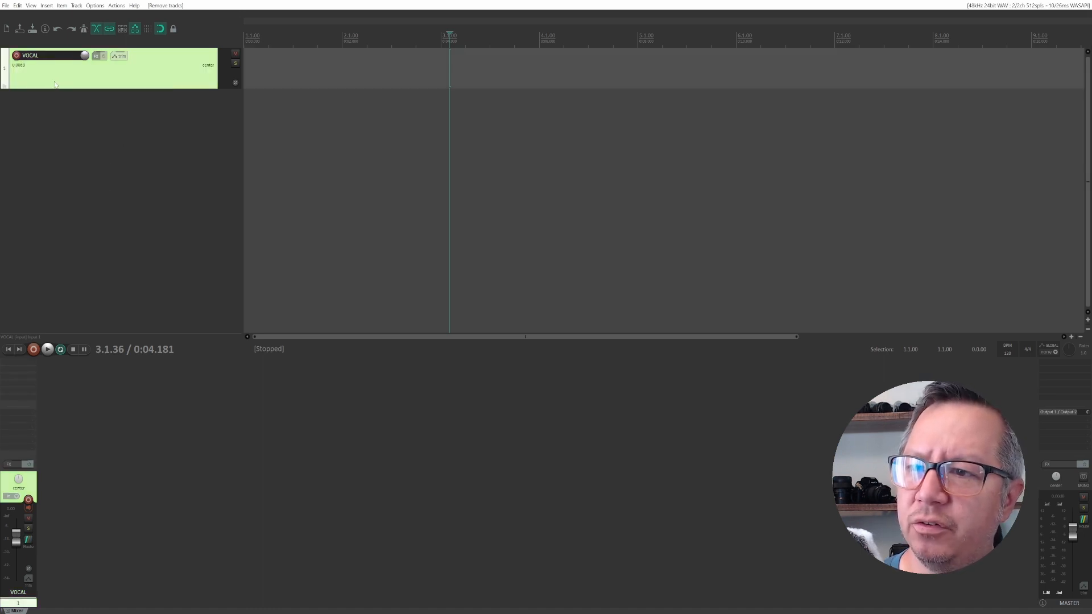
double_click(137, 108)
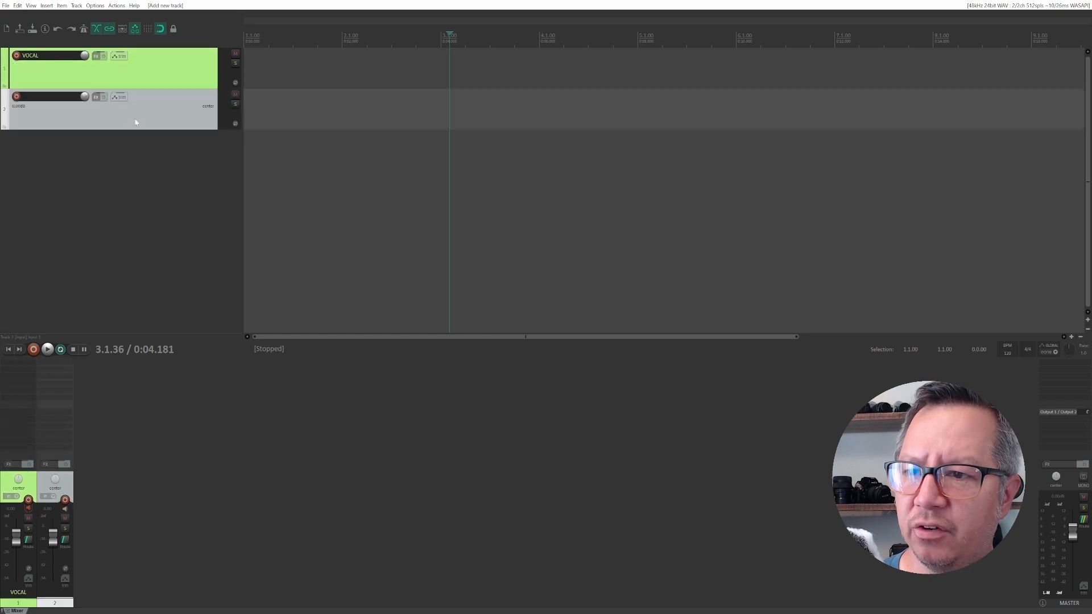
double_click(142, 203)
click(143, 72)
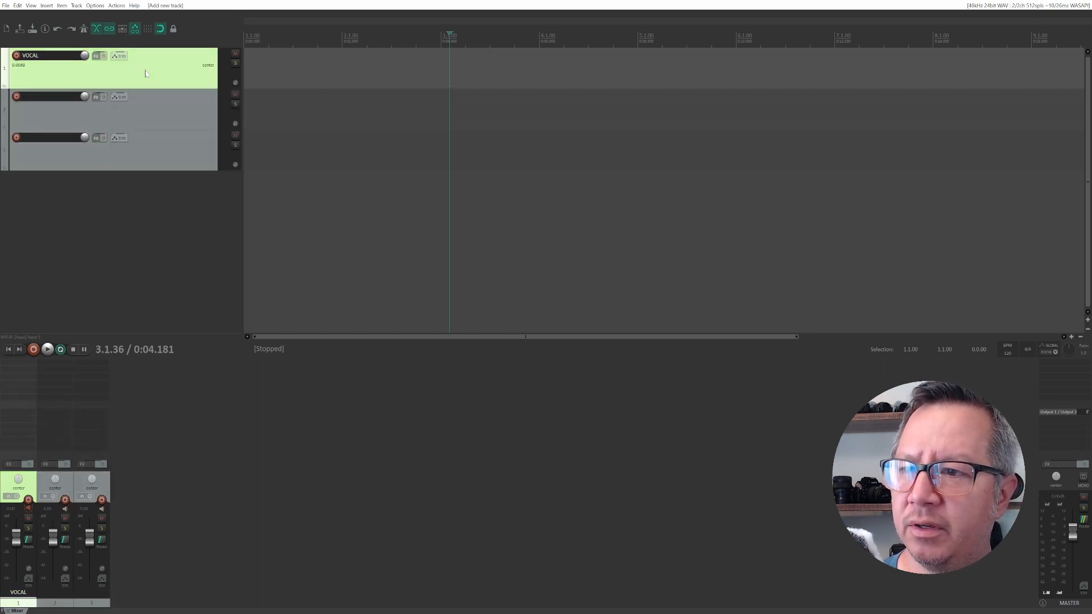
Toggle record arming and monitoring on the VOCAL track, leaving it armed with record monitoring off.
click(16, 55)
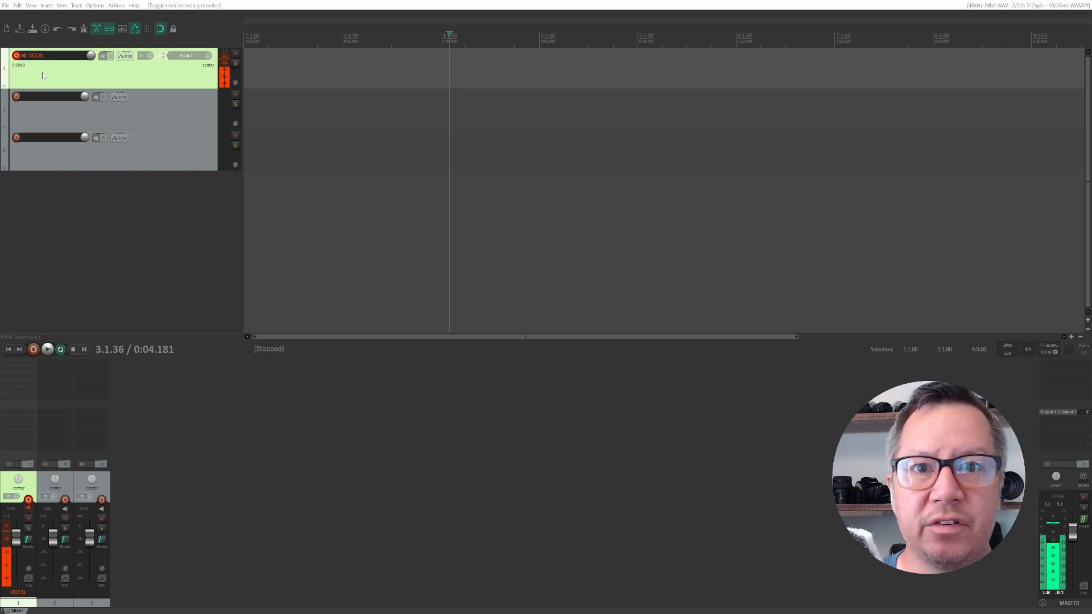
click(16, 55)
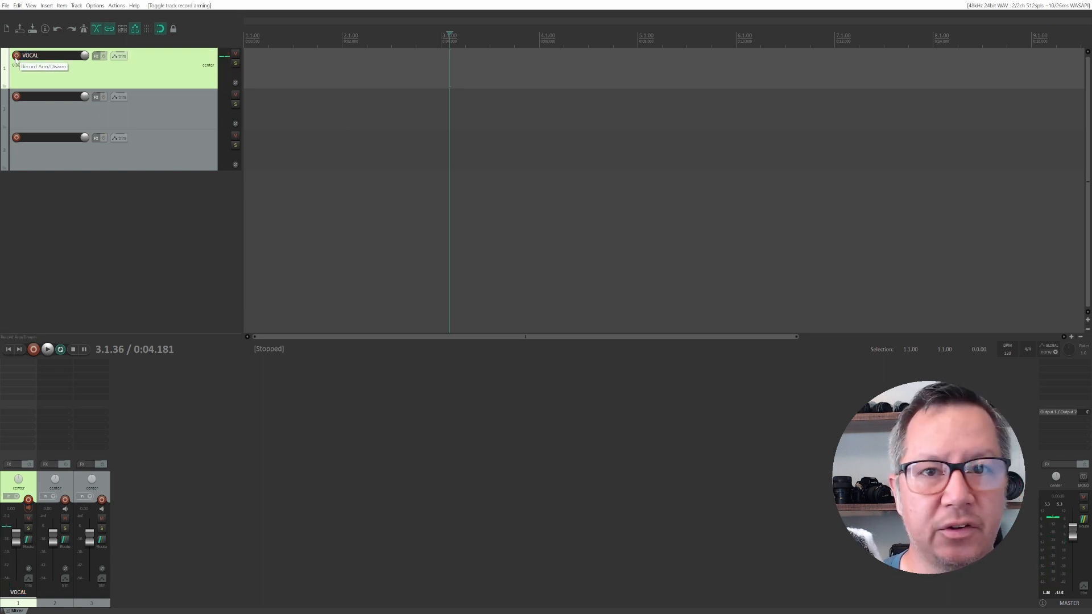
click(16, 55)
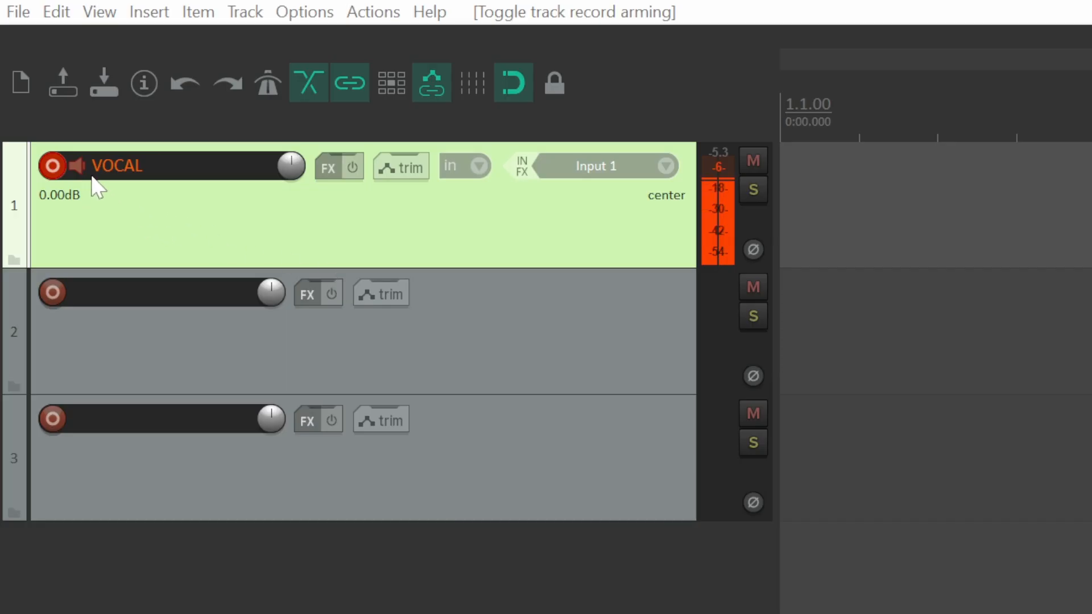
click(78, 169)
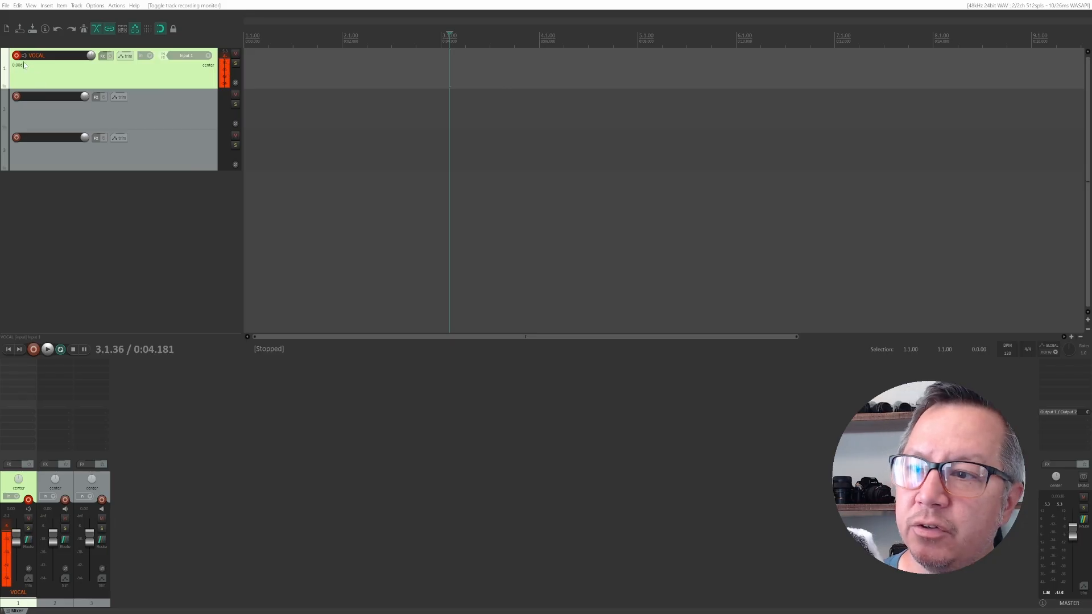
click(22, 55)
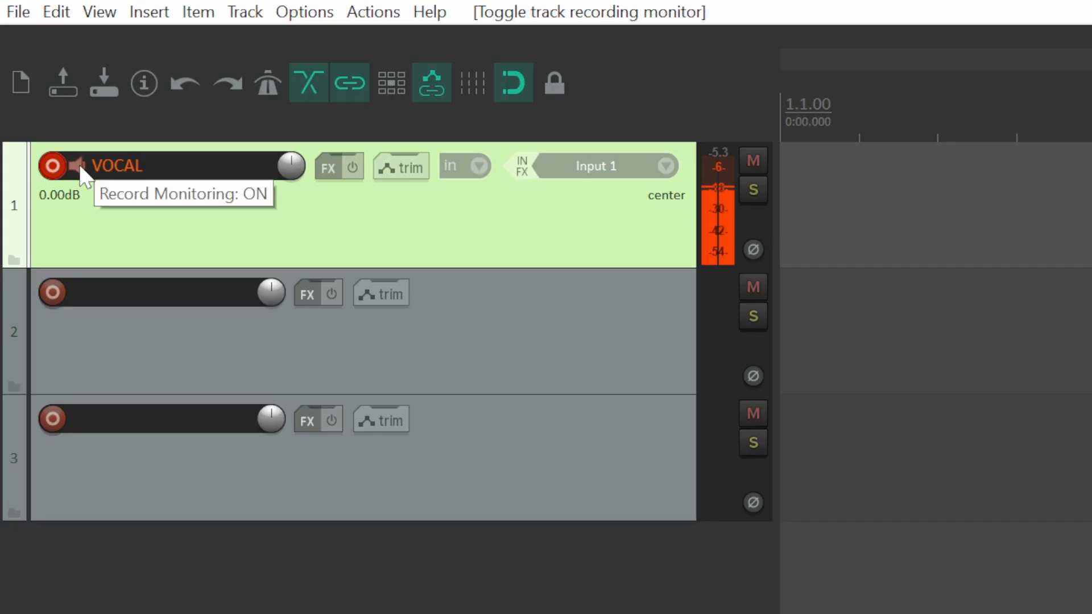
click(24, 56)
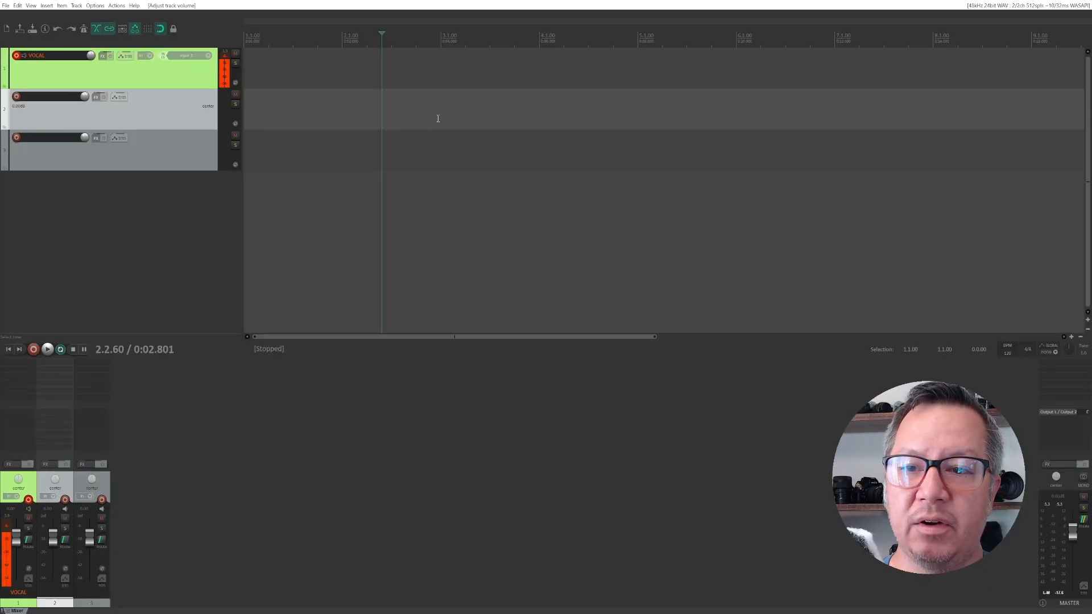
Move the edit cursor to several positions between measures 1 and 4 on the timeline.
click(438, 121)
click(321, 126)
click(374, 120)
click(448, 117)
click(472, 115)
click(449, 116)
click(383, 115)
click(392, 116)
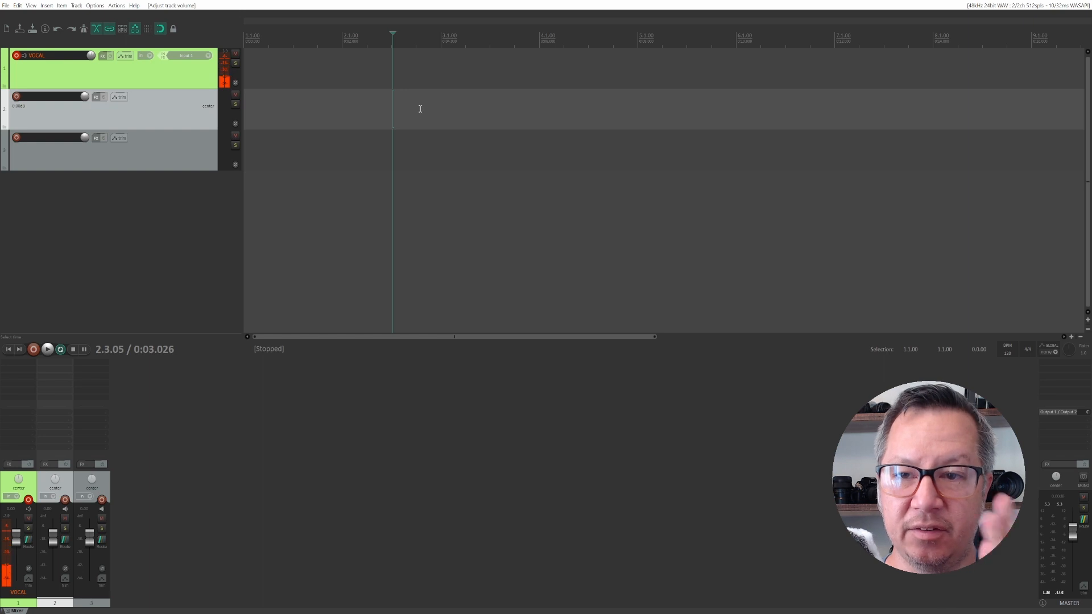
click(434, 113)
click(467, 111)
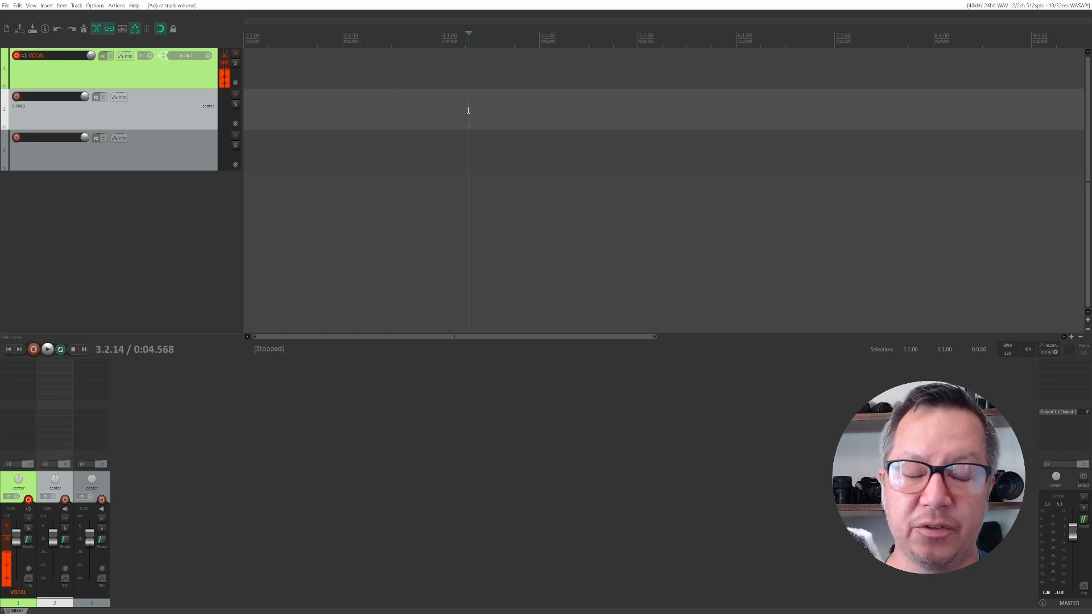
click(383, 115)
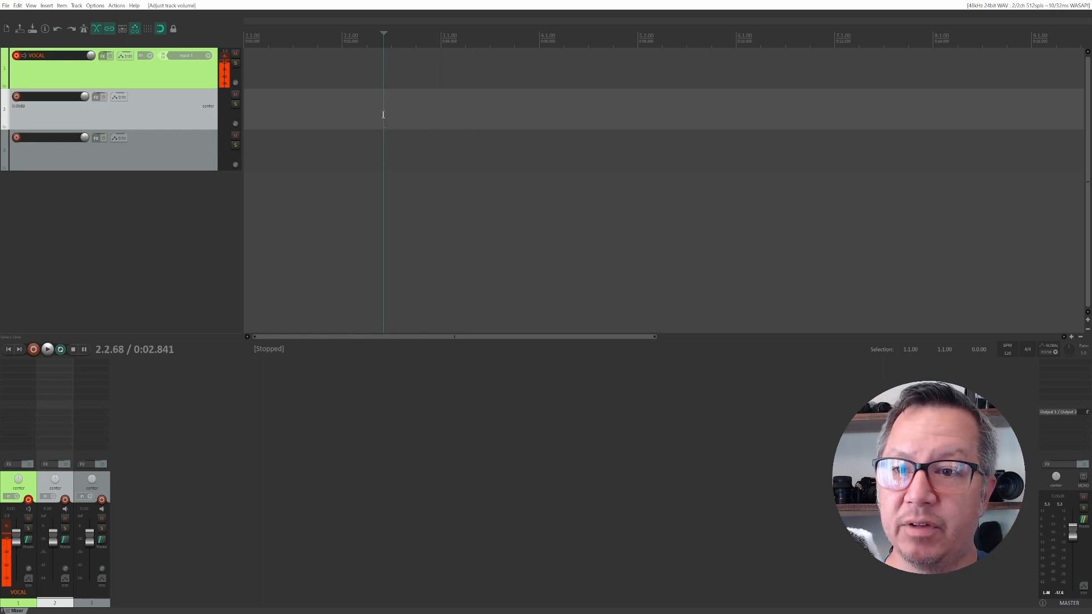
click(437, 114)
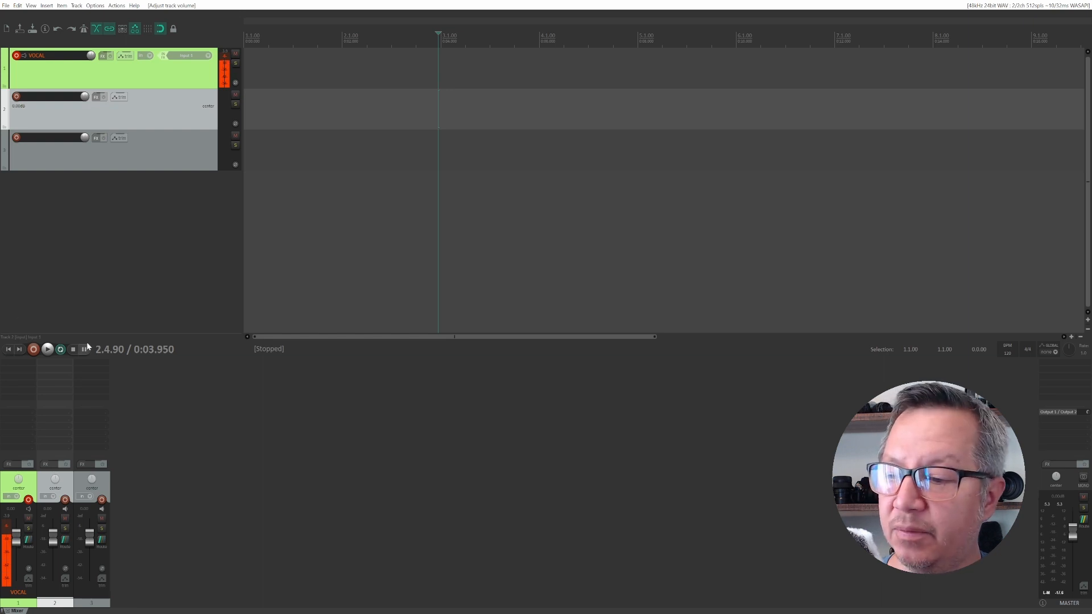
Return to the start of the project and record a take of about 12 seconds on the armed VOCAL track.
click(7, 349)
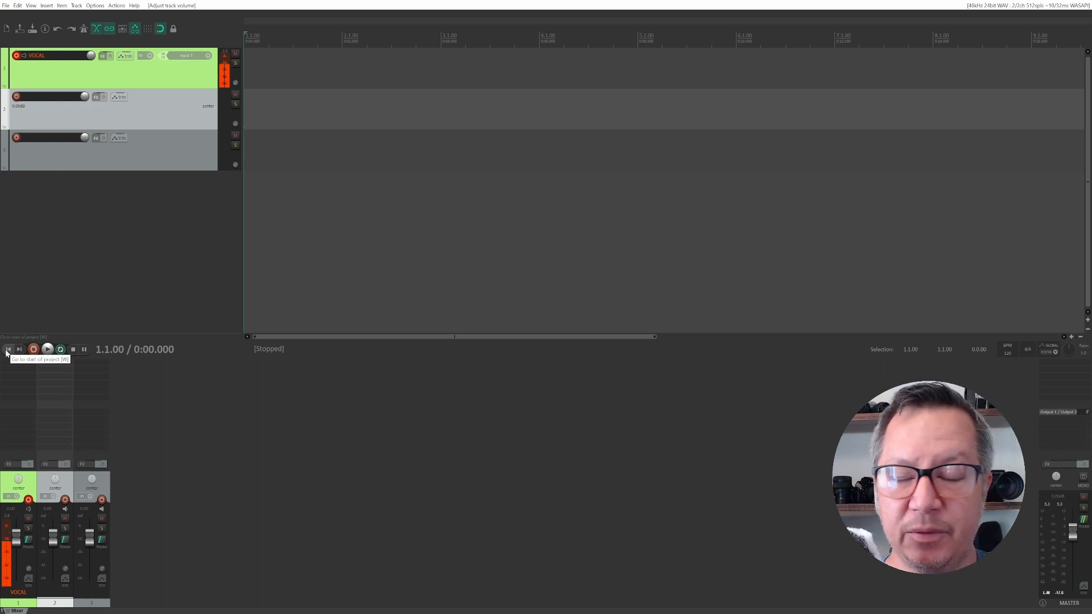
click(36, 352)
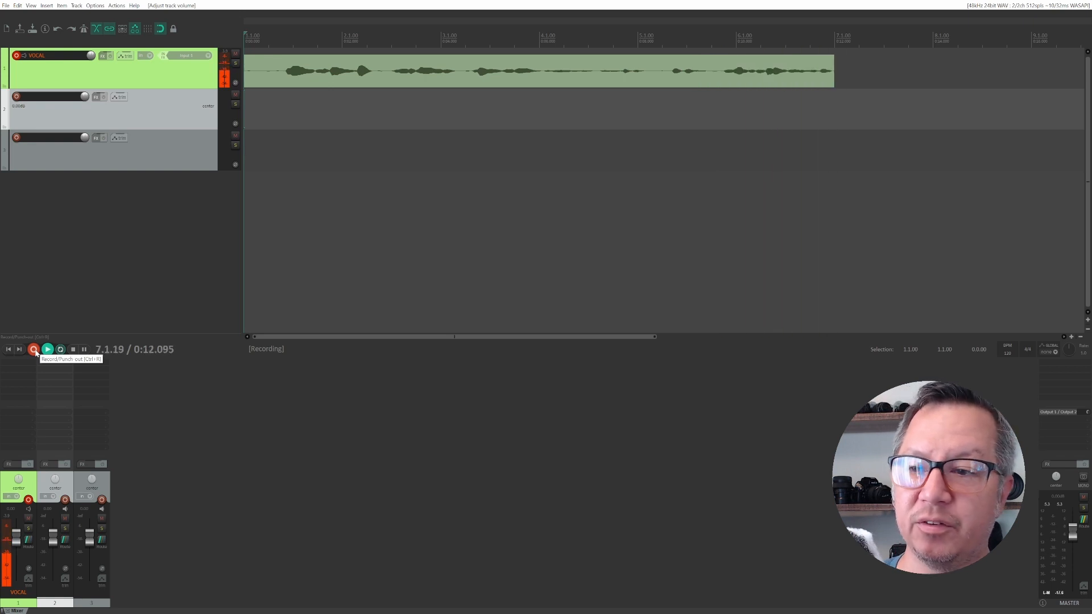
click(34, 350)
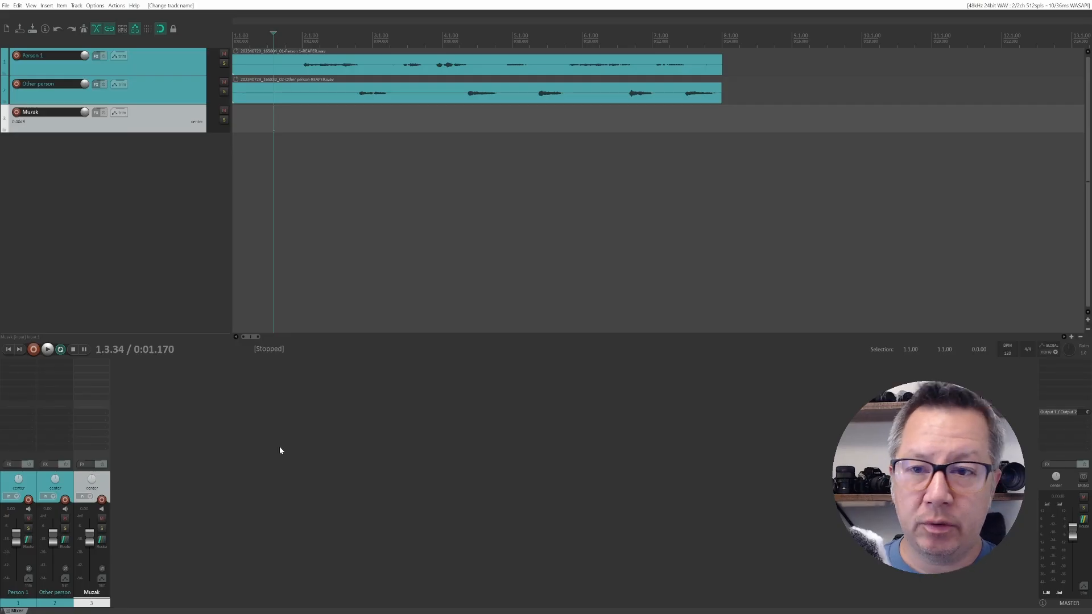
Play the two recorded dialogue tracks from just before measure 2 and select the Muzak track.
click(298, 109)
key(space)
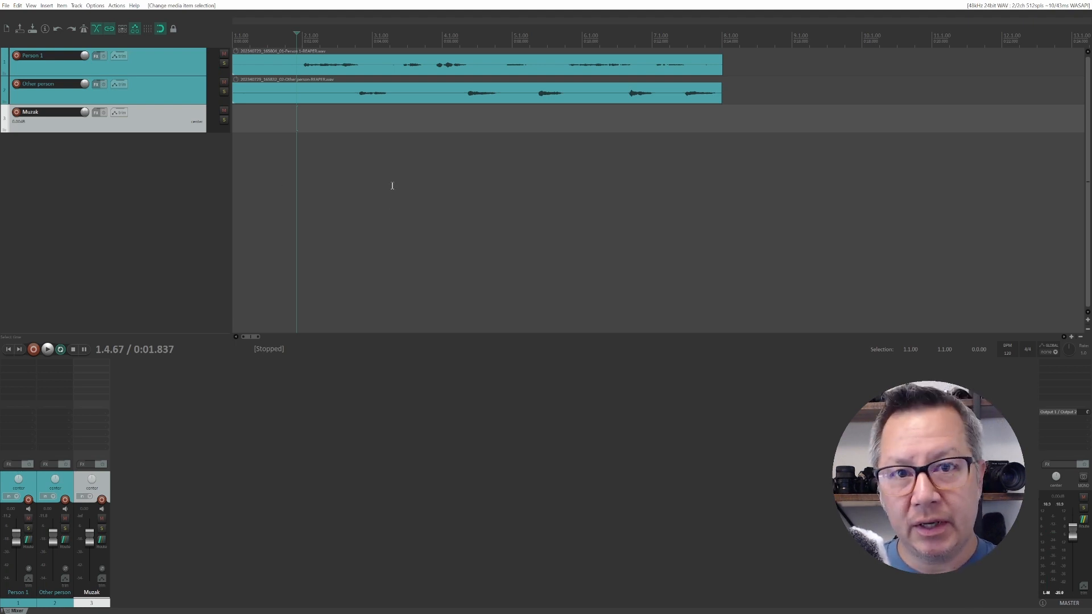
click(162, 112)
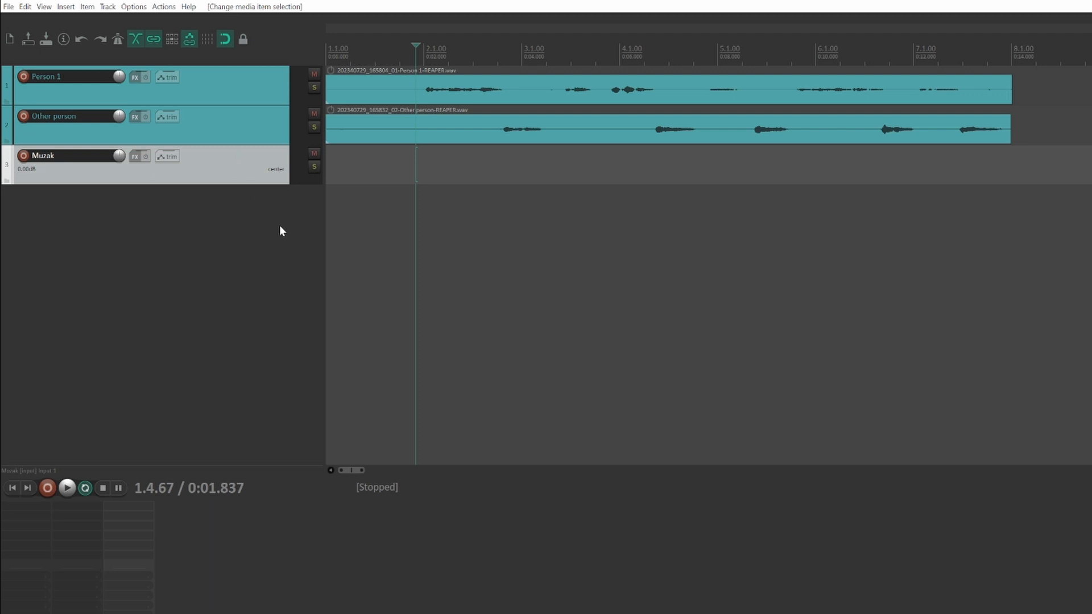
Add a fourth track below Muzak, turn off its record arming and name it Foley.
double_click(253, 220)
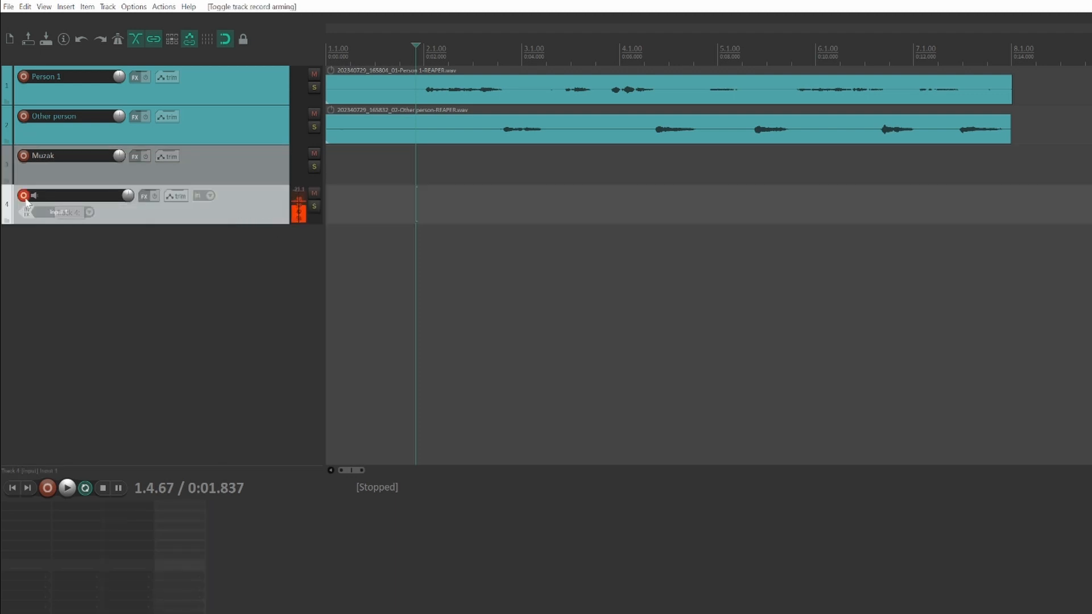
click(24, 195)
double_click(51, 199)
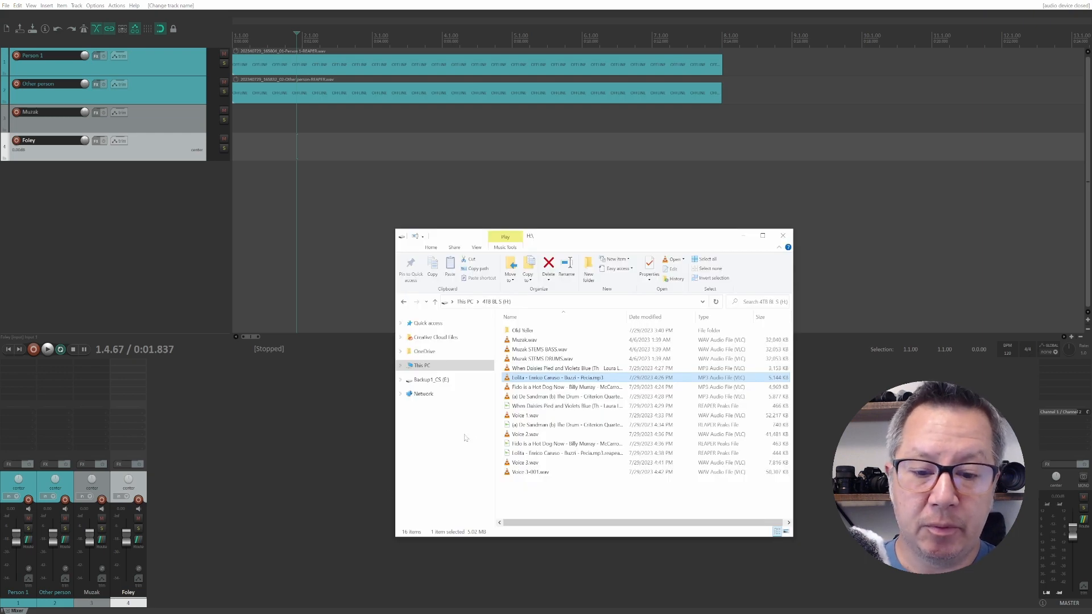
Bring Muzak.wav from the file explorer window onto the Muzak track near the start of the timeline.
drag(461, 241, 544, 223)
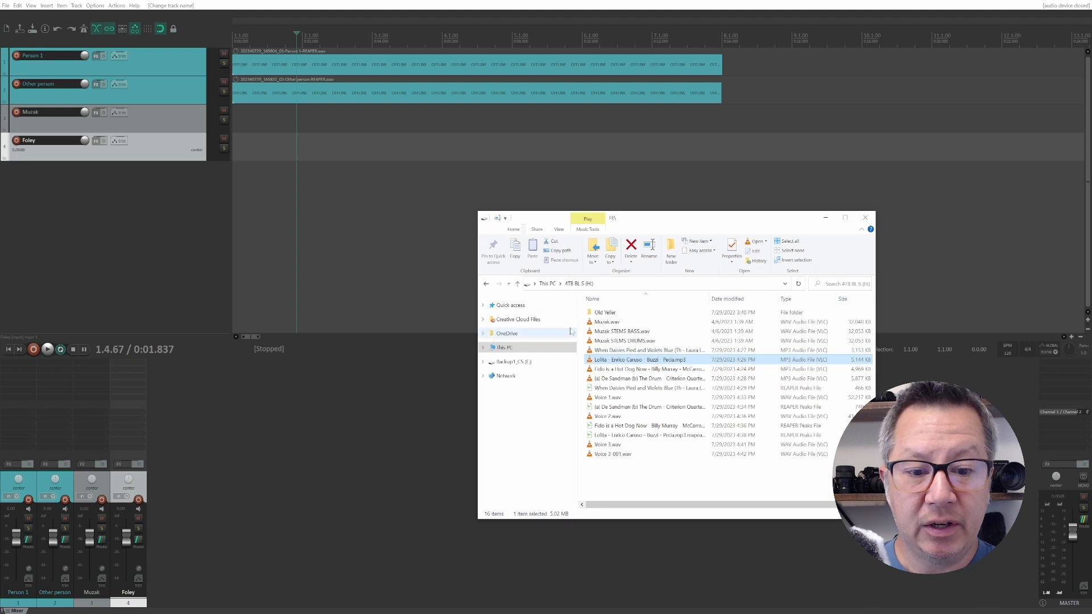
drag(604, 328, 243, 121)
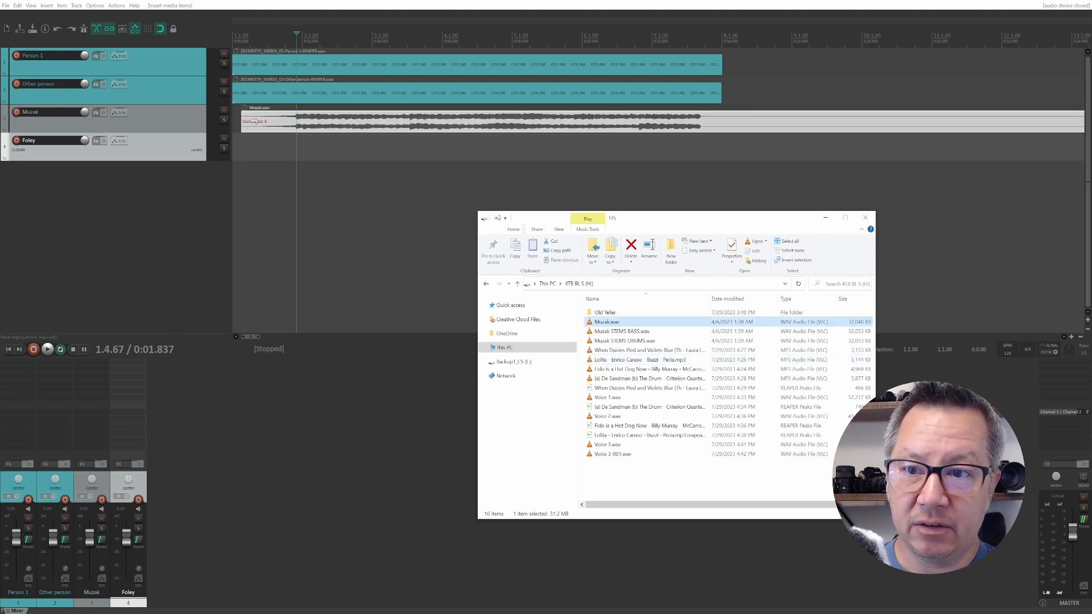
click(292, 132)
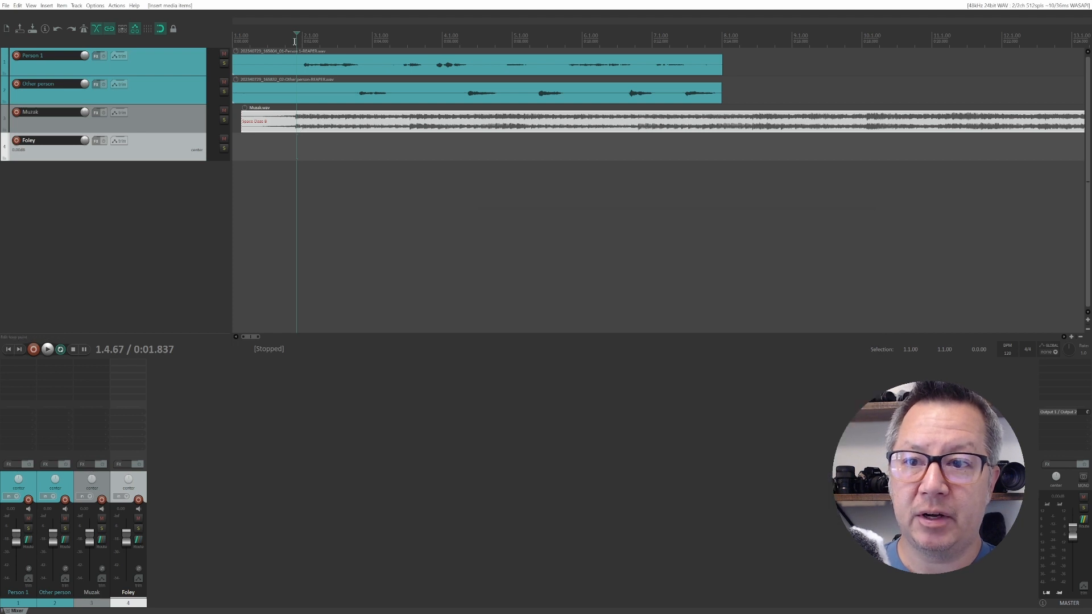
Play the dialogue together with the music and lower the Muzak track's volume in two passes.
key(space)
key(space)
key(space)
key(space)
key(space)
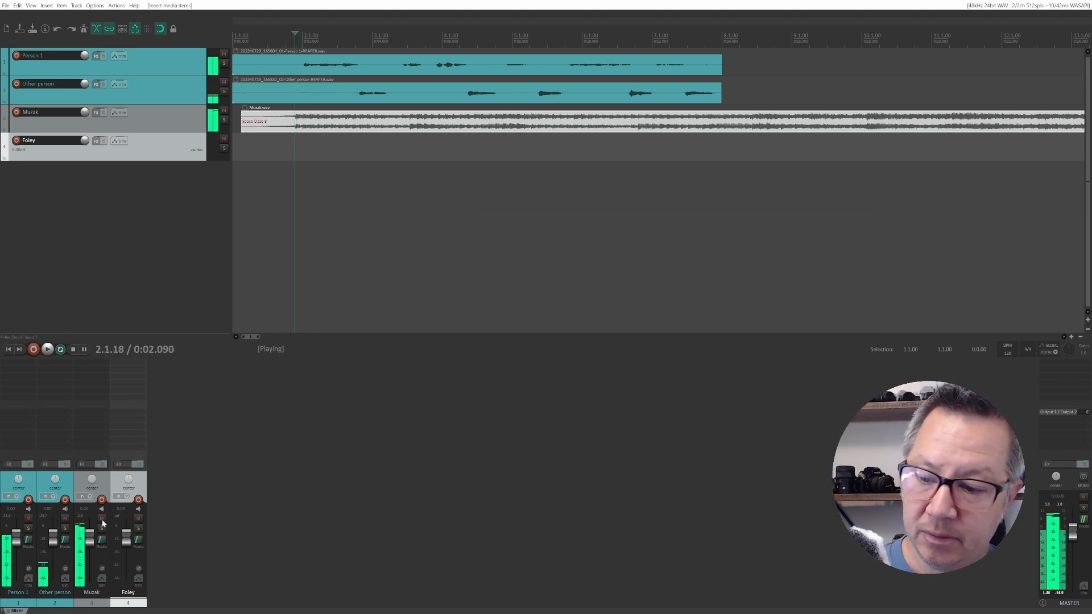
key(space)
drag(88, 537, 88, 552)
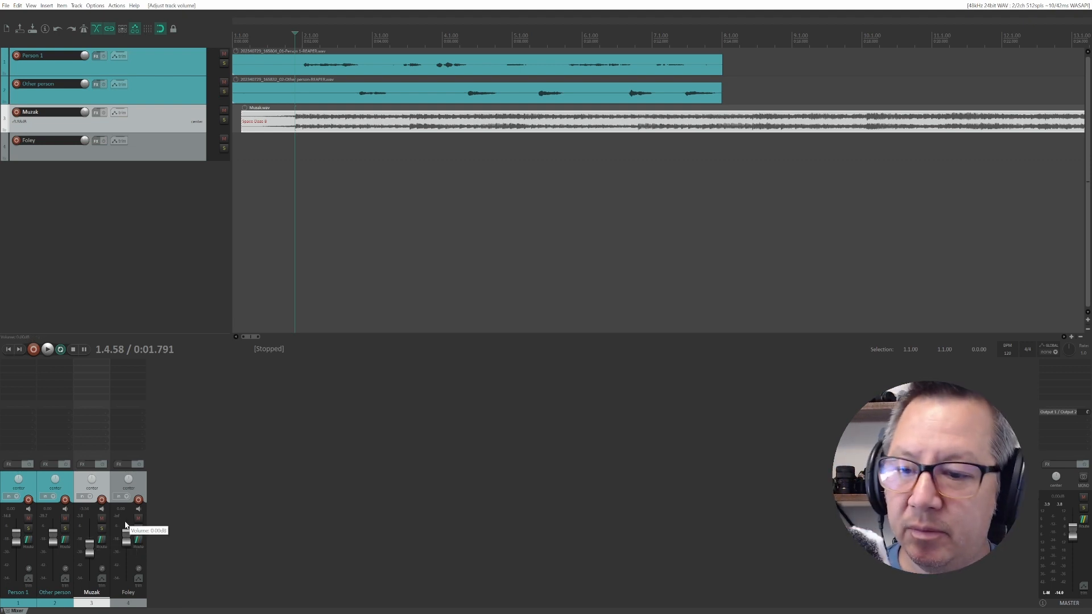
key(space)
mouse_move(89, 550)
mouse_down()
mouse_move(89, 568)
mouse_move(89, 557)
mouse_up()
key(space)
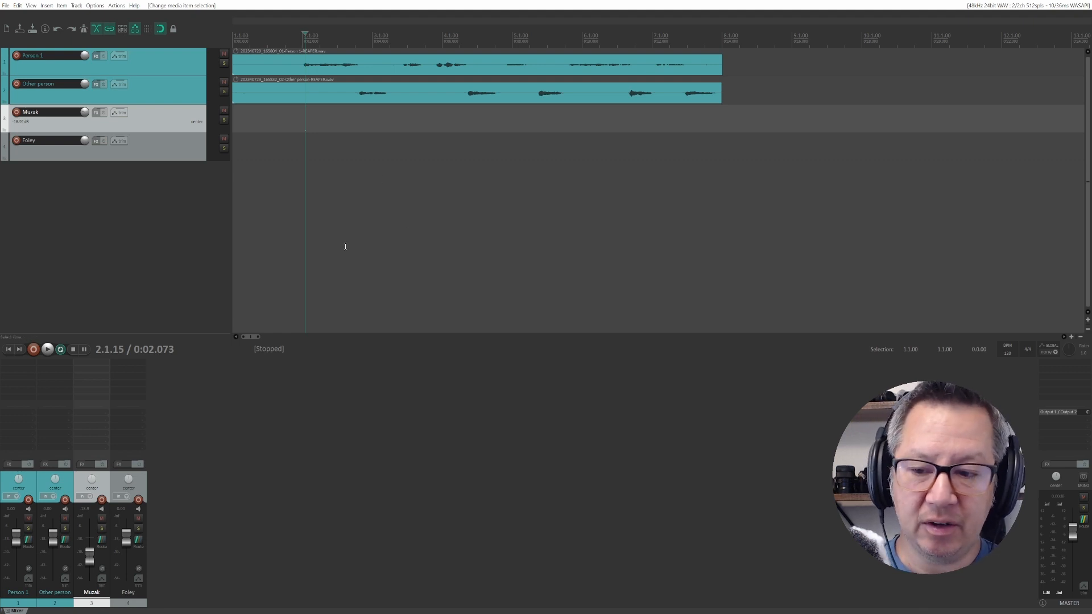
Deselect the Muzak track and toggle the mixer's visibility, leaving the mixer shown.
click(150, 262)
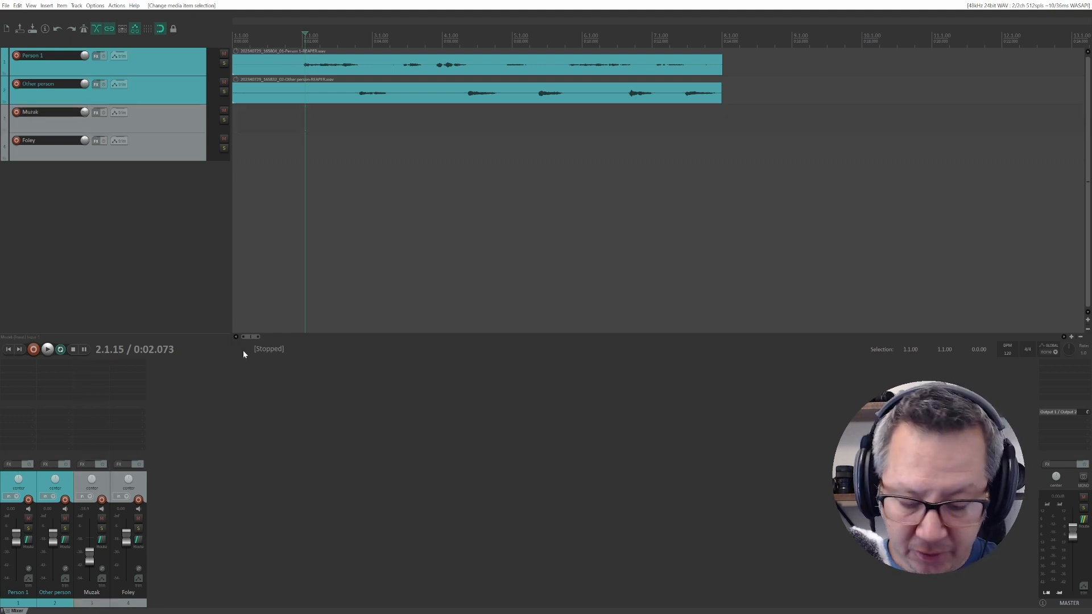
key(ctrl+m)
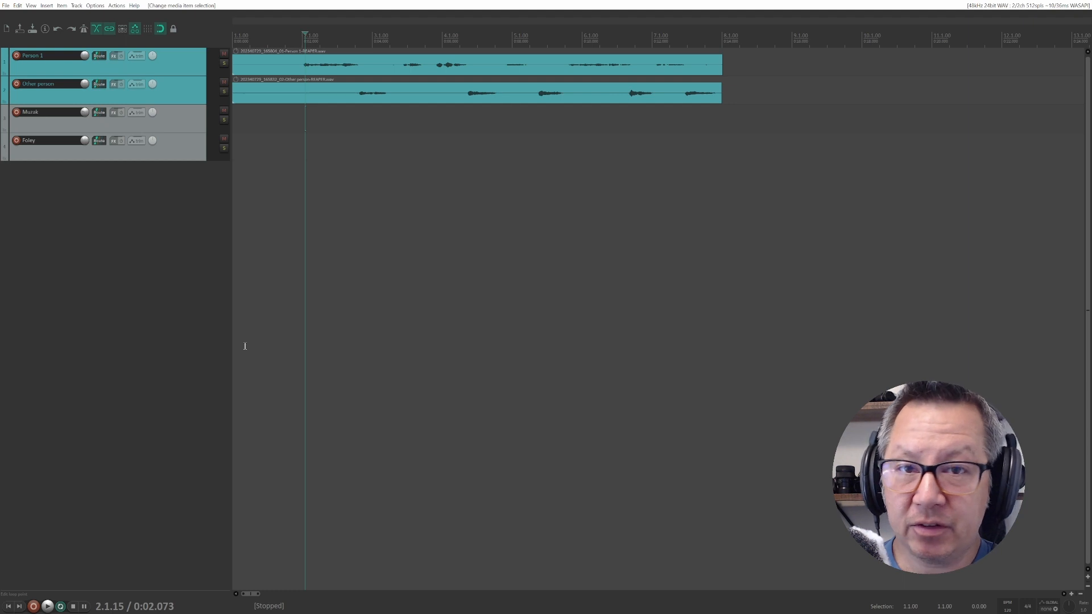
key(ctrl+m)
key(ctrl+m)
key(ctrl+m)
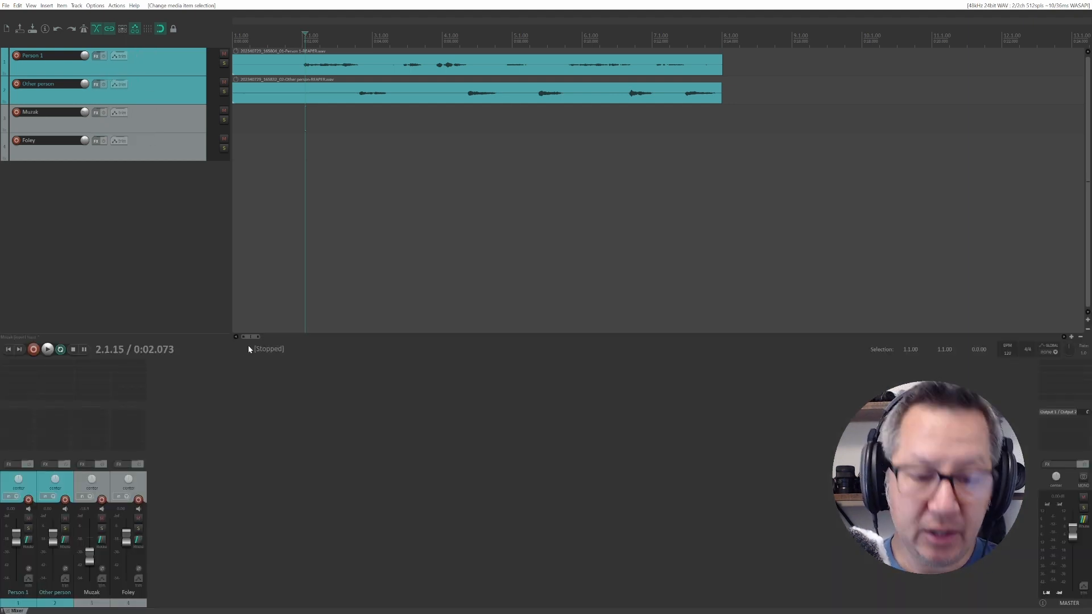
Show and hide the Media Explorer, ending with it closed.
key(ctrl+alt+x)
key(ctrl+alt+x)
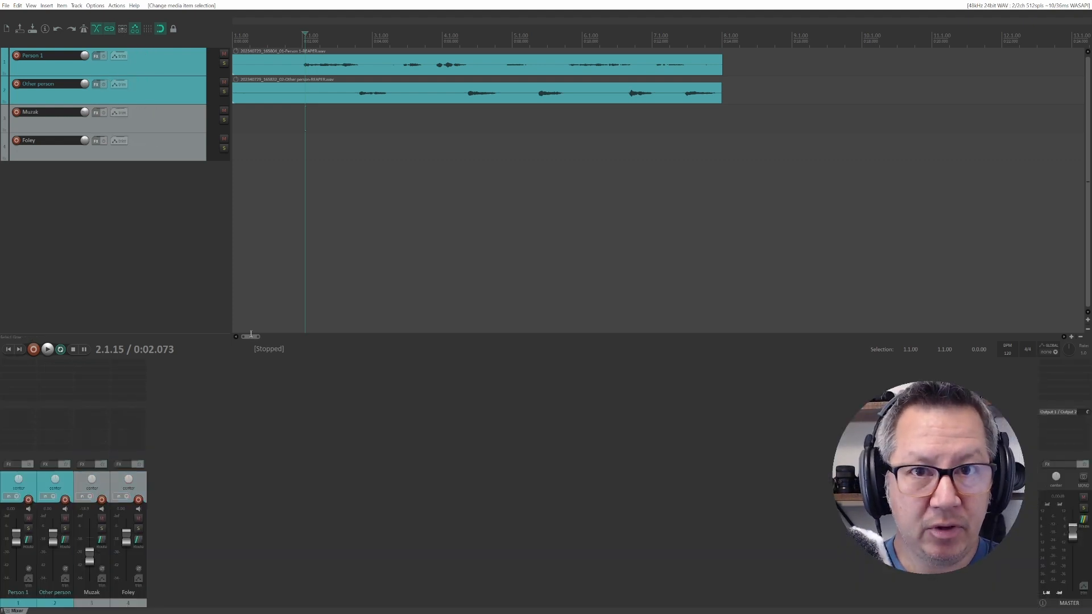
key(ctrl+alt+x)
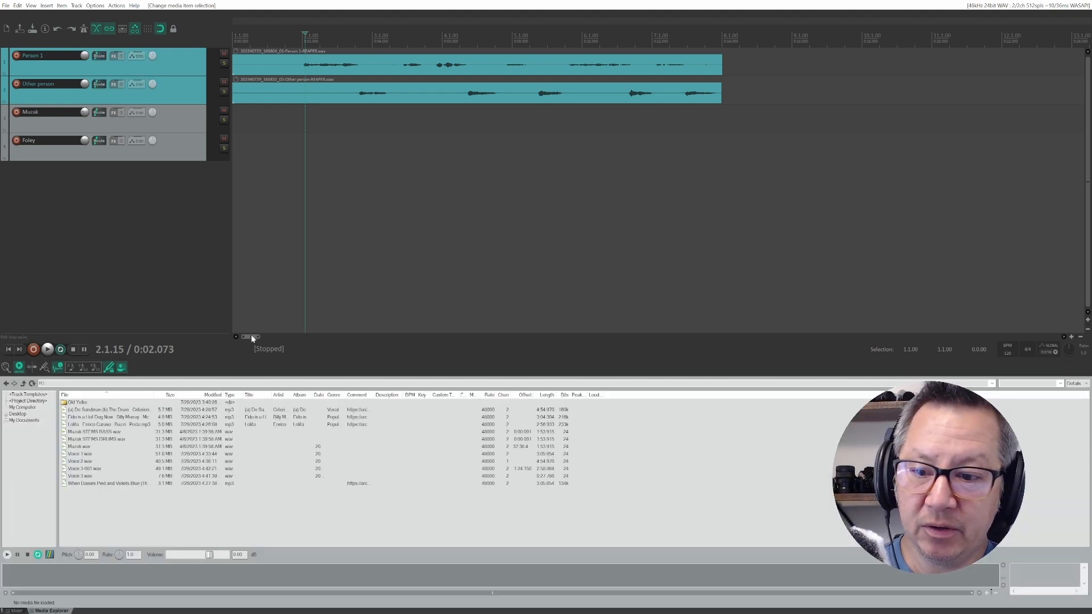
key(ctrl+alt+x)
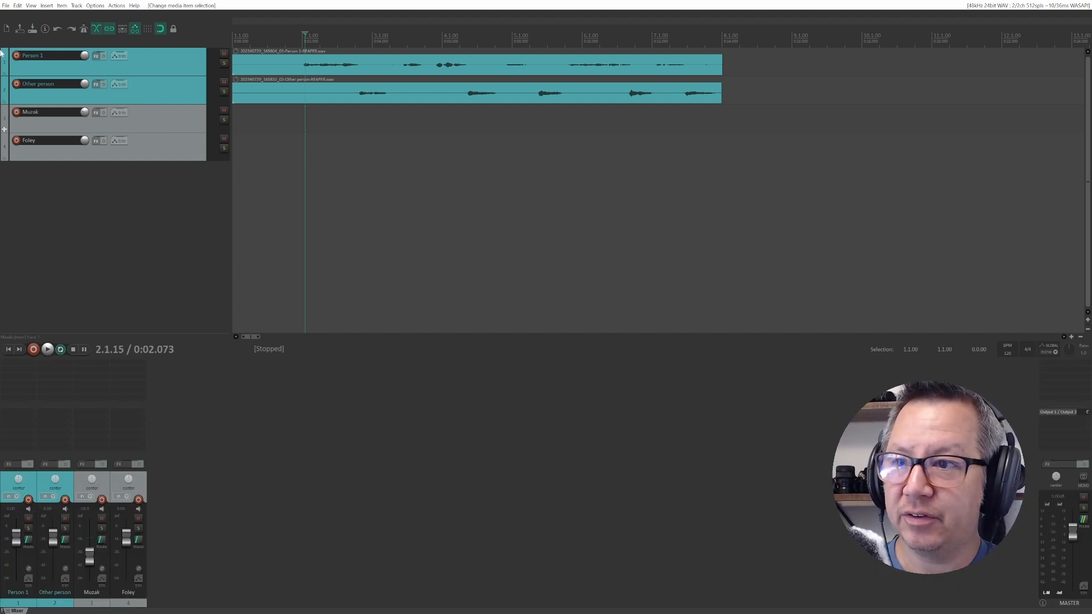
Open the Media Explorer.
click(47, 5)
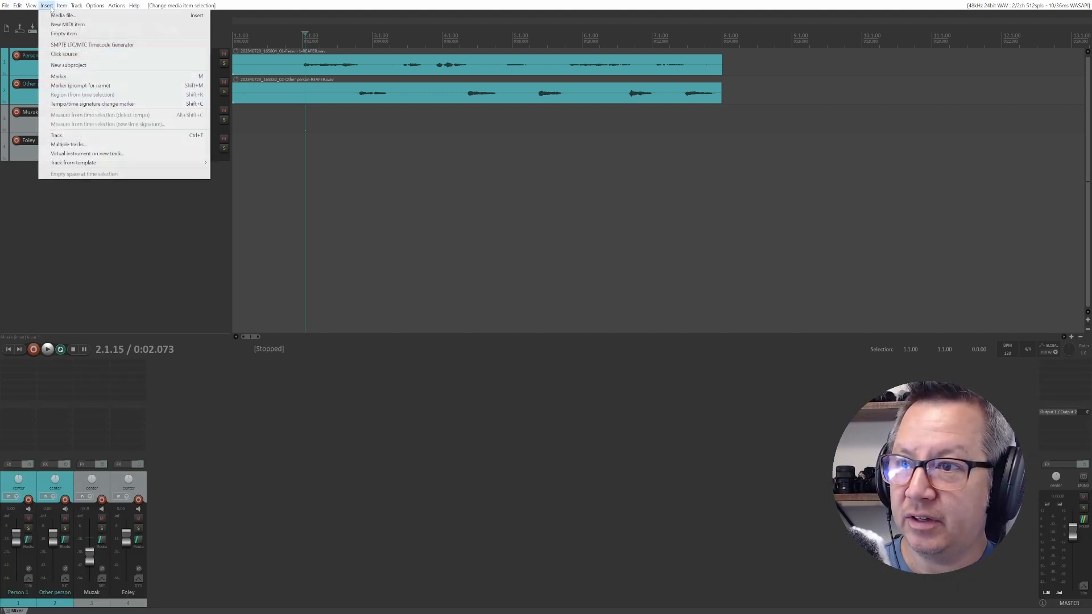
mouse_move(32, 6)
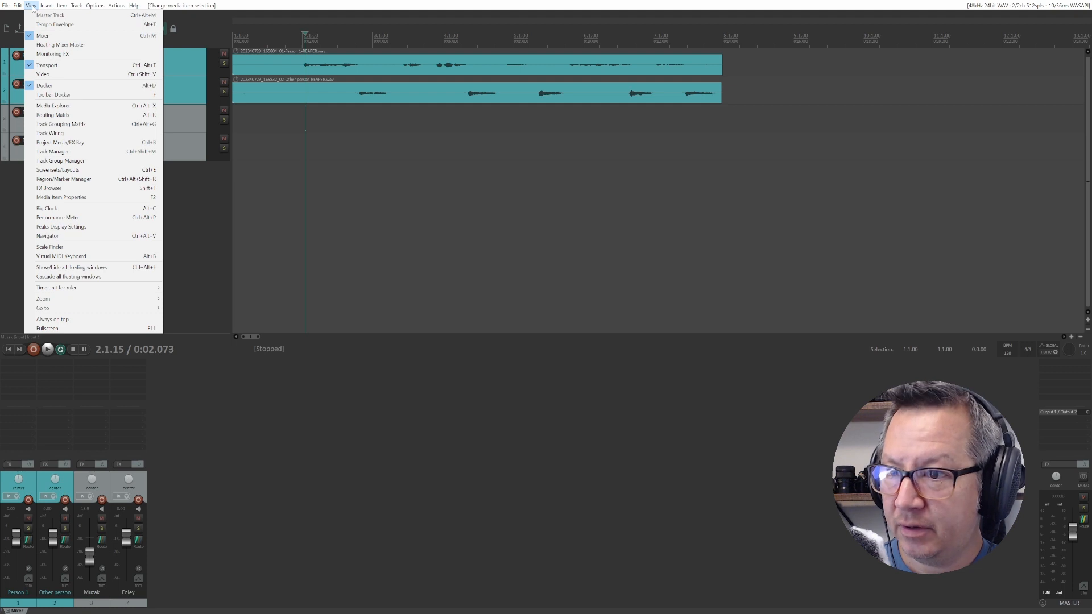
click(83, 106)
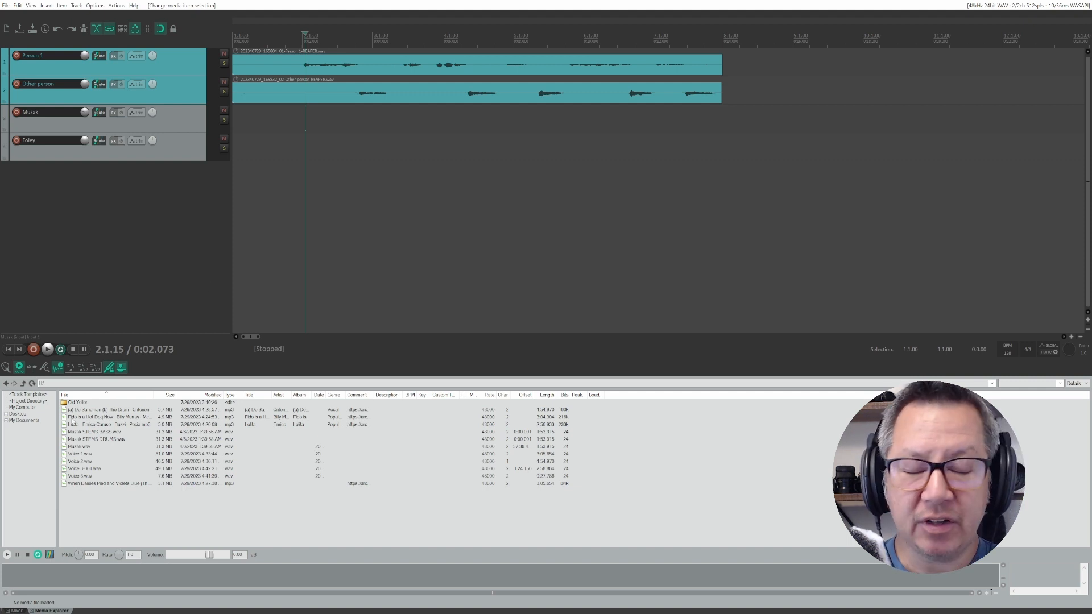
Preview a song in the Media Explorer and audition the ES_Suction Pop effects in the DOPE MUZAK EXAMPLES YO folder.
click(95, 425)
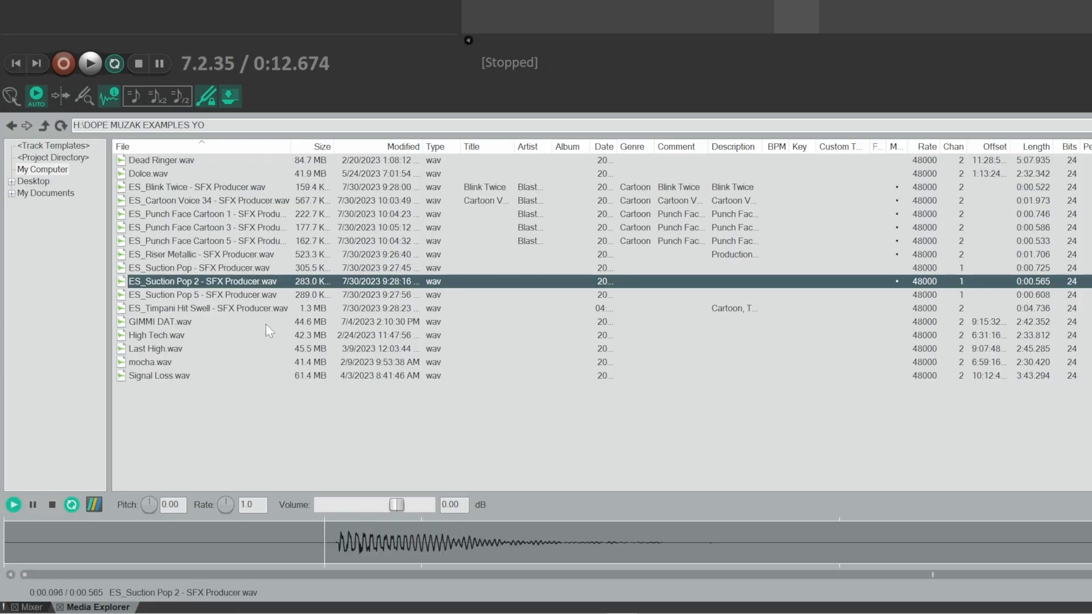
key(Up)
key(Up)
key(Down)
key(Down)
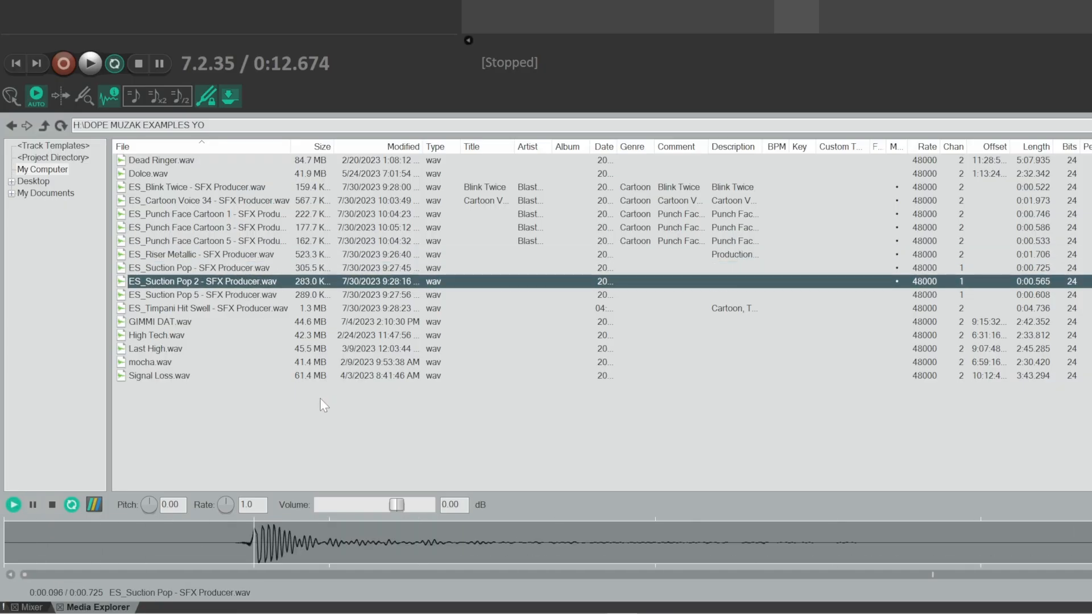
key(Down)
key(Down)
Audition the ES_Punch Face Cartoon sound effects and their neighbouring files one after another.
key(Up)
key(Up)
key(Up)
key(Up)
key(Up)
key(Up)
key(Up)
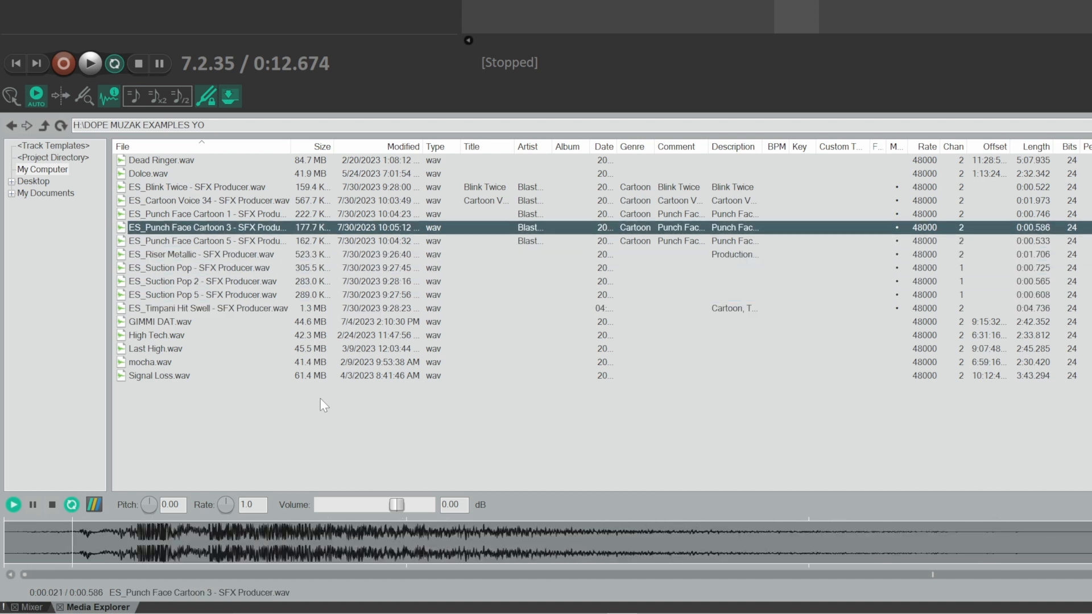
key(Down)
key(Up)
key(Down)
key(Up)
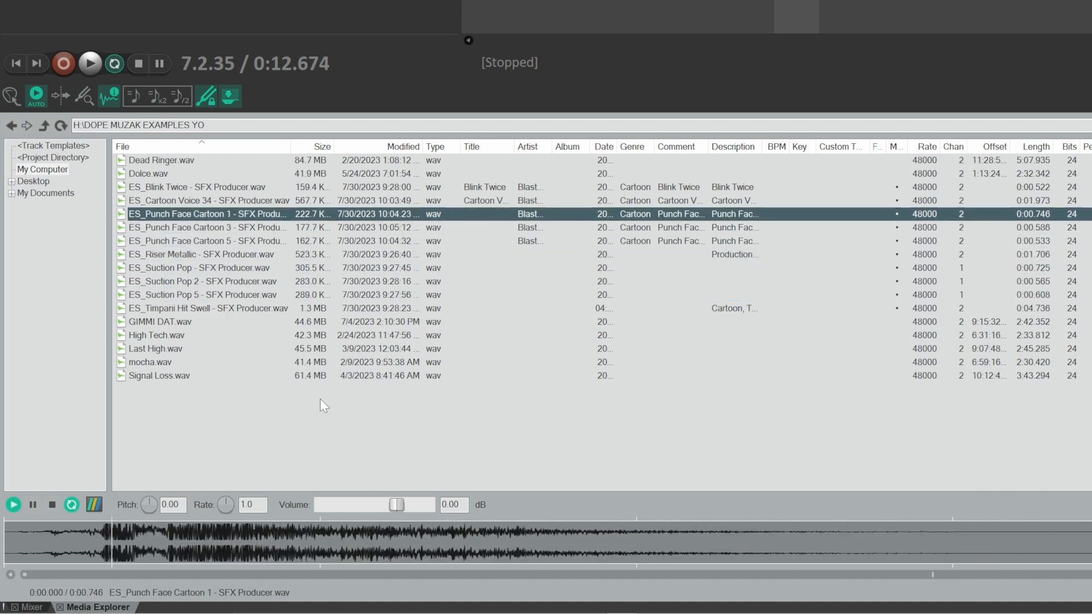
key(Up)
key(Up)
key(Down)
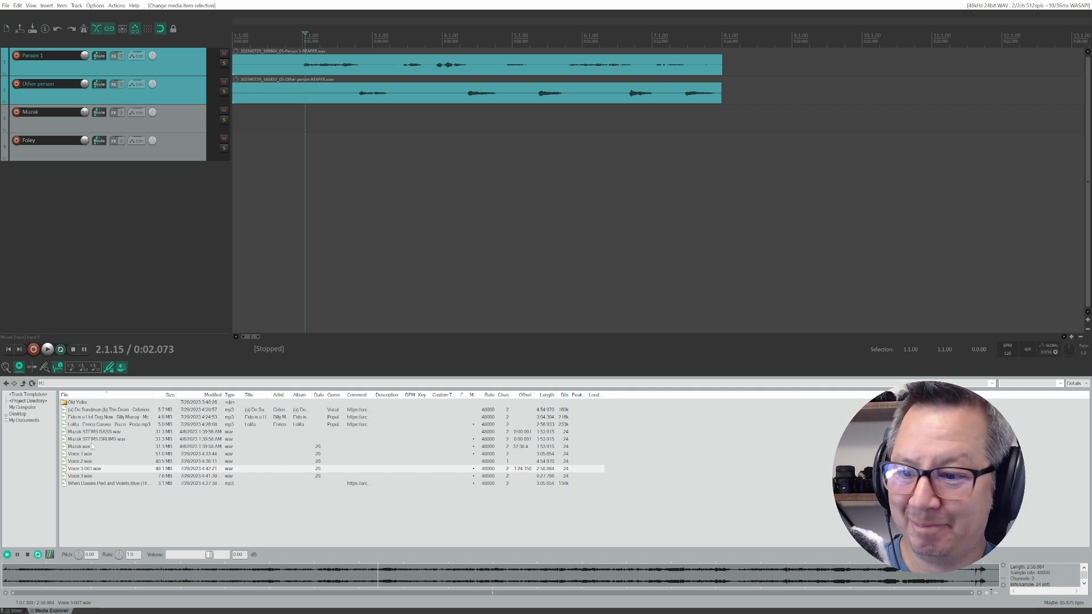
Stop the preview, insert the whole Voice 3-001.wav at the start of the Muzak track and delete the item again.
key(space)
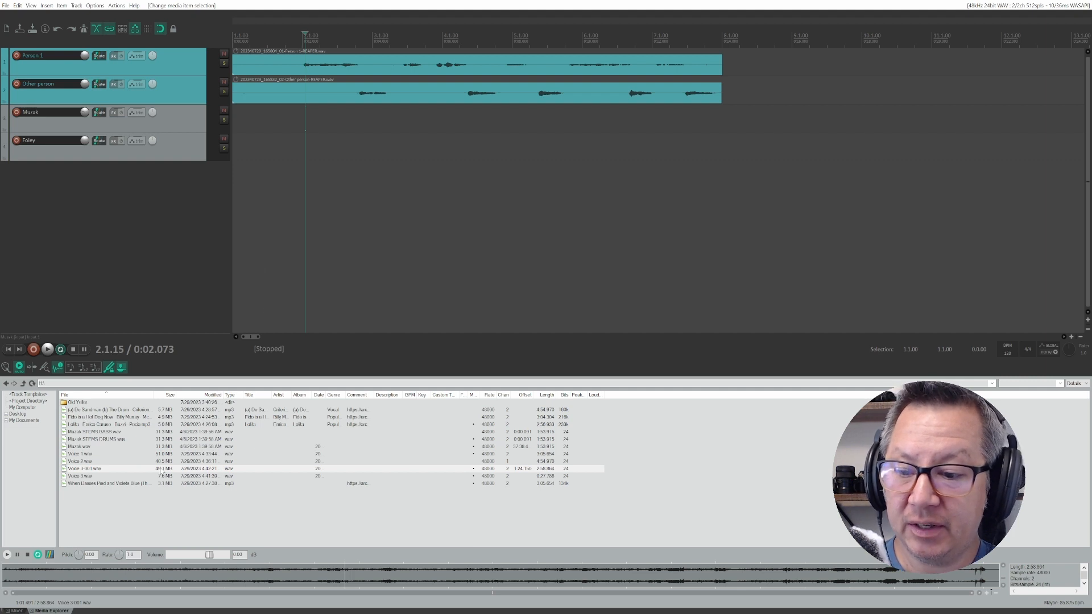
drag(162, 470, 255, 127)
click(253, 123)
click(291, 124)
click(298, 123)
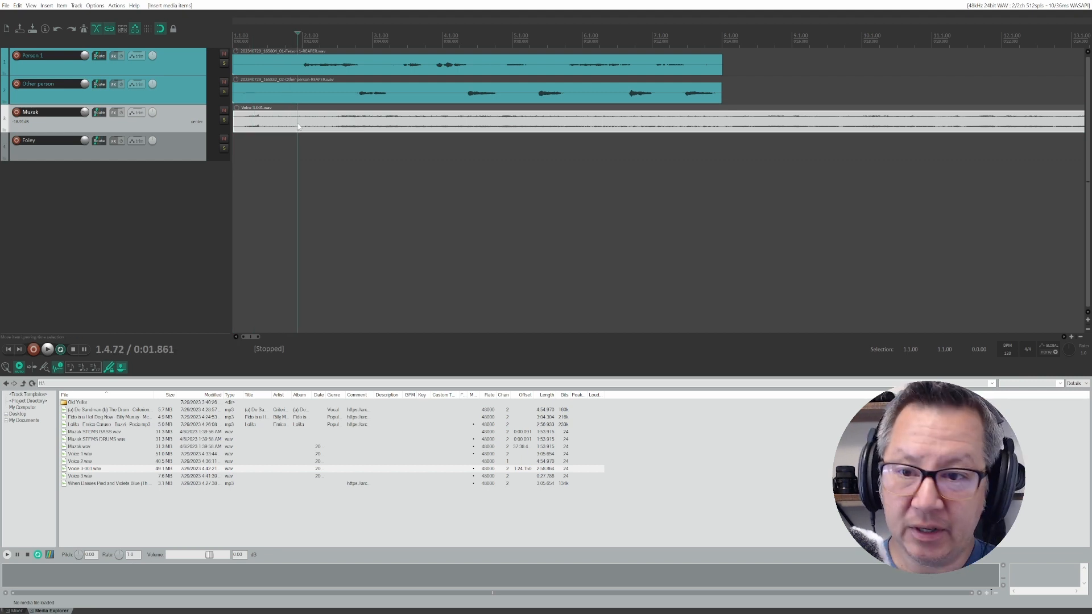
key(Delete)
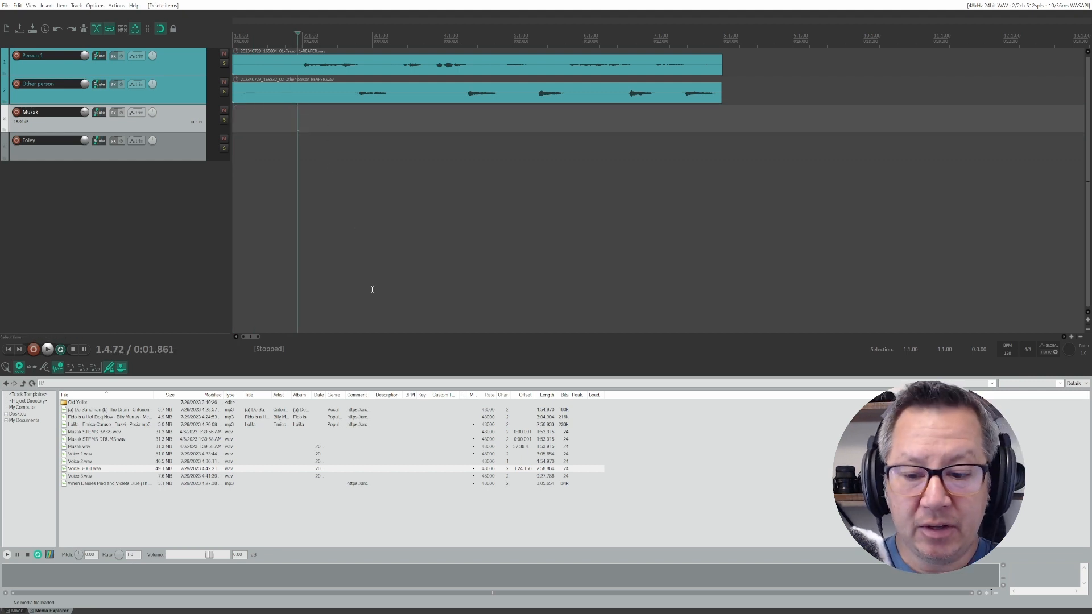
Preview Voice 3-001.wav from partway through and select a section of about 4 seconds, from about 1:07 to 1:11.
click(118, 469)
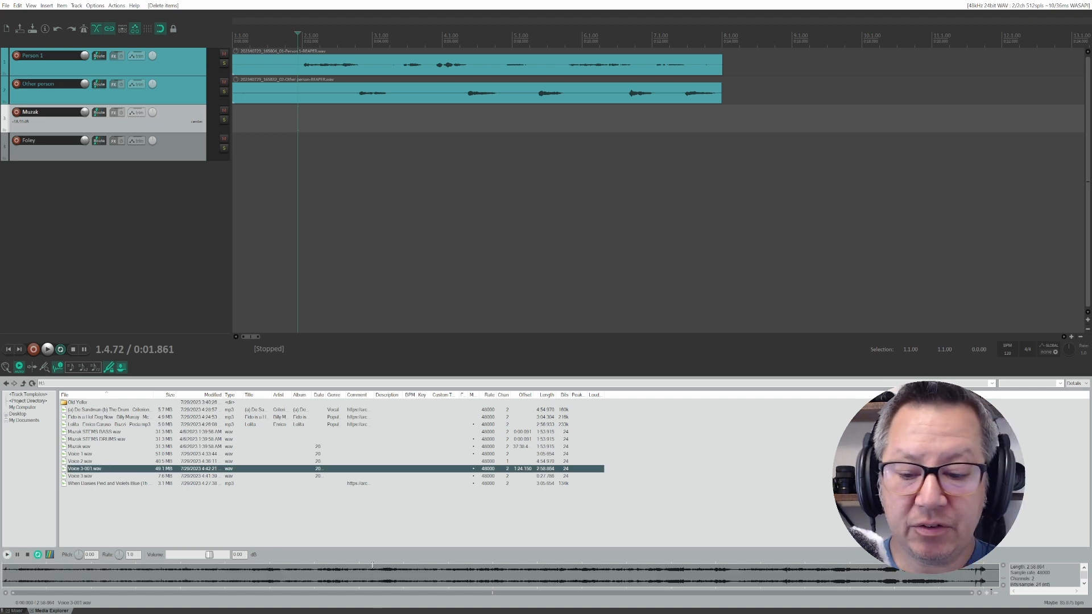
click(377, 570)
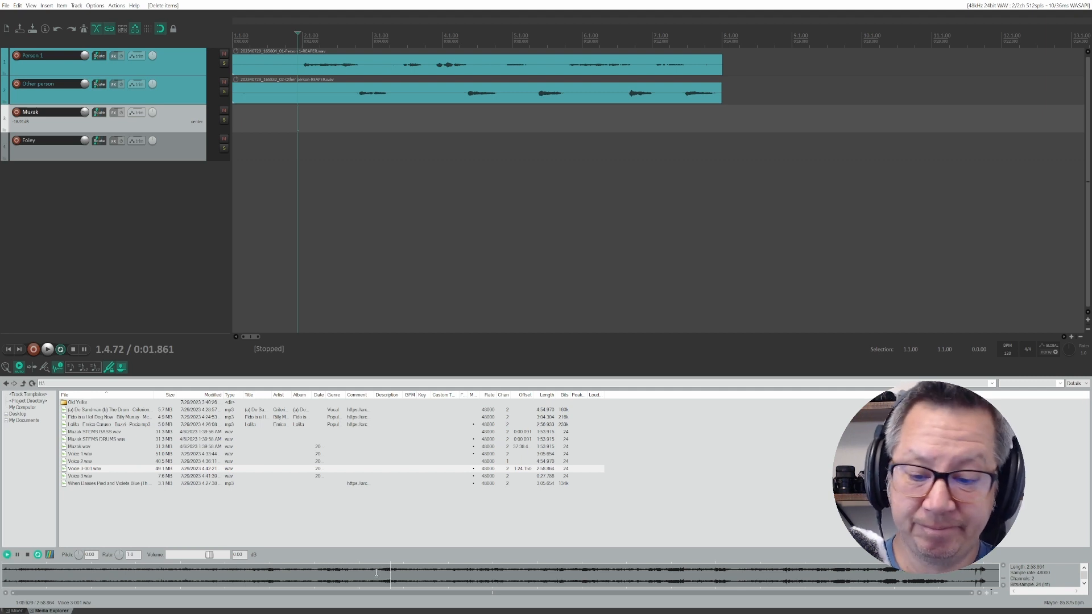
drag(375, 571, 396, 572)
key(space)
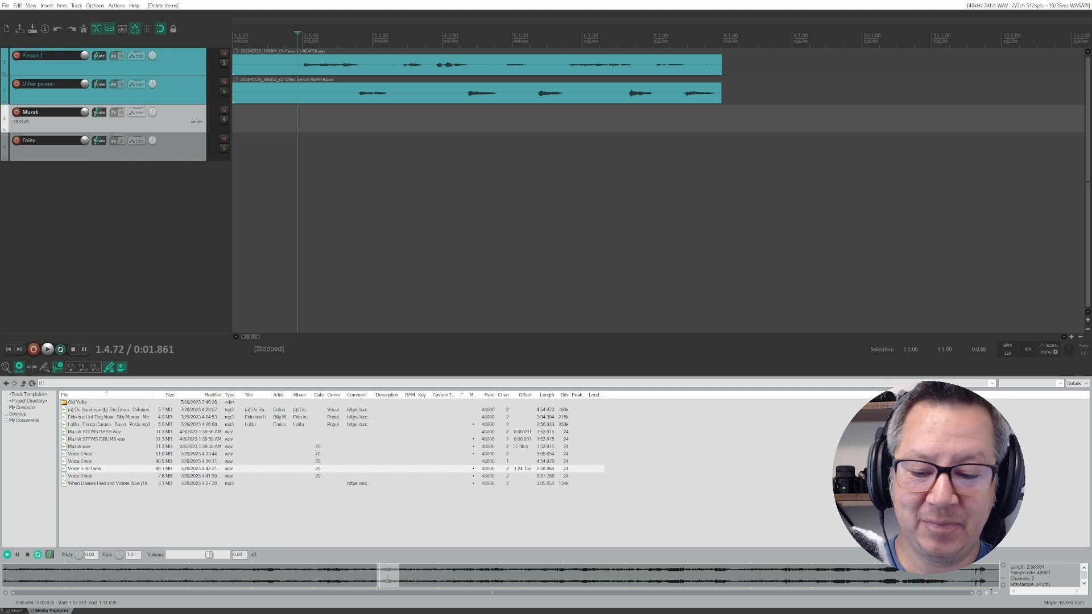
Insert the selected section of Voice 3-001.wav at the start of the Muzak track and play it with the dialogue.
drag(385, 578, 263, 120)
key(space)
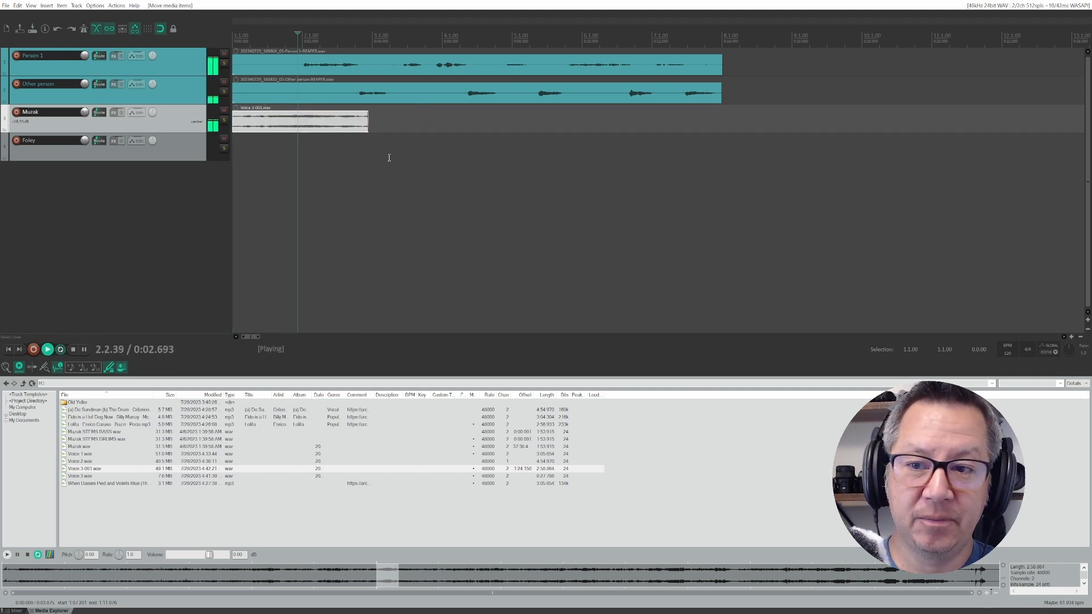
key(space)
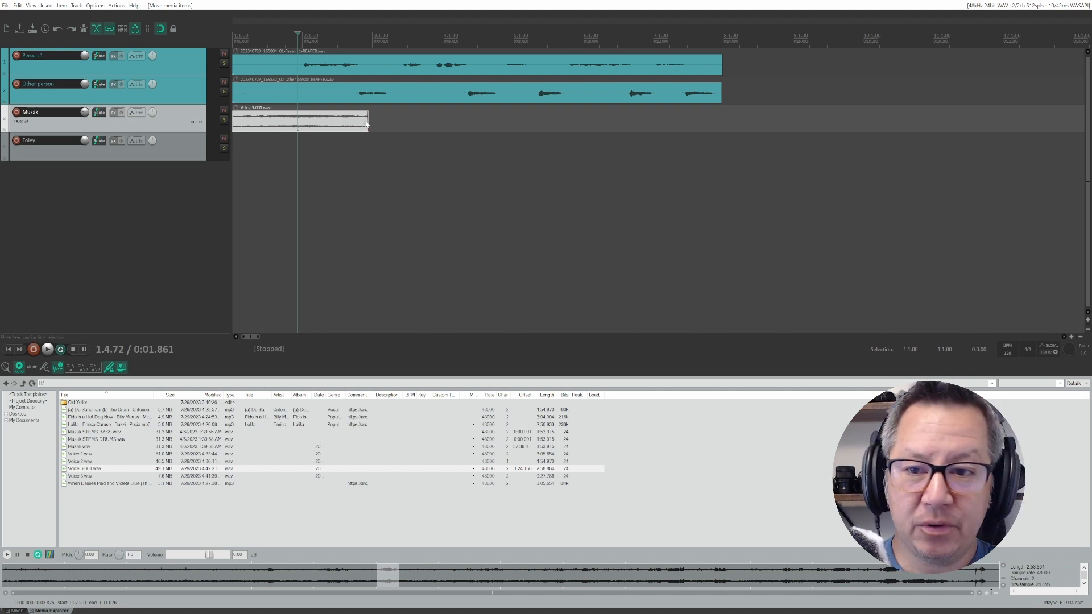
Extend the end of the Muzak item to just past measure 6 so it loops, and play it back.
drag(368, 122, 601, 119)
key(space)
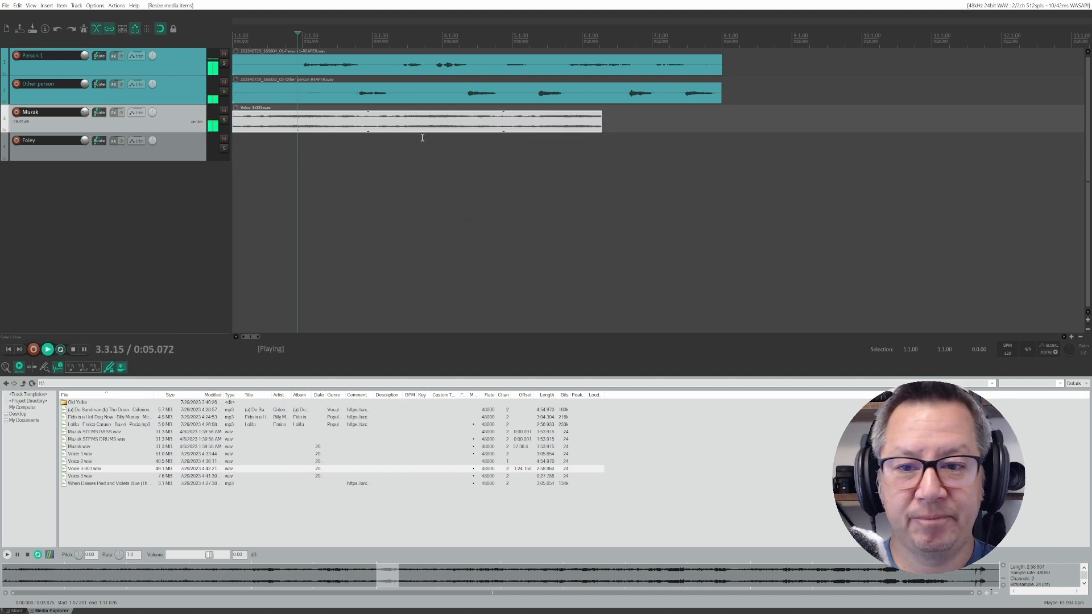
key(space)
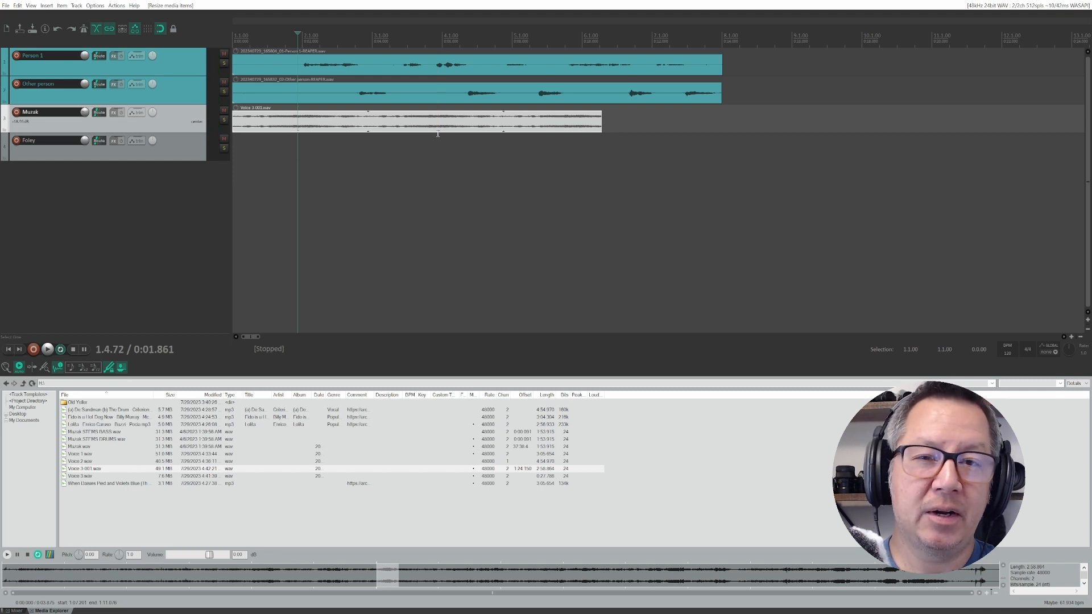
Shorten the looped Muzak item back to measure 3 and delete it from the track.
click(466, 126)
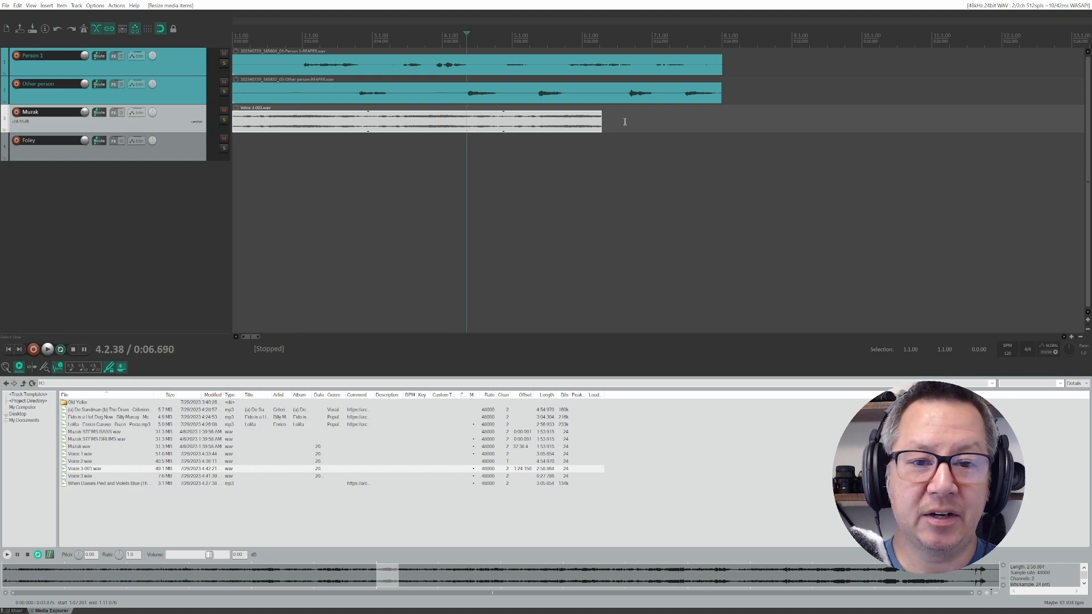
drag(602, 126, 372, 125)
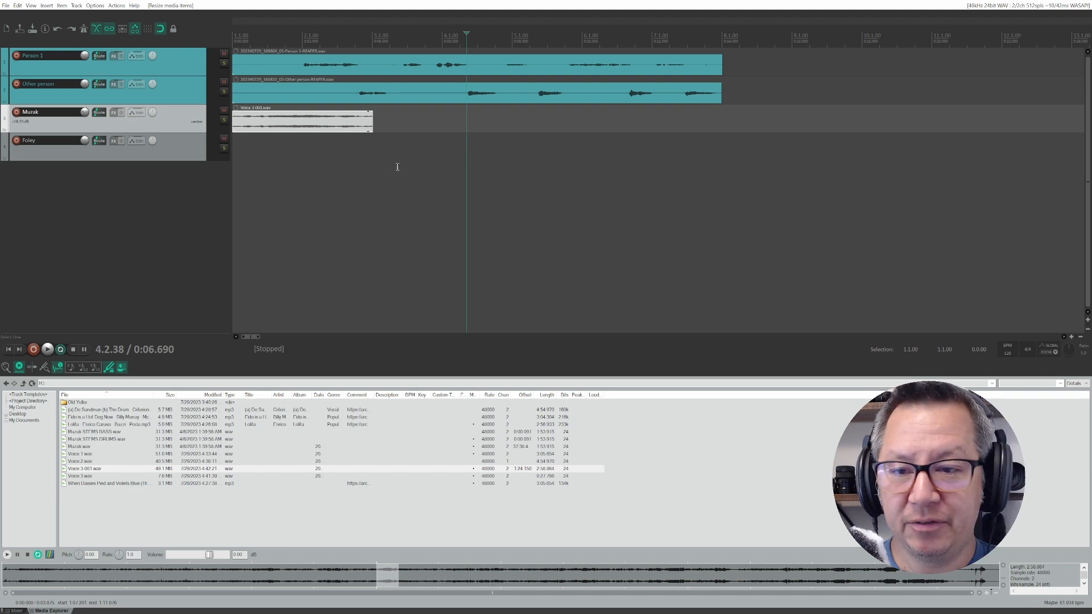
drag(343, 127, 364, 129)
click(357, 126)
key(Delete)
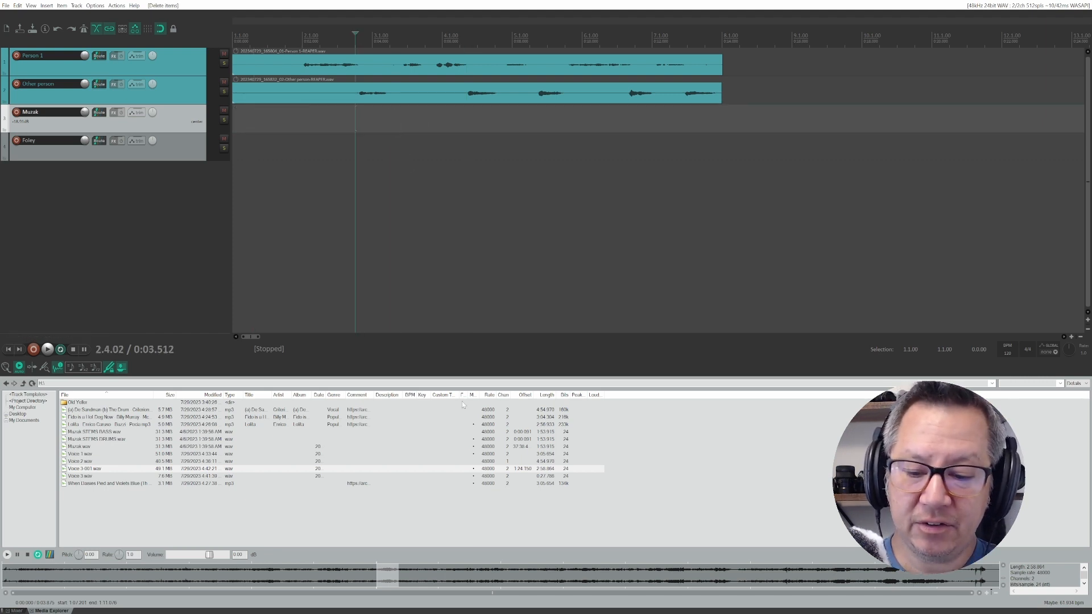
Preview the last MP3 in the file list, Voice 2.wav and Muzak.wav in the Media Explorer.
click(137, 485)
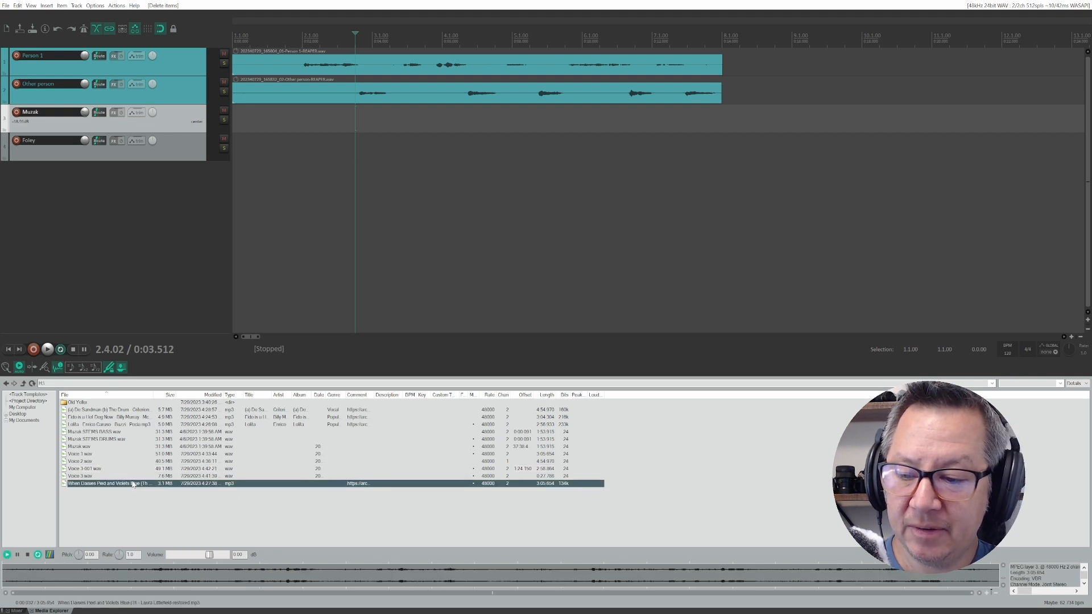
click(121, 461)
click(114, 447)
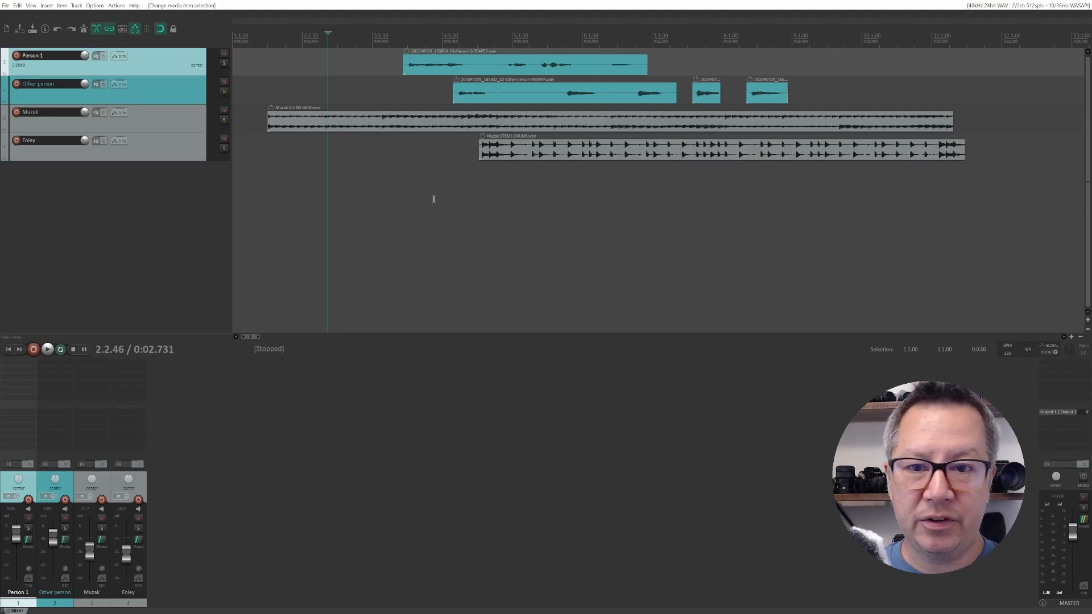
Move the edit cursor to various points along the timeline from the empty area below the tracks, ending just past measure 6.
click(385, 179)
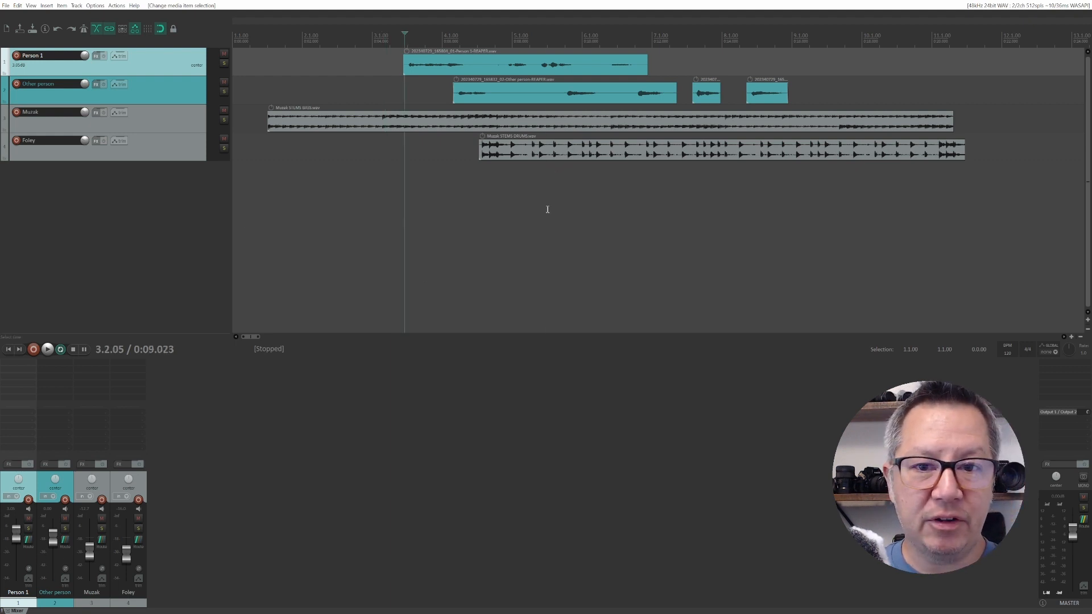
click(547, 209)
click(395, 213)
click(310, 219)
click(350, 213)
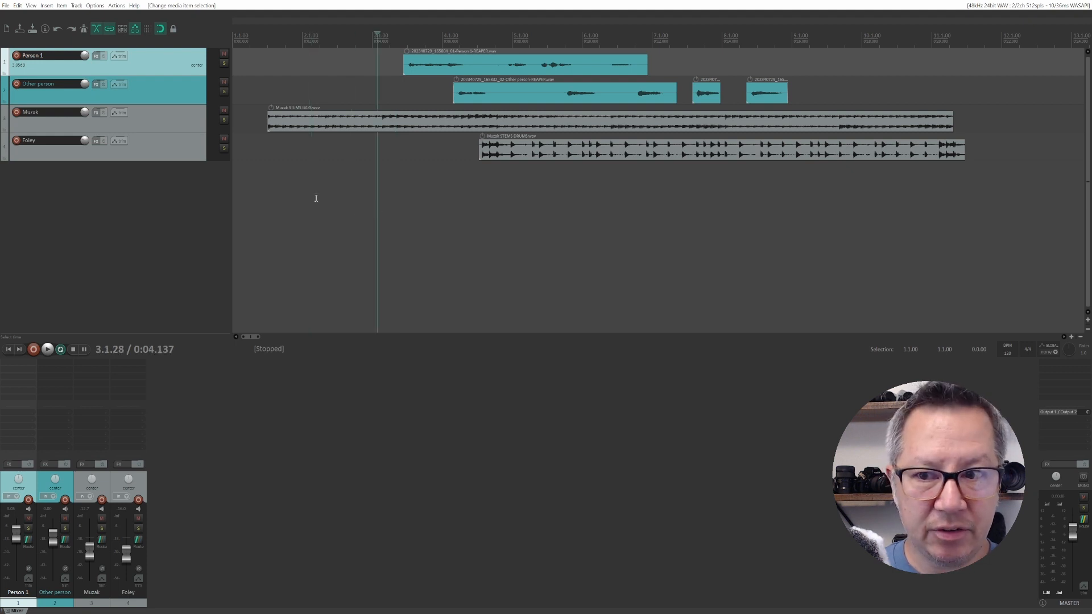
click(349, 201)
click(490, 203)
click(595, 194)
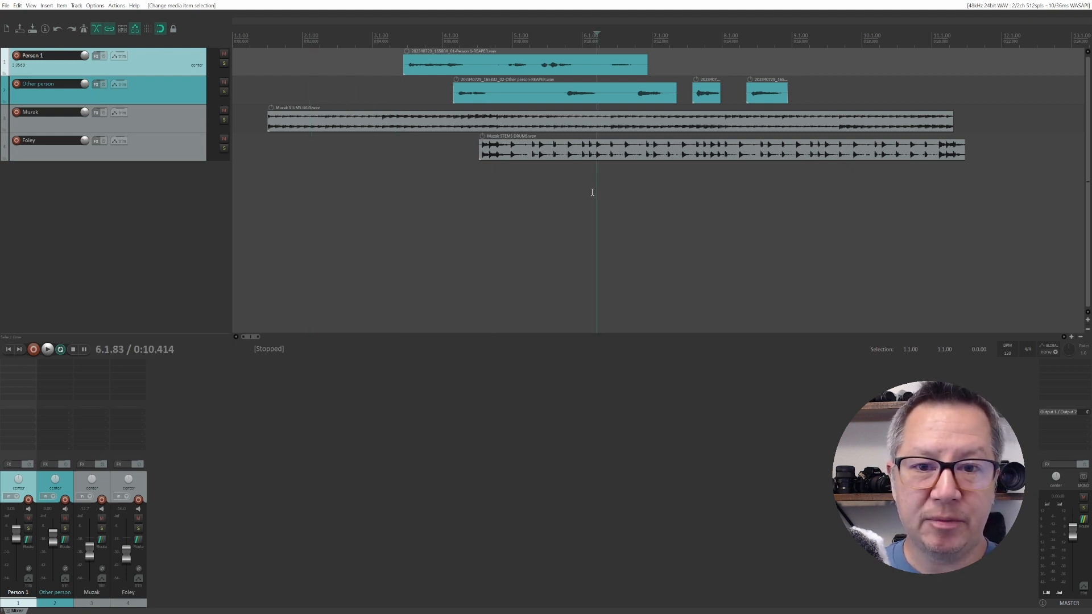
Reposition the edit cursor directly on the Other person, Muzak and Foley tracks, selecting the track each time and ending on Foley.
click(561, 93)
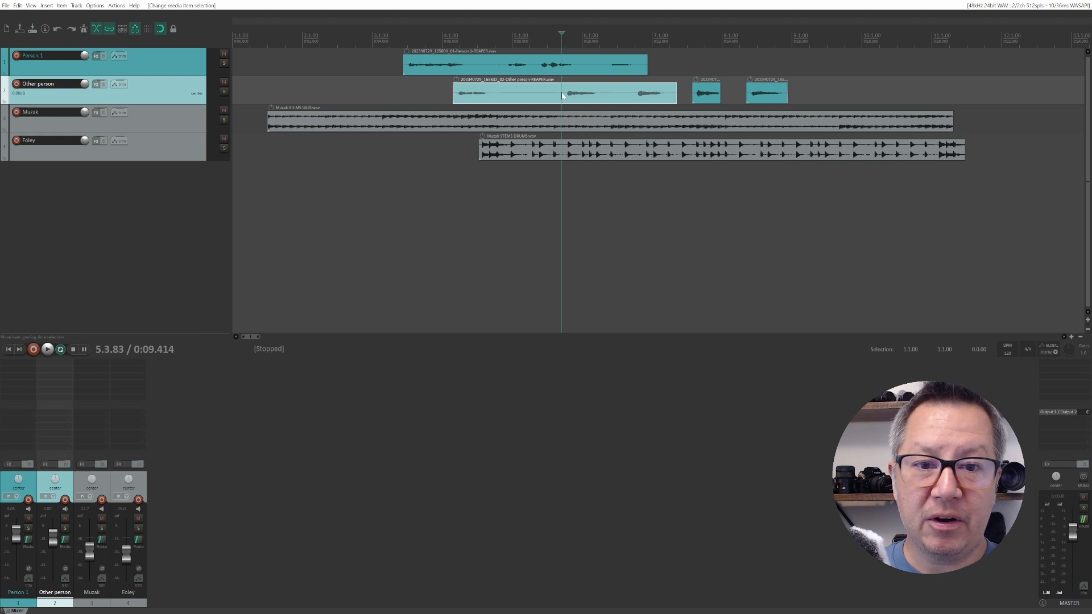
click(574, 123)
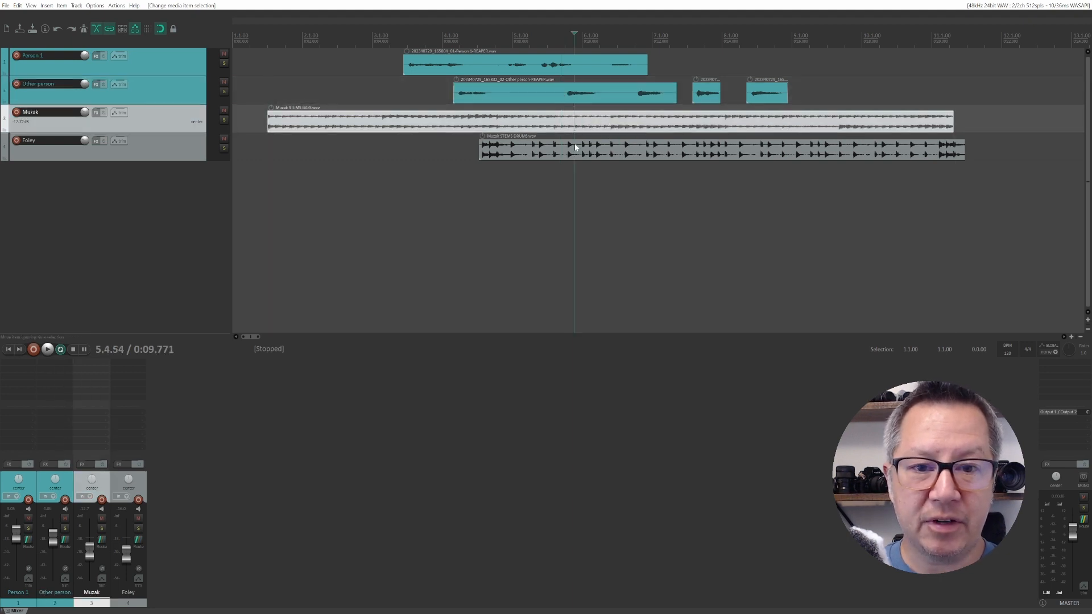
click(575, 154)
click(557, 126)
click(508, 94)
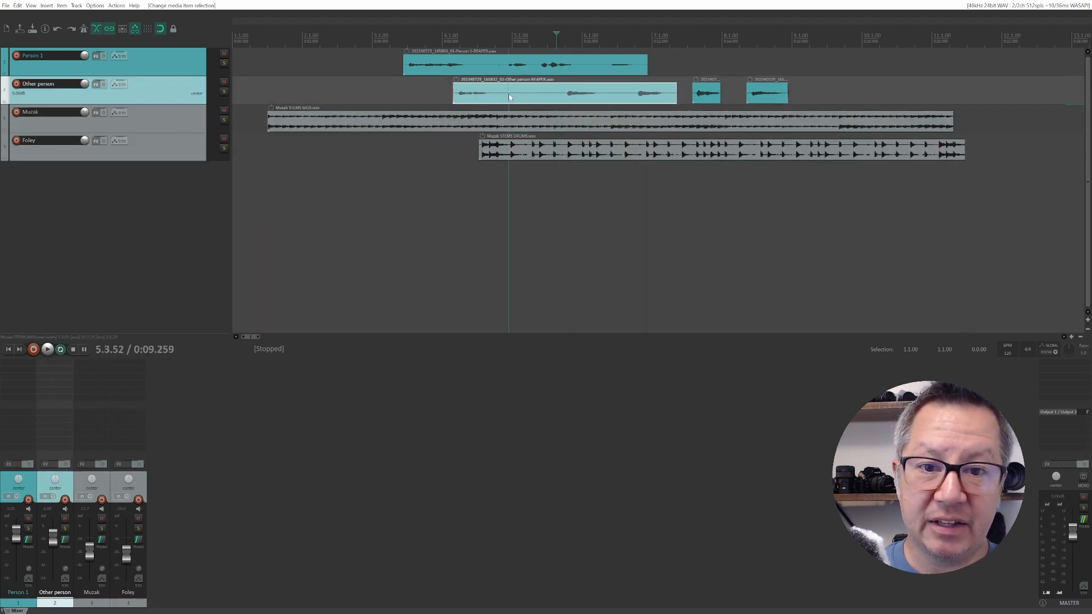
click(408, 96)
click(432, 146)
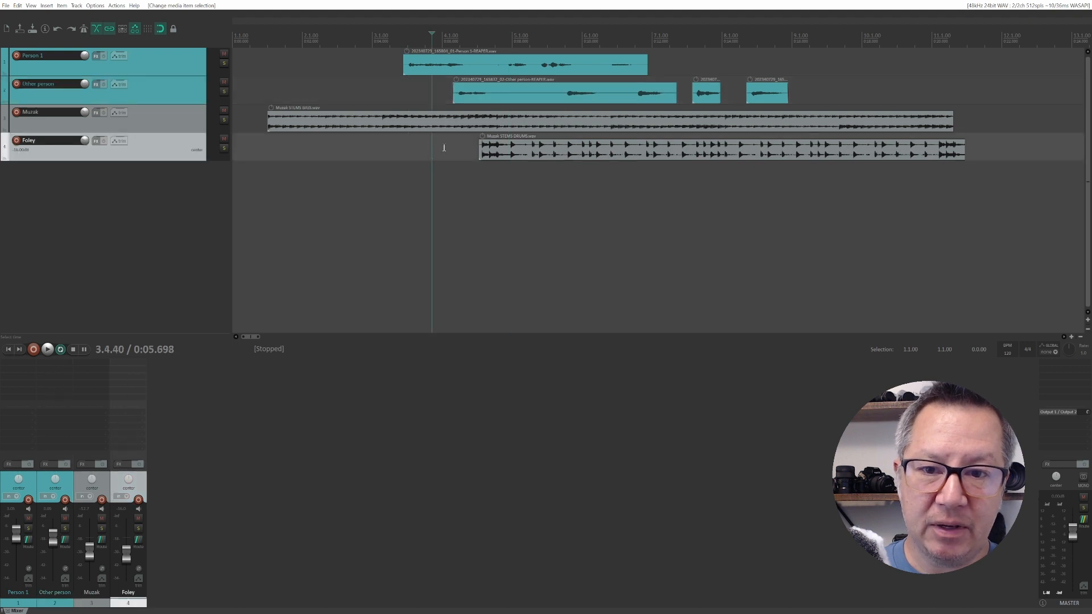
Reposition the edit cursor from the empty area below the tracks, keeping the Foley track selected.
click(454, 176)
click(625, 189)
click(662, 190)
click(468, 190)
click(395, 187)
click(448, 178)
Place the edit cursor near the start of the Person 1 item, play the project briefly and stop.
click(406, 183)
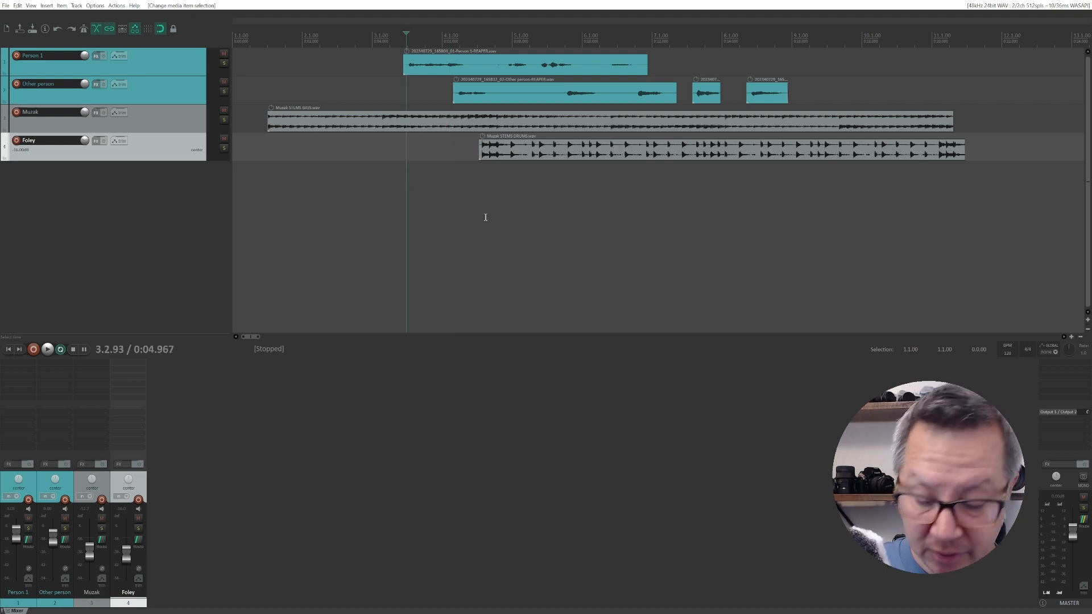
key(space)
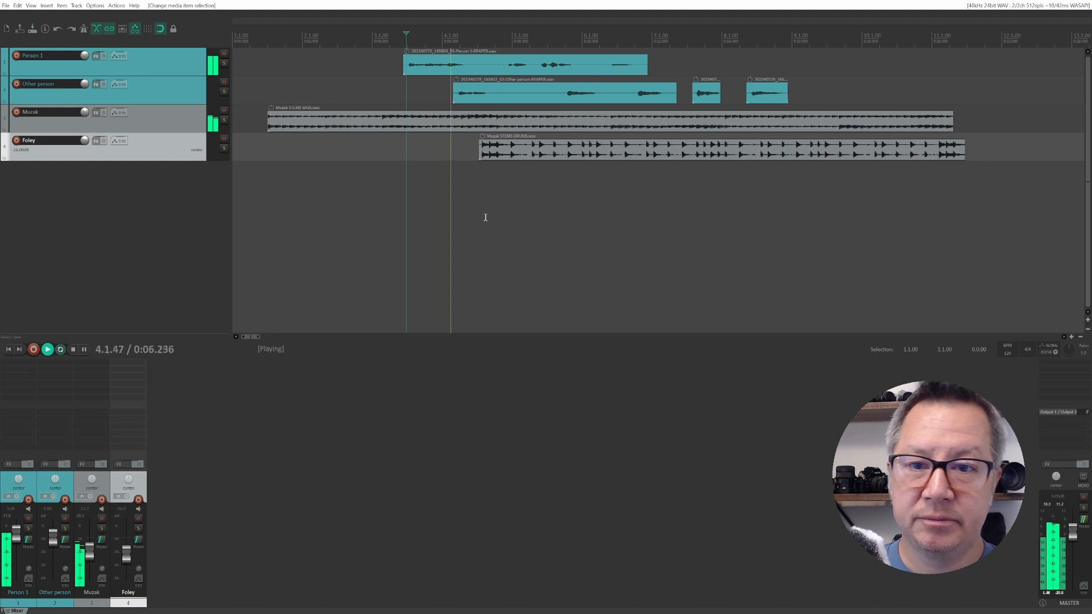
key(space)
Set the edit cursor at 5.4.19 and repeatedly play from there, stopping playback each time.
click(567, 193)
key(space)
key(space)
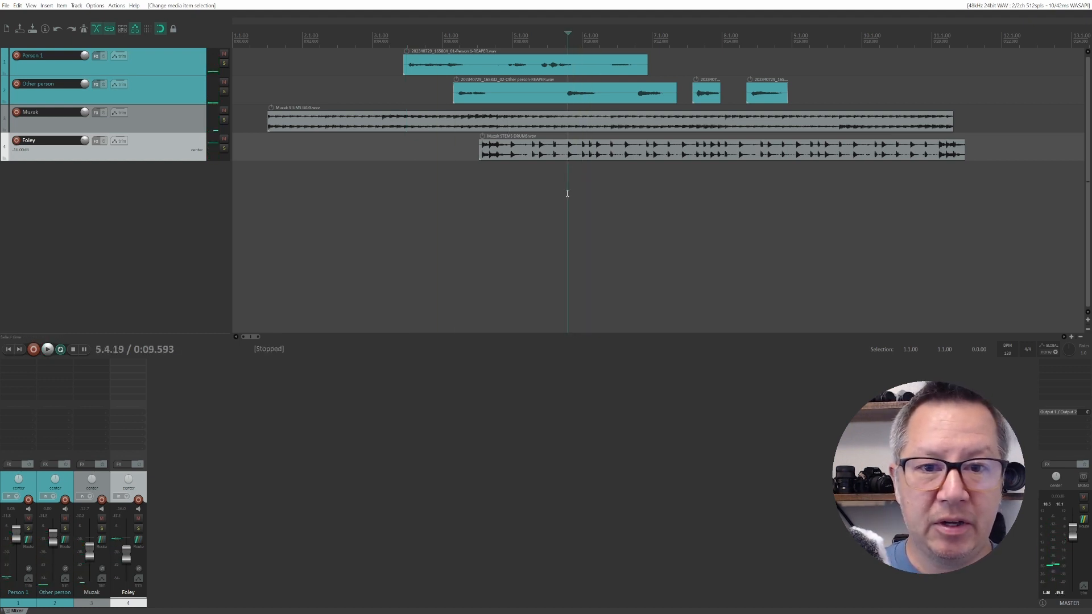
key(space)
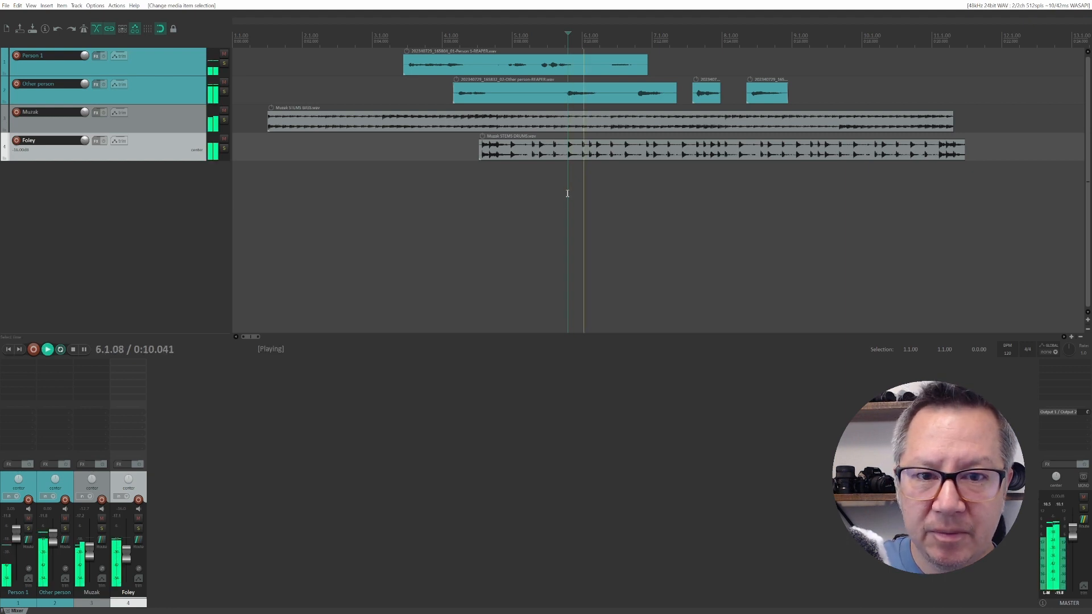
key(space)
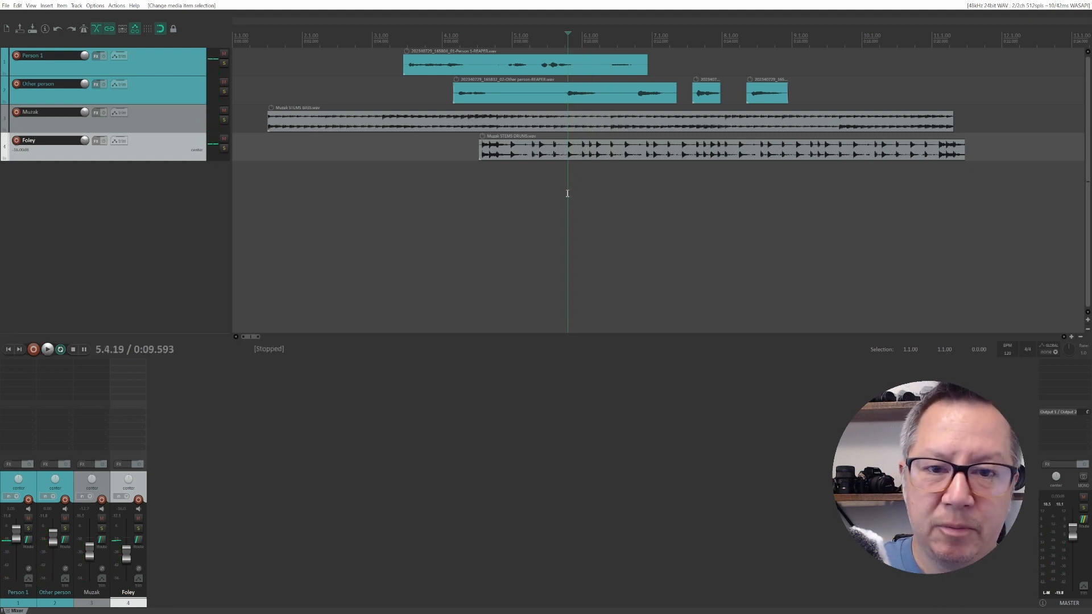
key(space)
key(space)
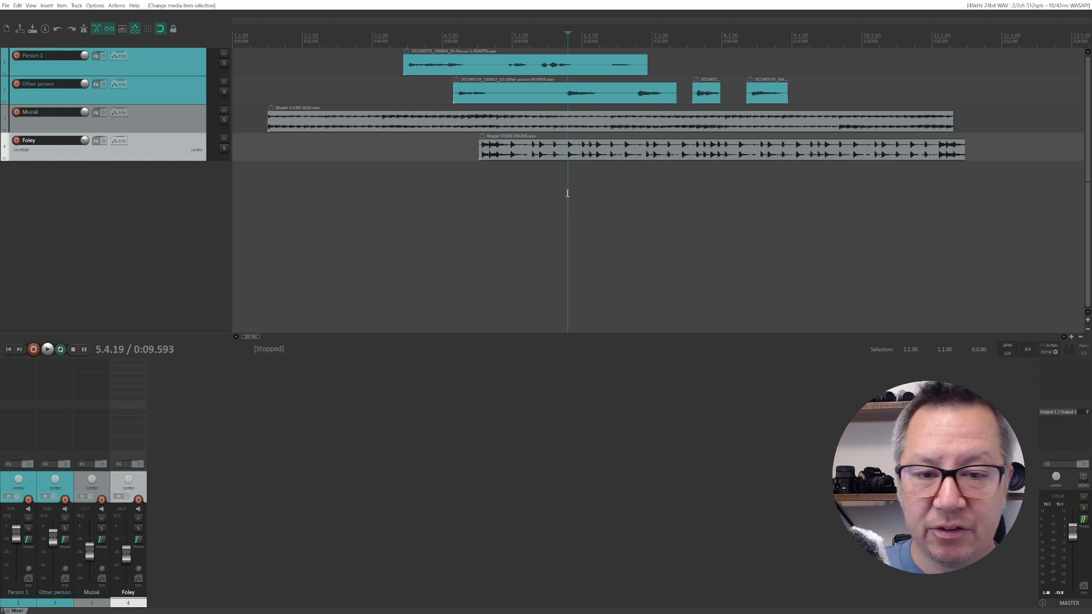
key(space)
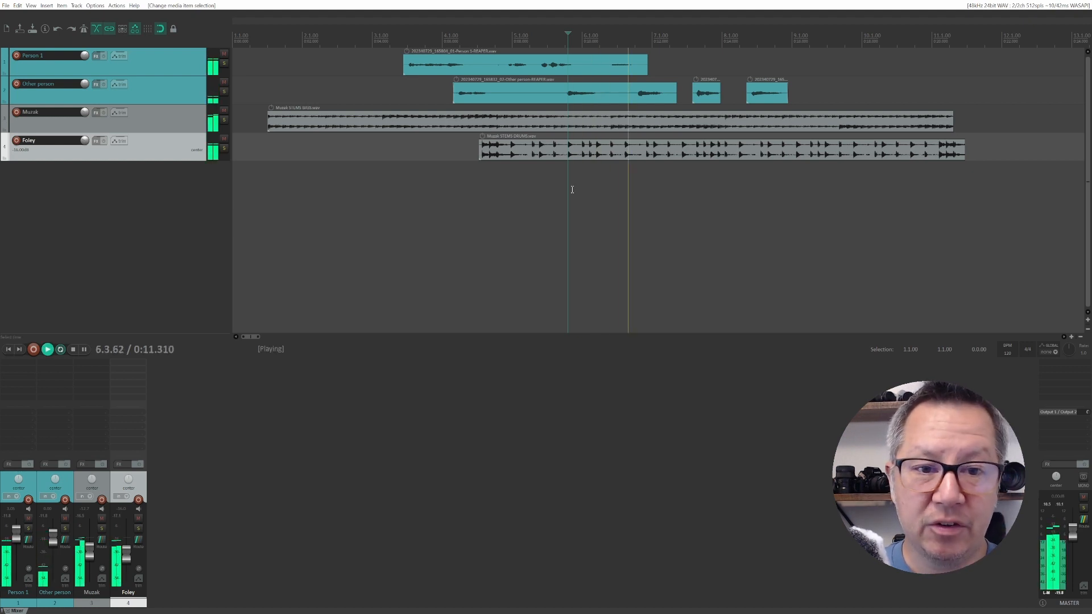
key(space)
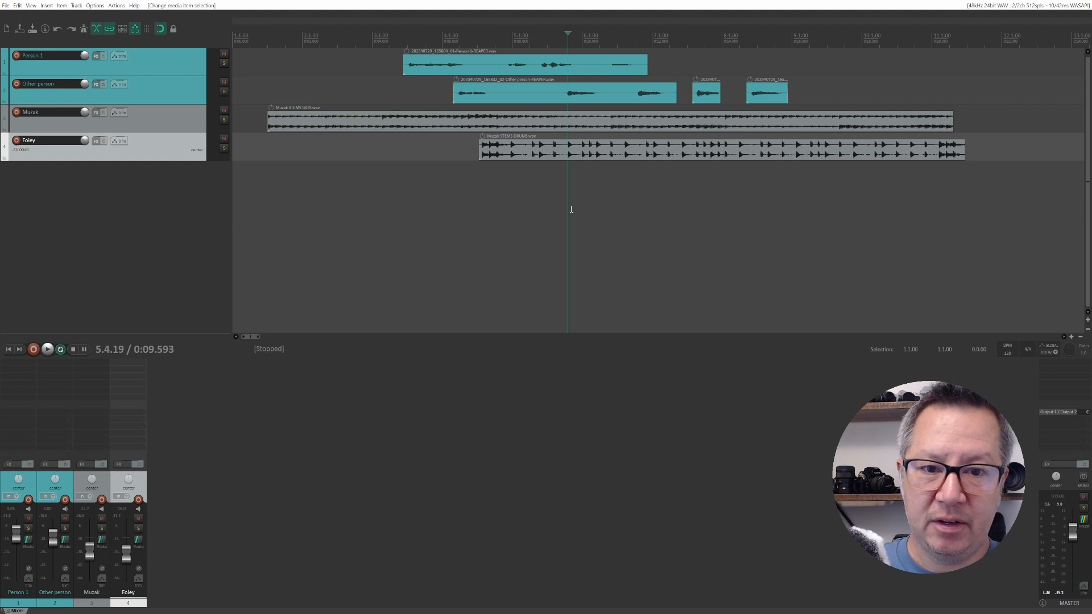
Play from 4.4.58, then pause and resume playback several times, leaving it paused just past measure 7.
click(504, 218)
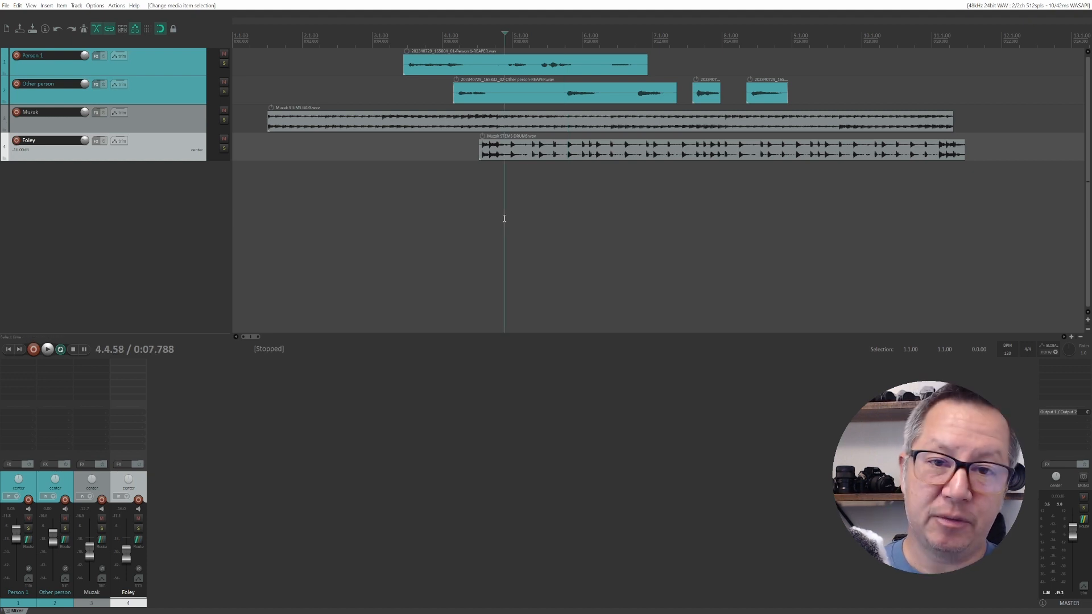
key(space)
key(ctrl+space)
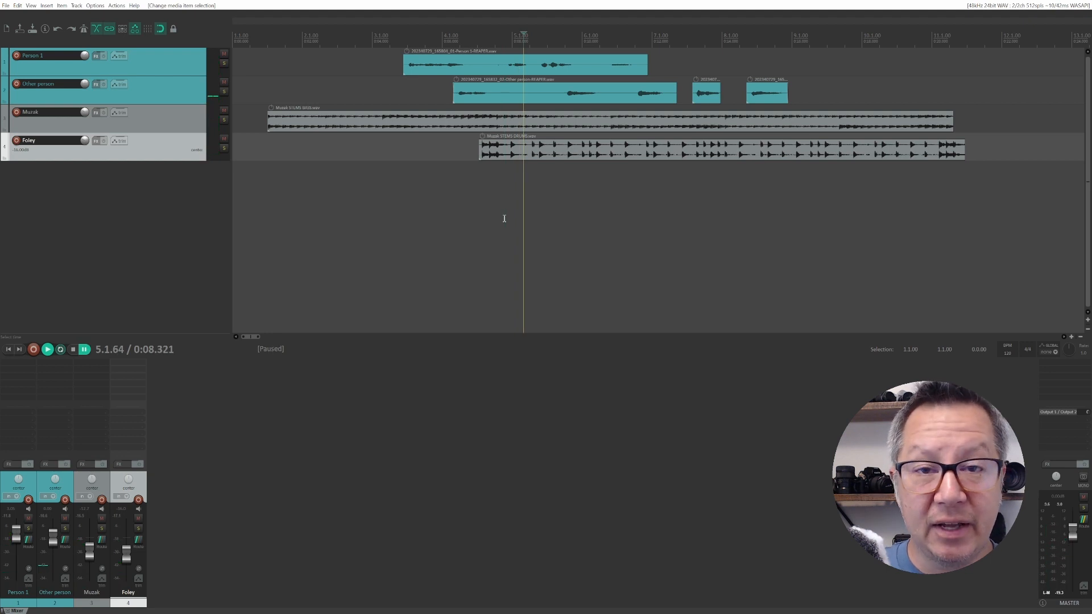
key(space)
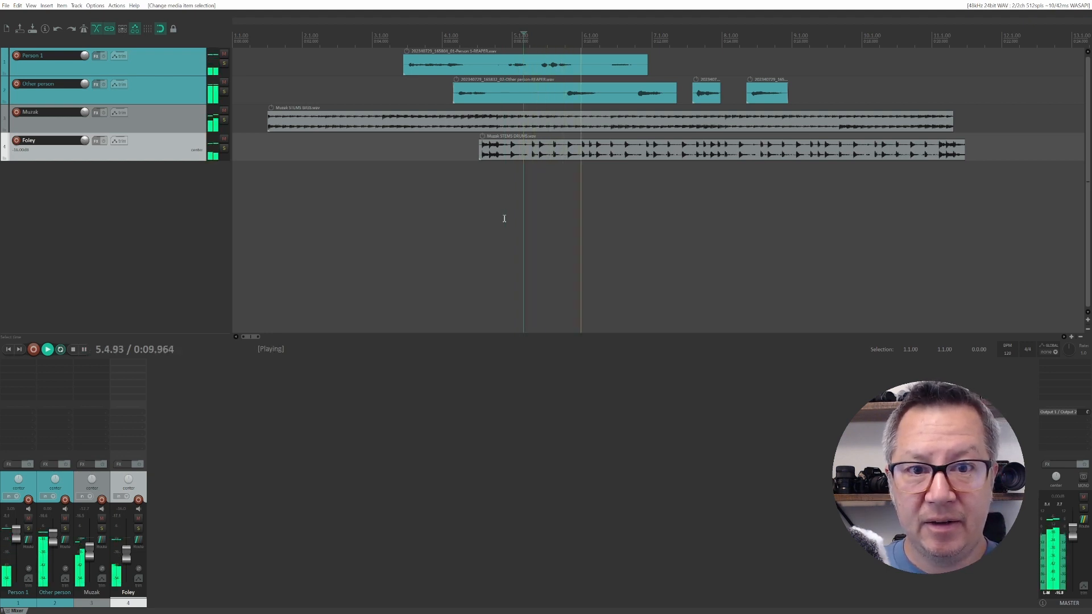
key(ctrl+space)
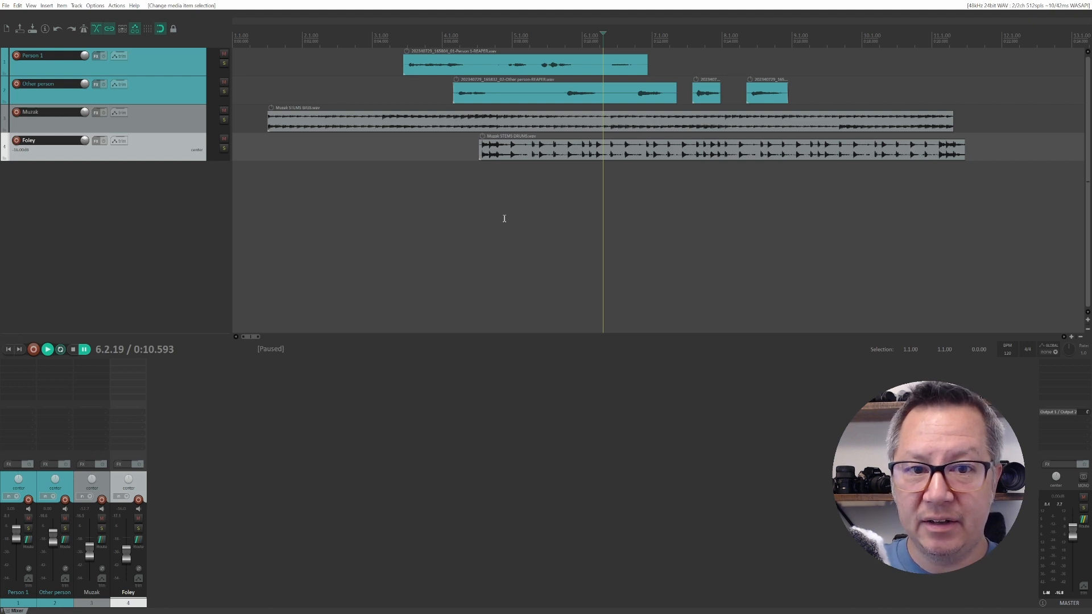
key(ctrl+space)
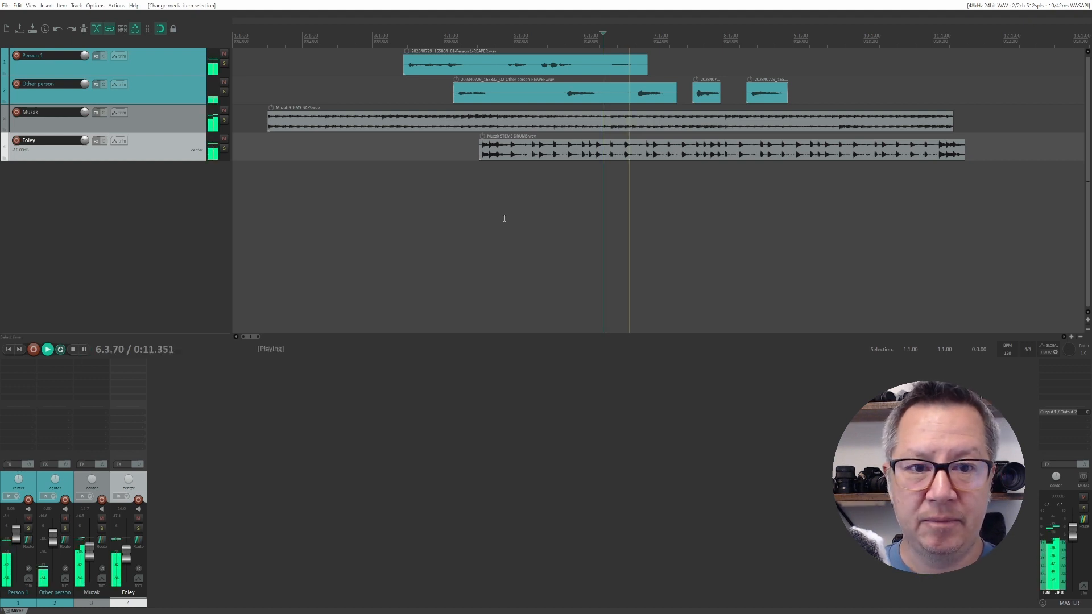
key(ctrl+space)
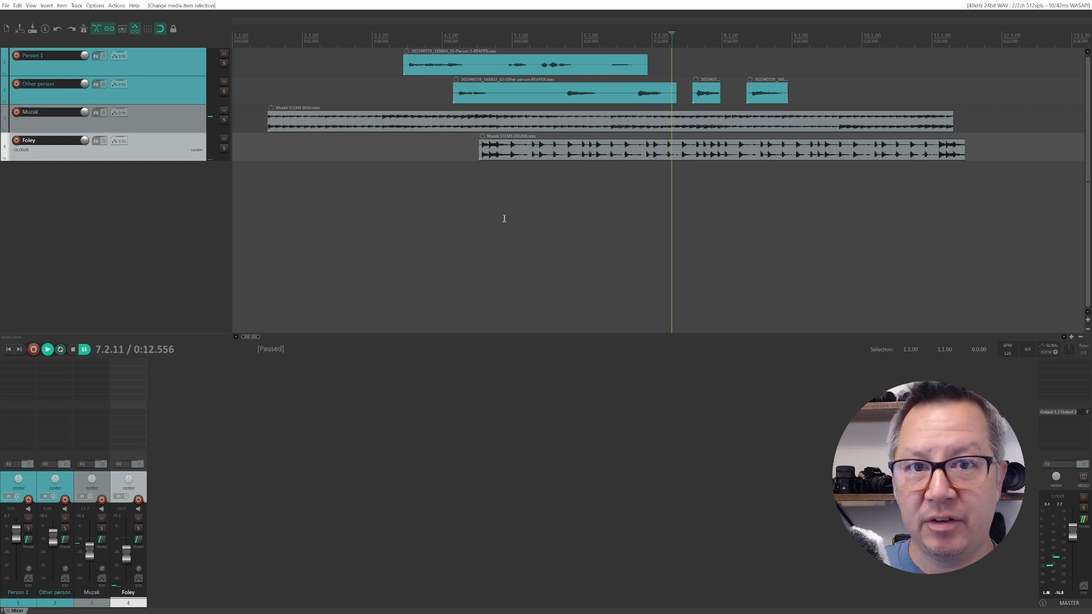
Move the edit cursor back to 5.1.06, play from there and stop.
click(513, 195)
key(ctrl+space)
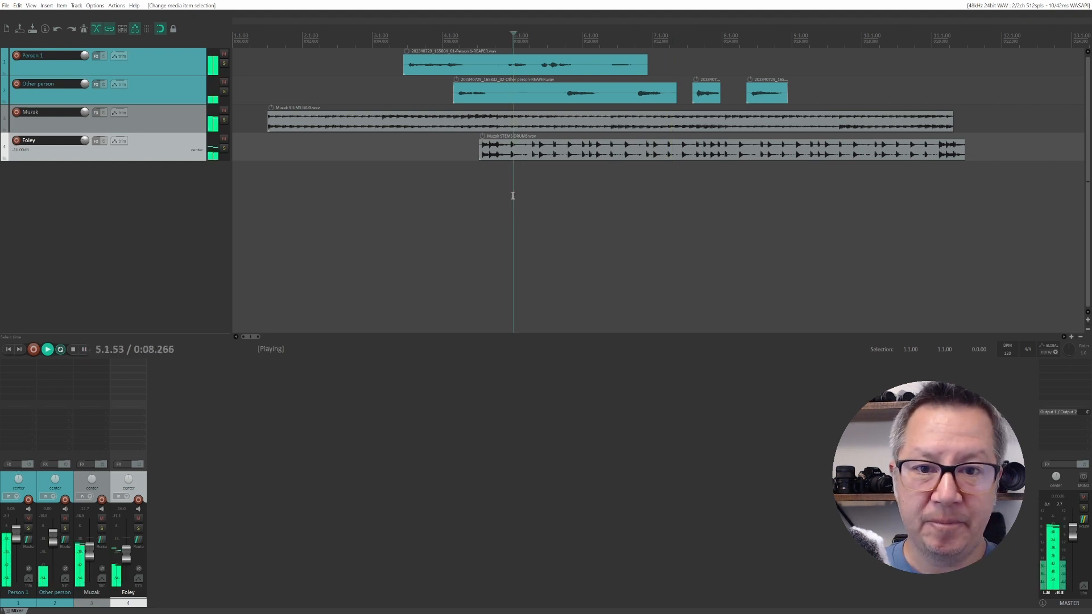
key(space)
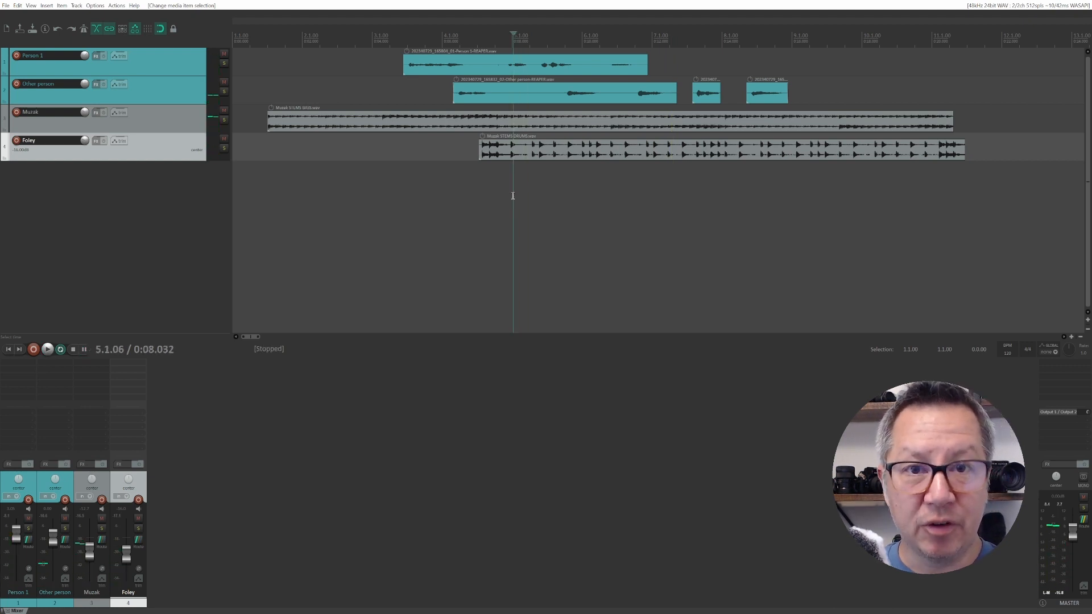
Play again from 5.1.06, alternately pausing and resuming to continue from each paused position.
key(space)
key(ctrl+space)
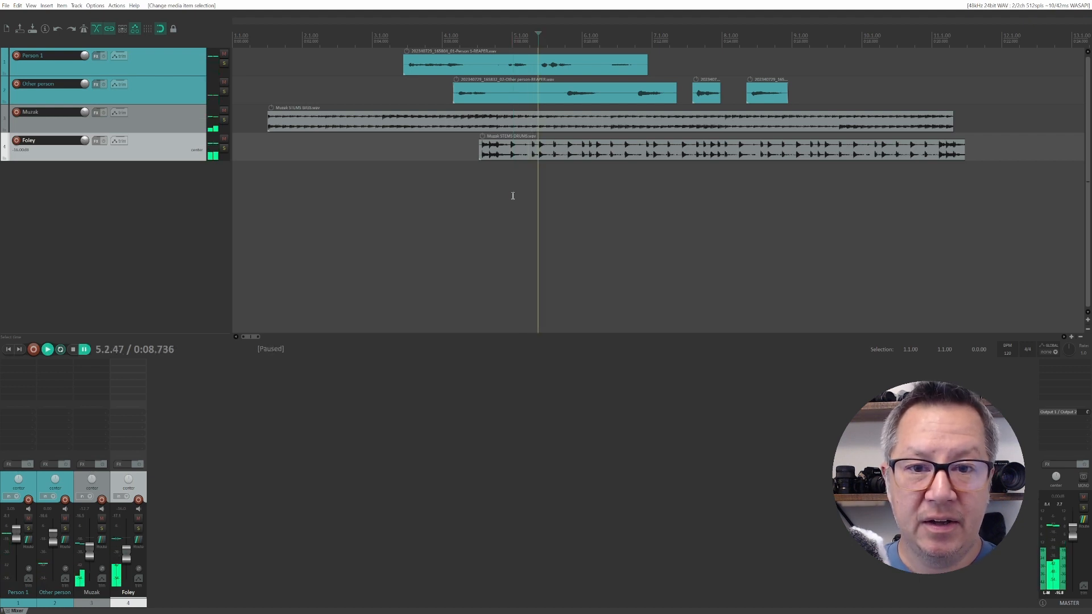
key(ctrl+space)
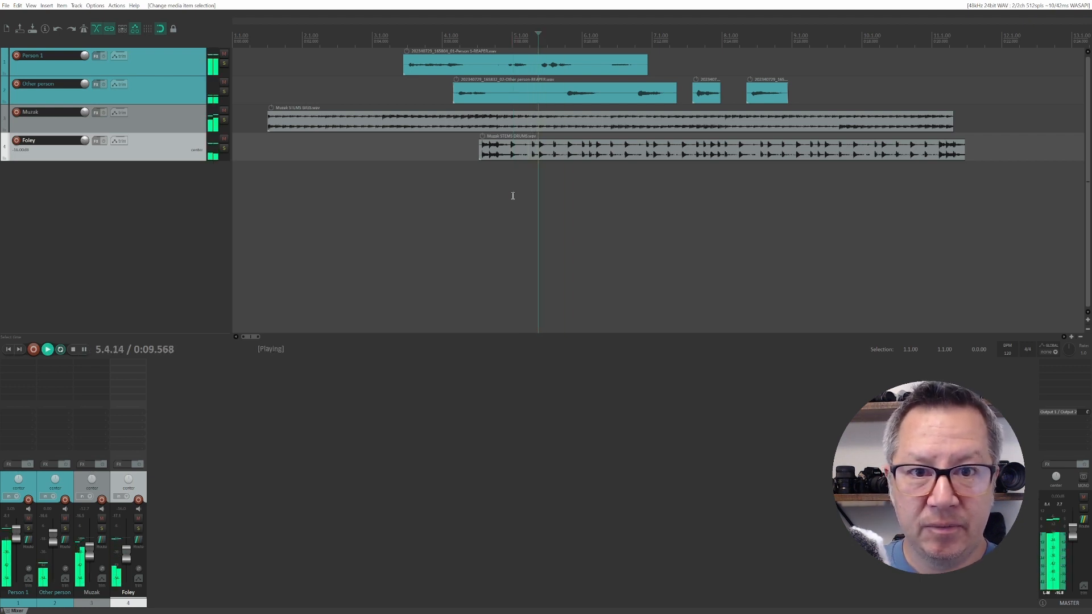
key(ctrl+space)
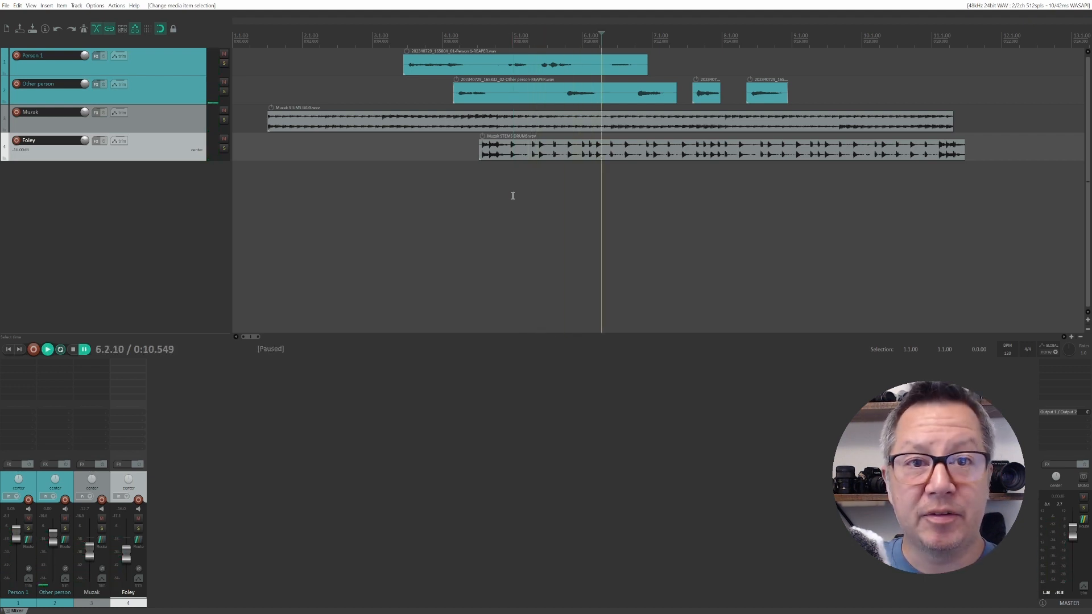
key(ctrl+space)
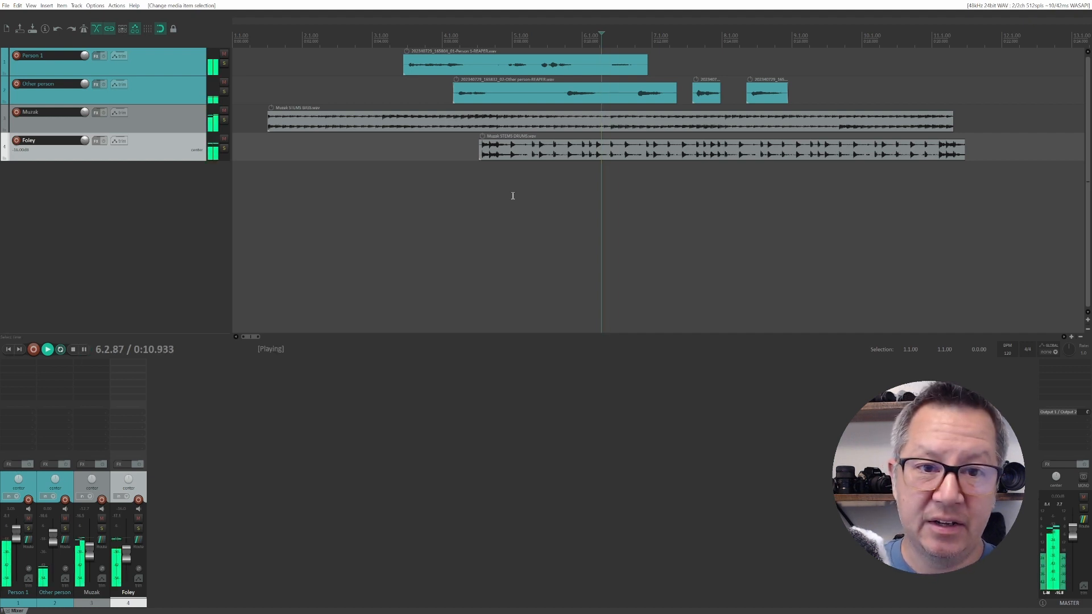
key(ctrl+space)
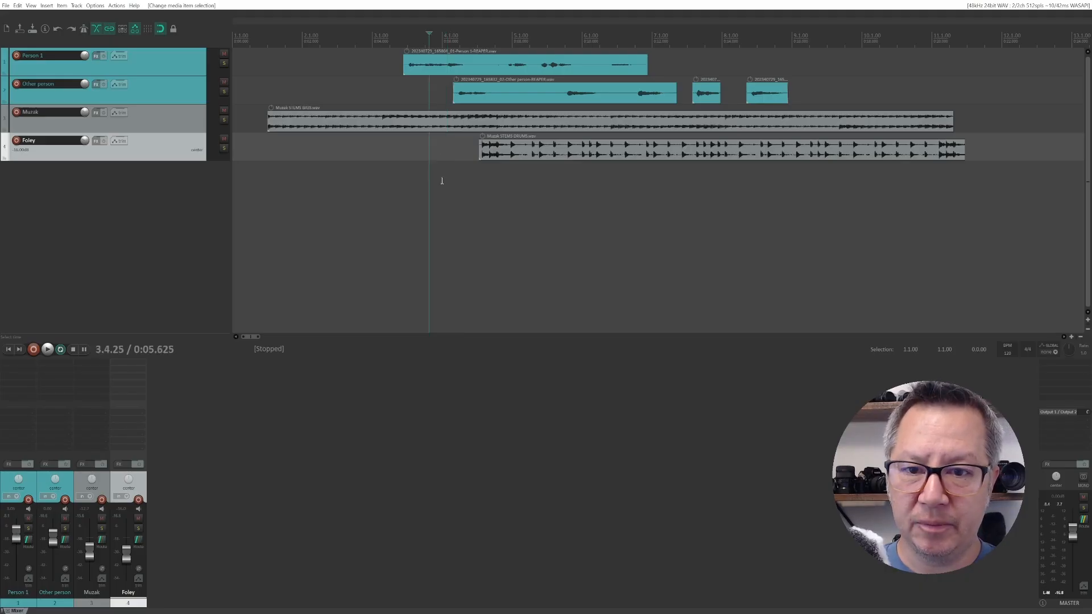
Make a time selection from 4.1.15 to 4.3.93, reposition the edit cursor on the tracks and clear the selection.
click(442, 181)
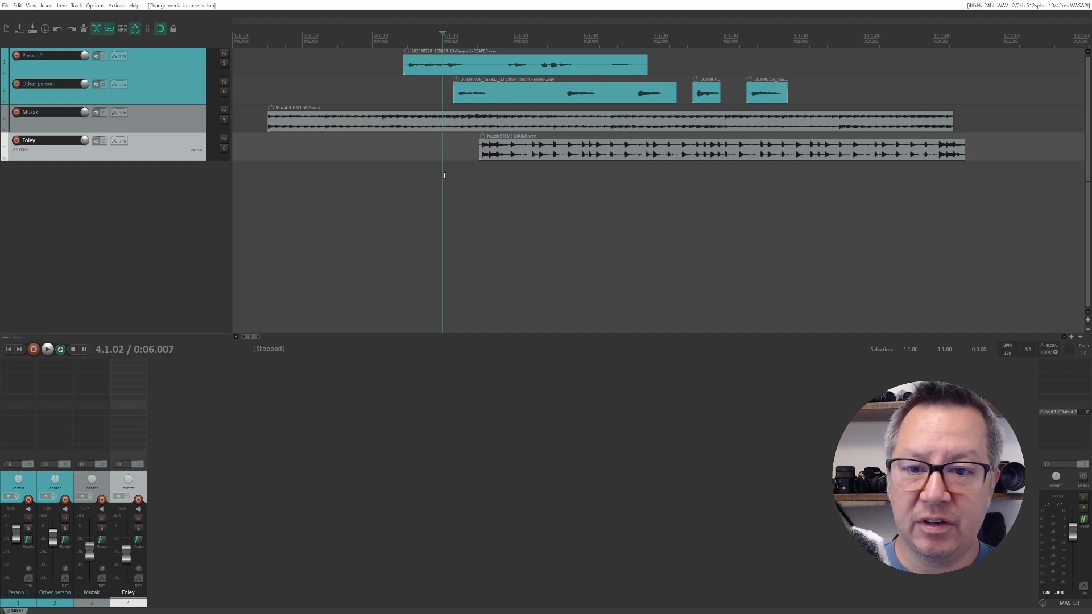
drag(444, 177, 493, 181)
click(413, 124)
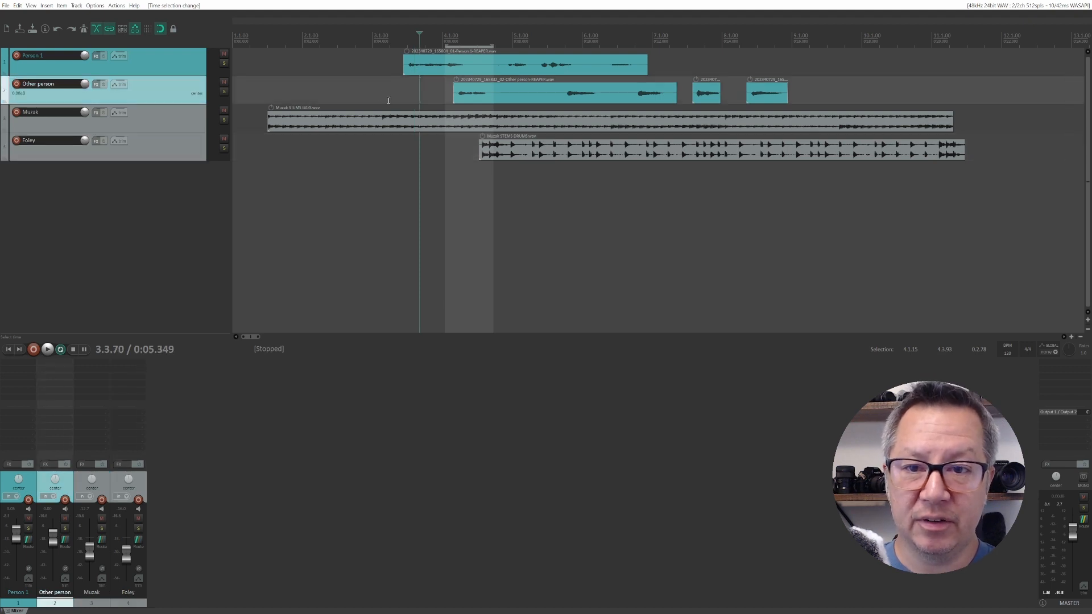
click(439, 65)
click(428, 145)
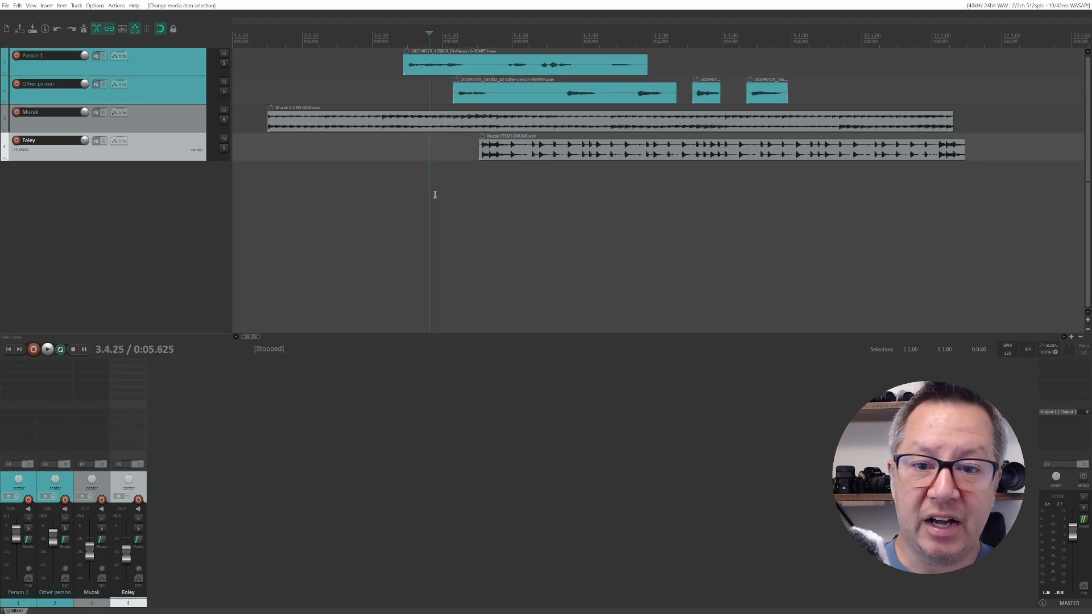
Select the Other person track before its first item and make a time selection from 3.4.40 to 4.3.37.
click(417, 97)
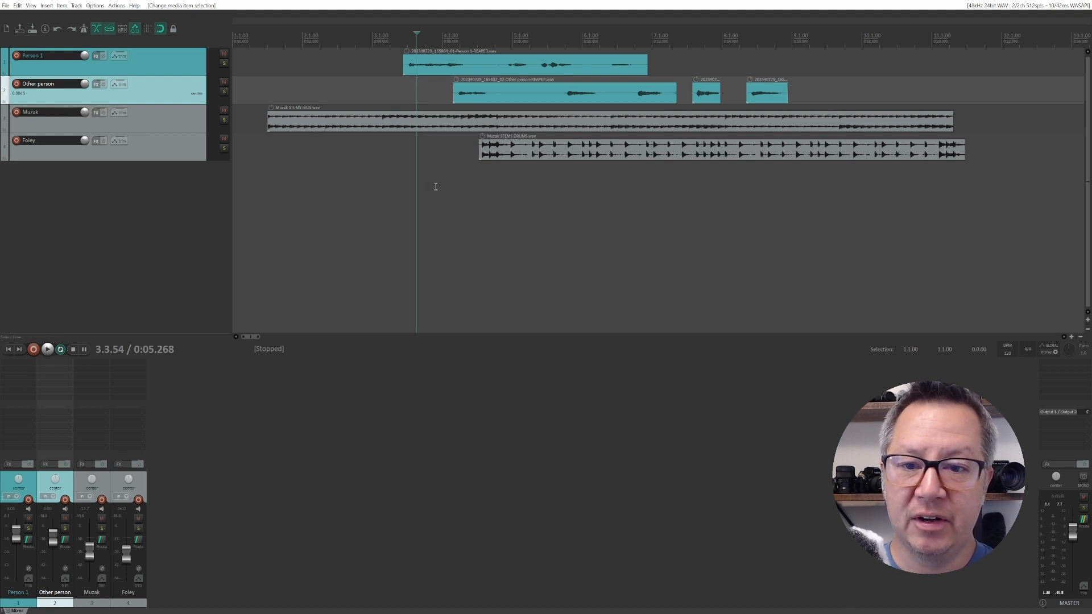
drag(431, 233, 483, 253)
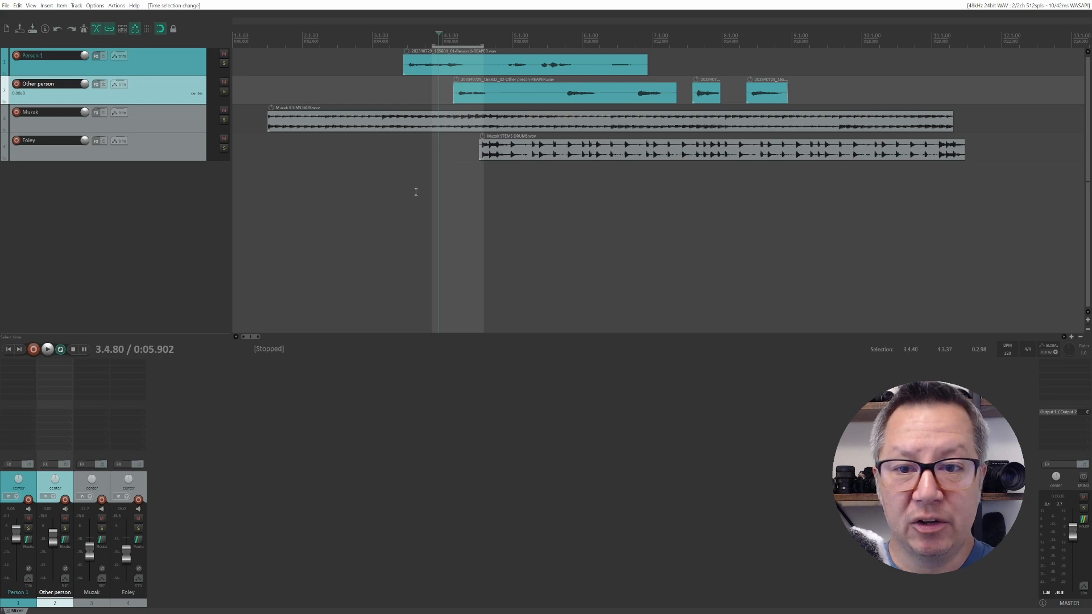
Make a time selection from 3.4.11 to 4.1.45, toggle Repeat, and start and stop playback of the selection twice.
drag(426, 199, 450, 200)
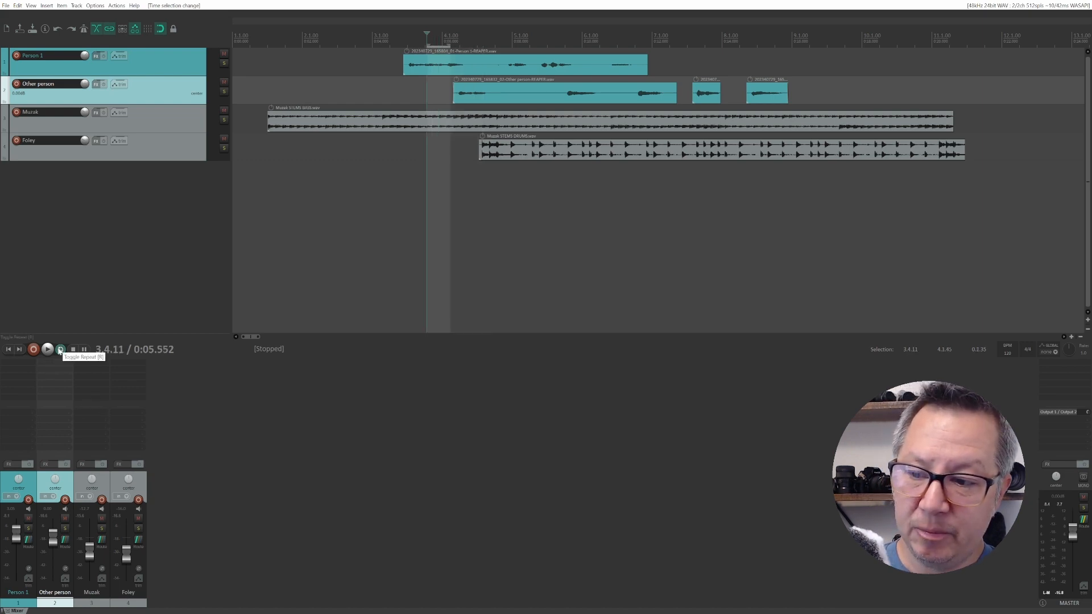
click(61, 350)
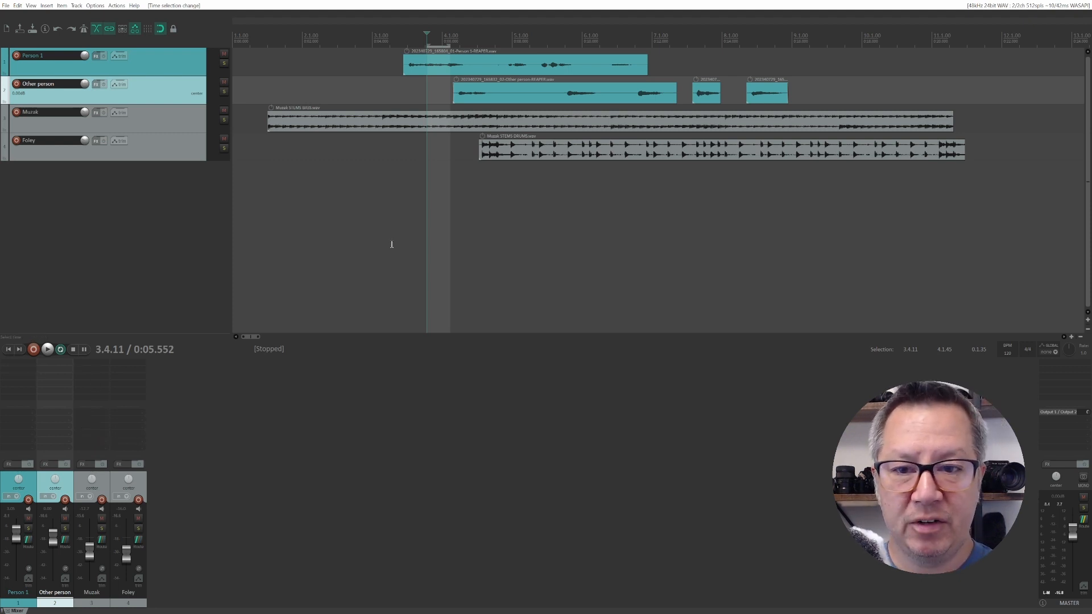
key(space)
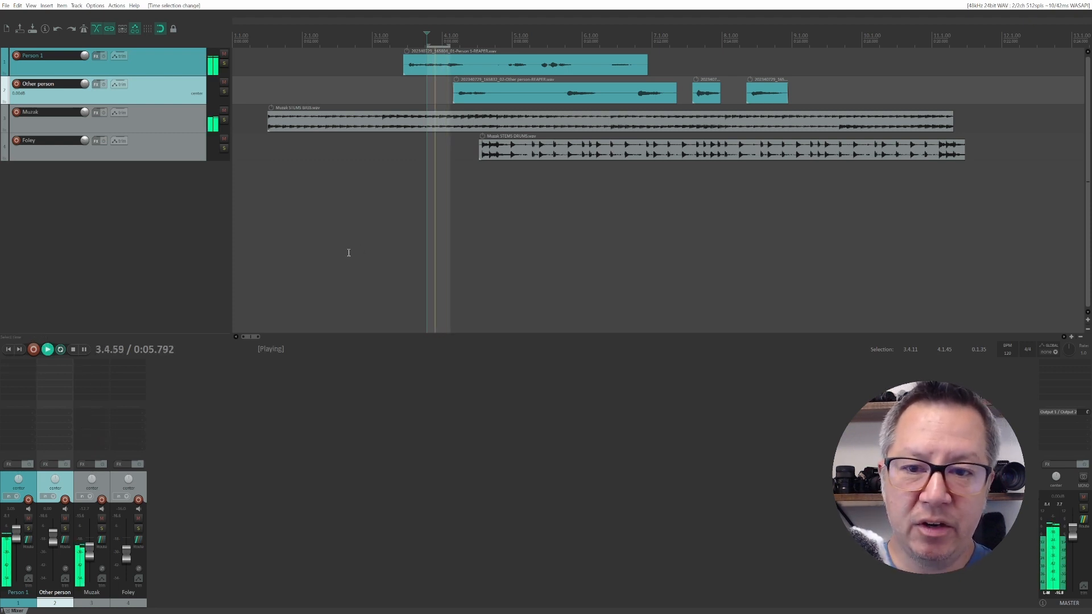
key(space)
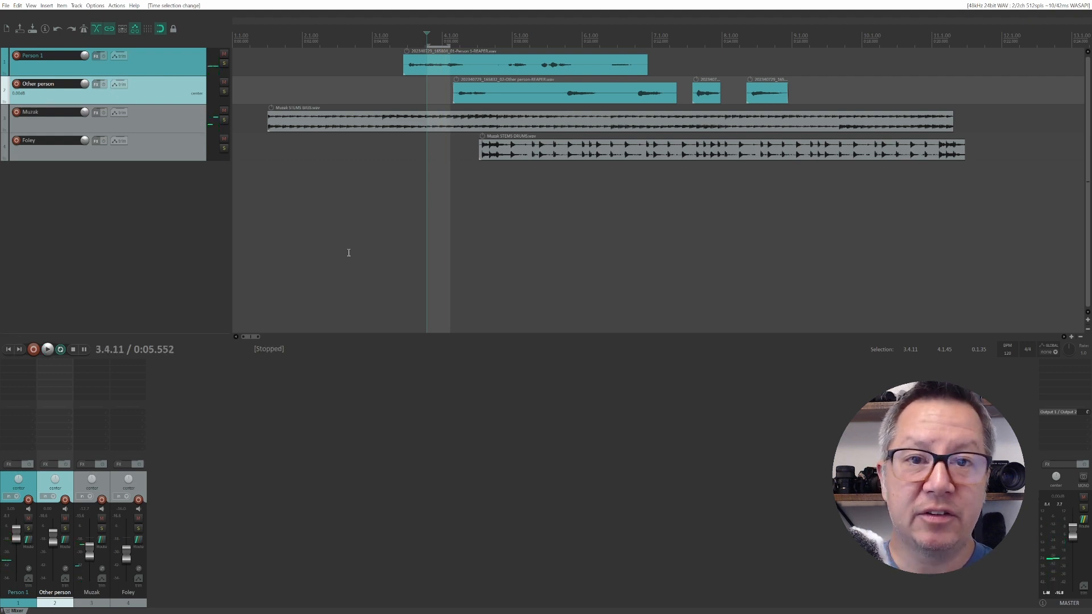
key(space)
key(space)
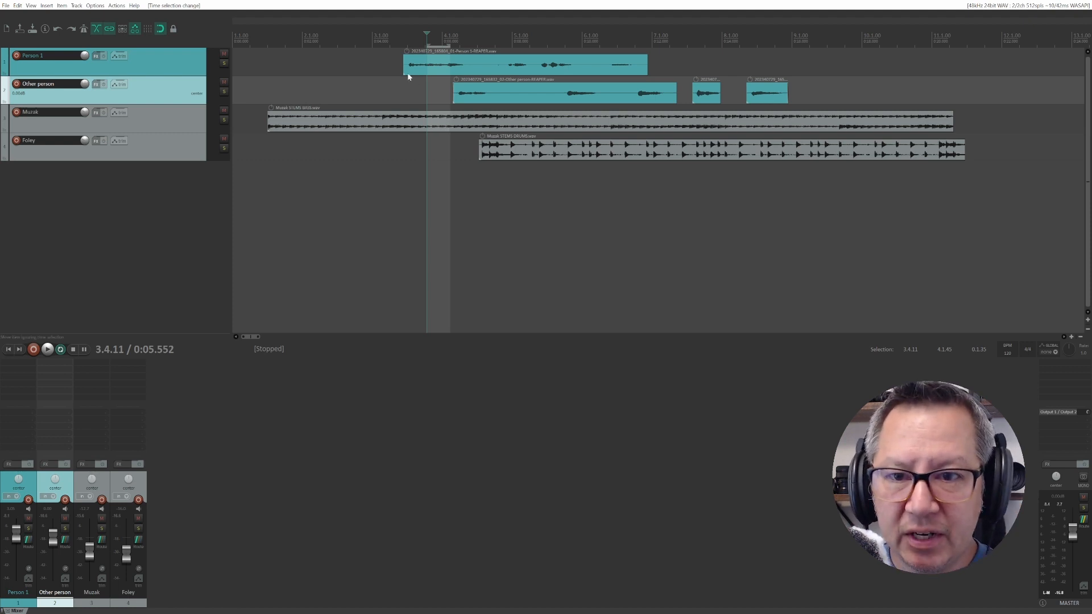
Make a time selection from 4.1.10 to 4.1.88, play from 3.4.40, slightly adjust the Muzak track's volume and stop playback.
click(431, 183)
drag(443, 164, 457, 166)
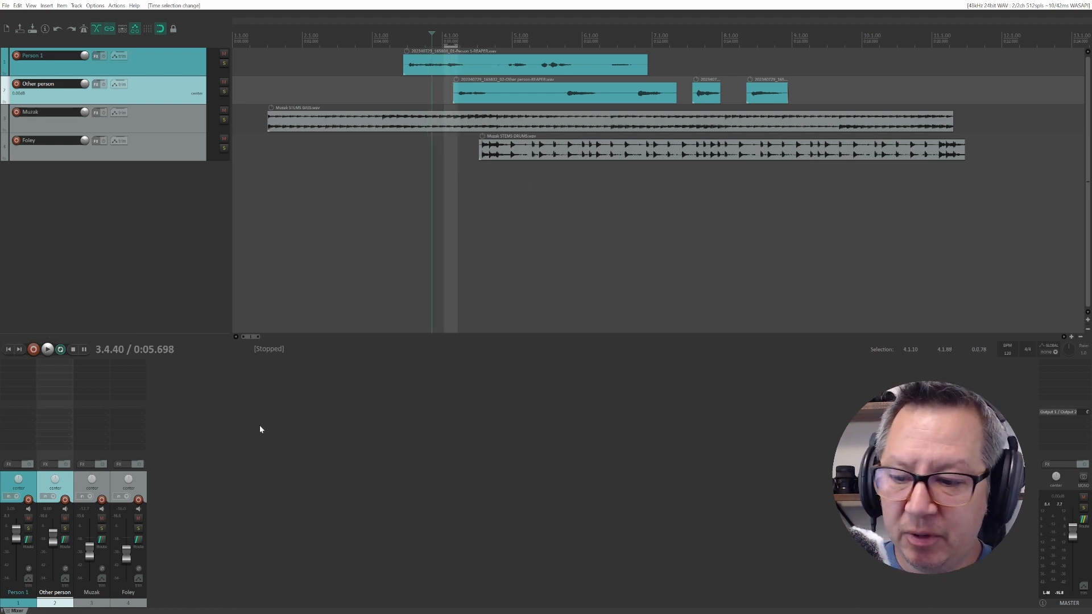
key(space)
drag(92, 557, 94, 558)
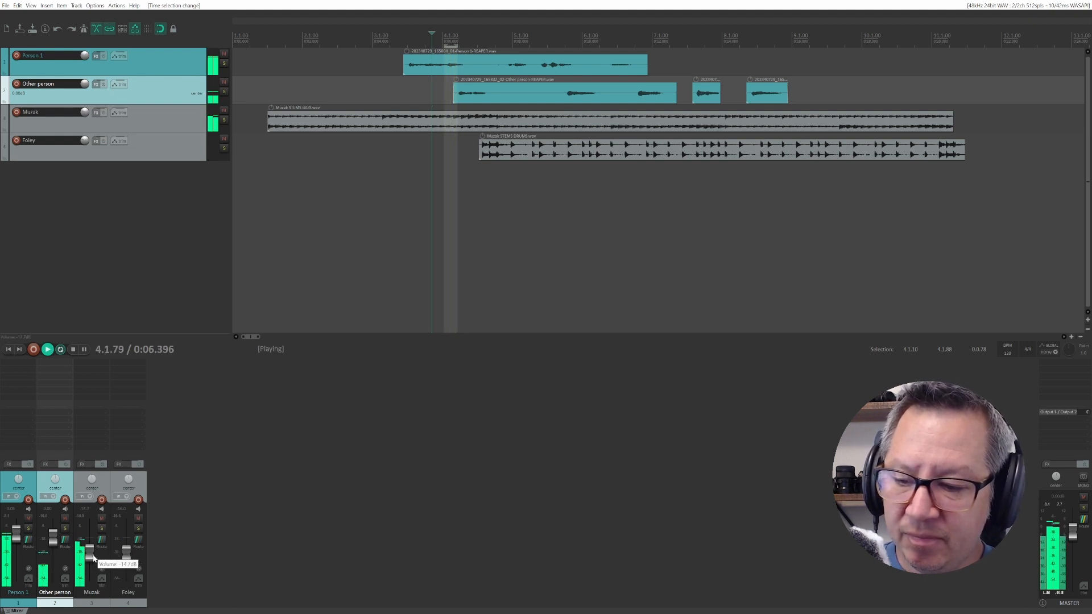
key(space)
Place the edit cursor at 4.3.44, make a time selection from 4.1.62 to 5.1.15, and play the loop before stopping.
click(433, 248)
click(453, 228)
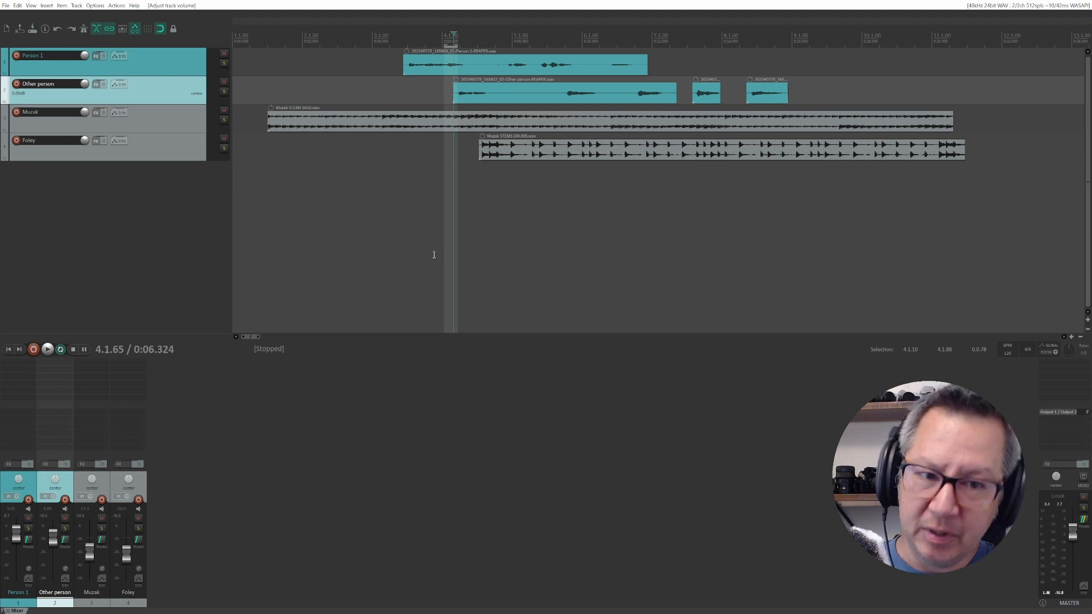
click(430, 225)
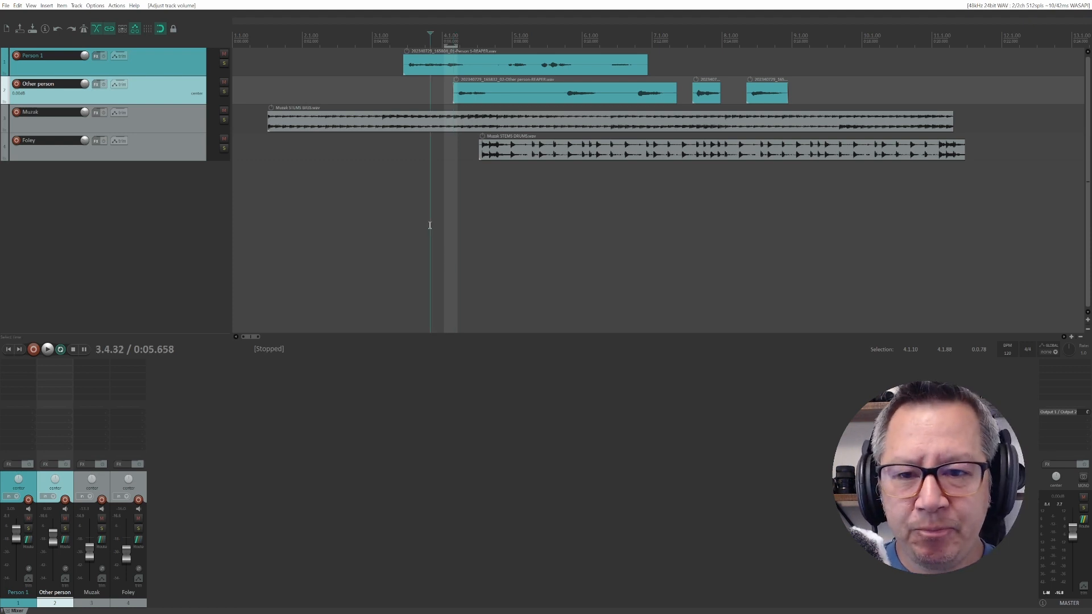
click(485, 187)
drag(514, 210, 452, 205)
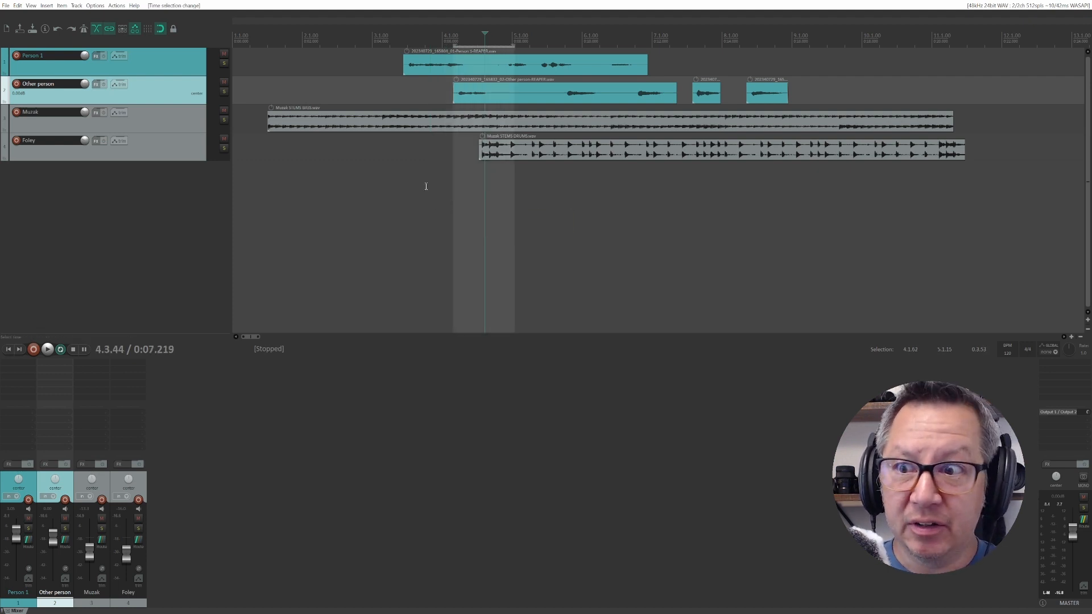
key(space)
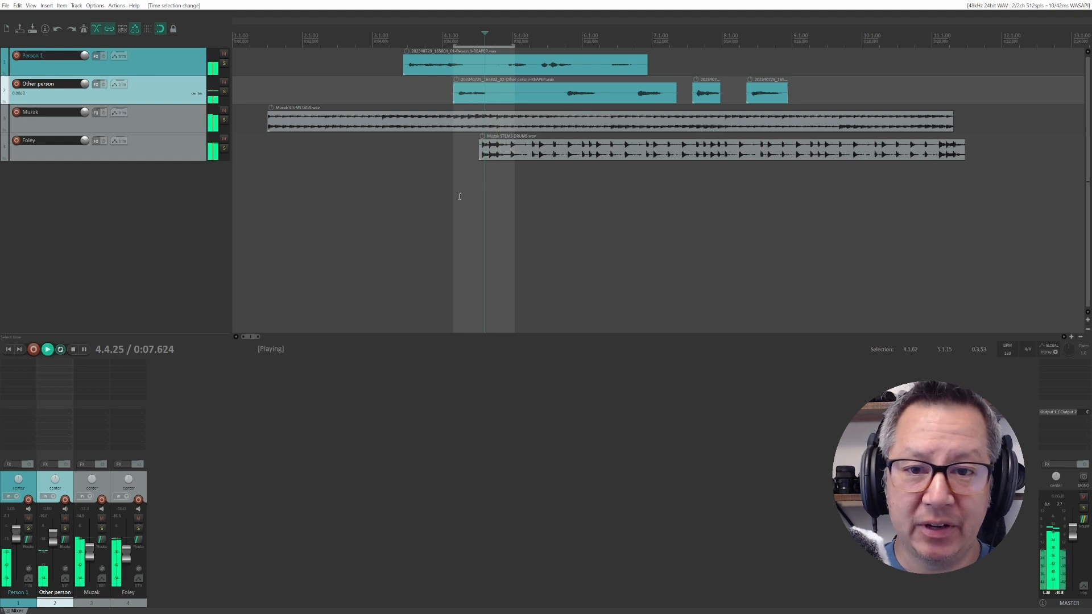
key(space)
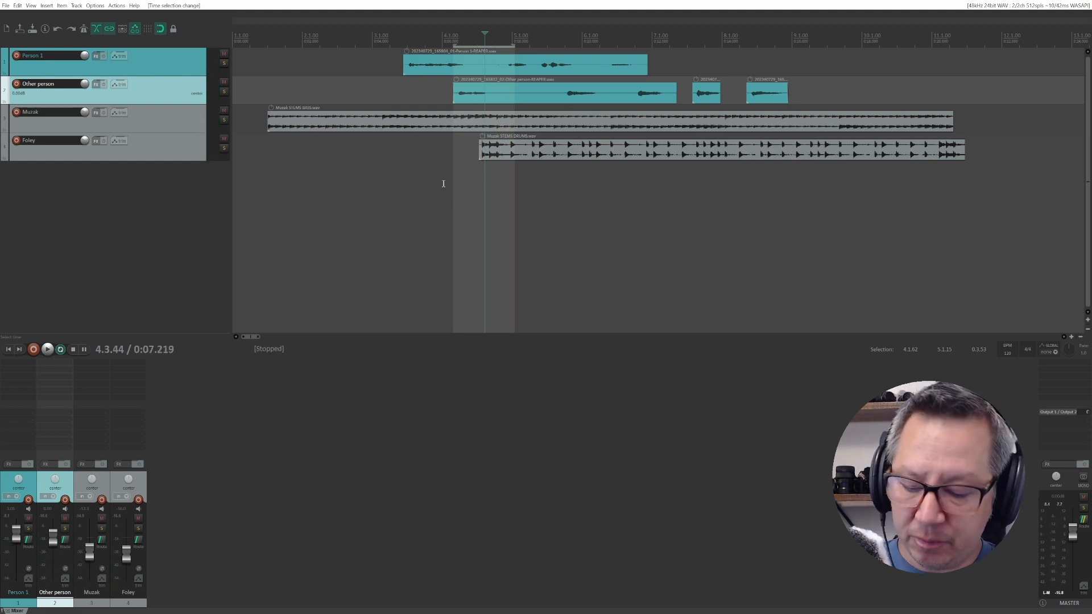
Clear the time selection, then make a wider one on the empty area below the tracks and clear it too.
key(Escape)
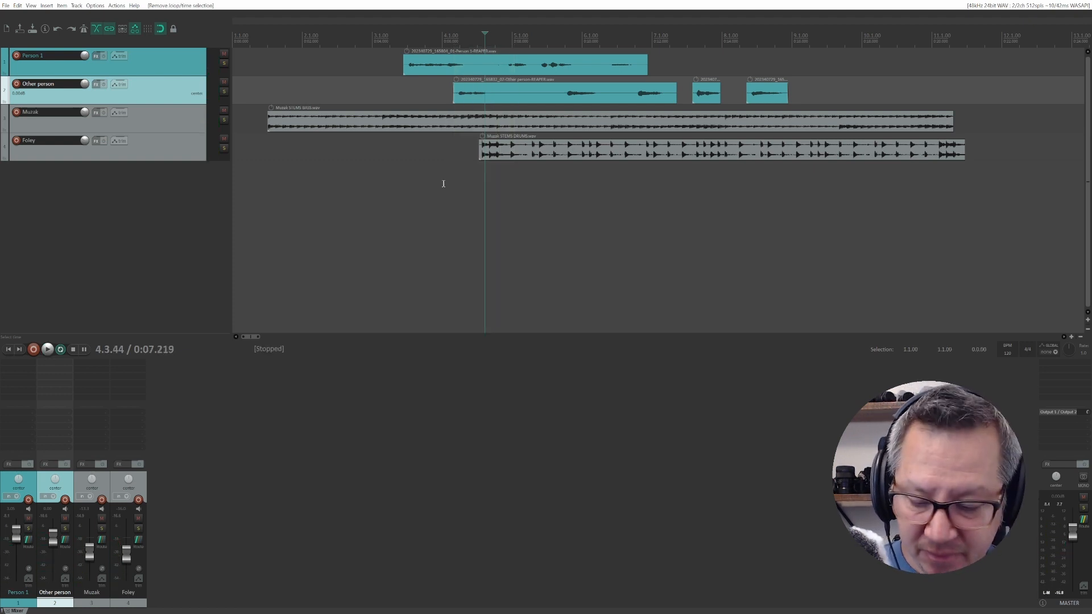
drag(436, 181, 610, 196)
key(Escape)
key(Escape)
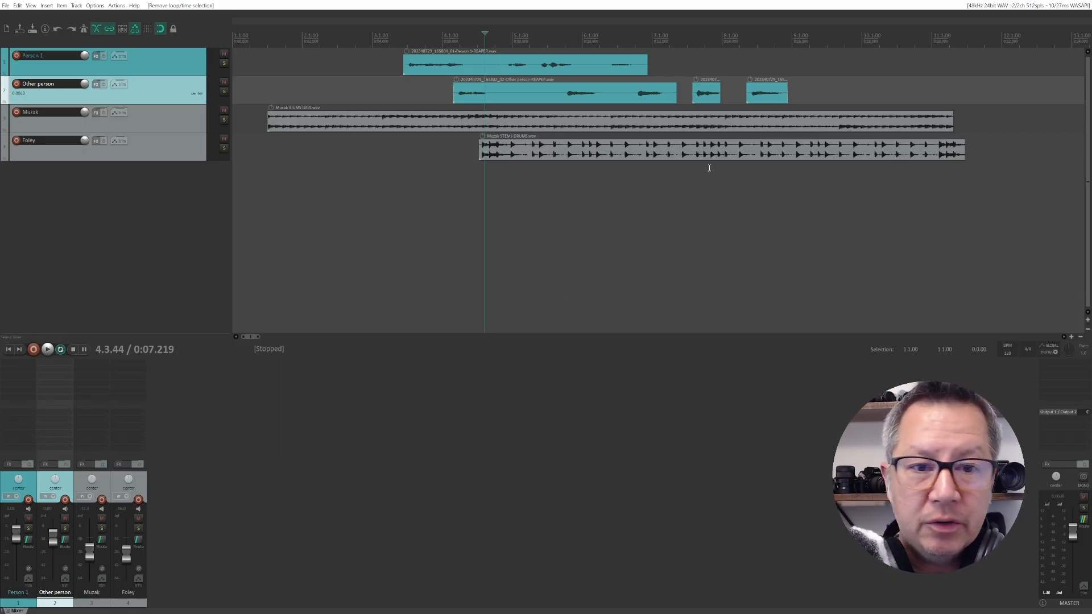
Place the edit cursor near 5.2.38, start and stop playback, then play again and pause.
click(535, 47)
key(space)
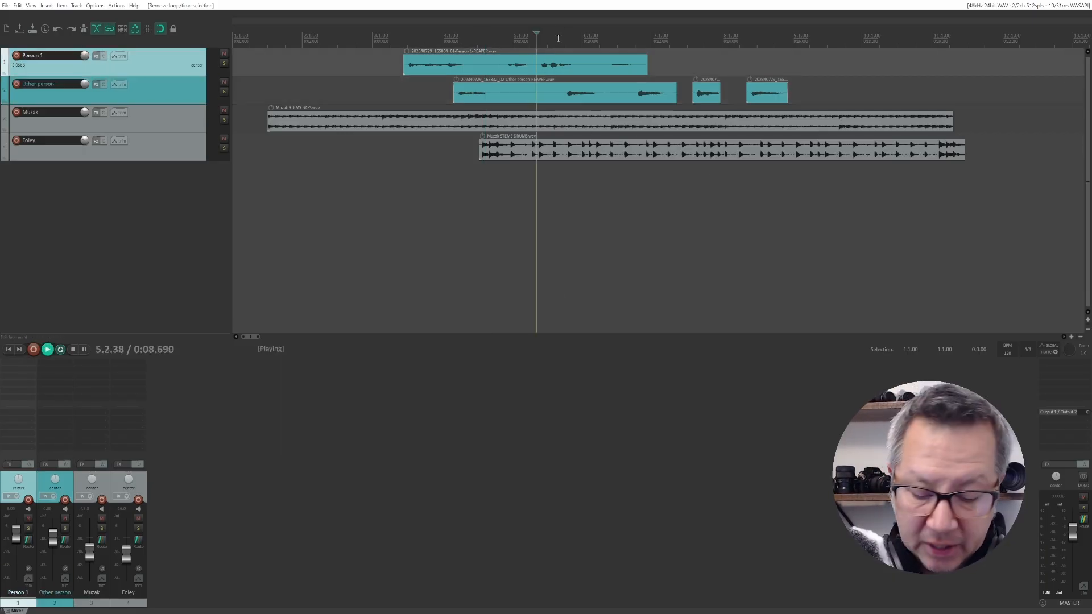
key(space)
key(space)
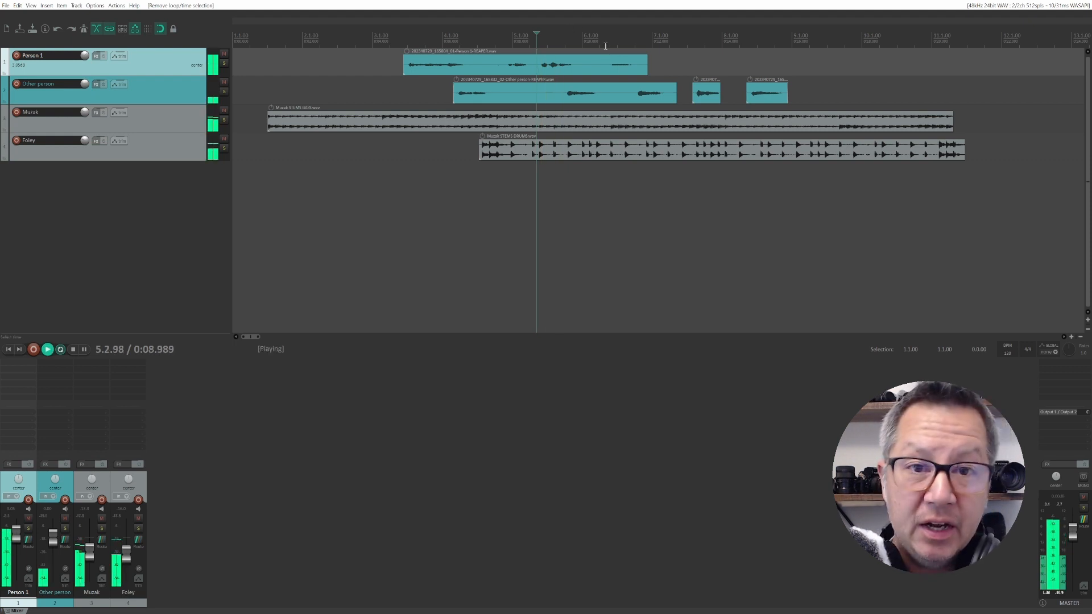
key(ctrl+space)
Place the edit cursor at 5.1.29, then select the Foley item at 5.4.90 and the first Other person item at 5.3.54.
click(517, 235)
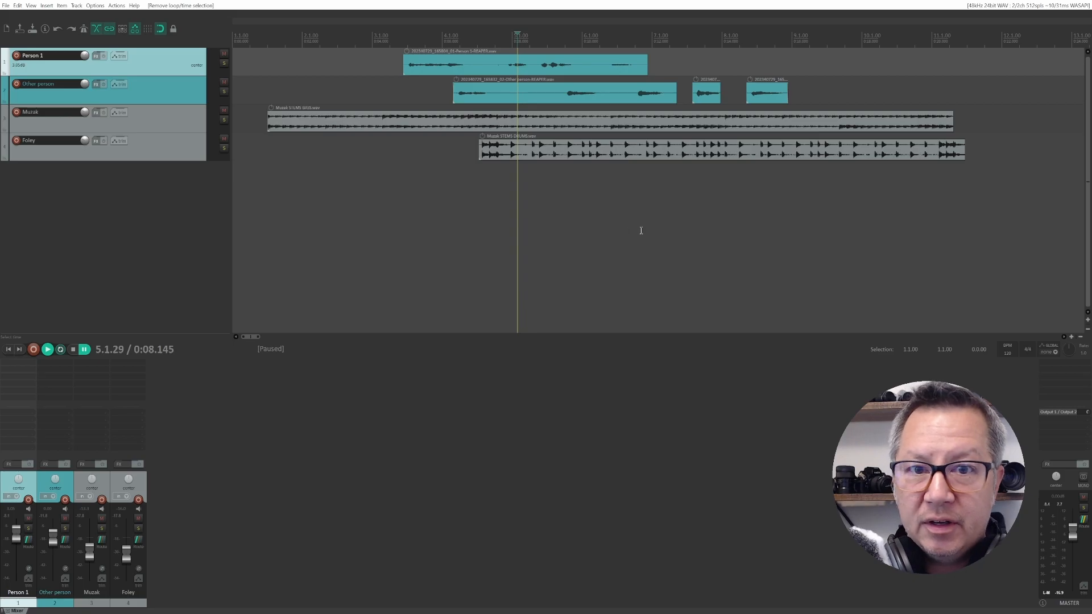
click(580, 158)
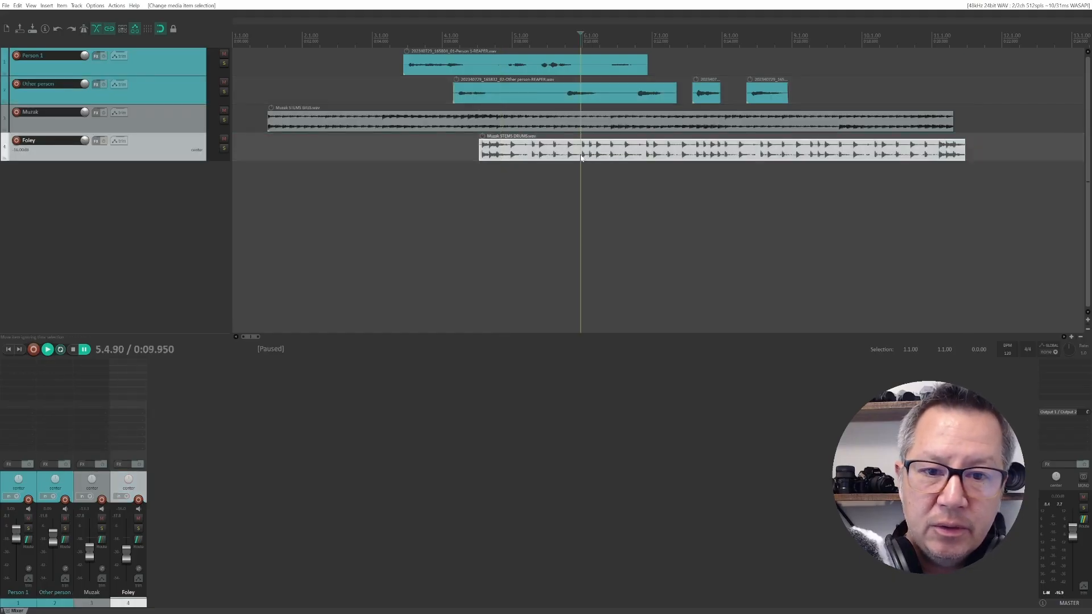
click(556, 97)
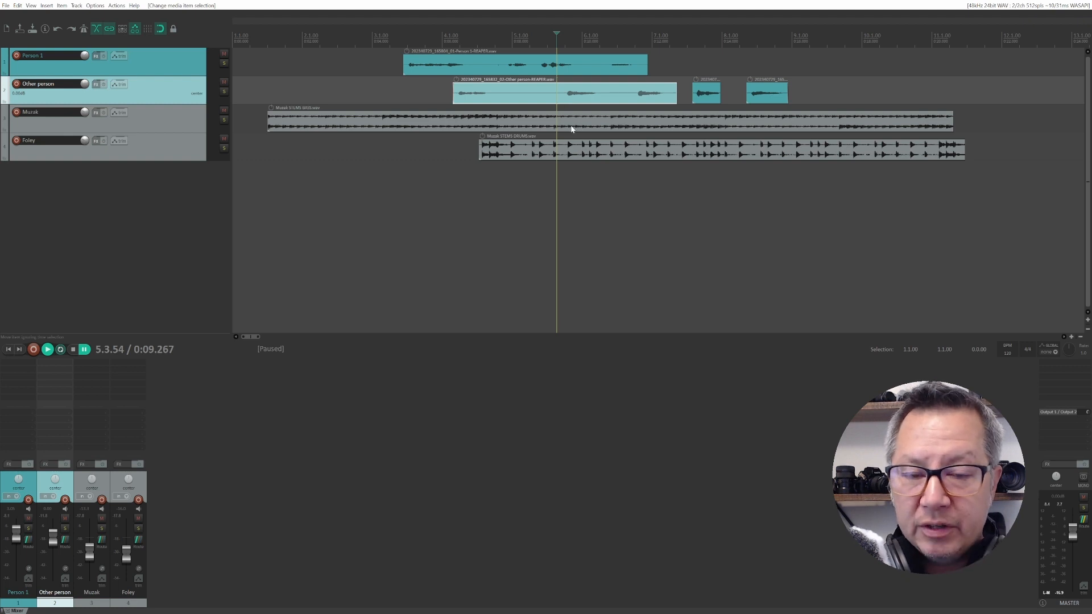
Move the first Other person item slightly earlier and undo the move, then select the Person 1 item.
drag(524, 95, 512, 95)
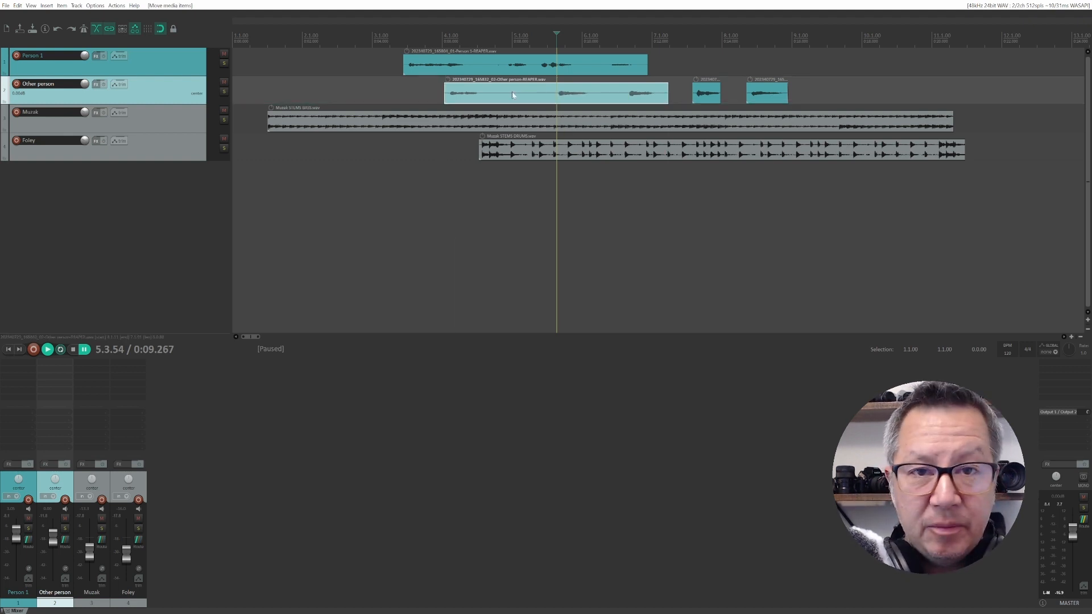
key(ctrl+z)
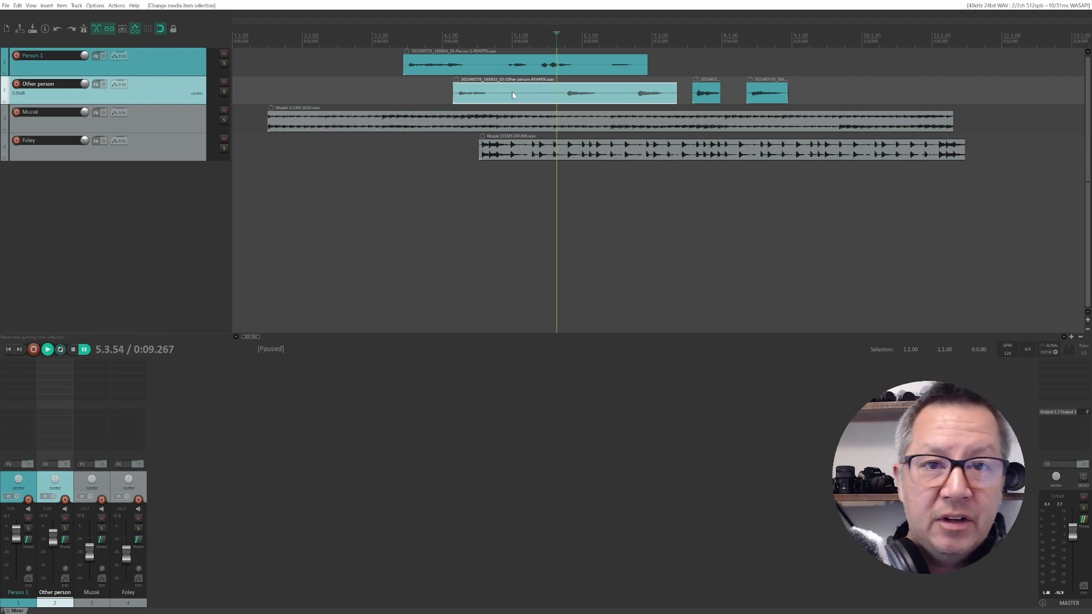
drag(526, 65, 405, 67)
click(510, 84)
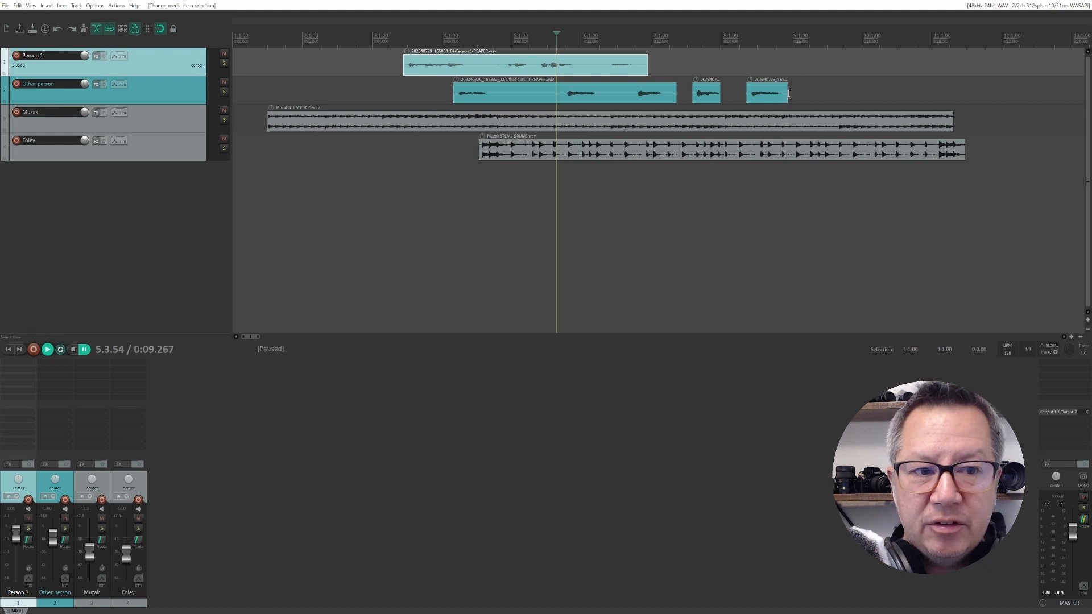
Trim the ends of the last and first Other person items, and adjust the fade-out on the recorded REAPER.wav item.
mouse_move(787, 95)
mouse_down()
mouse_move(798, 94)
mouse_move(785, 100)
mouse_up()
drag(677, 96, 663, 100)
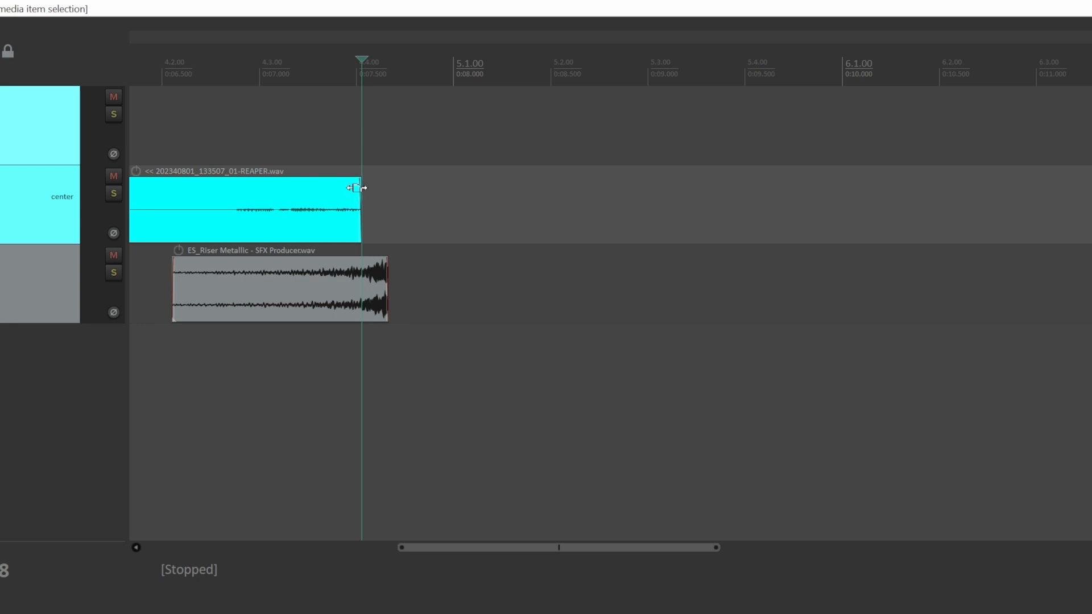
drag(356, 183, 257, 181)
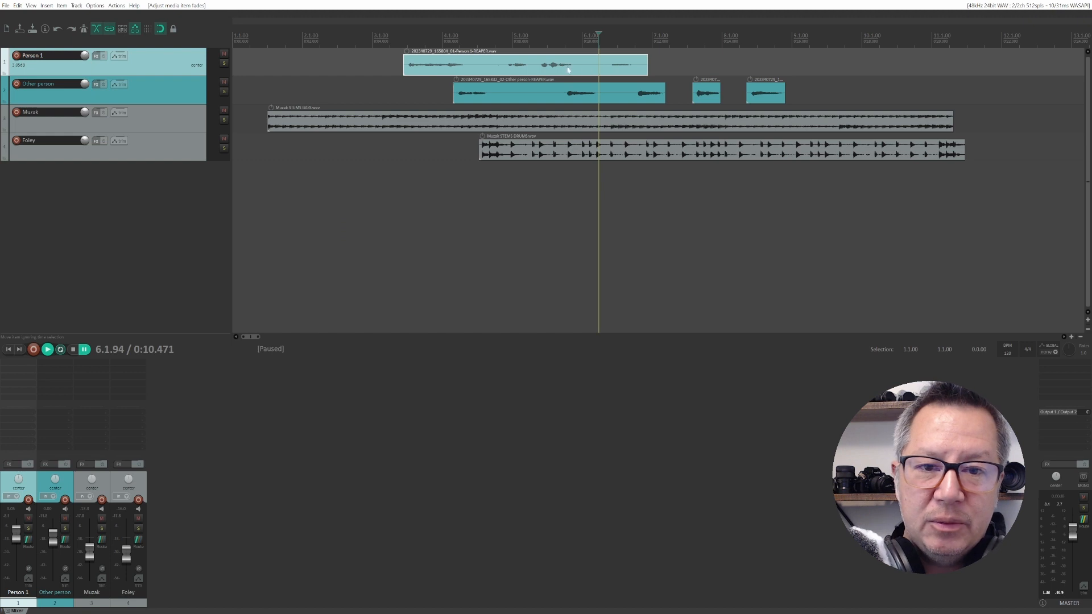
Place the edit cursor on the Person 1 item at 6.2.40 and split the item there.
click(579, 69)
click(595, 69)
click(605, 69)
click(576, 67)
click(588, 66)
click(606, 69)
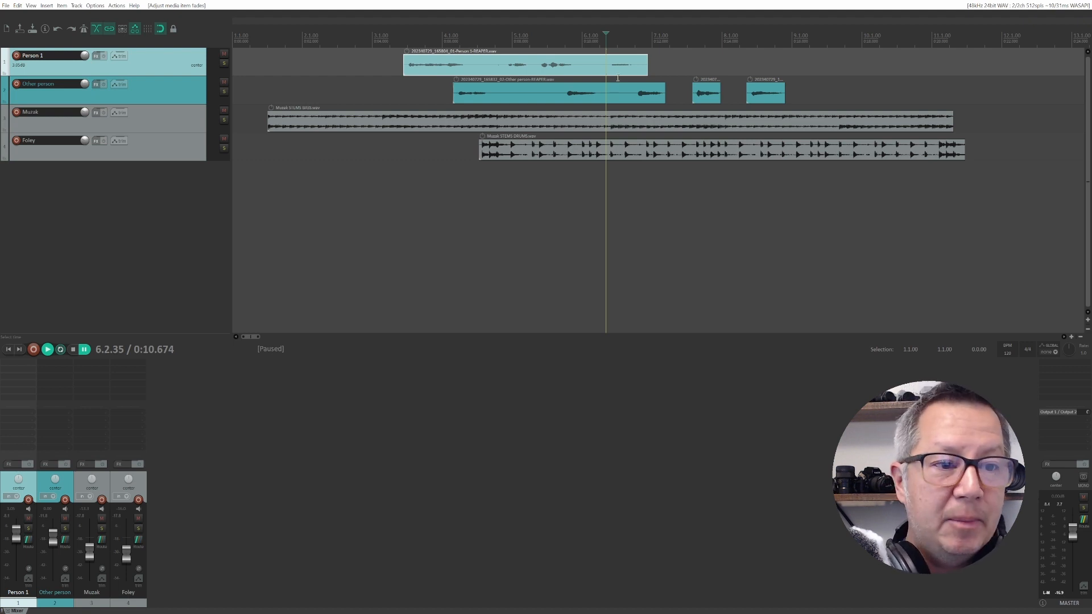
click(607, 76)
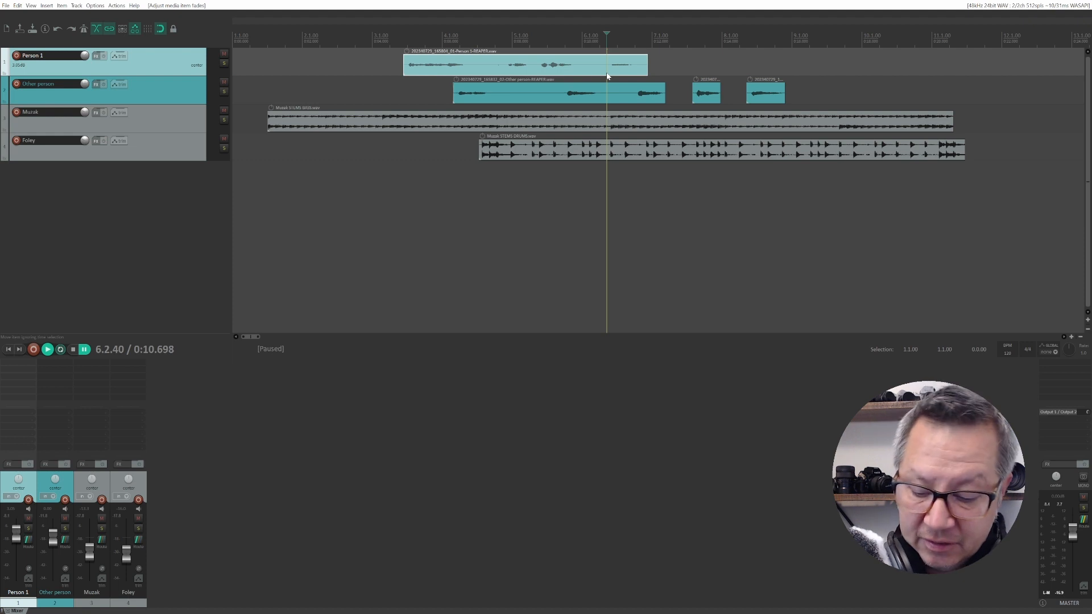
key(s)
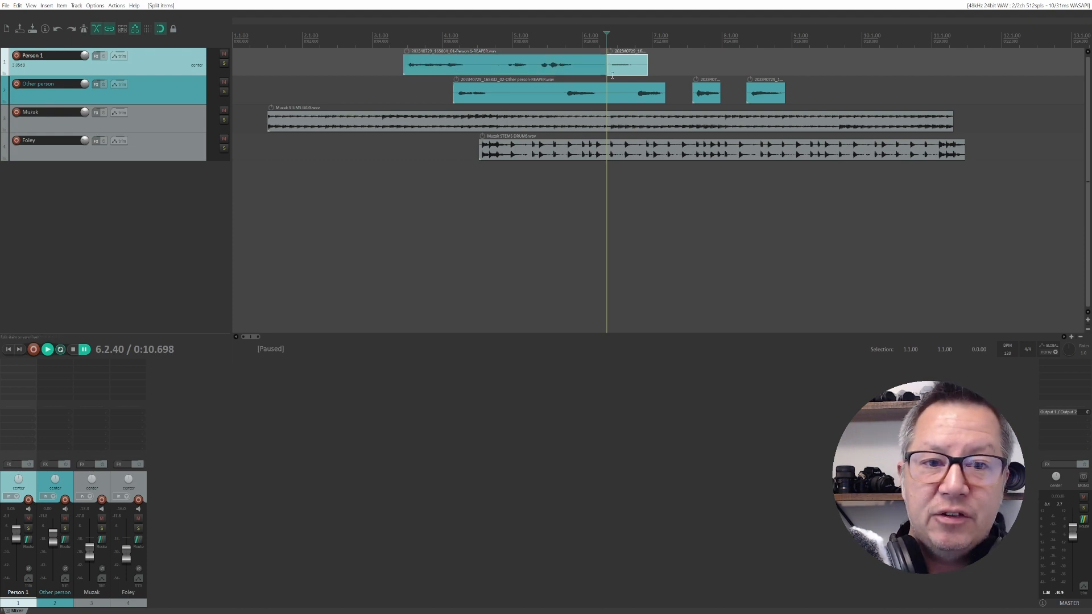
Move the split-off end piece of the Person 1 item later on the timeline and undo the move.
mouse_move(628, 71)
mouse_down()
mouse_move(654, 69)
mouse_move(627, 70)
mouse_move(645, 68)
mouse_up()
key(ctrl+z)
key(ctrl+z)
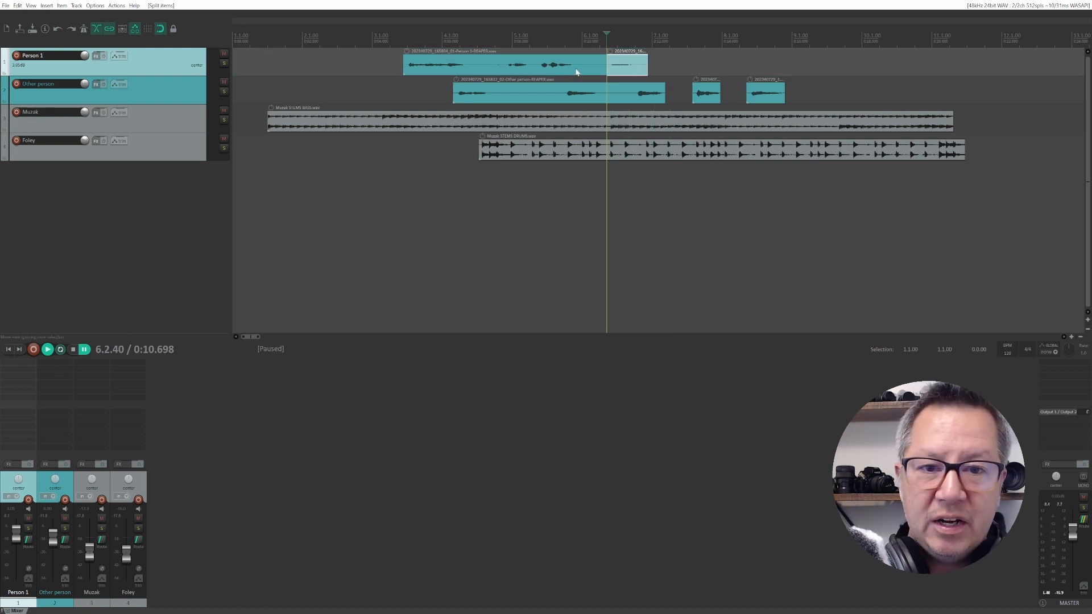
Cut out the Person 1 section between 5.4.63 and 6.2.40 and move the remaining end piece slightly earlier.
click(575, 72)
key(s)
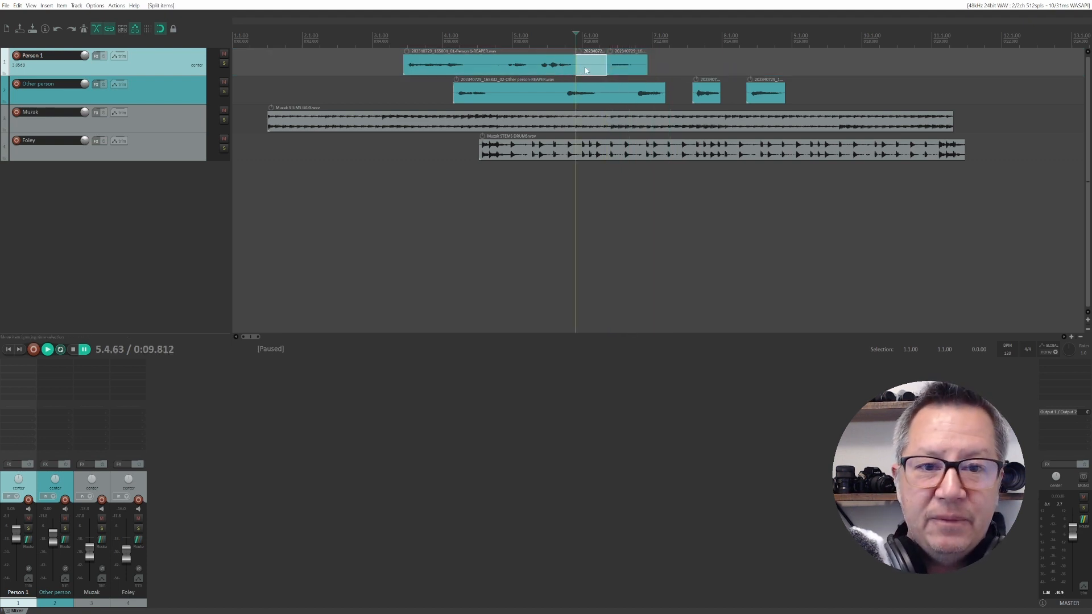
click(590, 71)
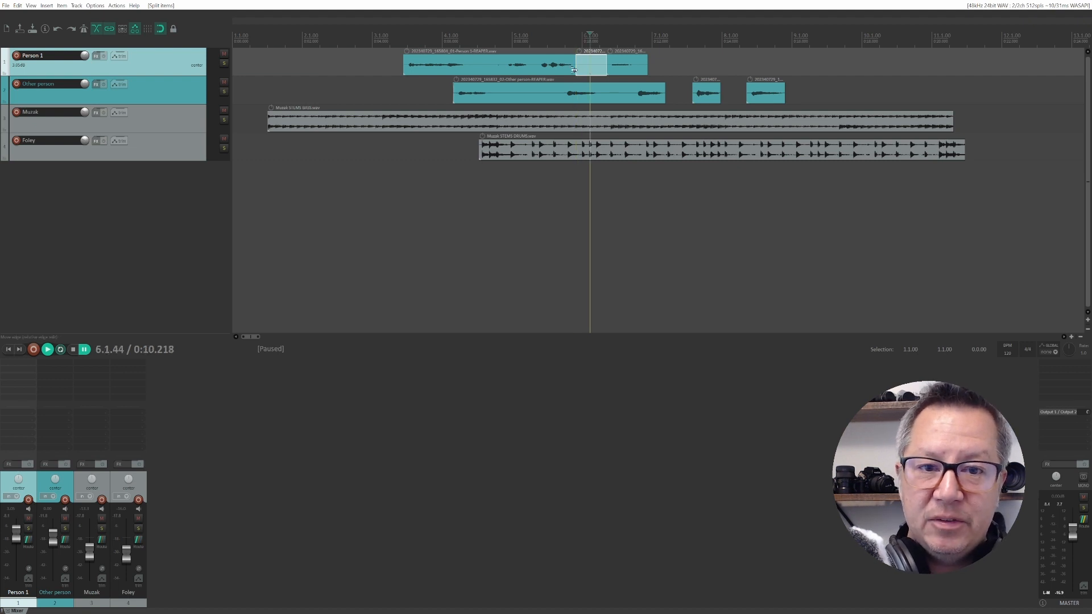
key(Delete)
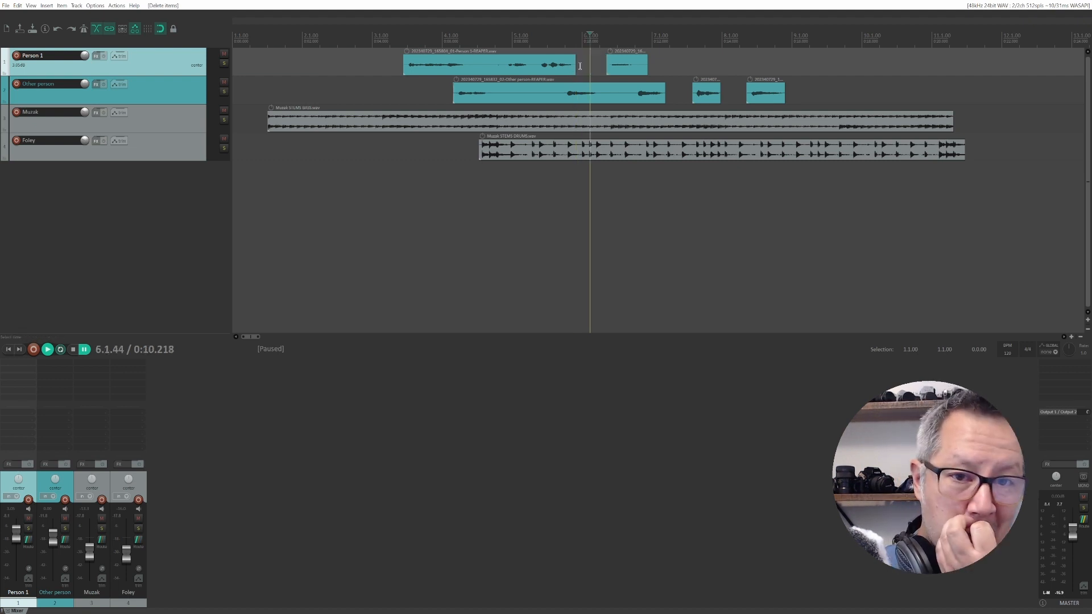
drag(626, 67, 583, 68)
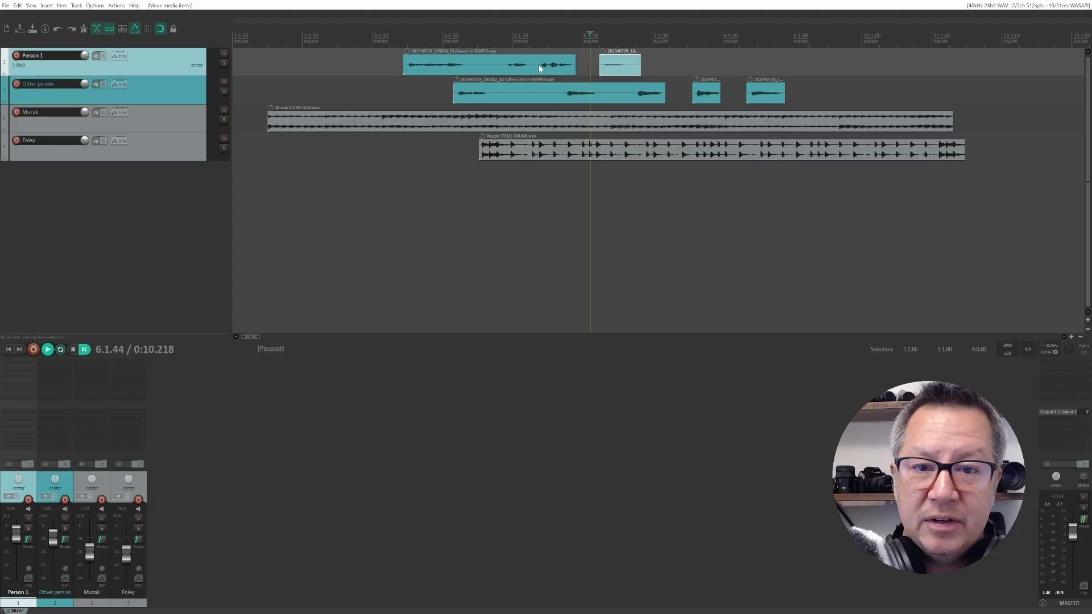
Split the first Person 1 item at 5.2.46 and again slightly before that point.
click(538, 67)
key(s)
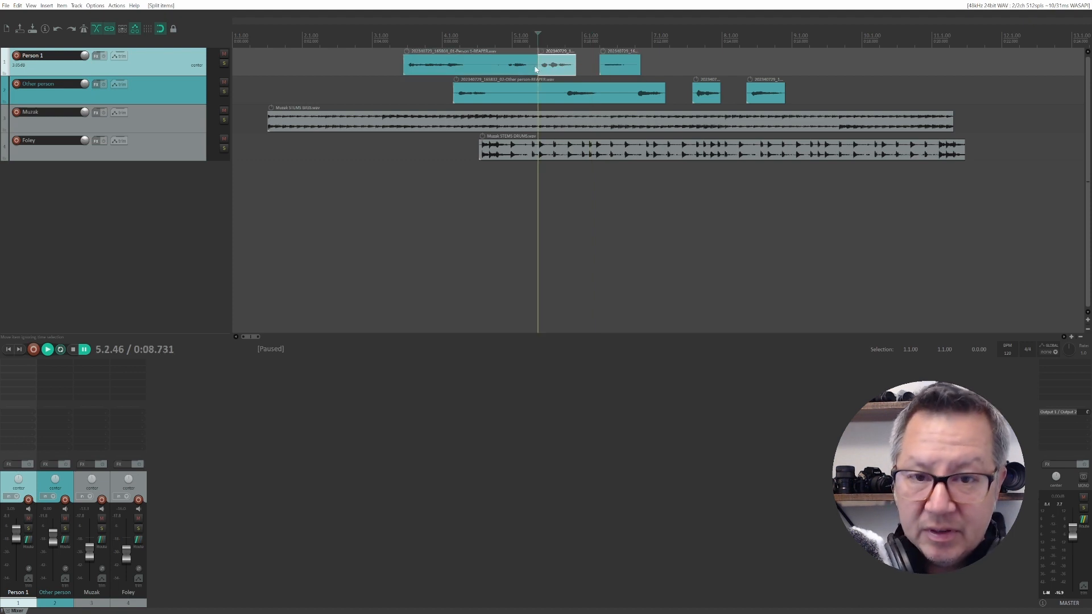
click(531, 71)
key(s)
Split the first Other person item just before its second phrase and again shortly after its first phrase.
click(567, 95)
key(s)
click(486, 99)
double_click(491, 98)
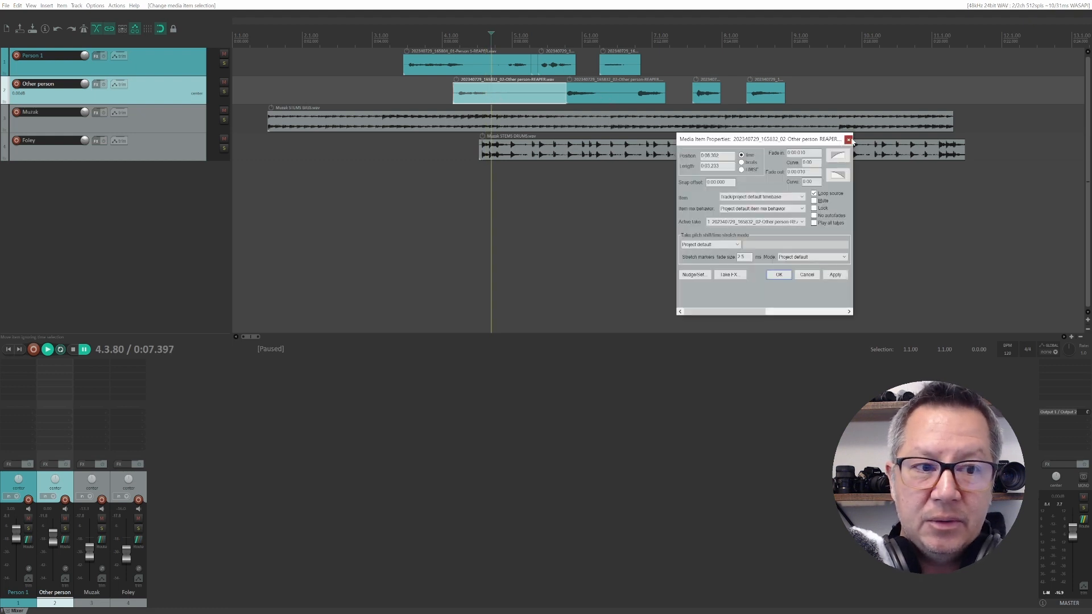
click(848, 139)
click(493, 101)
key(s)
Split the Person 1 item after its first phrase and the Other person item before its last phrase, then select that last piece.
click(468, 67)
key(s)
click(602, 85)
key(s)
click(630, 96)
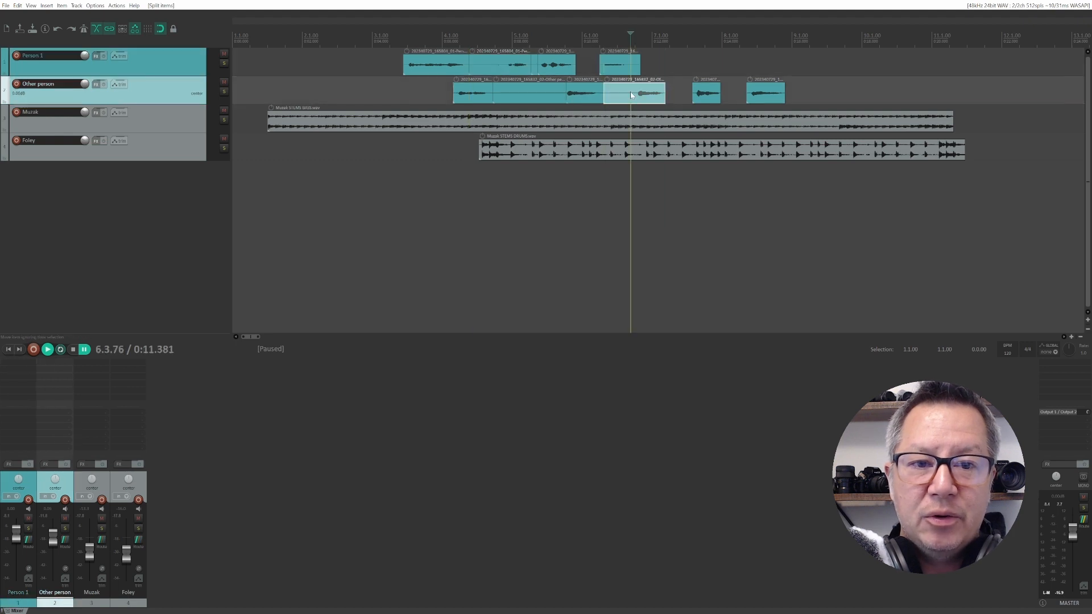
Split the selected Other person item at 6.3.76 and delete the two silent pieces between that track's phrases.
key(s)
click(616, 96)
key(Delete)
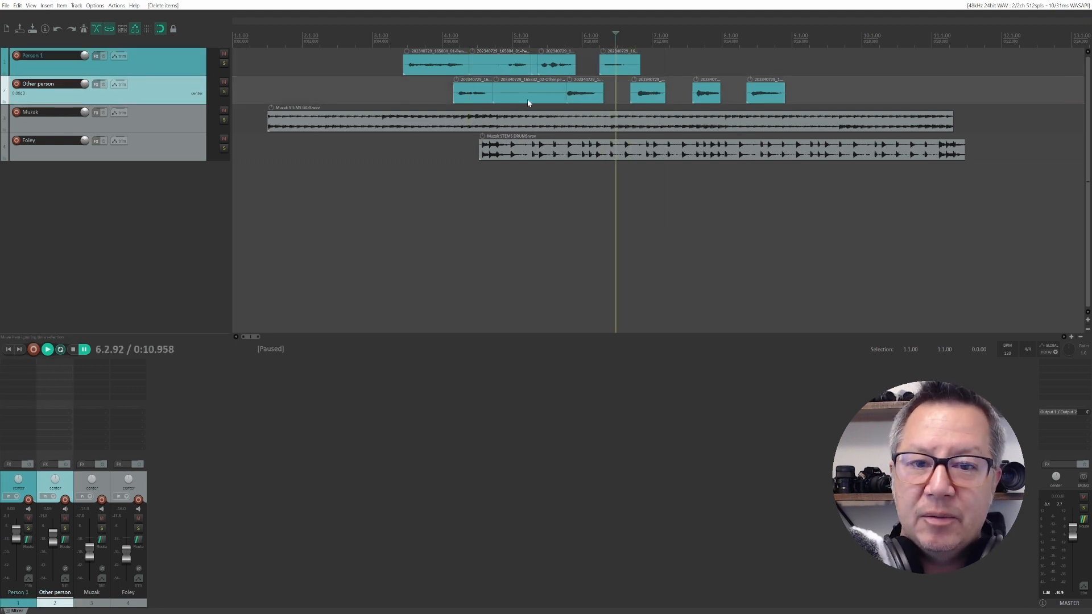
click(527, 96)
key(Delete)
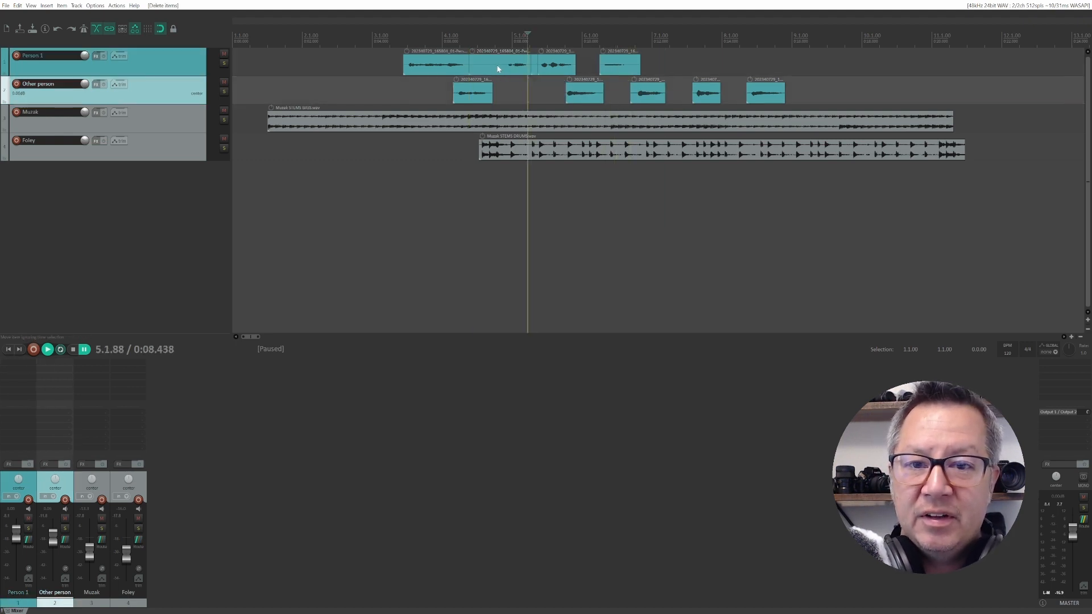
Delete the silent Person 1 piece near 5.2, then split the preceding item at 4.4.59 and delete its silent first part.
click(536, 72)
key(Delete)
click(505, 71)
key(s)
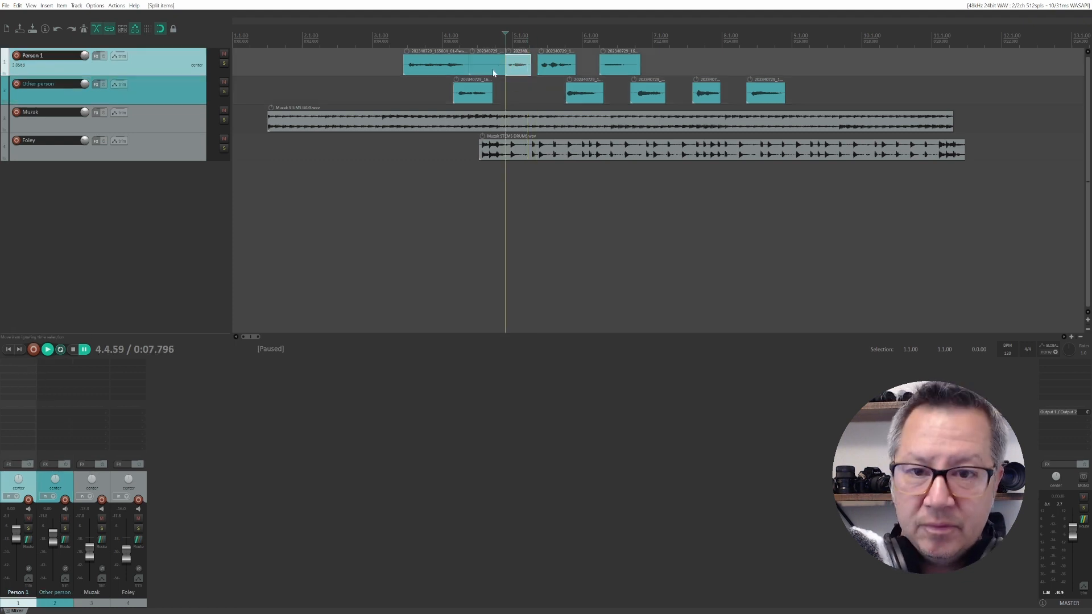
click(493, 70)
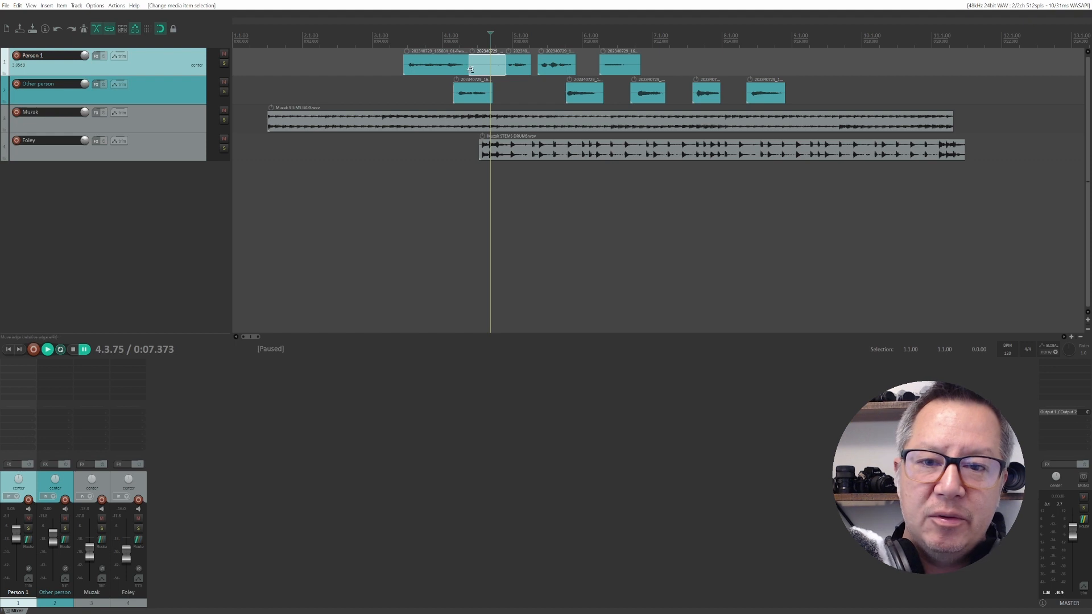
key(Delete)
Move the short second Person 1 item slightly earlier and play the result.
mouse_move(525, 71)
mouse_down()
mouse_move(507, 72)
mouse_move(523, 75)
mouse_up()
key(space)
key(space)
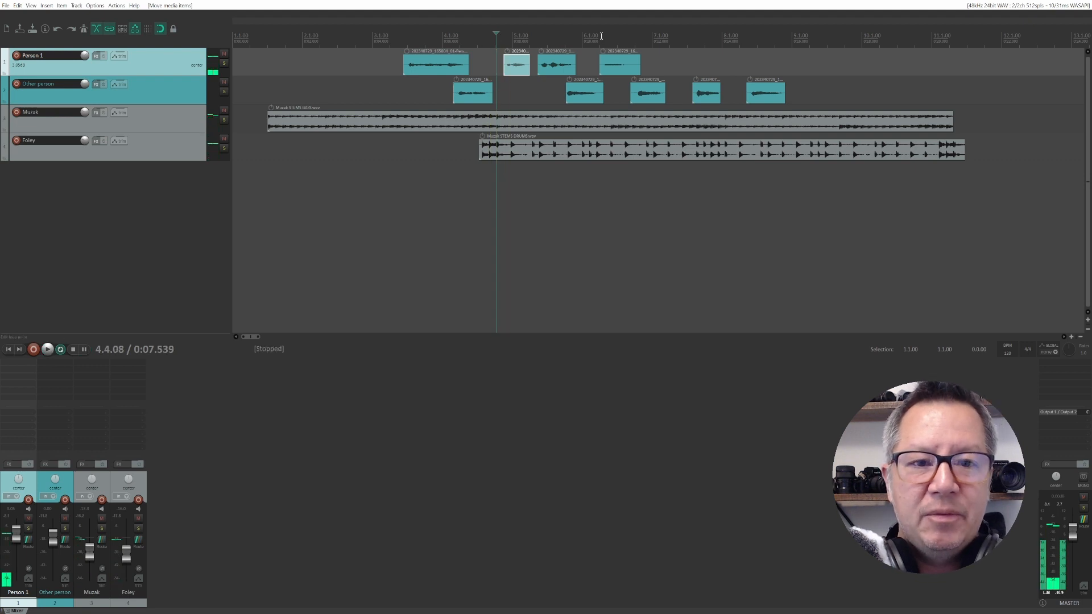
Play the passage around the third Other person item and move that item slightly earlier.
click(613, 35)
click(625, 30)
key(space)
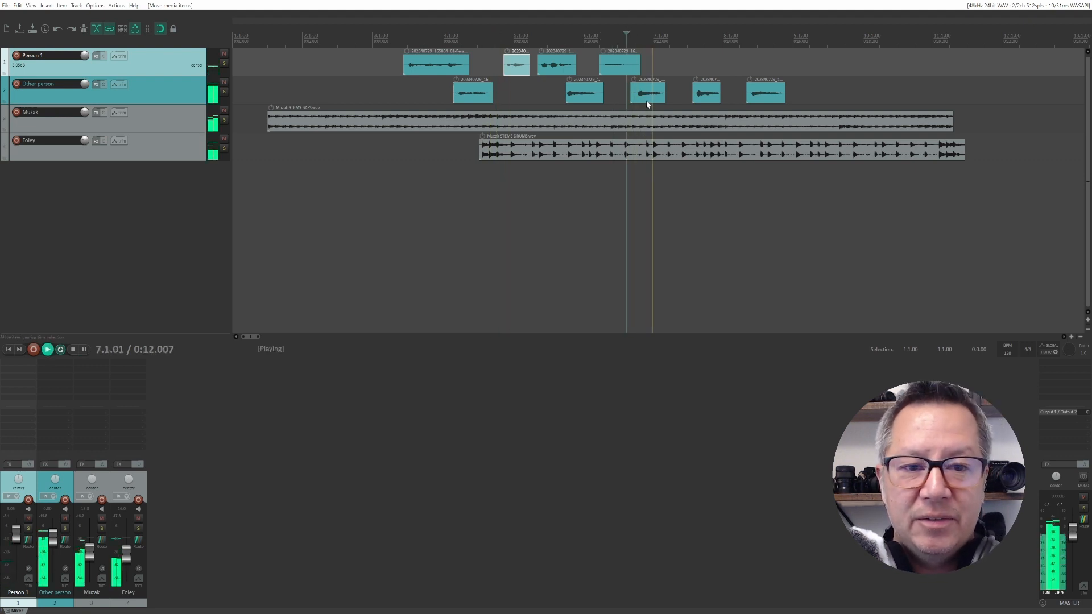
key(space)
drag(643, 100, 635, 98)
key(space)
key(space)
Play the dialogue repeatedly from 6.2.83 to check the timing of the moved items.
click(613, 42)
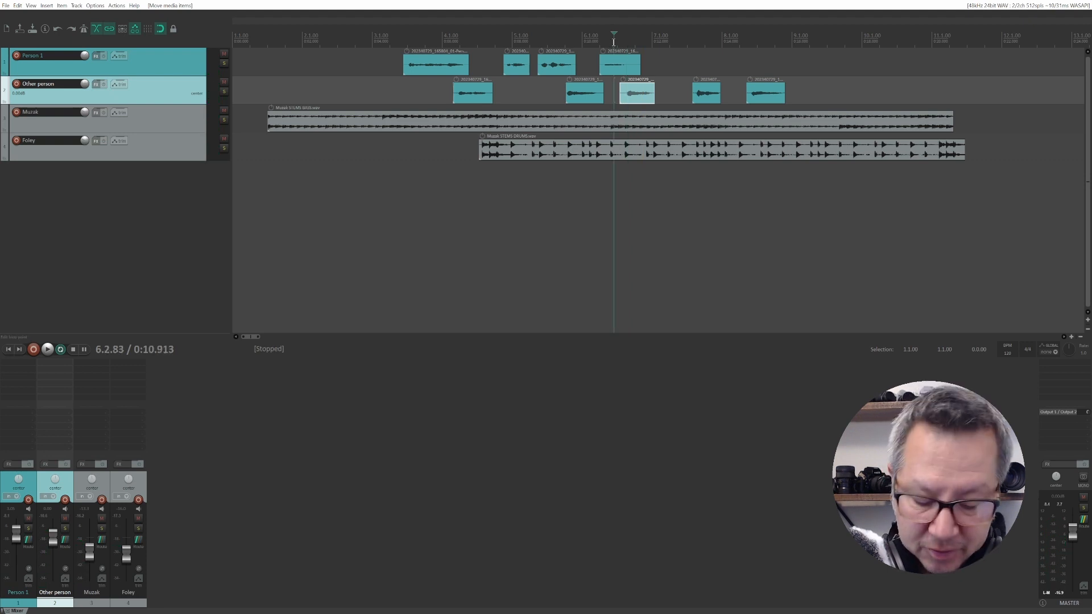
key(space)
key(space)
key(space)
key(space)
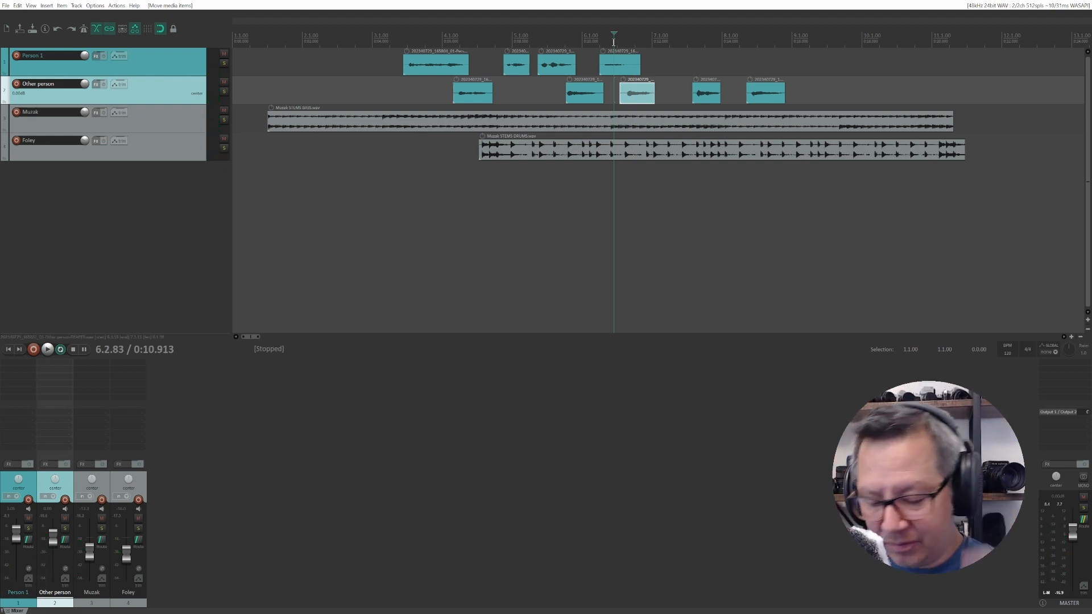
key(space)
key(space)
key(space)
key(space)
key(space)
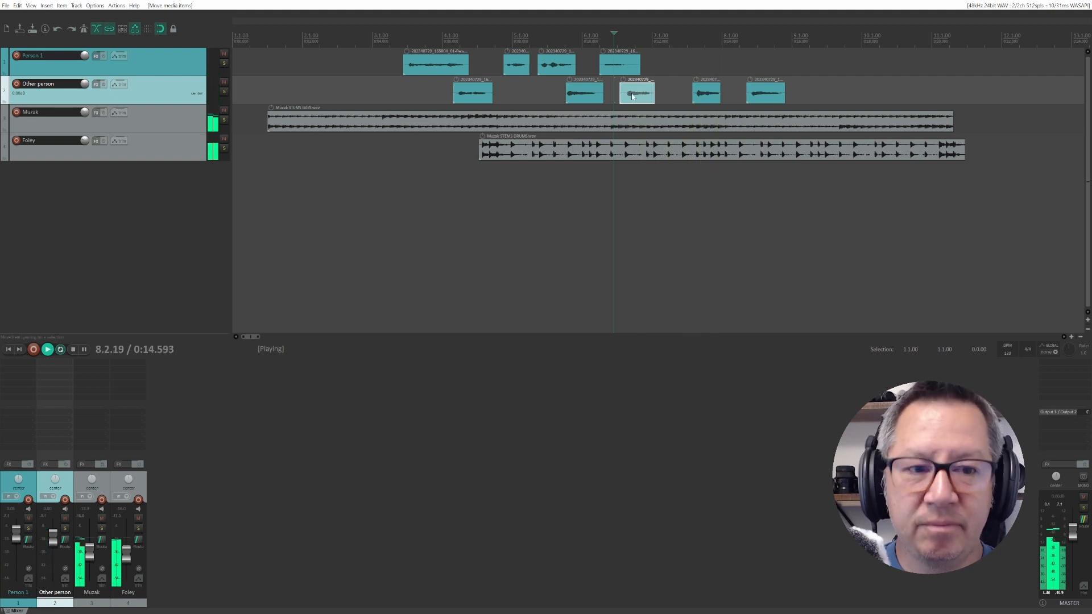
key(space)
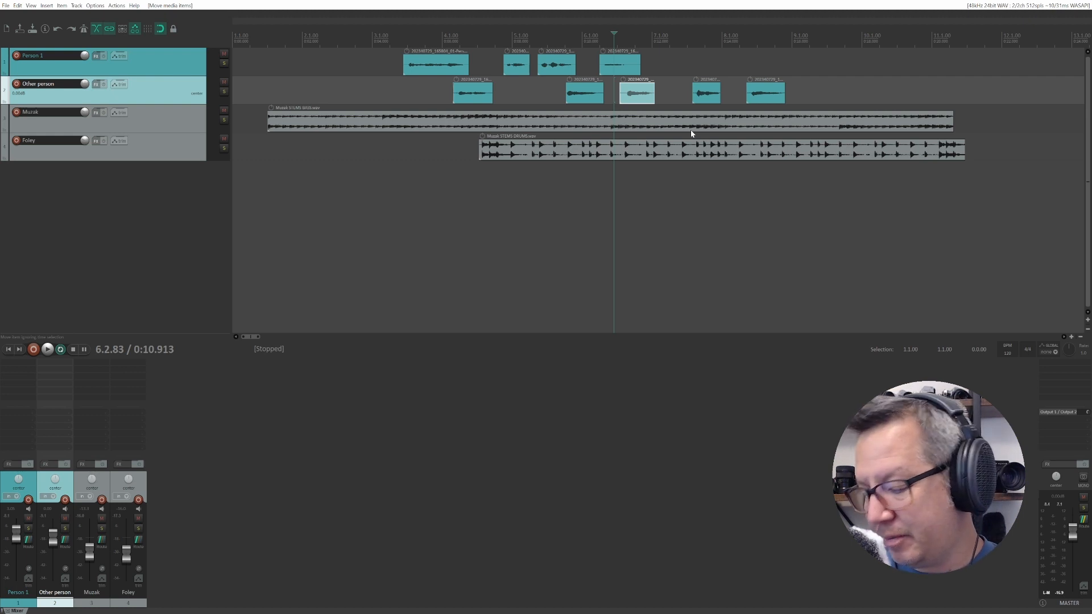
Place the edit cursor on the Foley drum hit at 6.2.63 and shift the drums item by hand in the close-up view.
scroll(637, 130, up, 8)
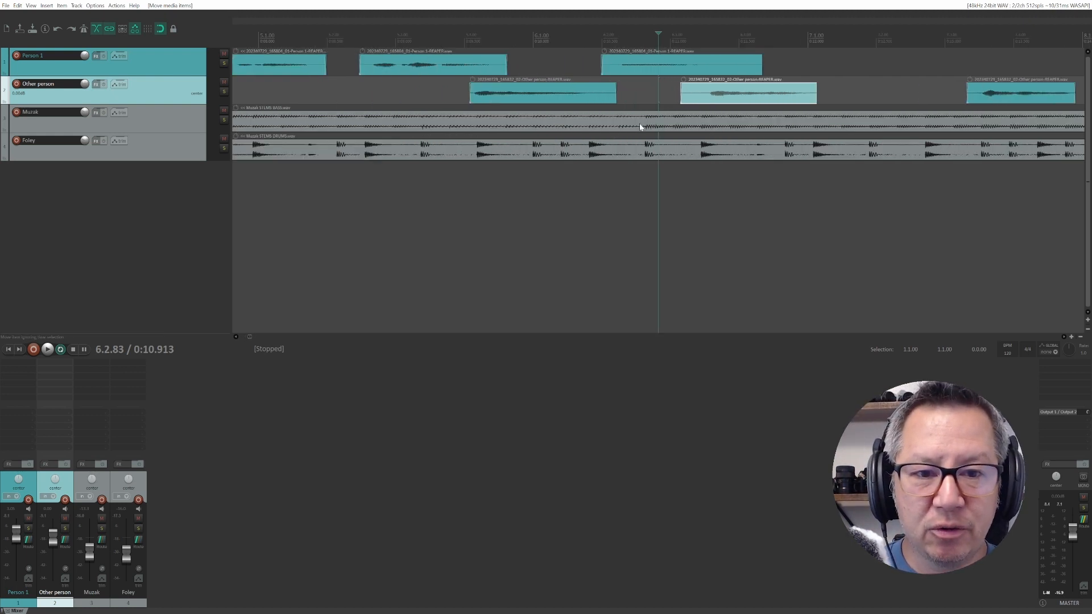
scroll(639, 126, up, 5)
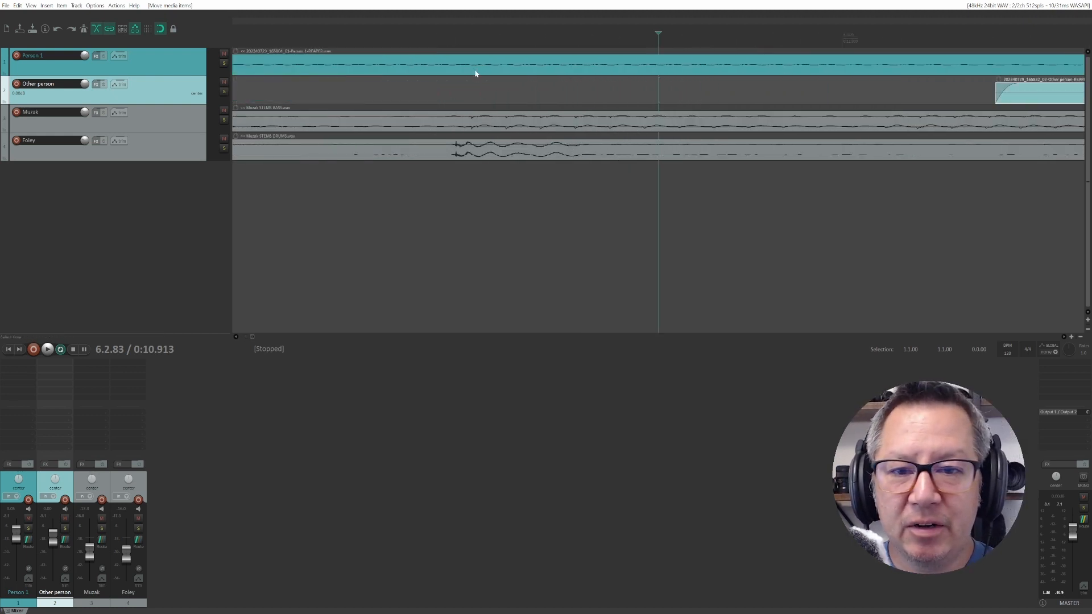
click(455, 45)
scroll(480, 153, up, 4)
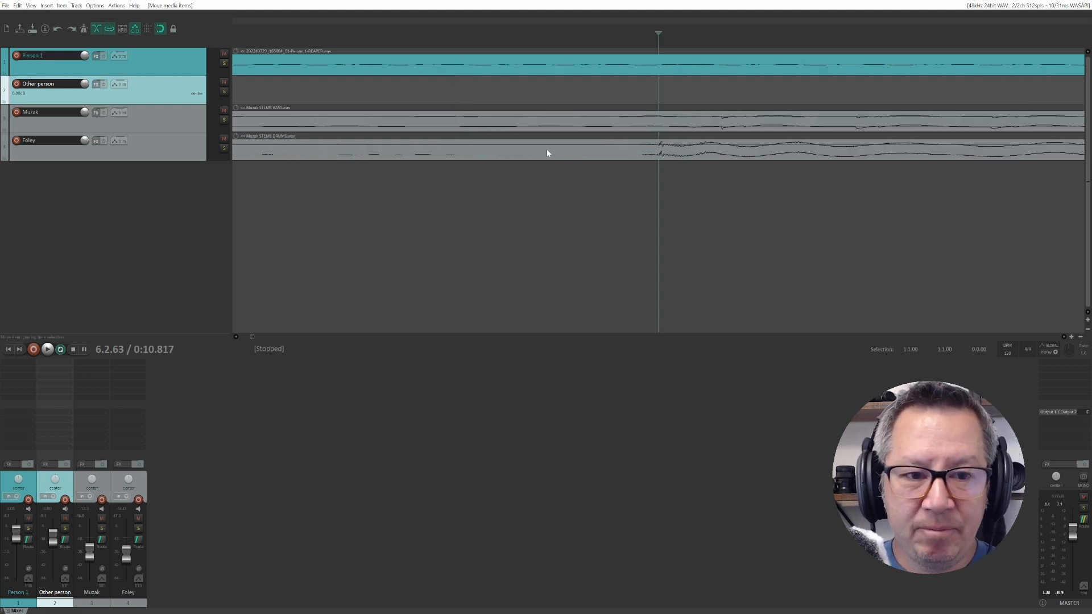
scroll(562, 151, down, 2)
scroll(663, 151, down, 2)
drag(674, 153, 705, 163)
scroll(648, 122, down, 6)
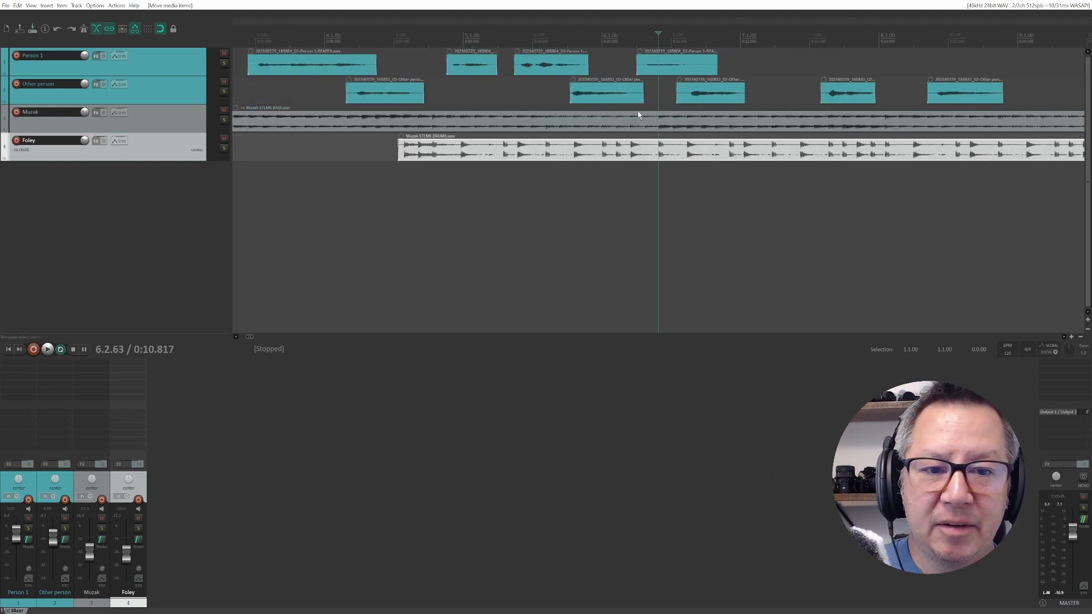
right_click(638, 116)
key(Escape)
scroll(678, 152, down, 3)
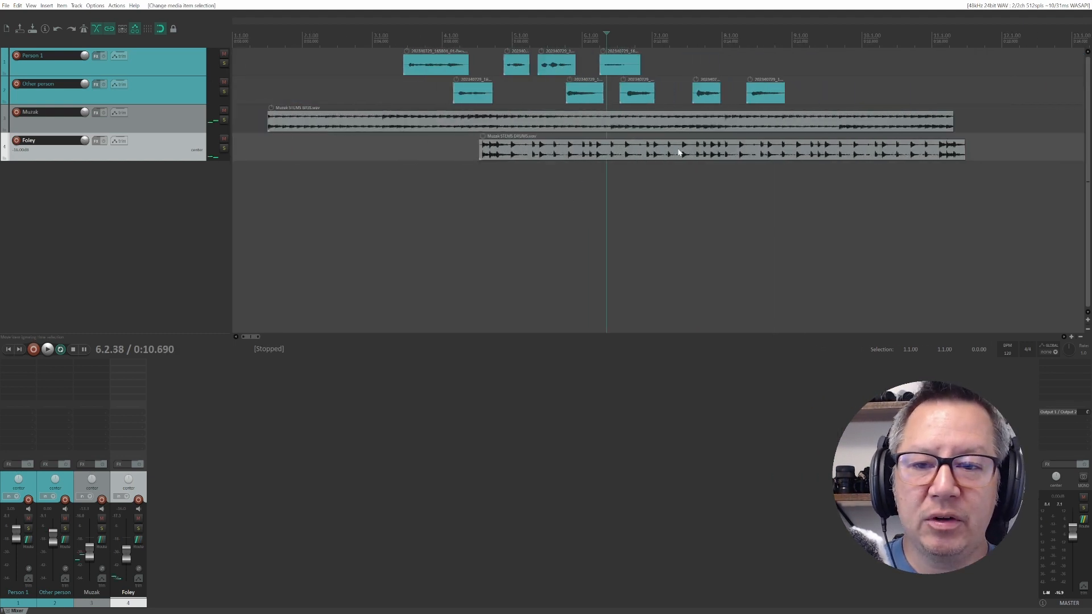
Select the Foley drums item and use Nudge/Set Items to shift its position 1 millisecond later.
click(633, 154)
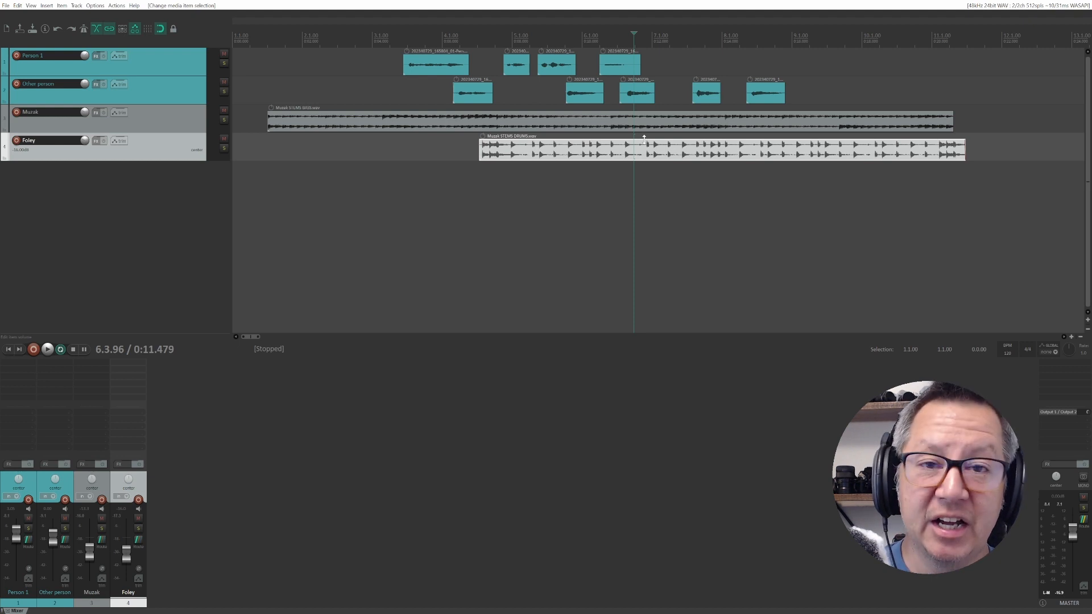
key(n)
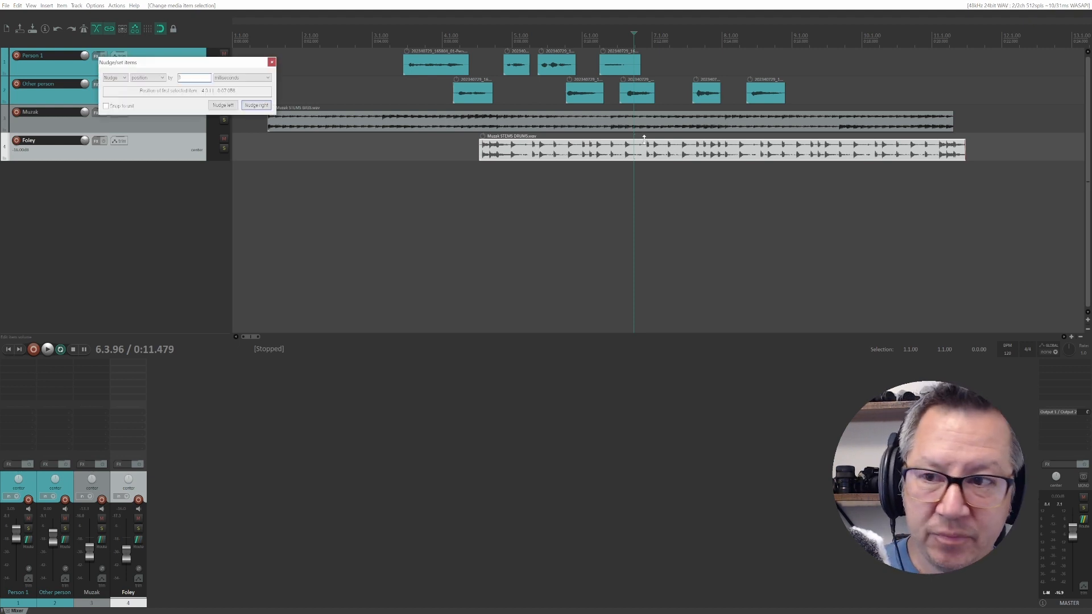
drag(201, 62, 611, 180)
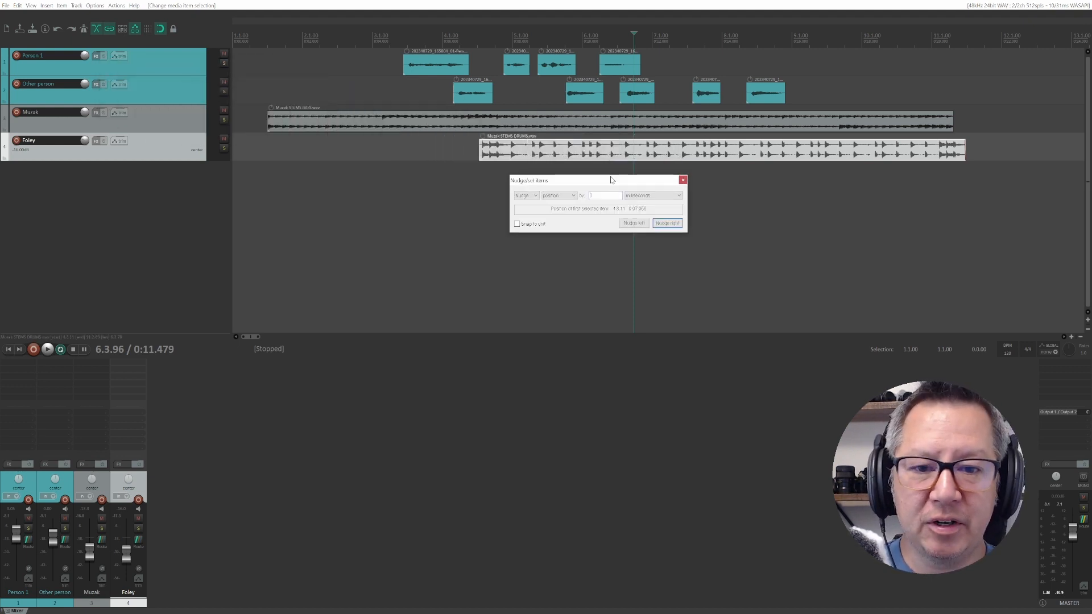
click(661, 223)
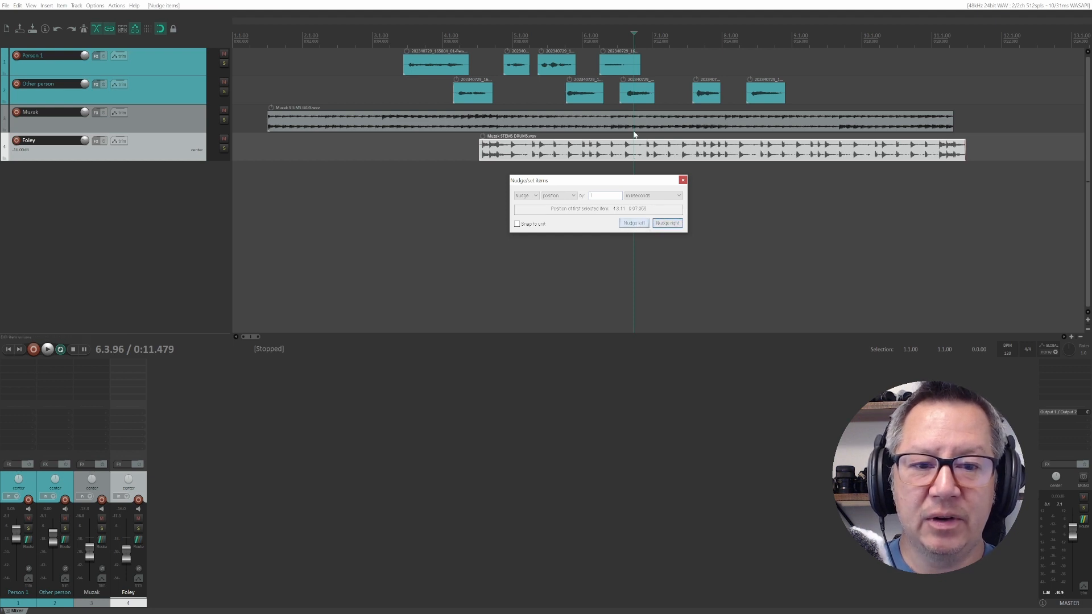
Set the edit cursor at 6.3.44 and nudge the Foley drums item later, then repeatedly earlier, in 1 millisecond steps.
scroll(628, 128, up, 10)
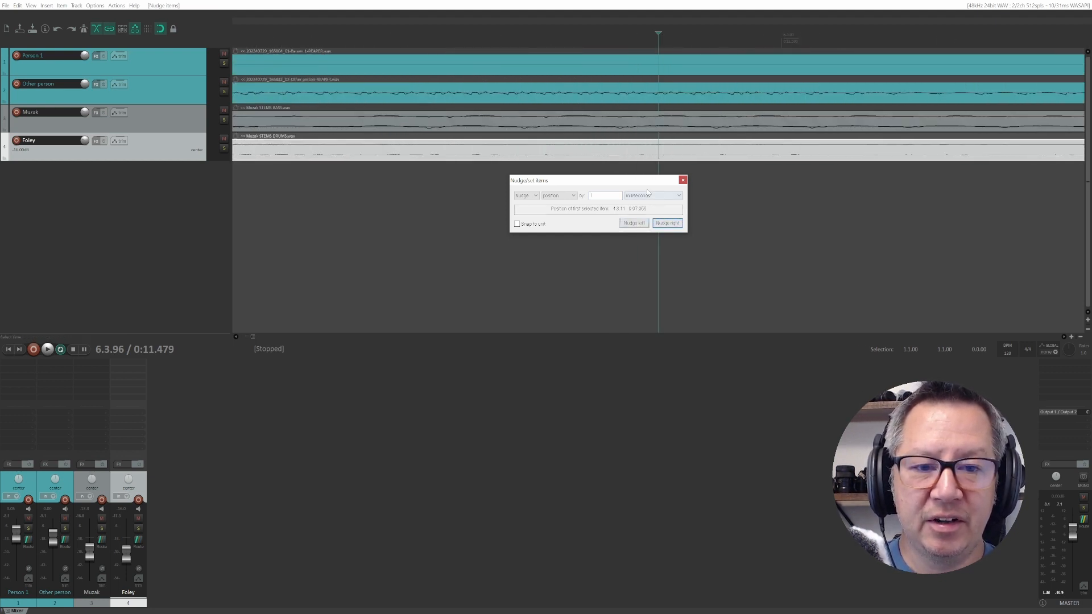
click(616, 156)
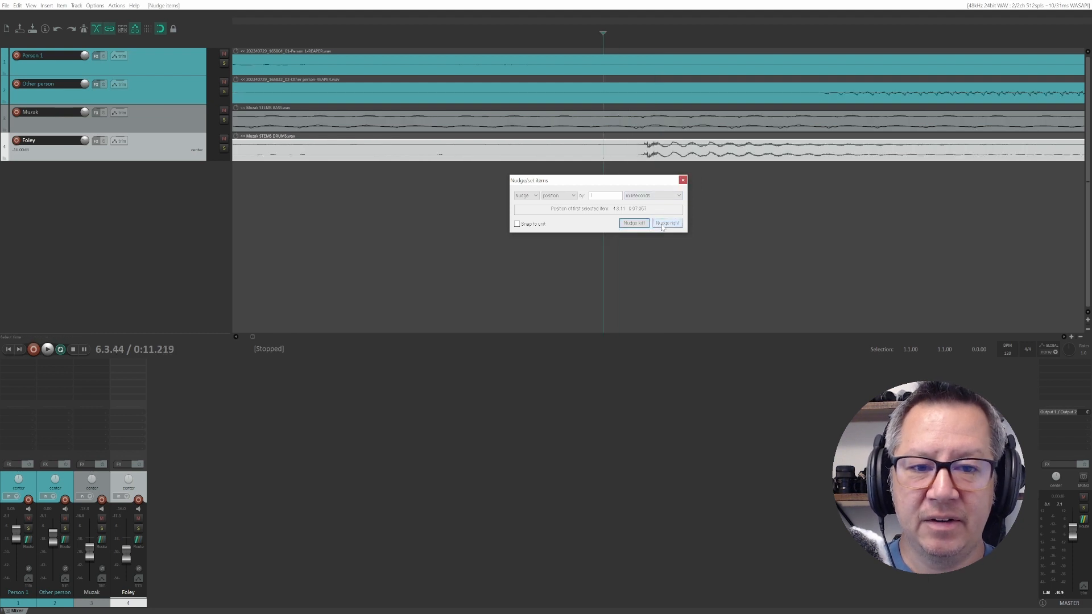
click(661, 224)
click(635, 223)
click(634, 223)
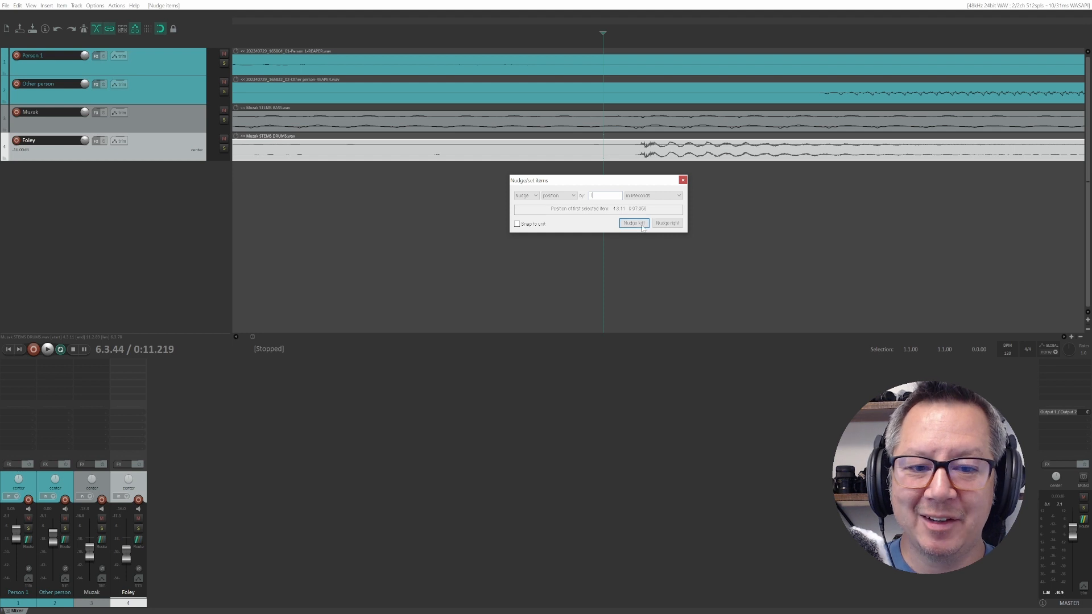
click(637, 224)
click(634, 224)
click(629, 224)
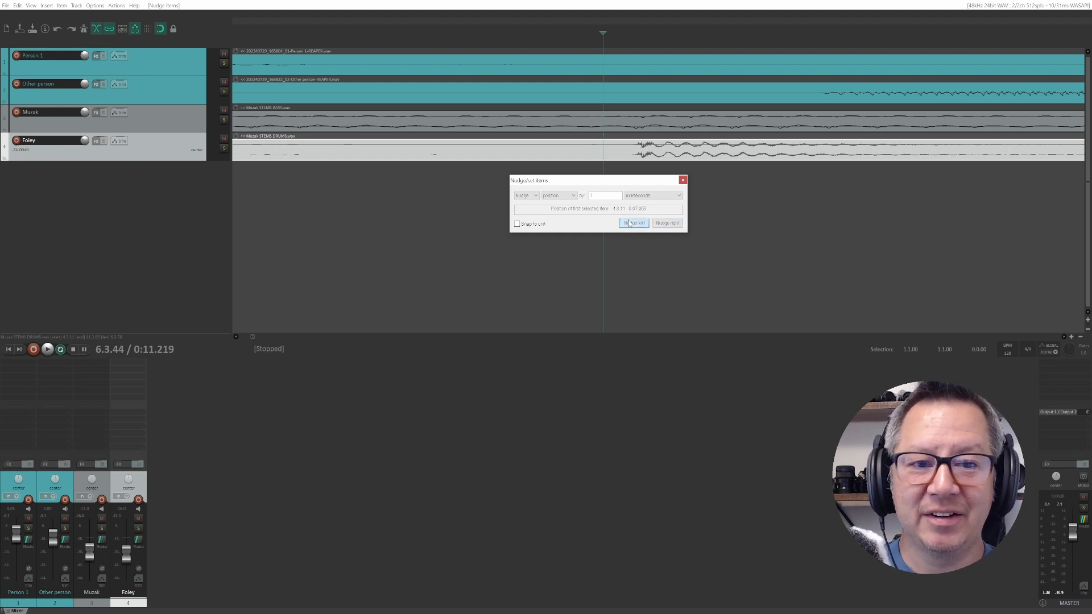
click(682, 180)
Play the time selection from 6.2.29 to 6.3.05 and reopen the nudge settings for the Foley drums item.
scroll(625, 186, down, 5)
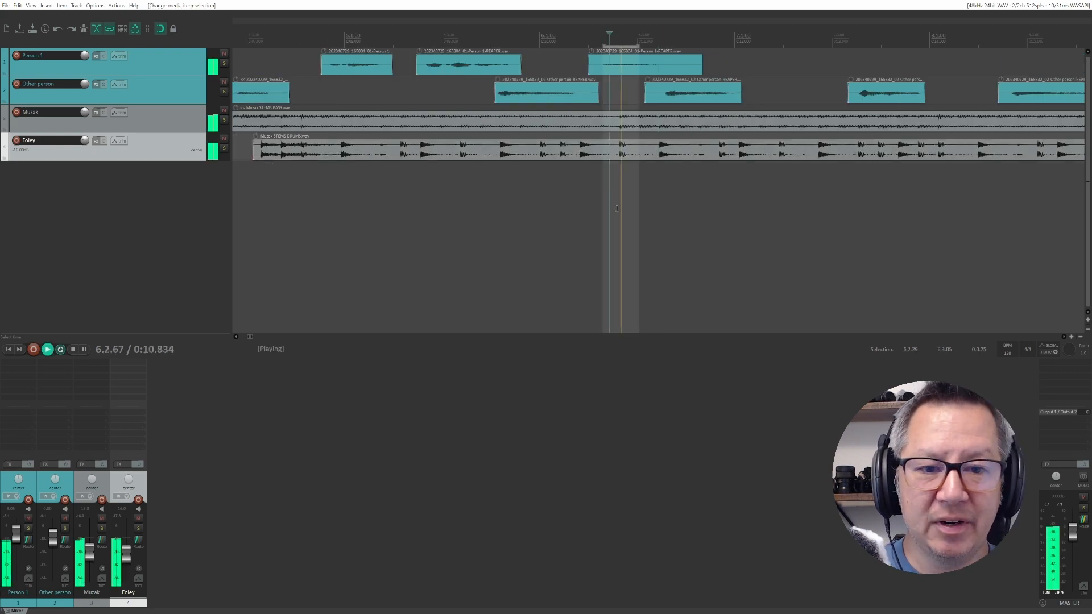
key(space)
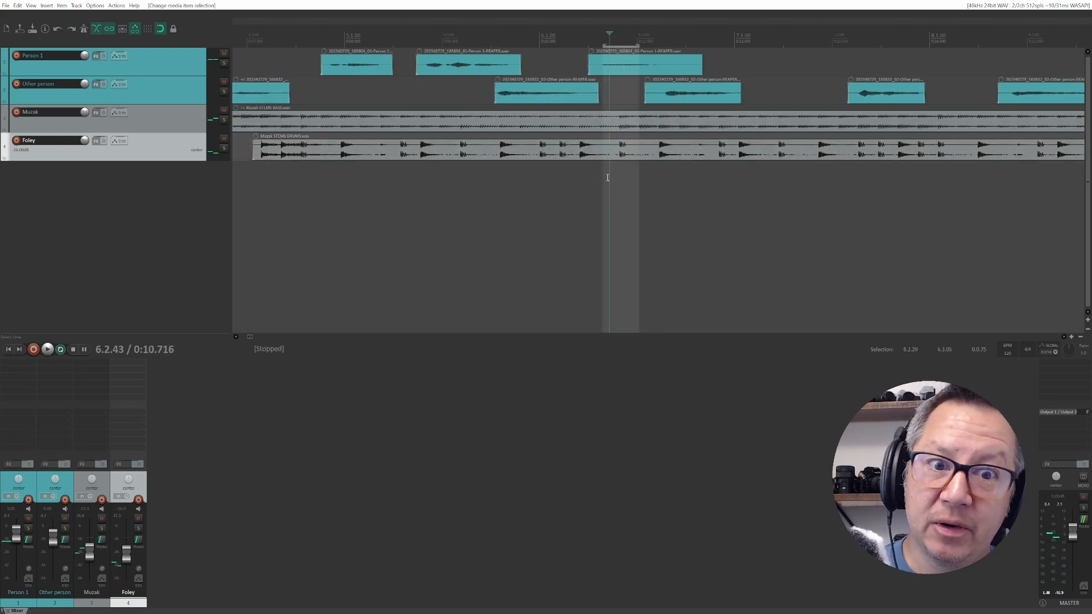
click(619, 154)
key(n)
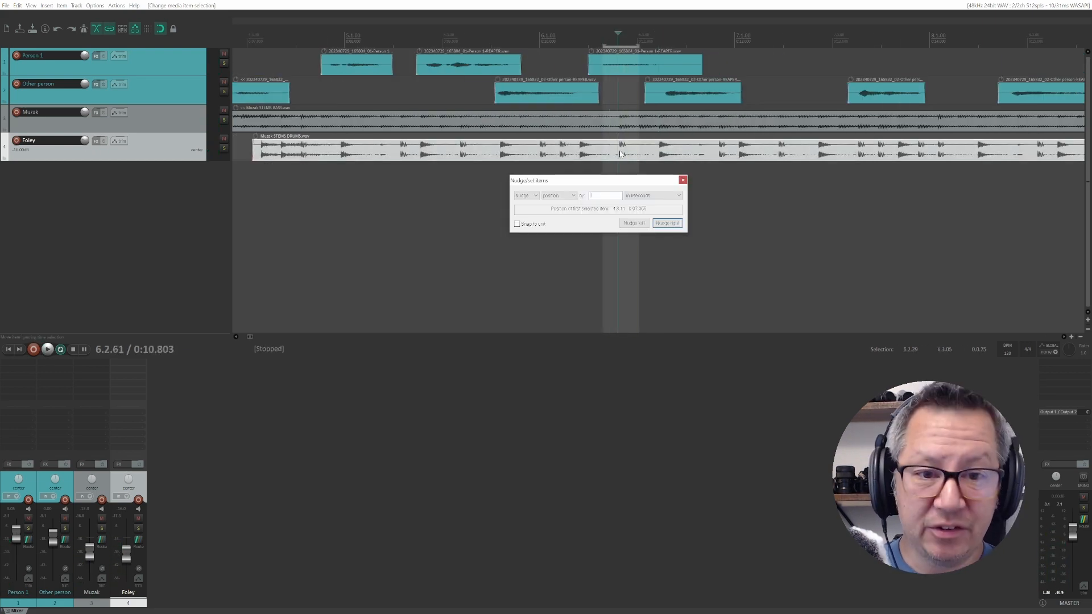
key(space)
Nudge the Foley drums item several milliseconds later and back earlier during playback, then close the nudge settings.
click(665, 226)
click(665, 226)
click(664, 226)
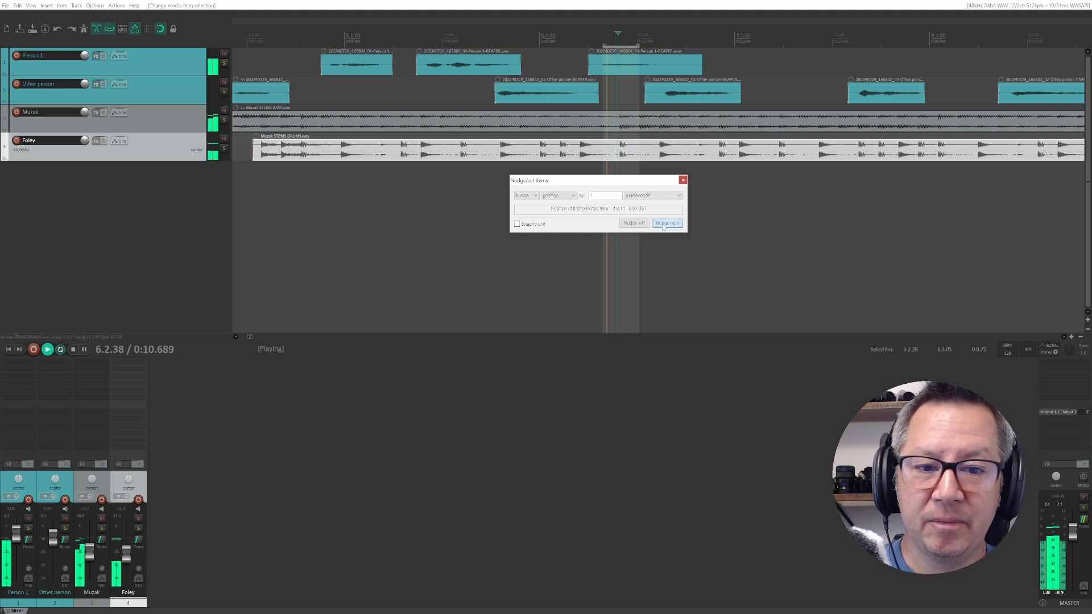
click(665, 225)
click(643, 227)
click(643, 226)
click(643, 226)
key(space)
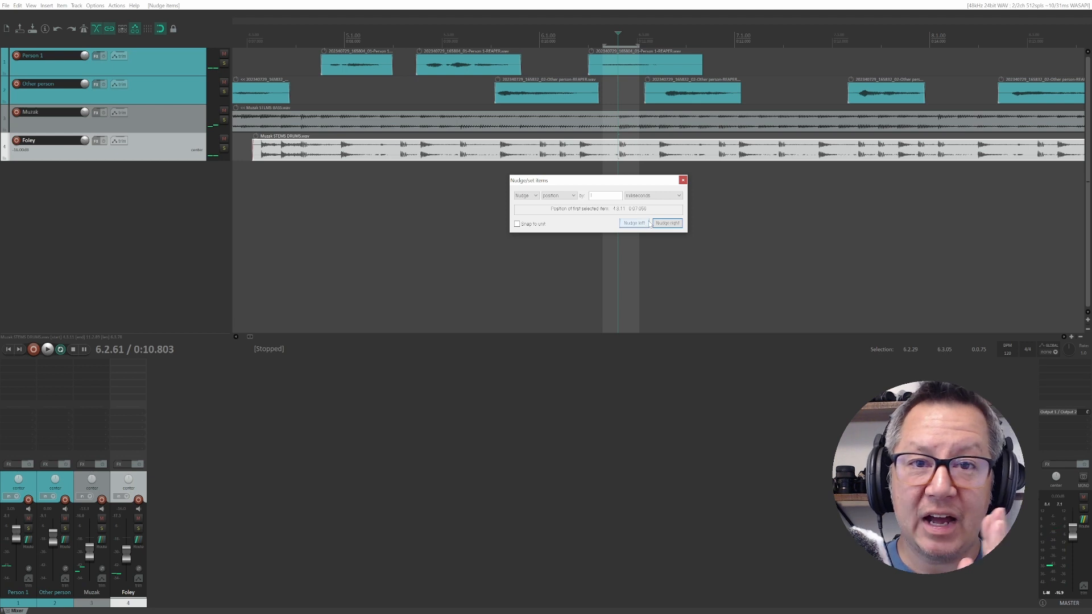
click(681, 181)
Clear the time selection, undo the last move of the selected dialogue items and deselect them.
key(space)
key(space)
click(704, 224)
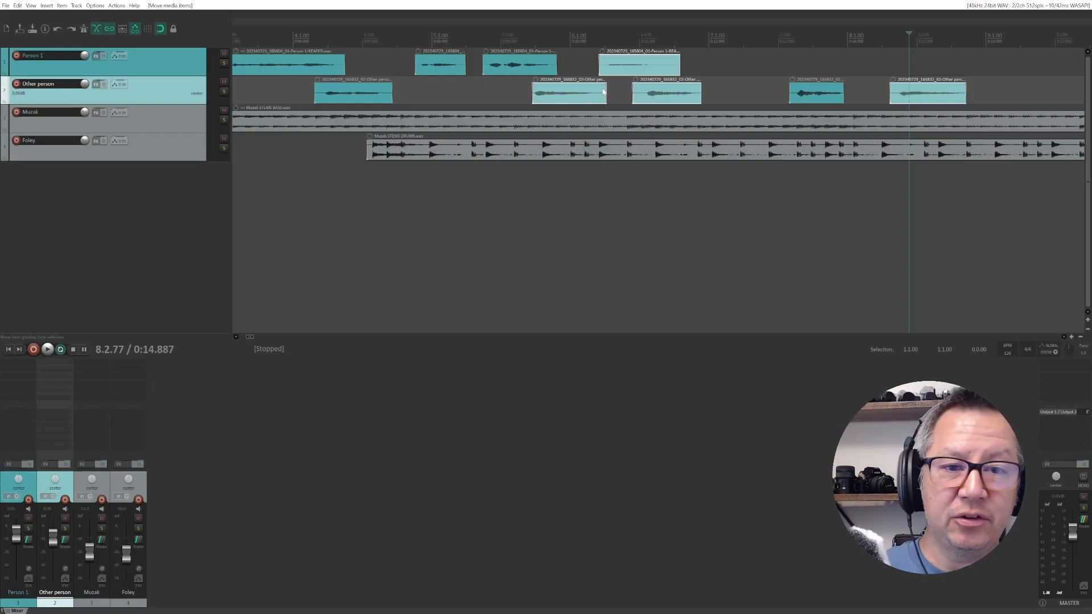
key(ctrl+z)
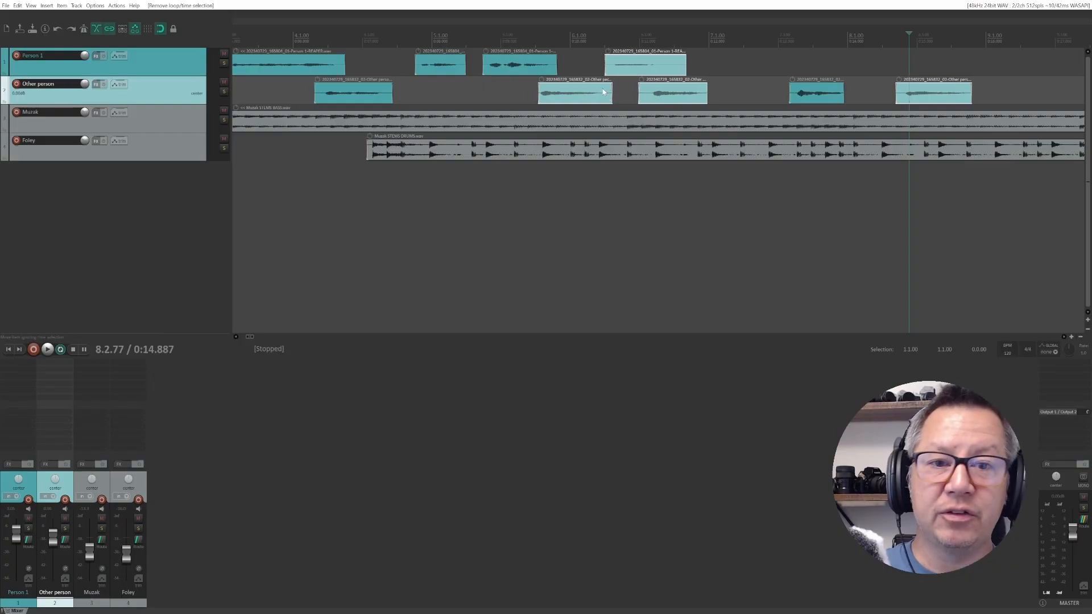
click(483, 92)
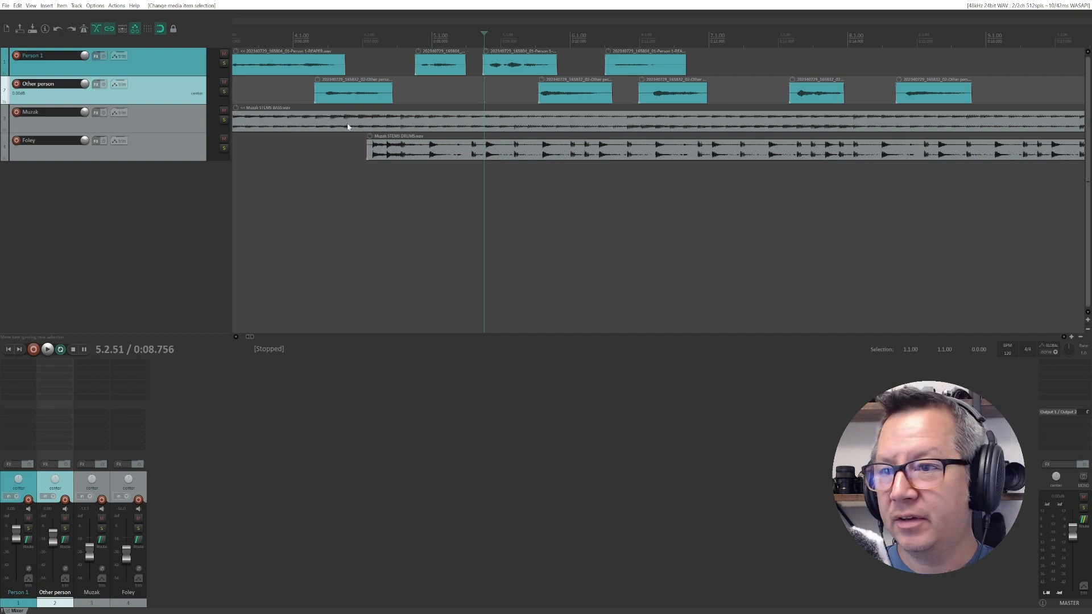
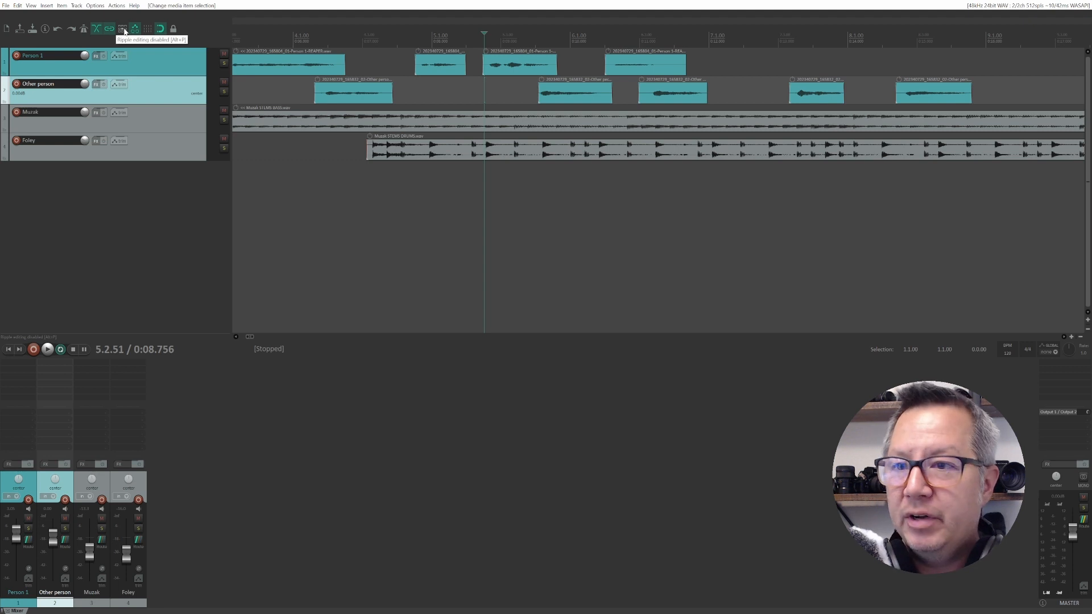
With per-track ripple editing on, move the second Person 1 item later together with the items after it on that track.
click(445, 70)
mouse_move(444, 70)
mouse_down()
mouse_move(430, 67)
mouse_move(439, 73)
mouse_up()
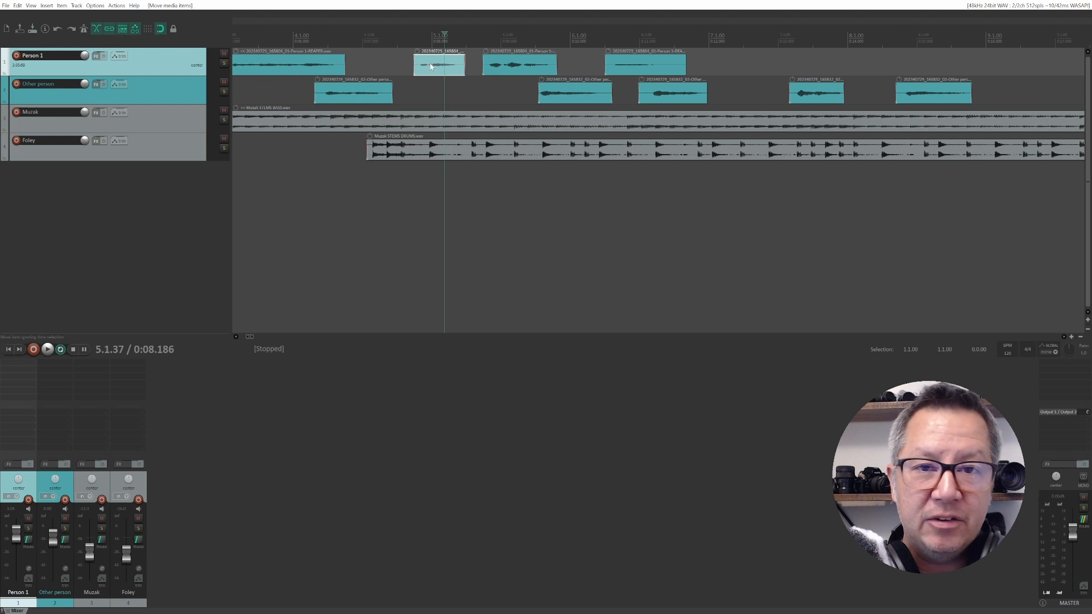
mouse_move(430, 66)
mouse_down()
mouse_move(452, 67)
mouse_move(434, 70)
mouse_up()
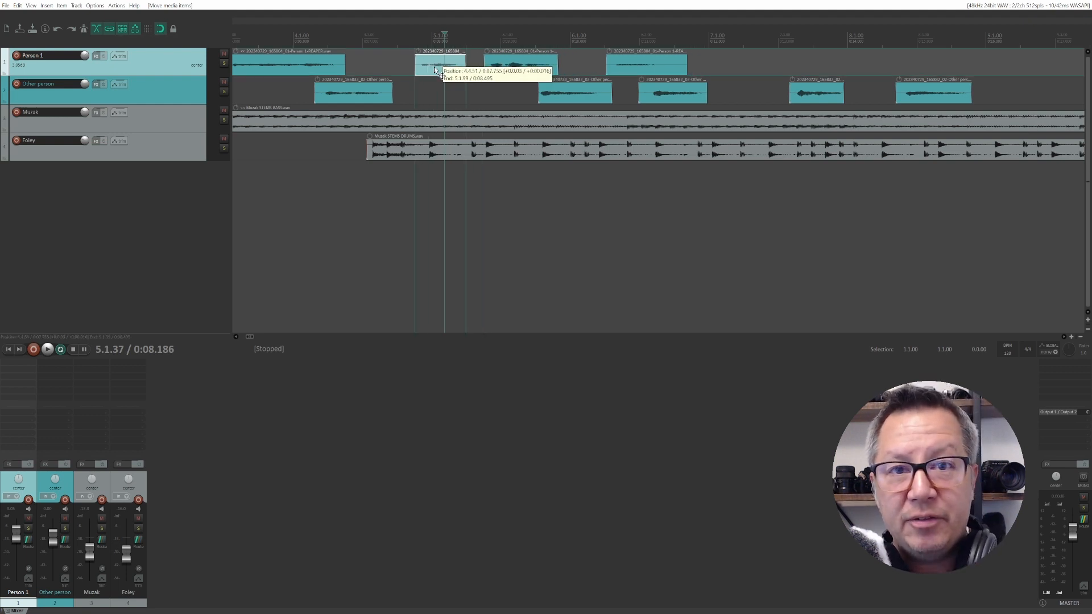
mouse_move(434, 69)
mouse_down()
mouse_move(489, 70)
mouse_move(449, 69)
mouse_up()
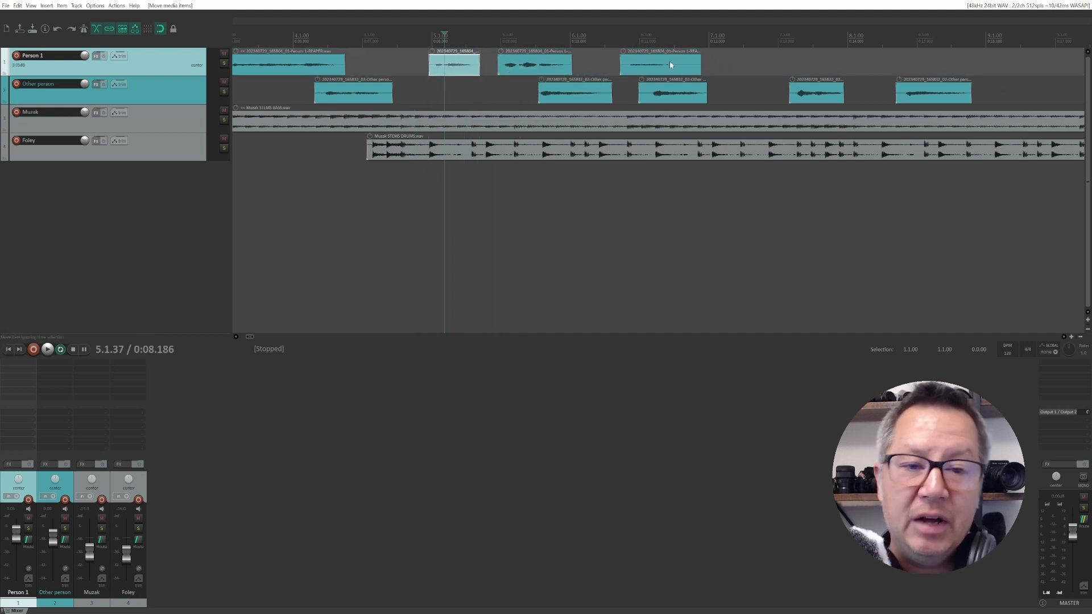
Undo the last item move, then move the first Other person item slightly earlier with ripple editing set to all tracks.
key(ctrl+z)
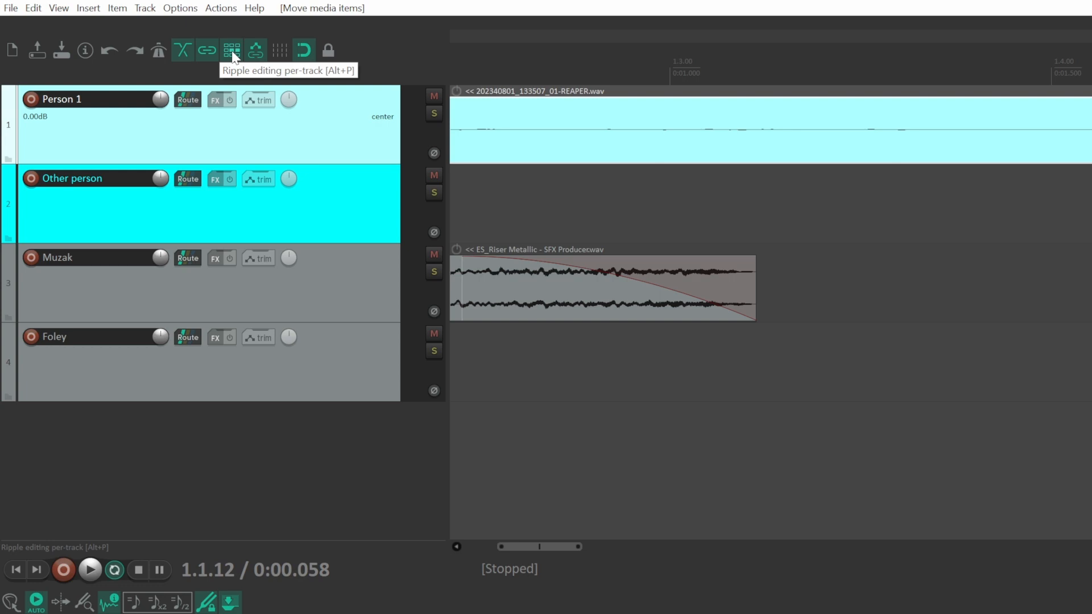
click(233, 54)
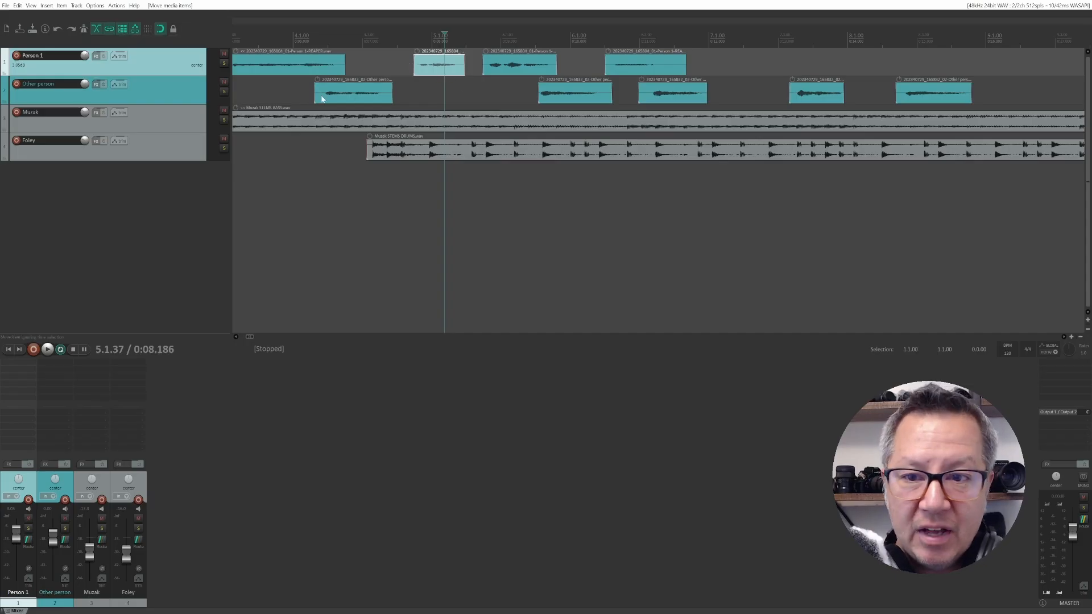
click(321, 100)
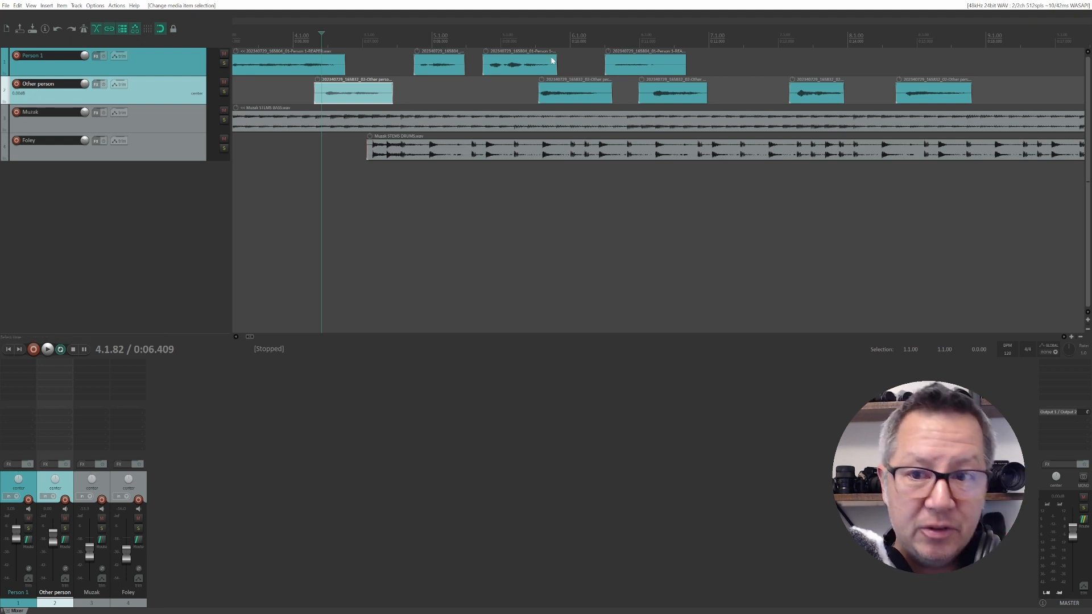
drag(369, 97, 339, 99)
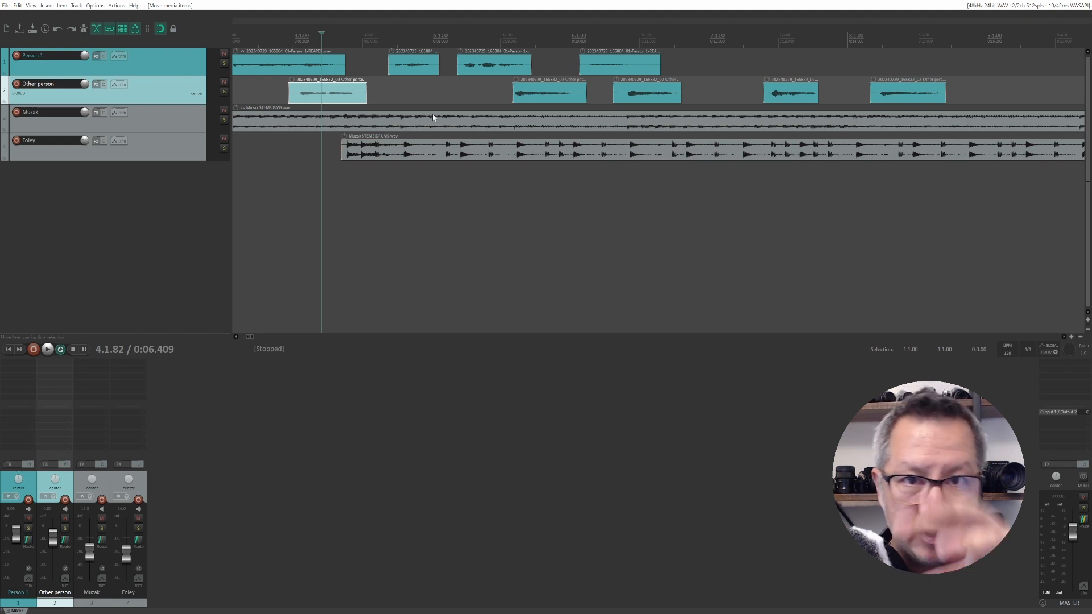
Move the Muzak item slightly later with all tracks rippling along, then turn ripple editing off.
drag(255, 121, 283, 120)
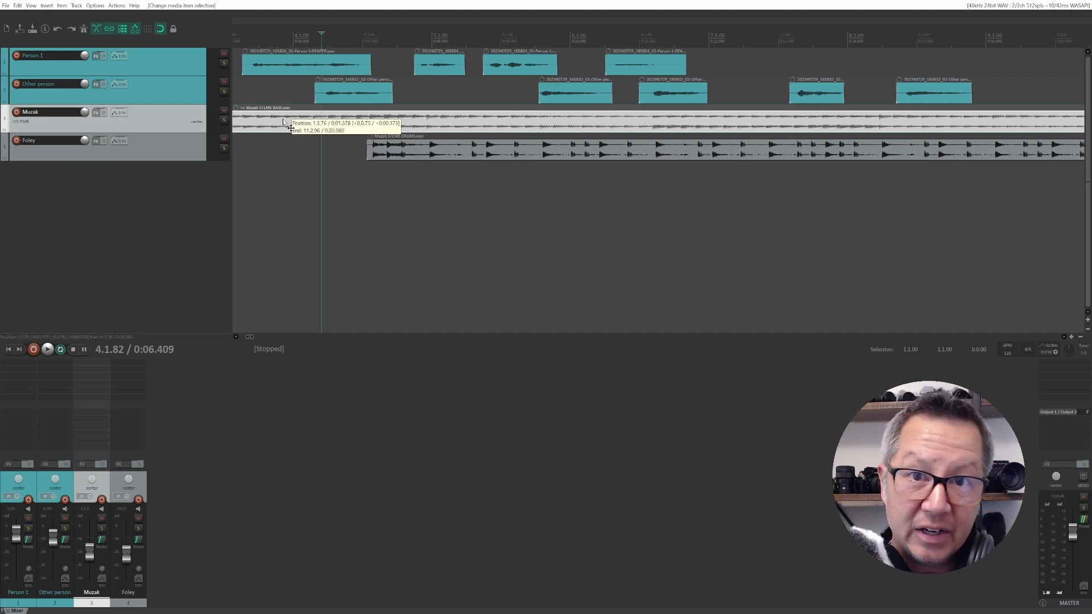
mouse_move(284, 121)
mouse_down()
mouse_move(309, 121)
mouse_move(272, 124)
mouse_move(287, 126)
mouse_up()
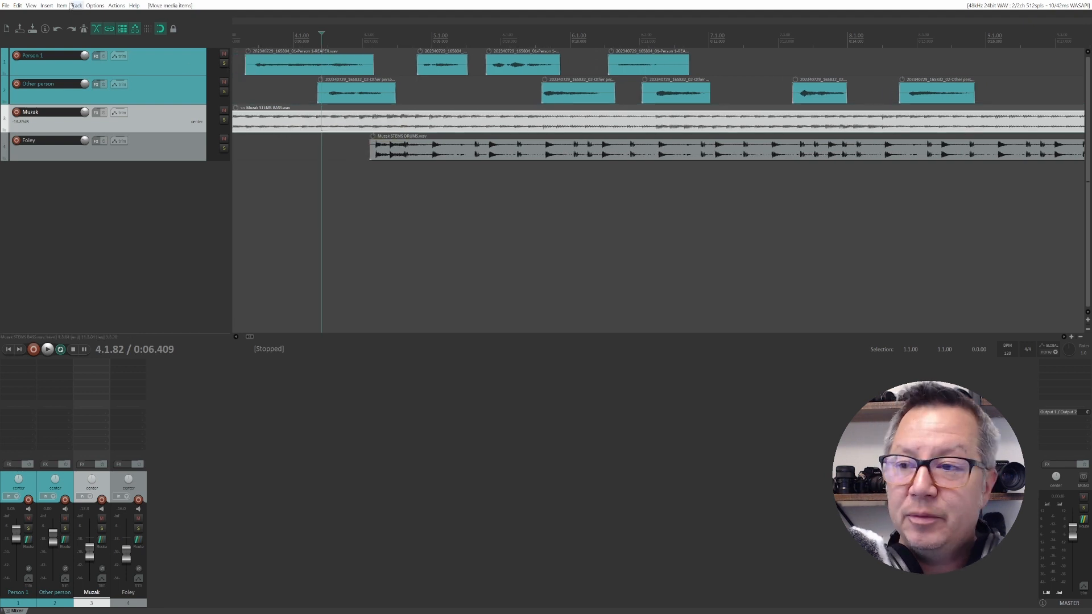
click(123, 29)
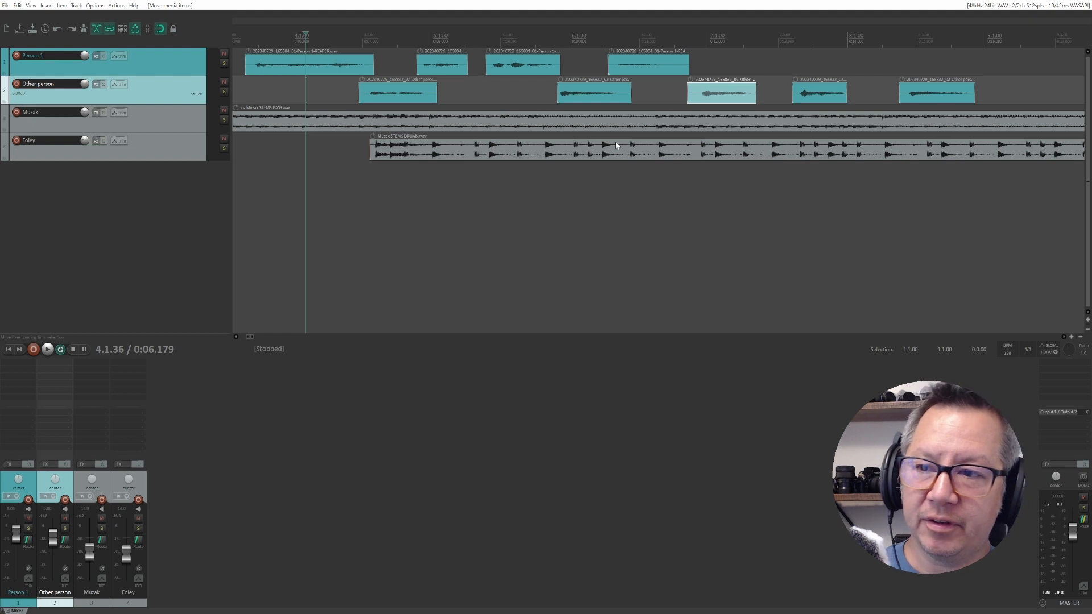
Play from 4.3.06 and raise the Foley track's volume slightly while listening.
click(176, 141)
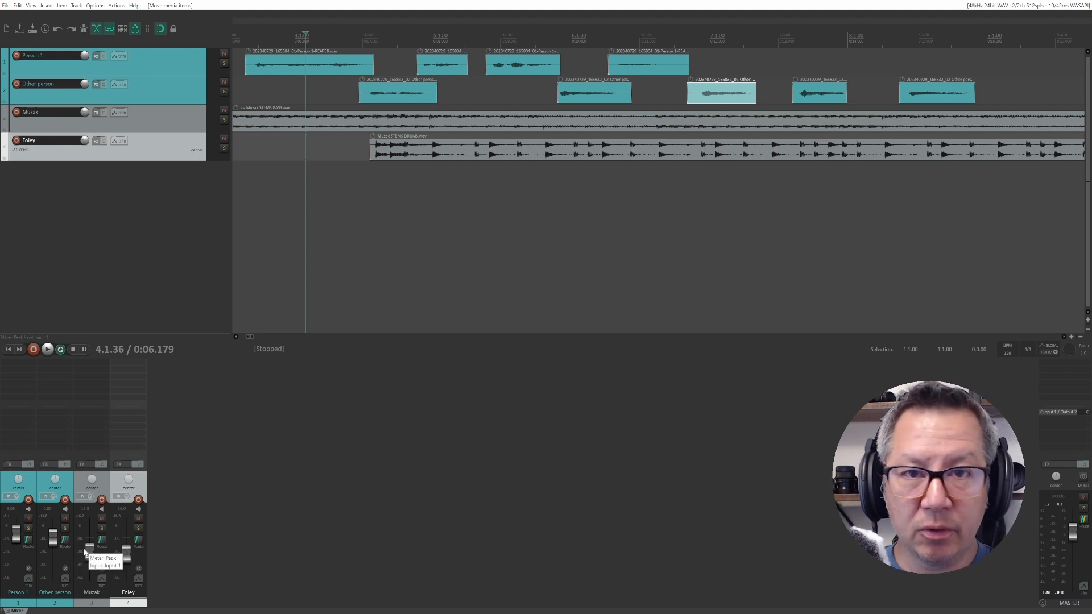
click(364, 145)
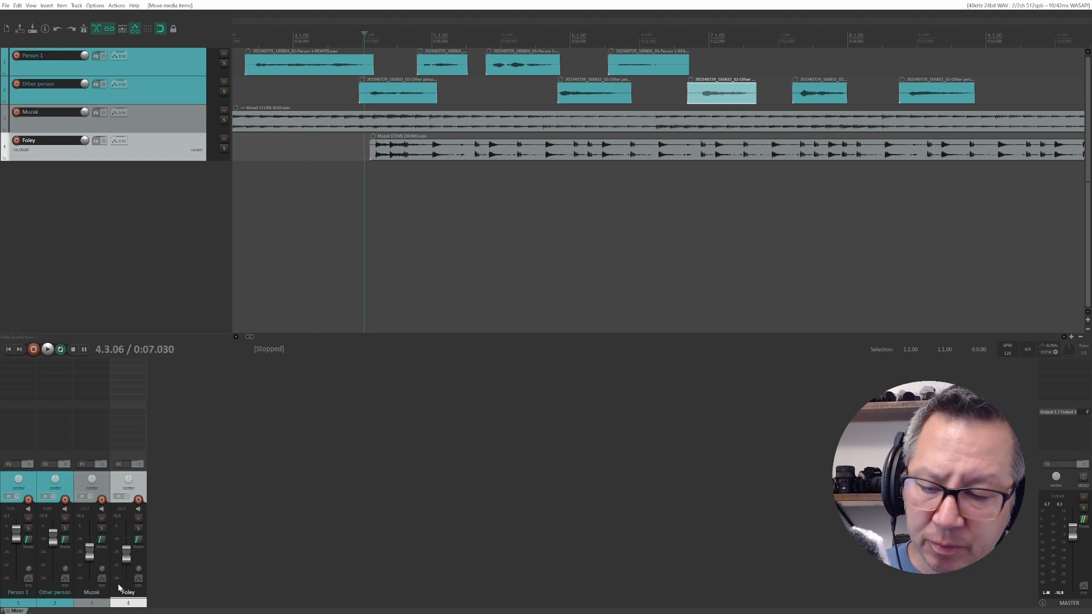
key(space)
mouse_move(127, 557)
mouse_down()
mouse_move(126, 535)
mouse_move(132, 586)
mouse_move(125, 540)
mouse_move(124, 556)
mouse_up()
click(116, 516)
key(space)
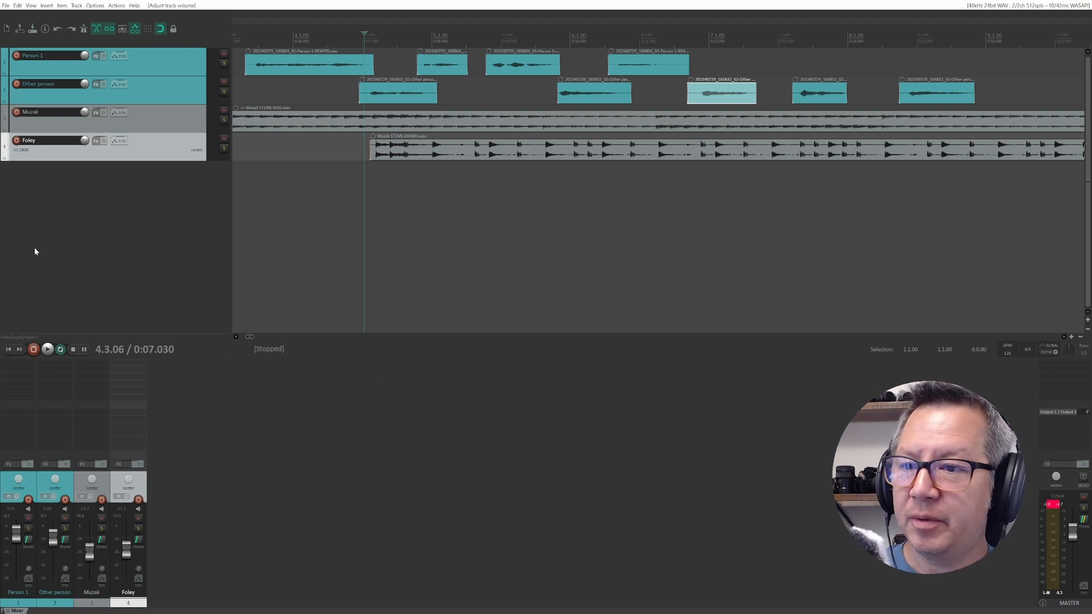
Increase the track heights and enable the Volume envelope for the Muzak track.
click(155, 164)
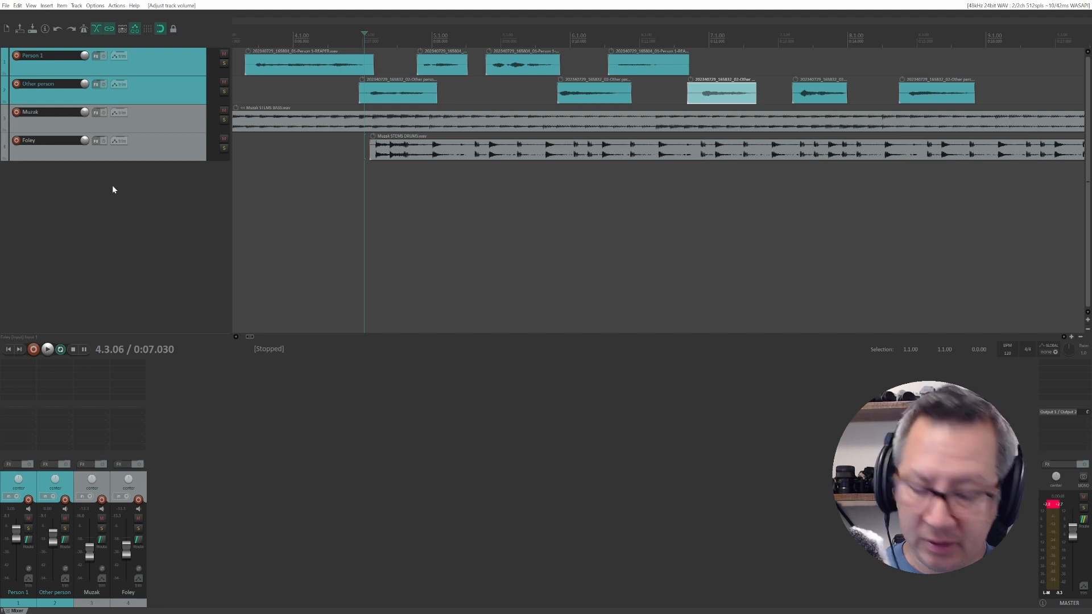
scroll(110, 189, up, 5)
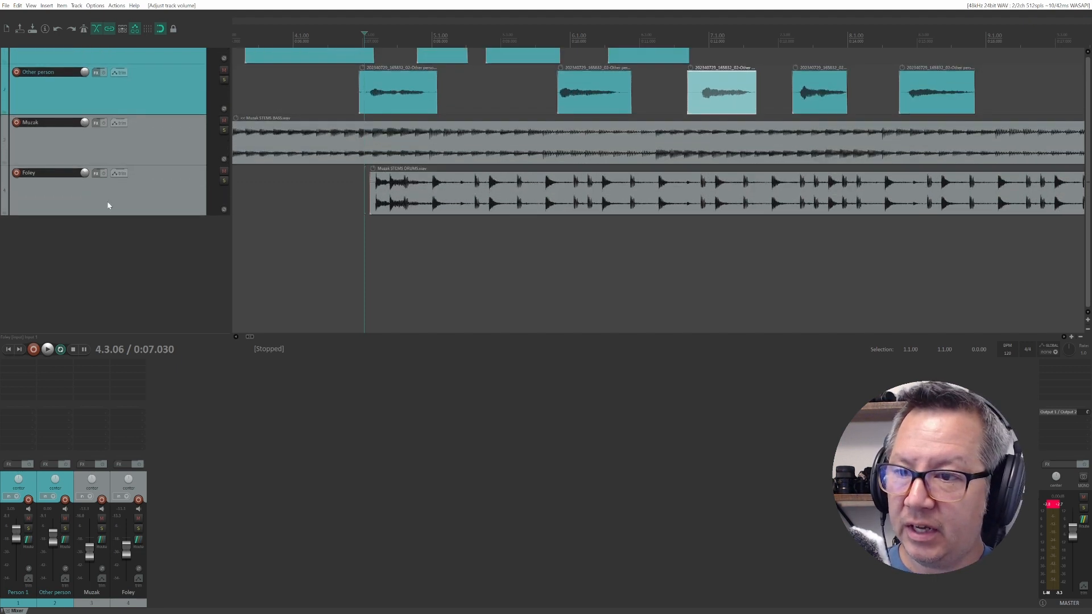
scroll(108, 205, down, 2)
click(130, 161)
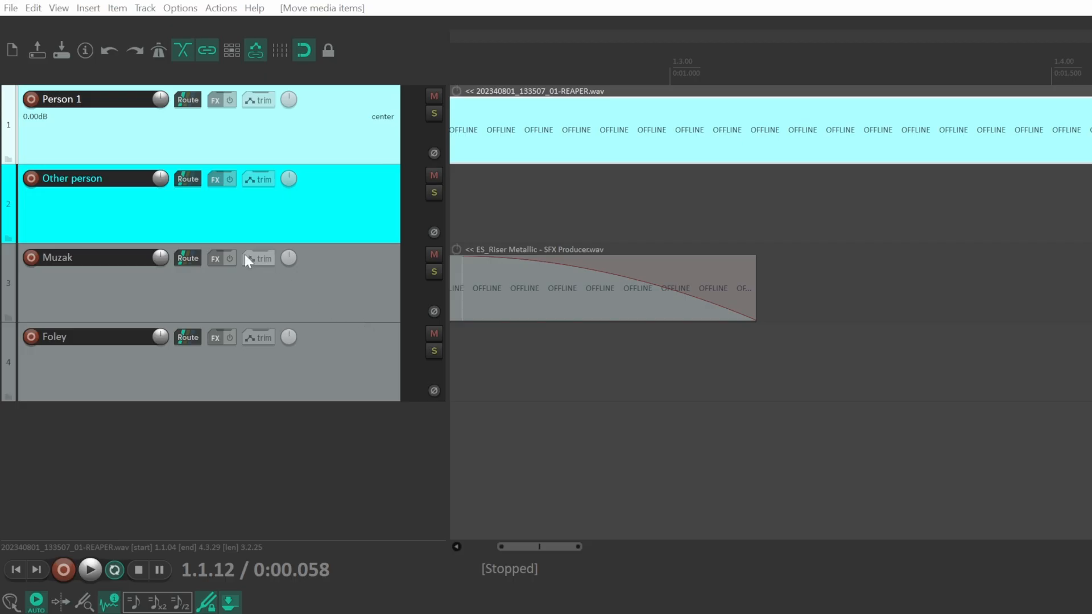
click(248, 259)
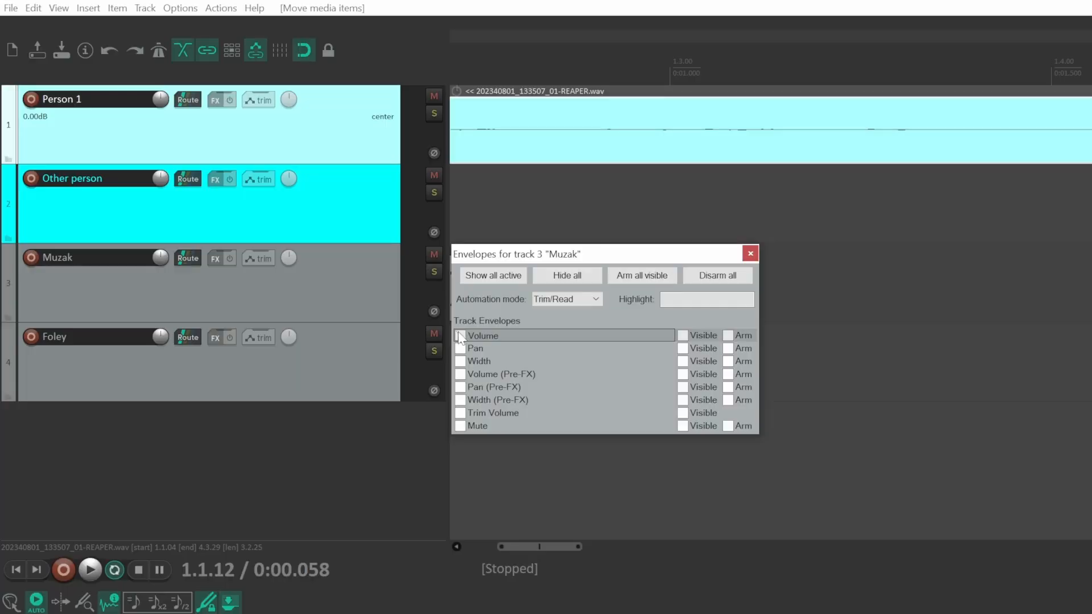
click(461, 336)
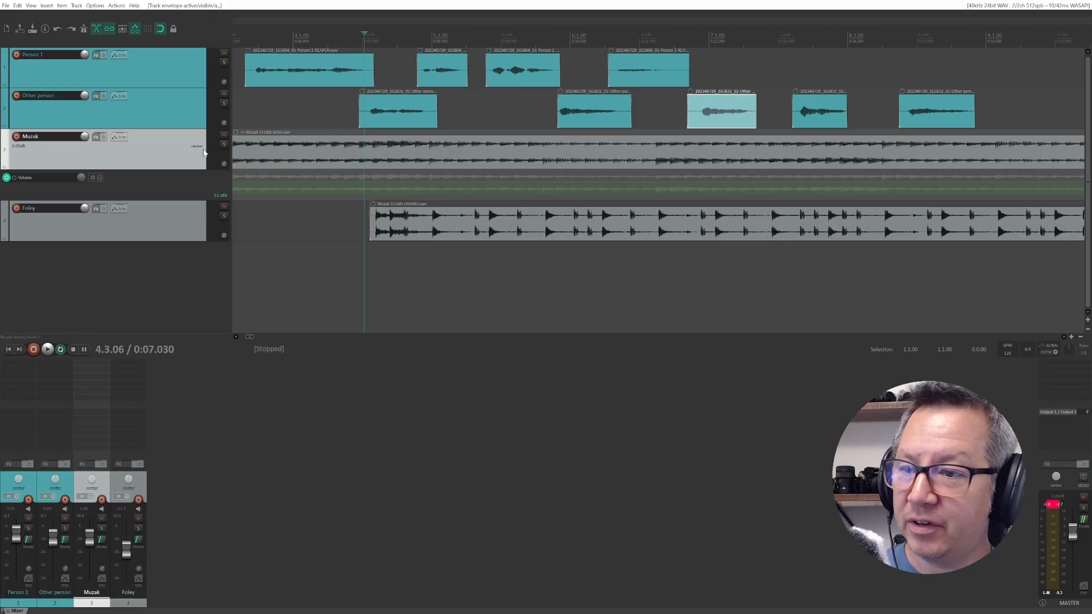
Play from 3.3.96, adjust the overall level of the Muzak volume envelope and play again to compare.
click(256, 50)
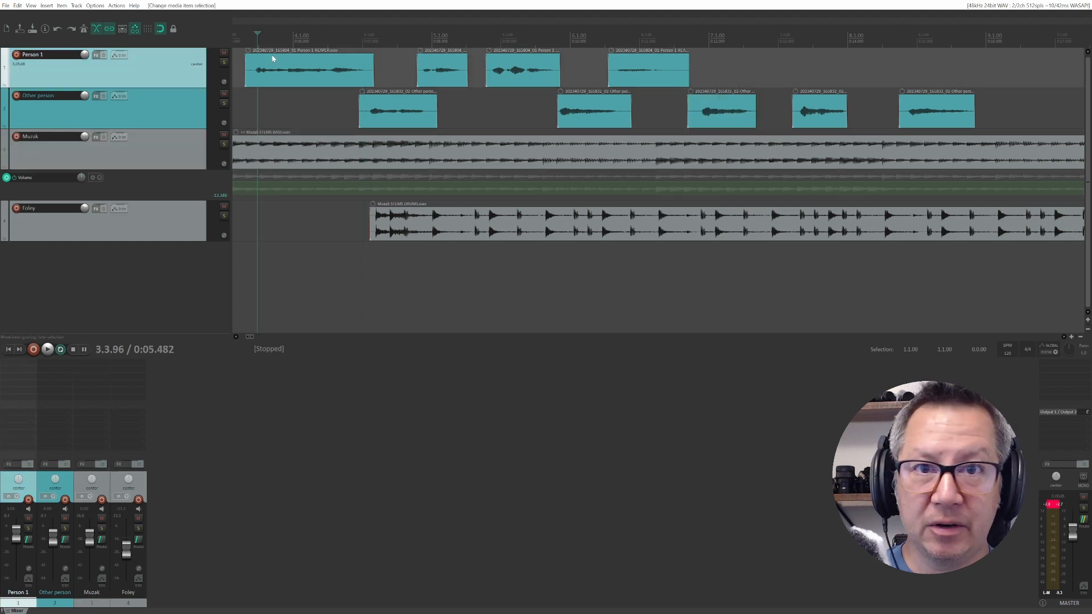
key(space)
key(space)
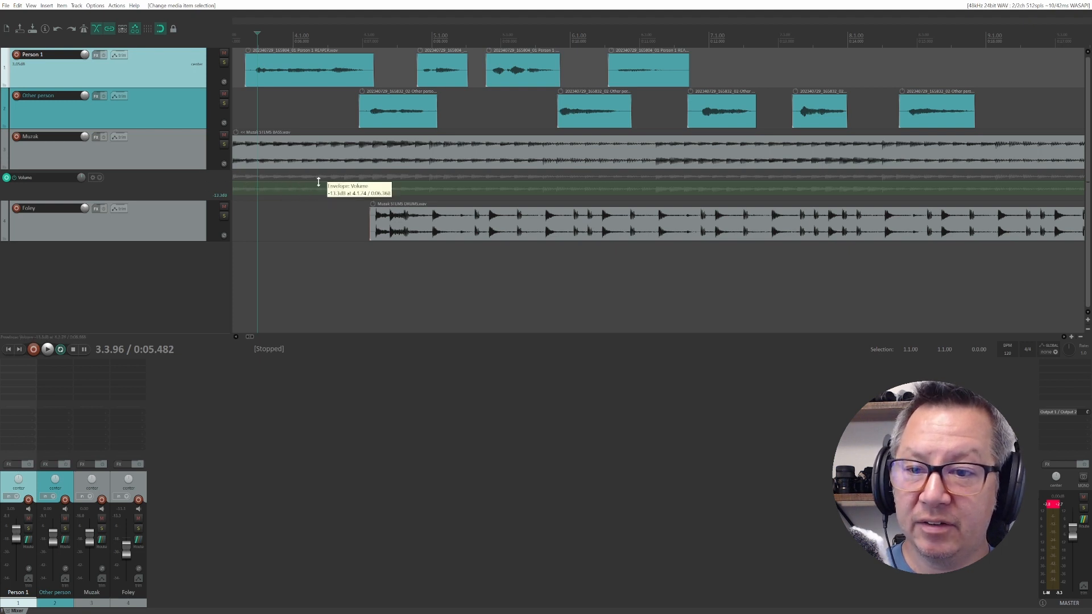
mouse_move(318, 181)
mouse_down()
mouse_move(289, 188)
mouse_move(302, 194)
mouse_move(315, 178)
mouse_up()
key(space)
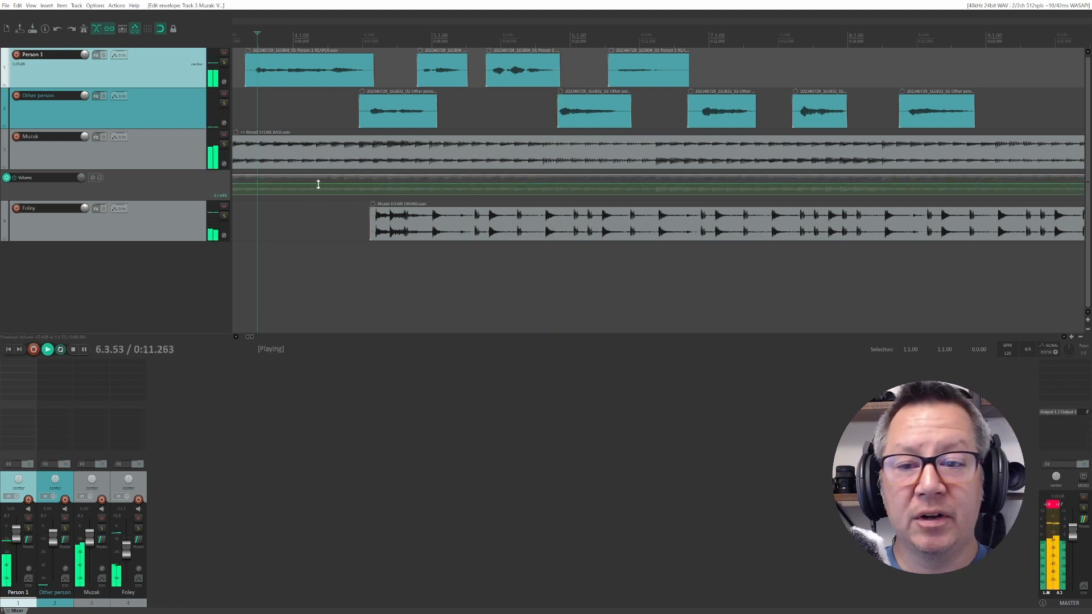
key(space)
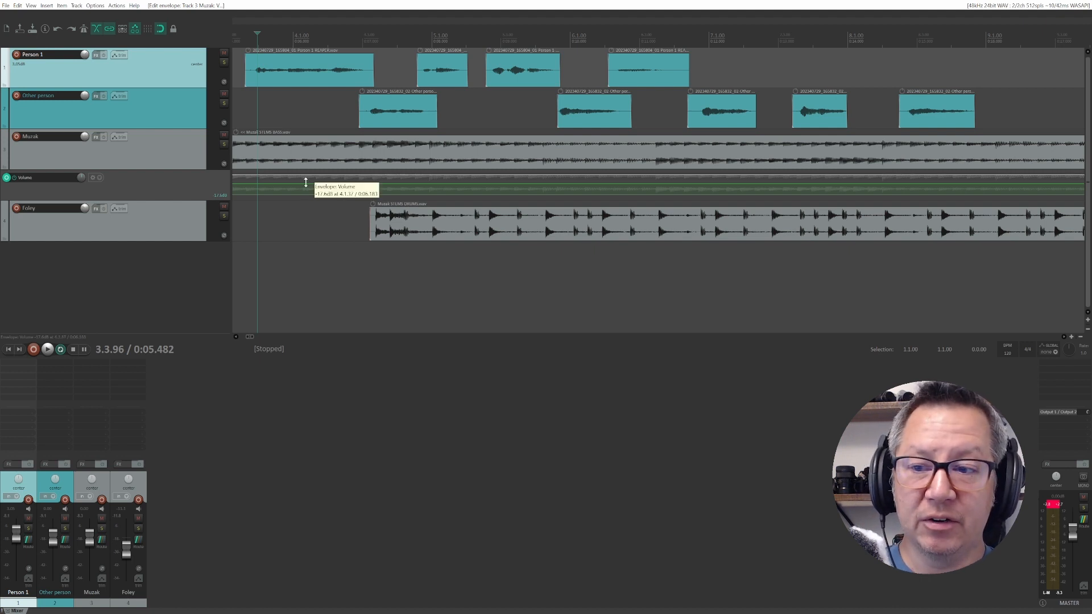
Toggle the recording arm of the Muzak volume envelope and leave it disarmed.
click(6, 178)
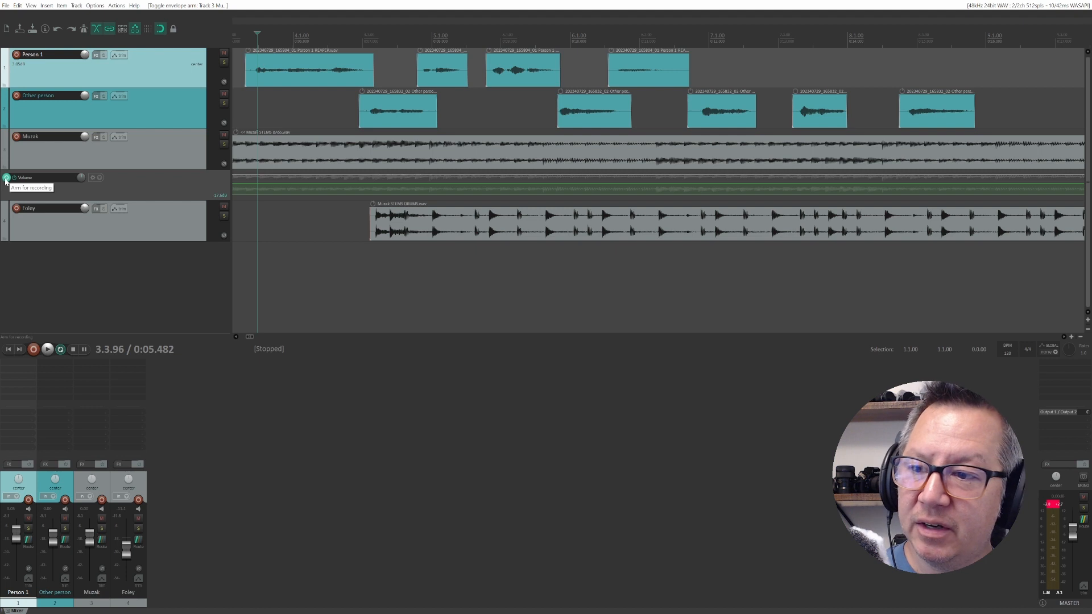
click(5, 179)
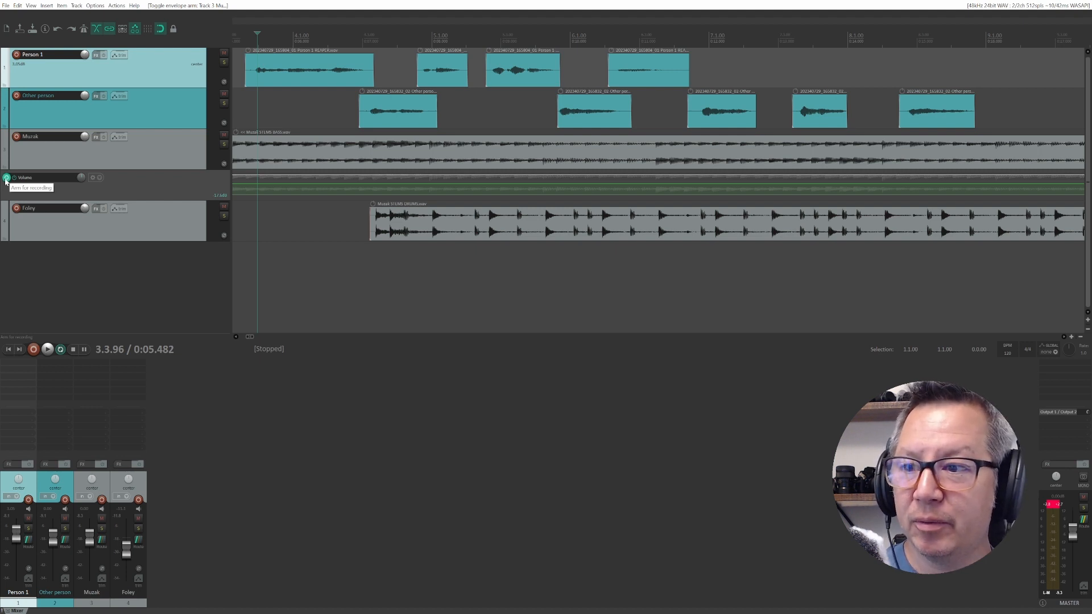
click(7, 178)
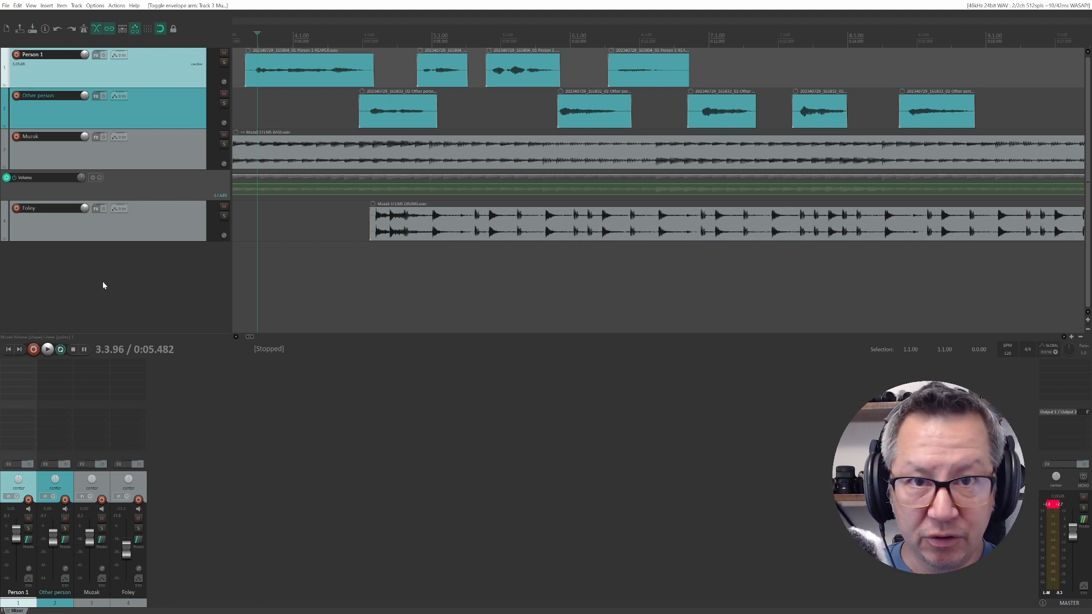
click(6, 178)
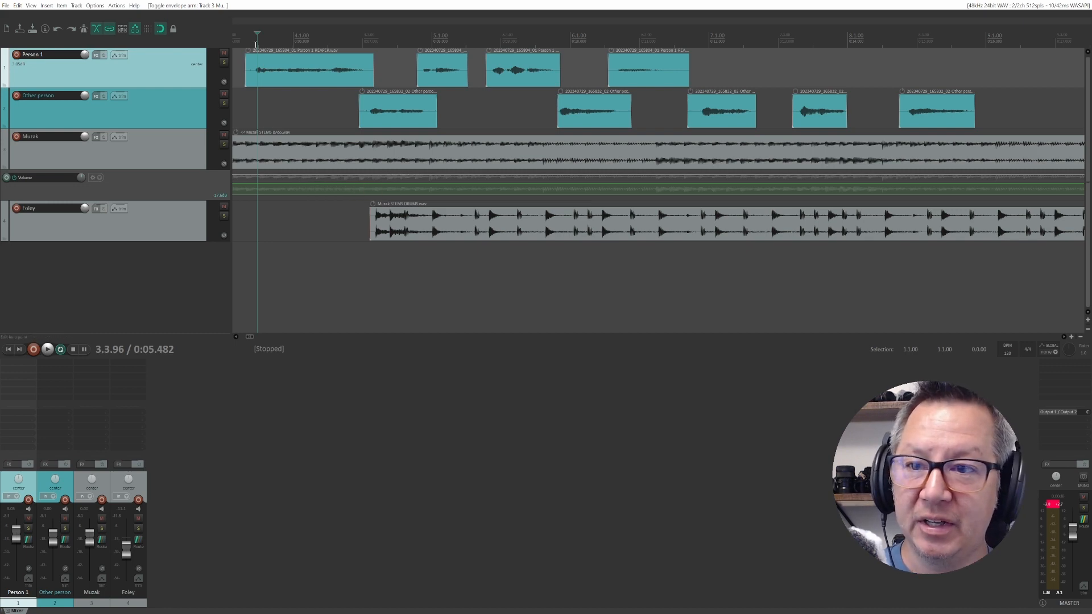
Play the project from 1.4.17 to check the music level before and under the dialogue.
scroll(268, 49, down, 5)
scroll(268, 51, up, 1)
click(271, 53)
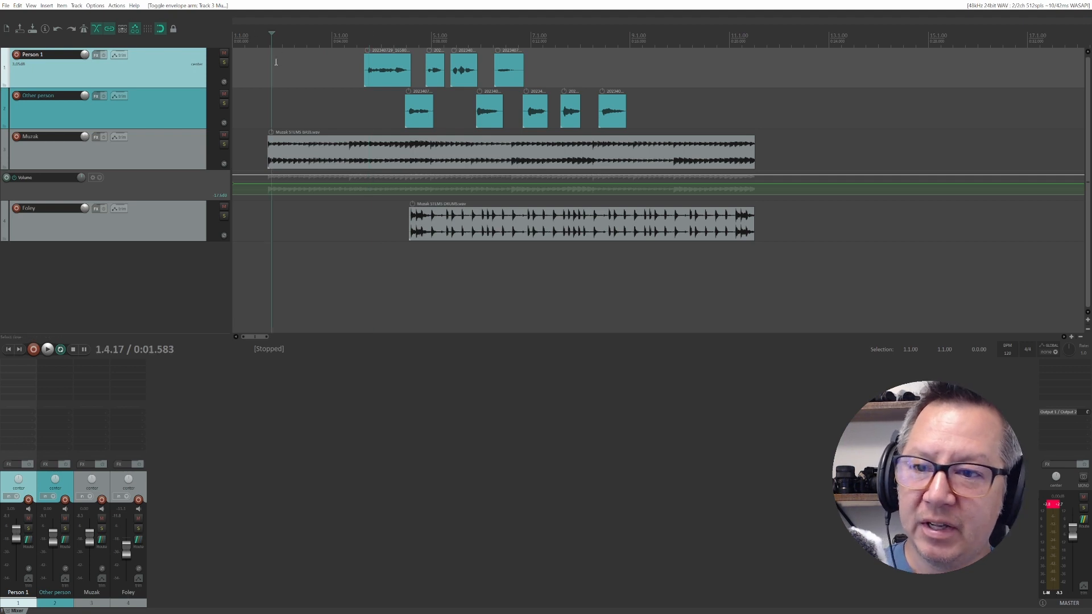
key(space)
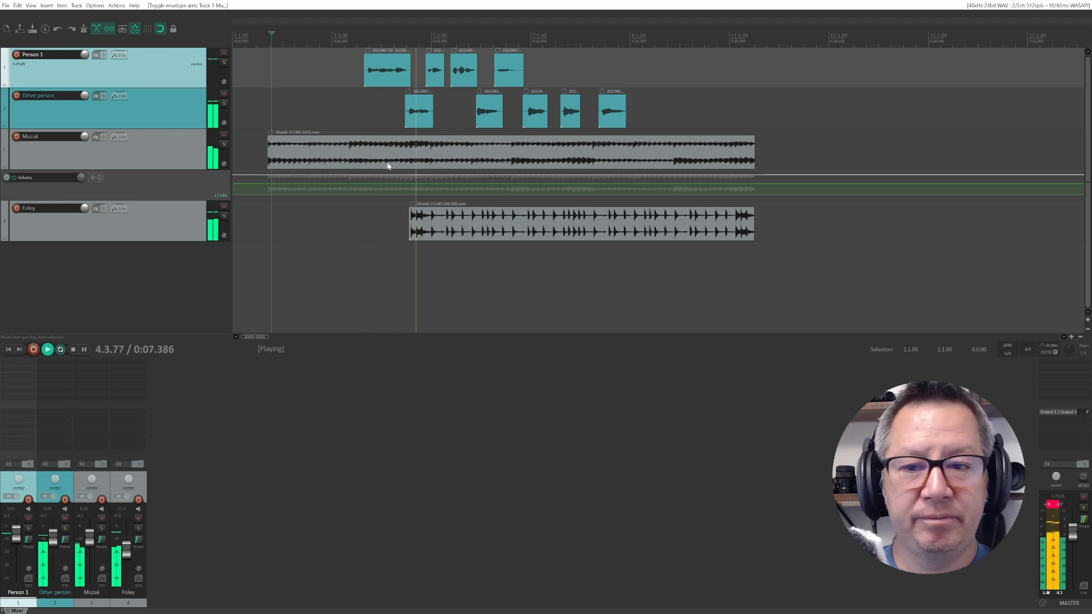
key(space)
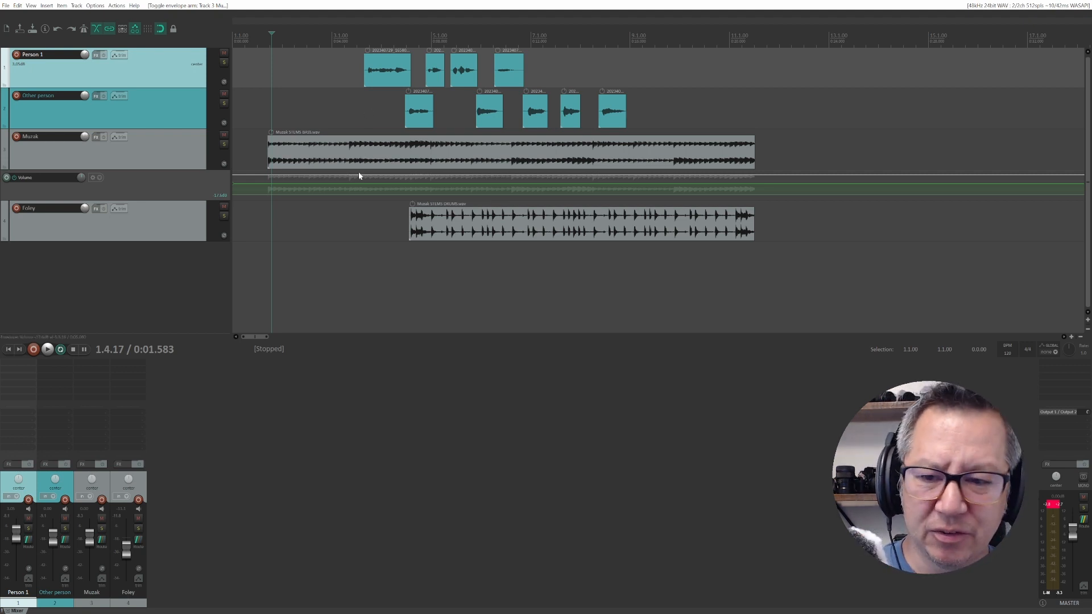
Enlarge the Muzak volume envelope lane and add points that fade the music down from -5.80 dB around the first Person 1 item.
drag(193, 200, 195, 263)
drag(346, 219, 349, 208)
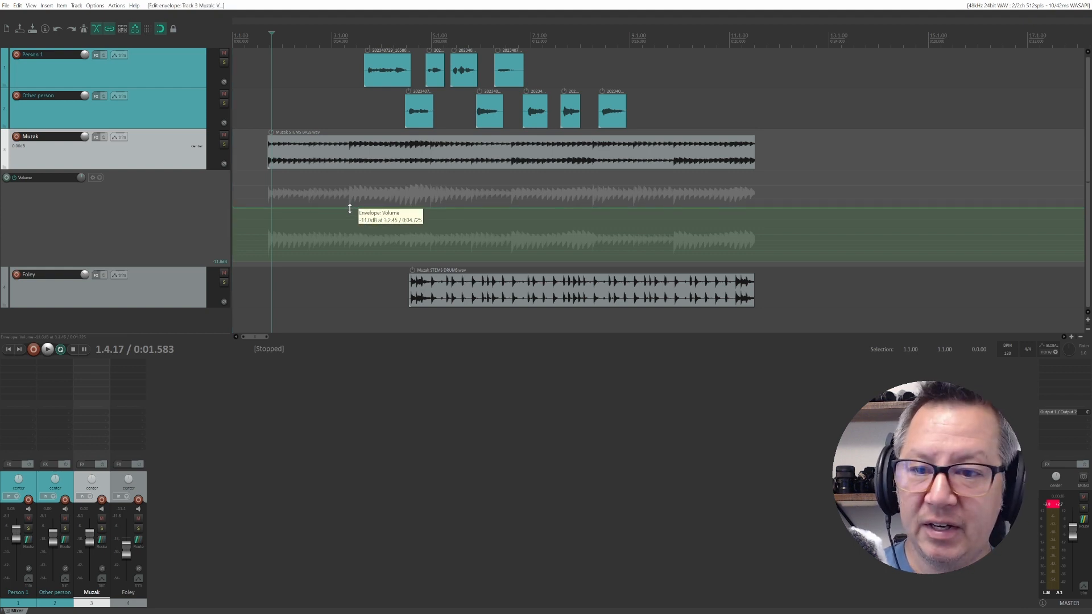
shift+click(350, 208)
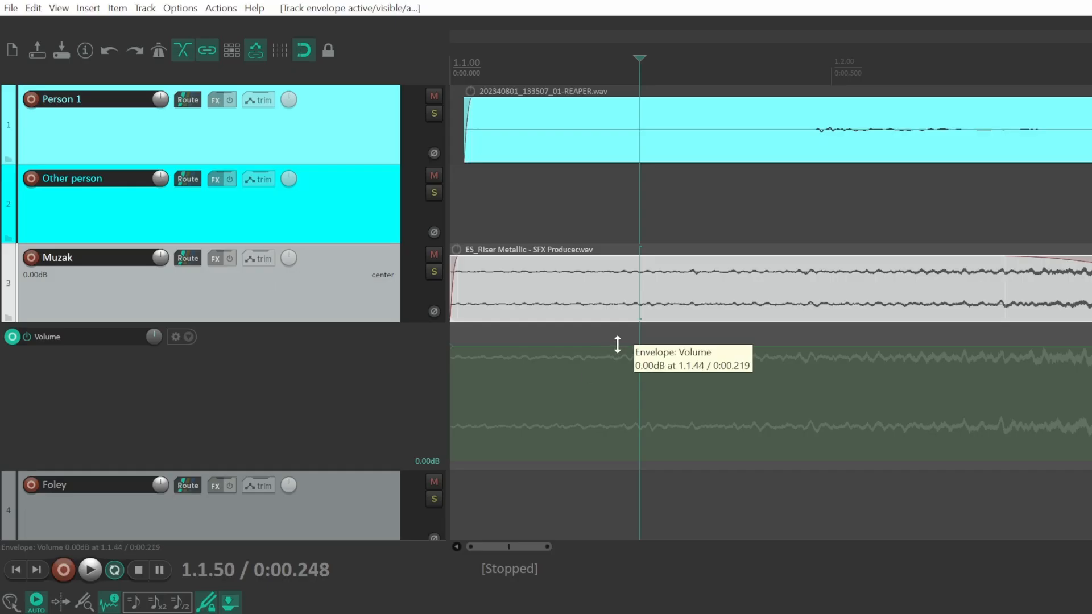
shift+click(618, 344)
drag(882, 342, 907, 413)
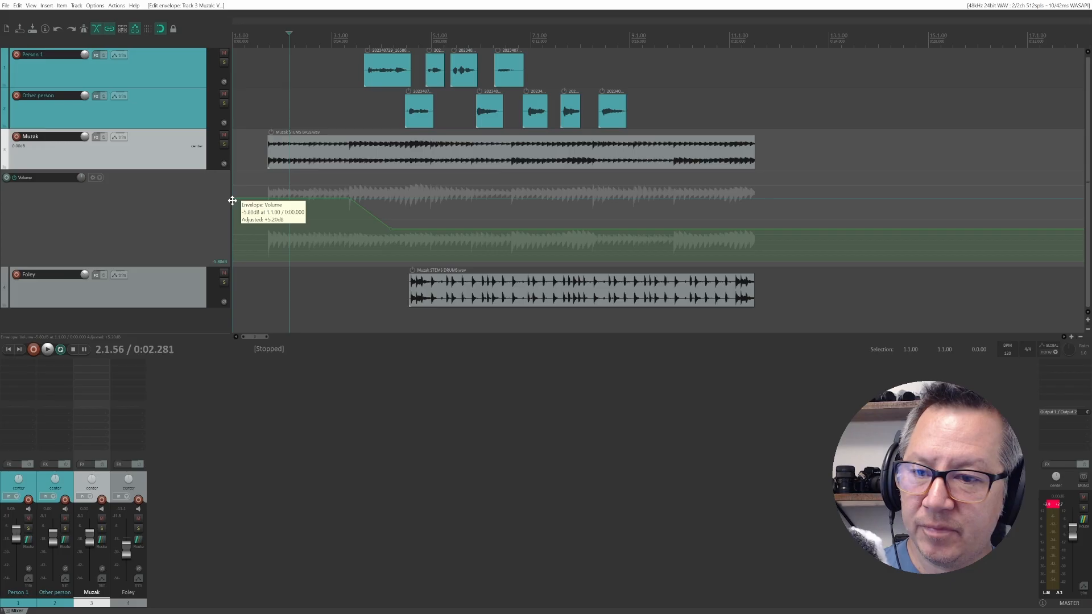
Play the music fade from 2.1.56 and raise the envelope point at the end of the fade slightly.
key(space)
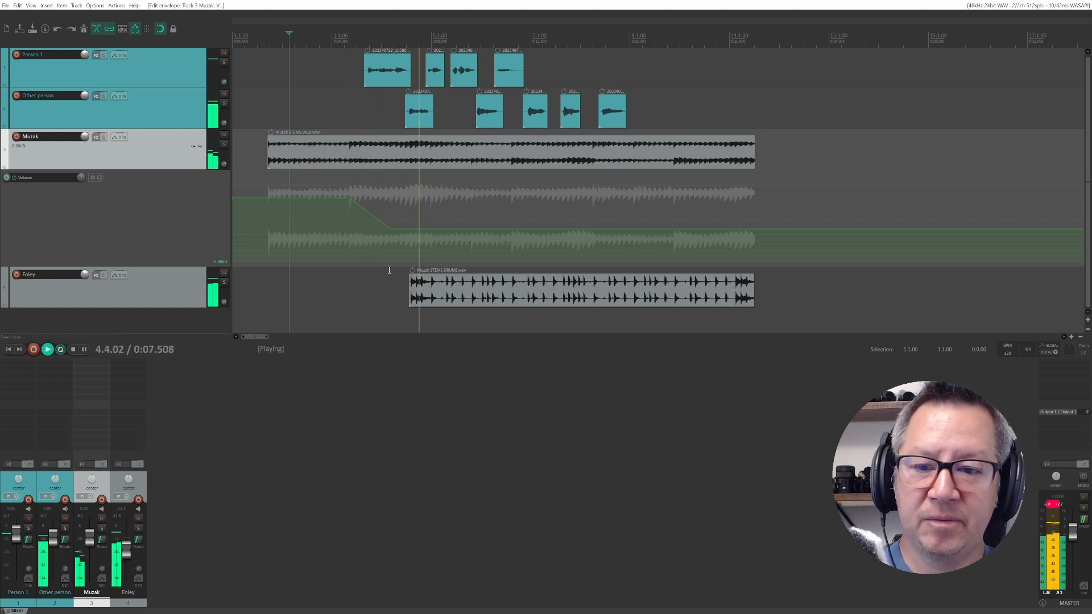
key(space)
drag(390, 230, 391, 217)
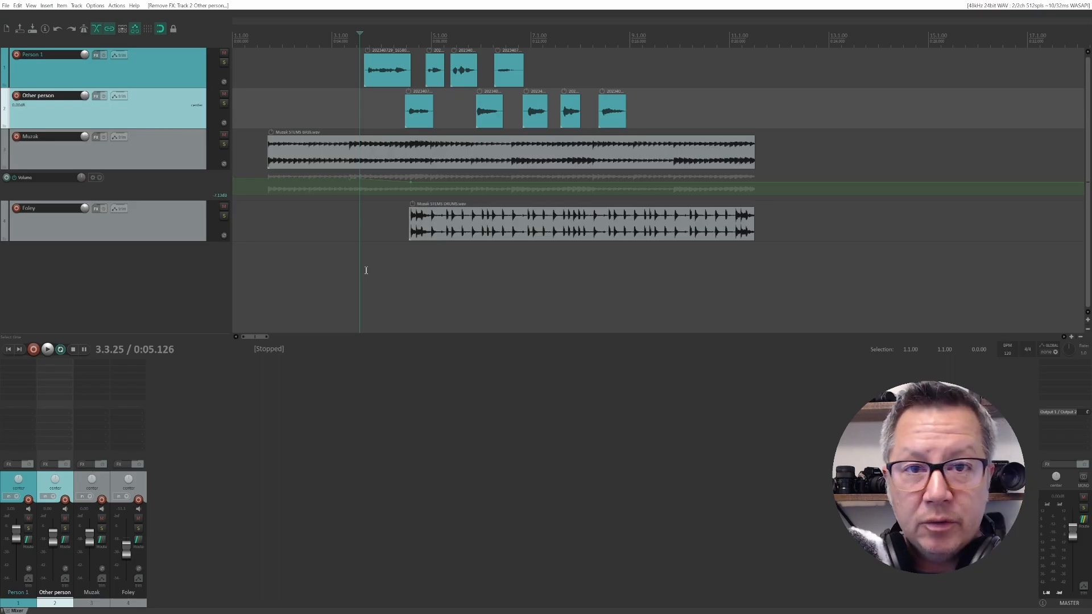
Open the effects browser for the Other person track and view all plugins and the VERBS folder.
scroll(540, 236, up, 5)
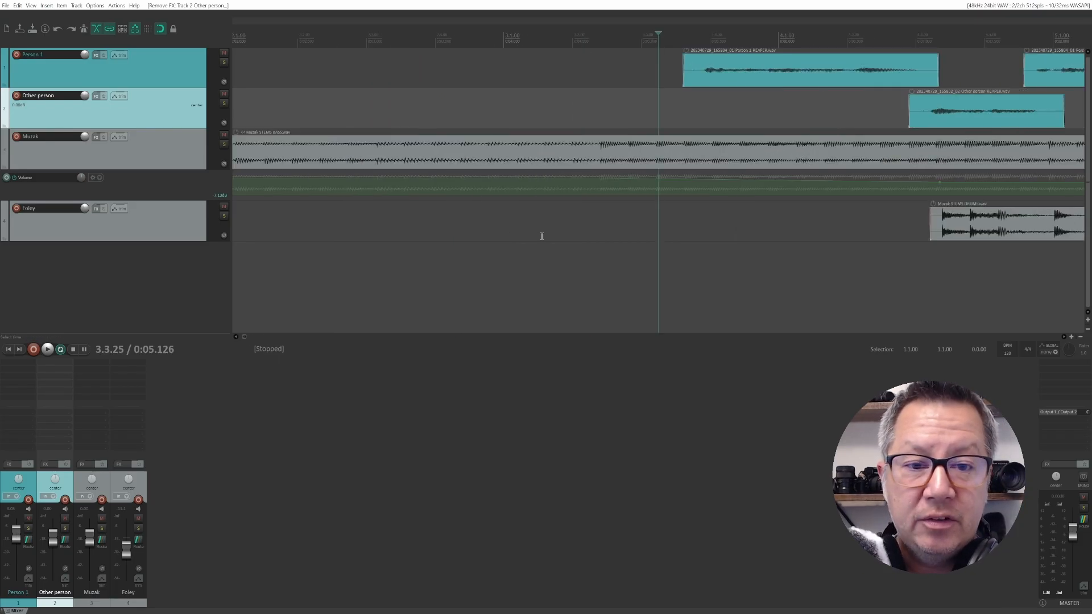
scroll(542, 235, down, 5)
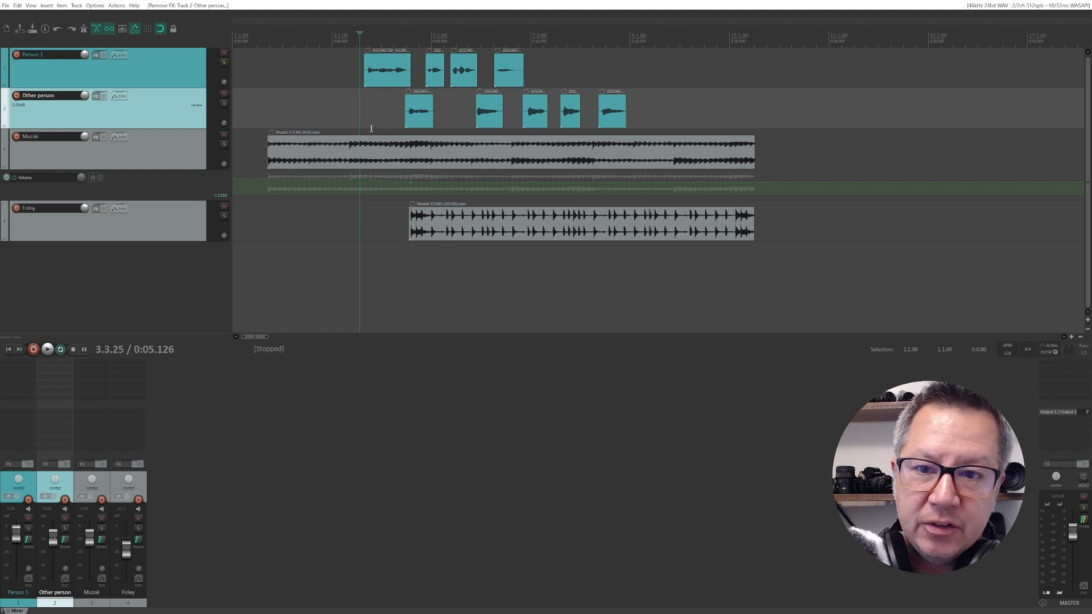
click(414, 124)
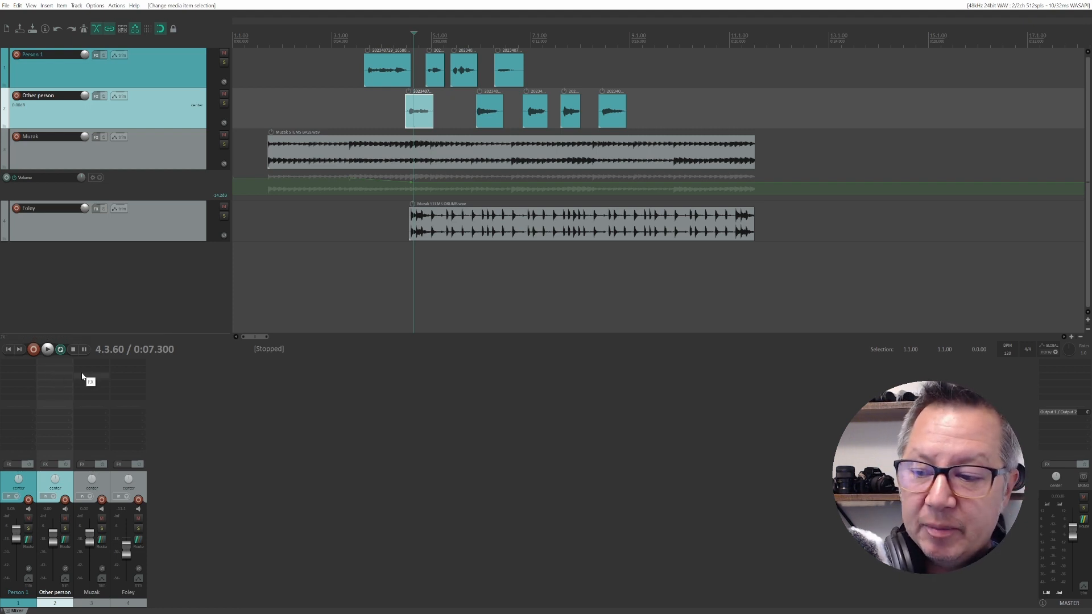
double_click(59, 371)
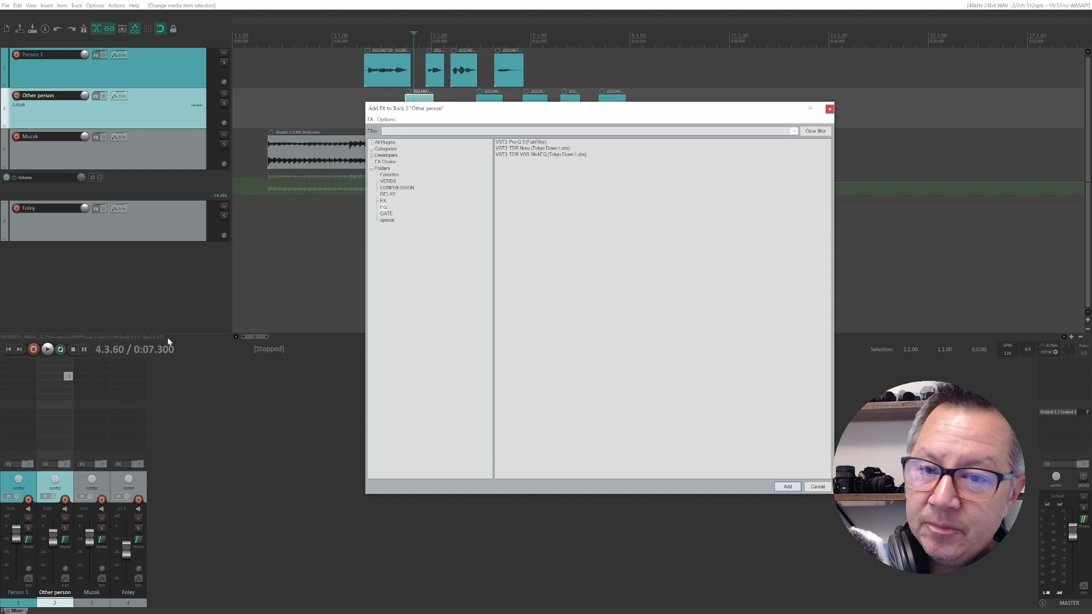
drag(514, 108, 556, 190)
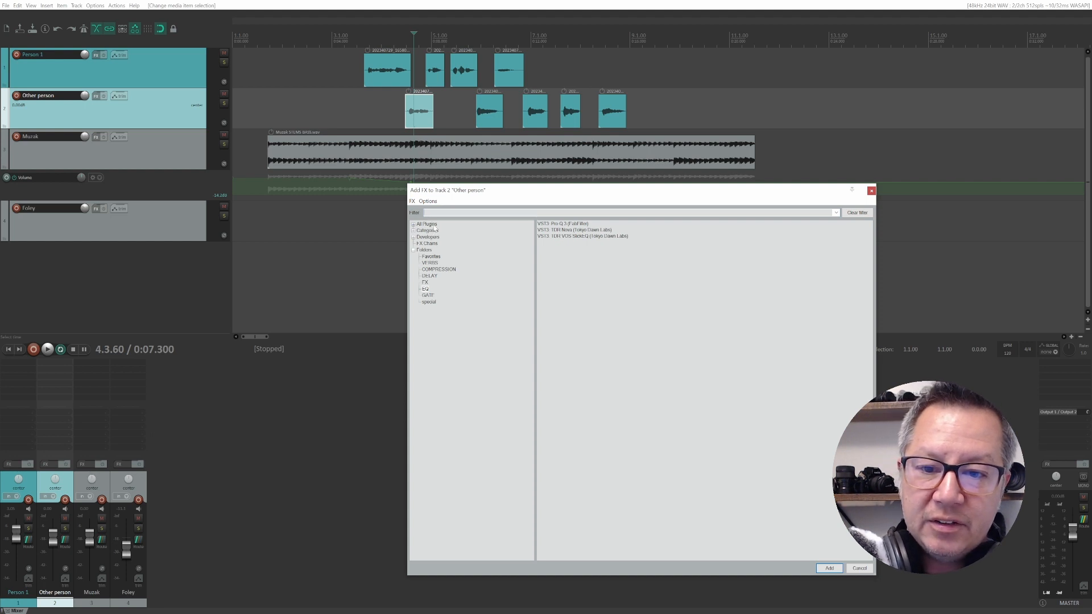
drag(462, 189, 427, 136)
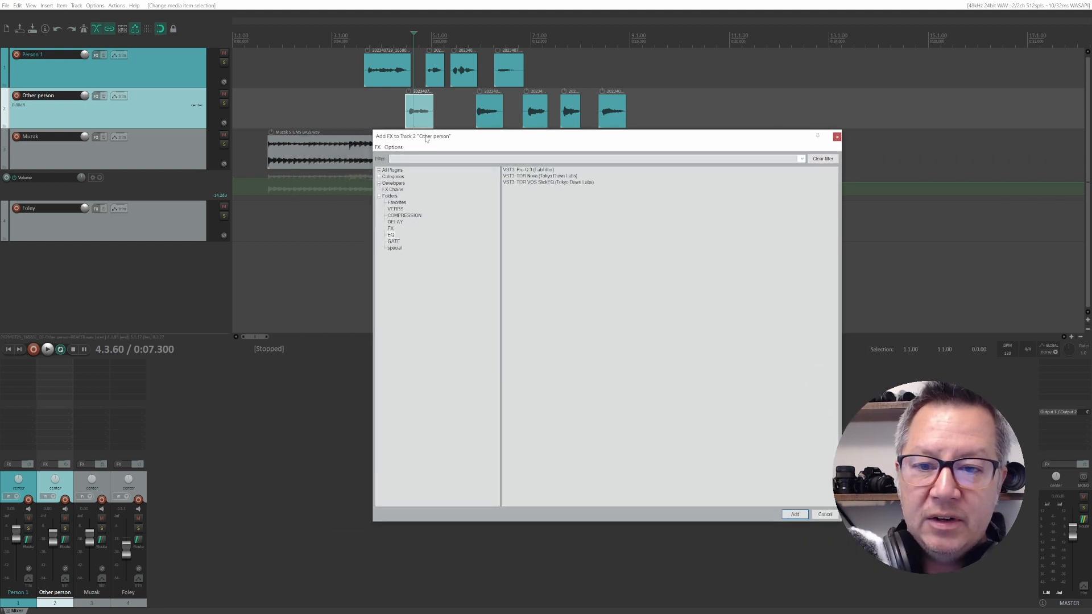
click(394, 176)
click(394, 170)
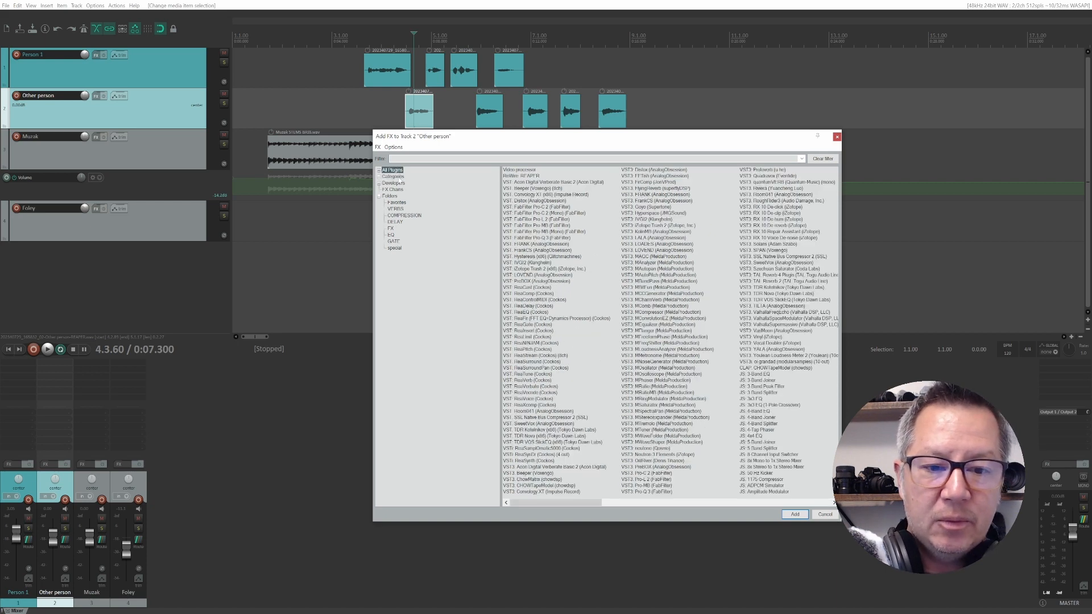
click(395, 208)
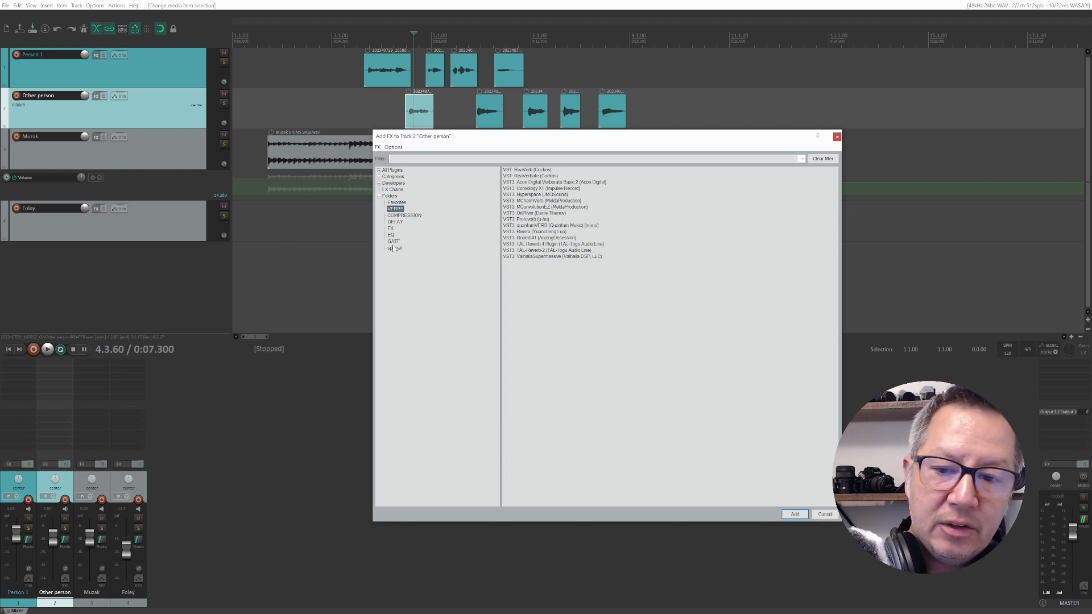
Remove the folder named special from the plugin folders in the effects browser.
click(393, 248)
key(Delete)
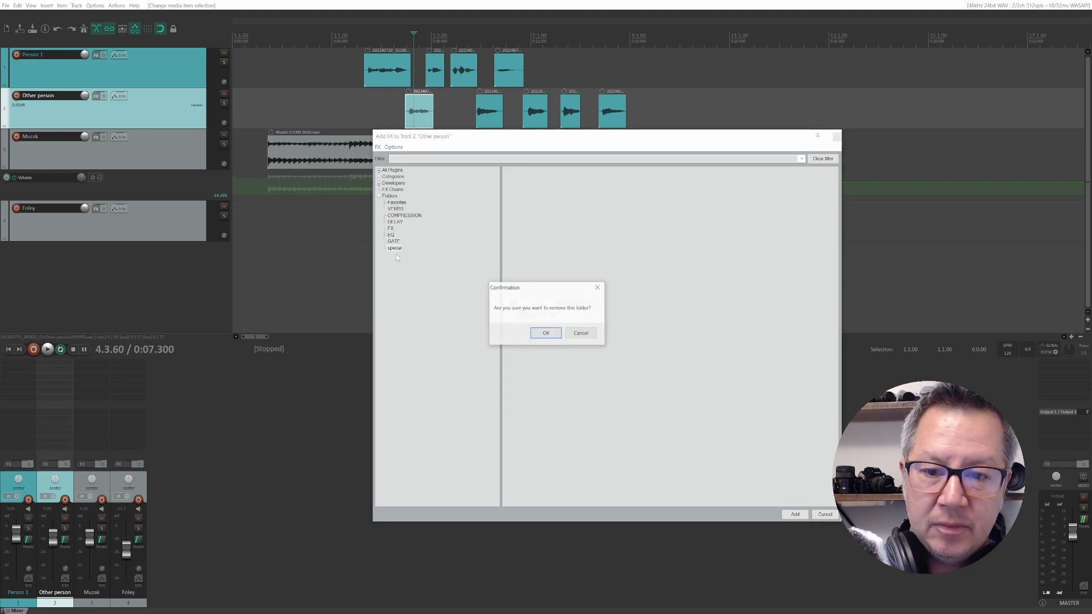
key(Return)
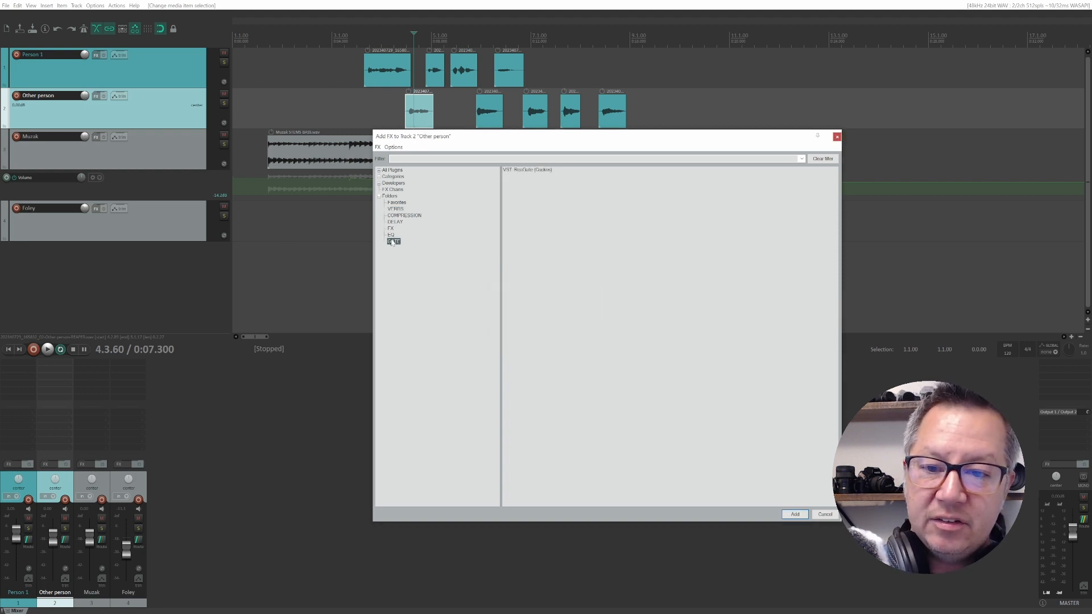
Create a plugin folder named test and put the LALA plugin from the COMPRESSION folder into it.
click(396, 215)
click(395, 221)
right_click(405, 280)
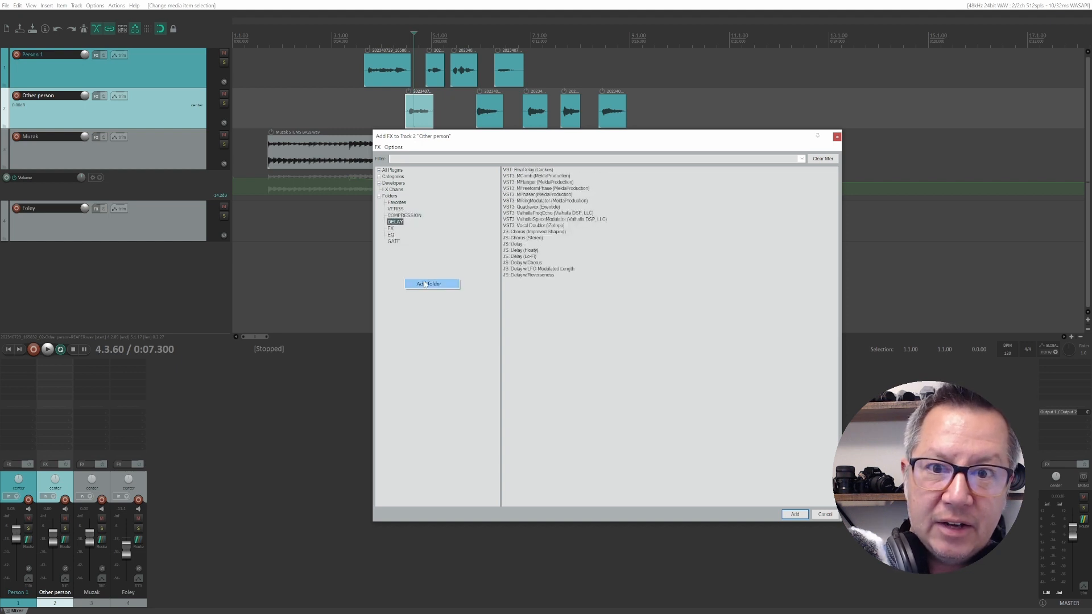
click(424, 284)
text(test)
key(Return)
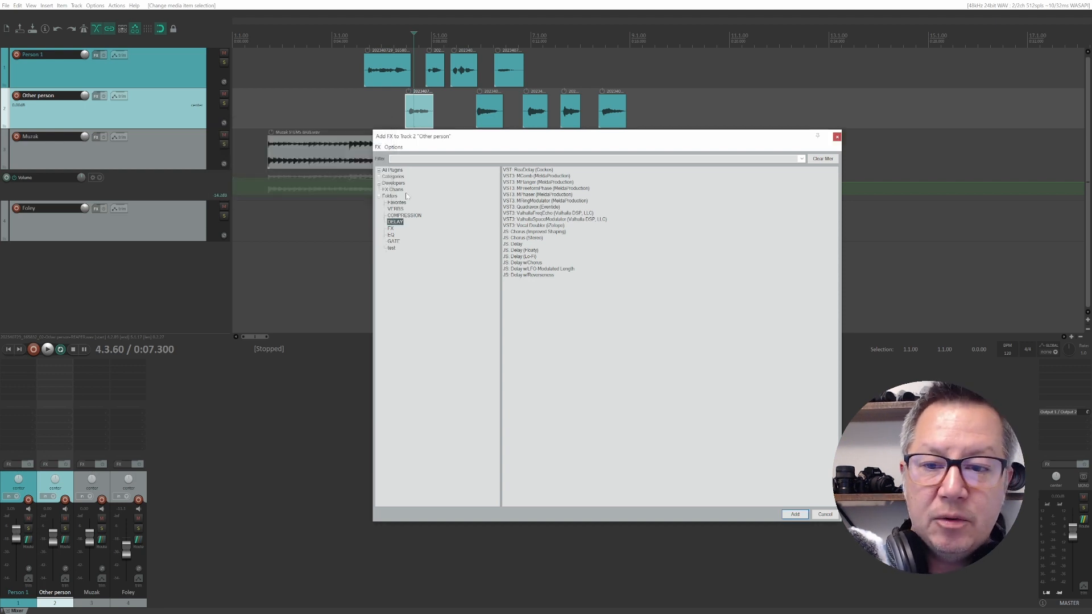
click(409, 216)
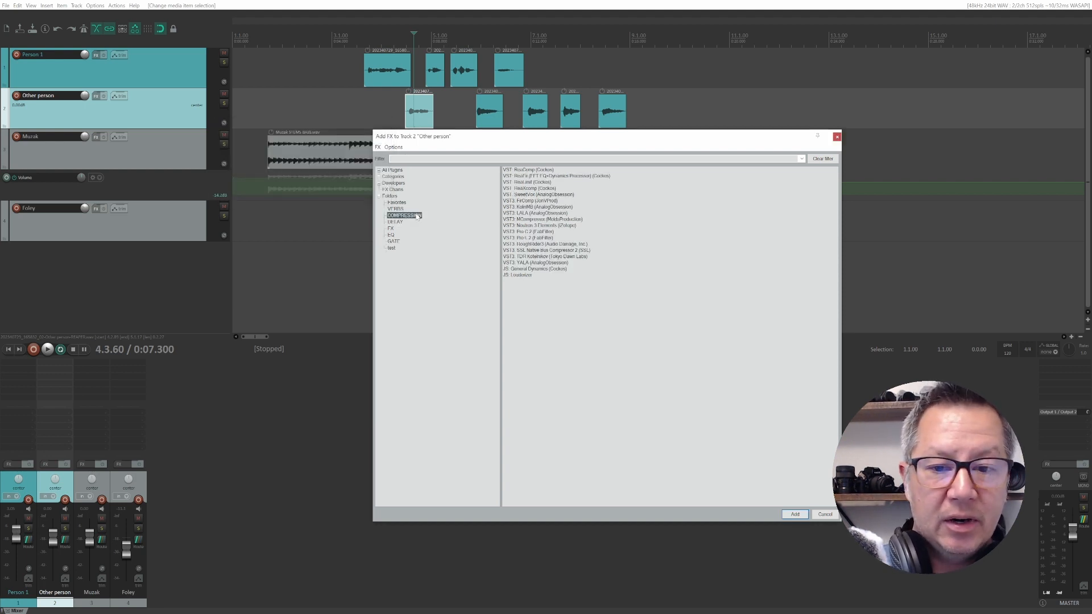
drag(519, 215, 393, 252)
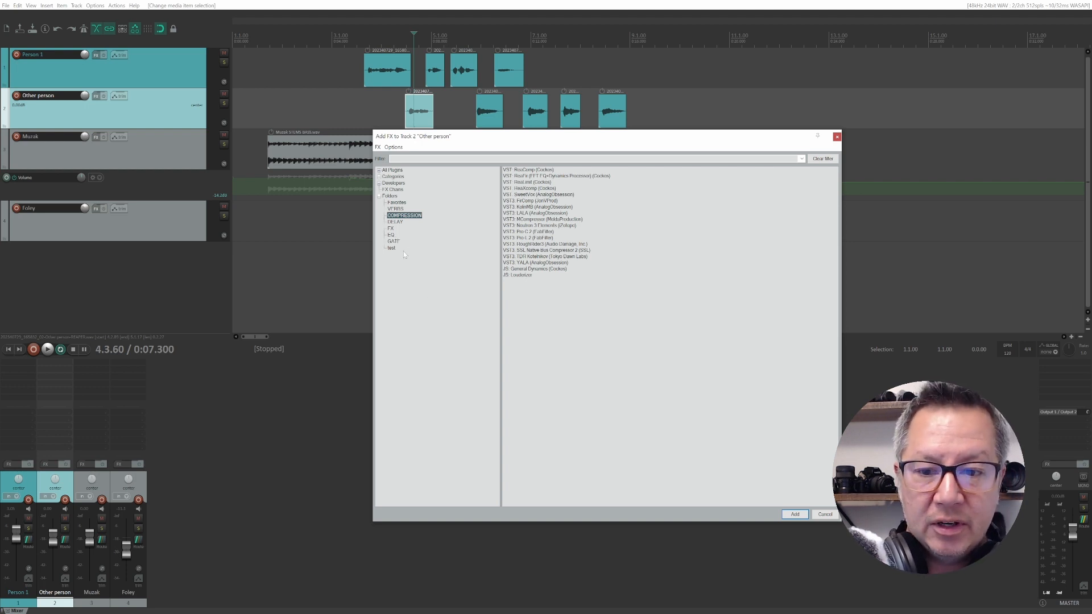
Add TDR VOS SlickEQ from the EQ folder to the Other person track and place its window below the tracks.
click(391, 235)
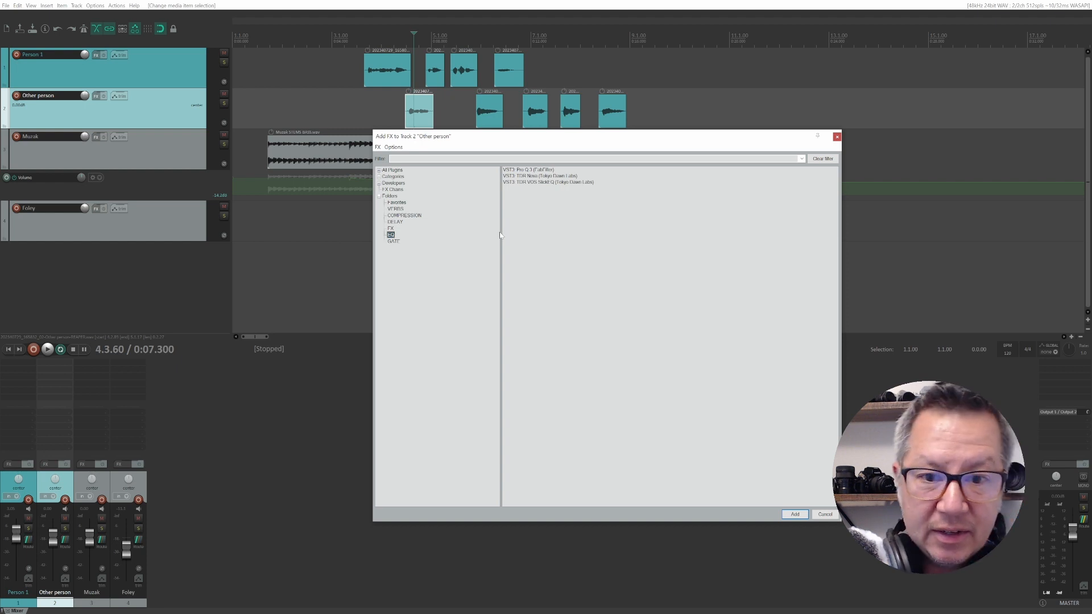
click(524, 182)
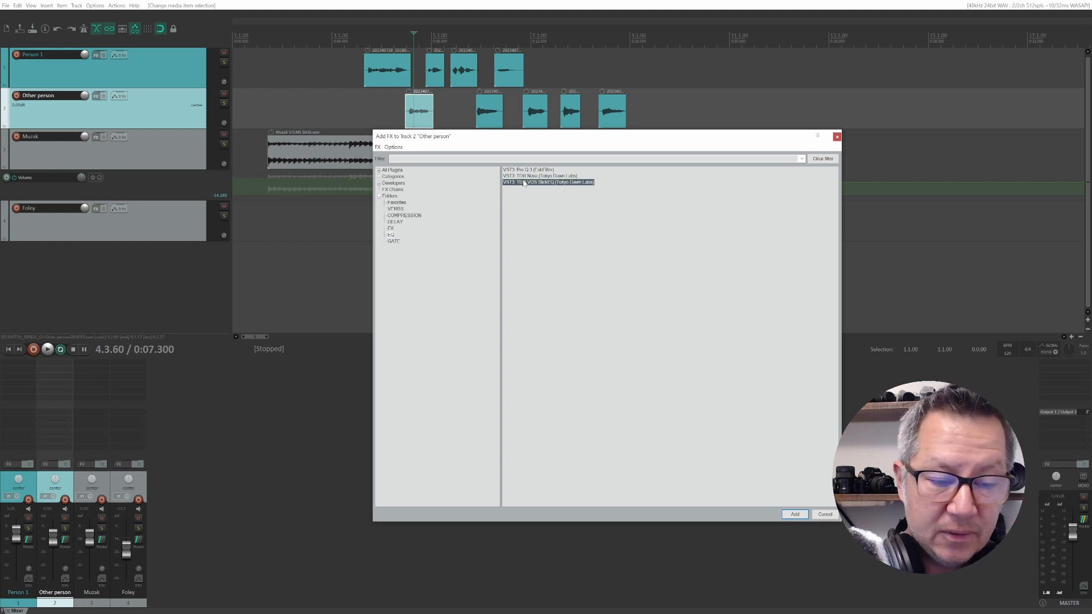
double_click(524, 182)
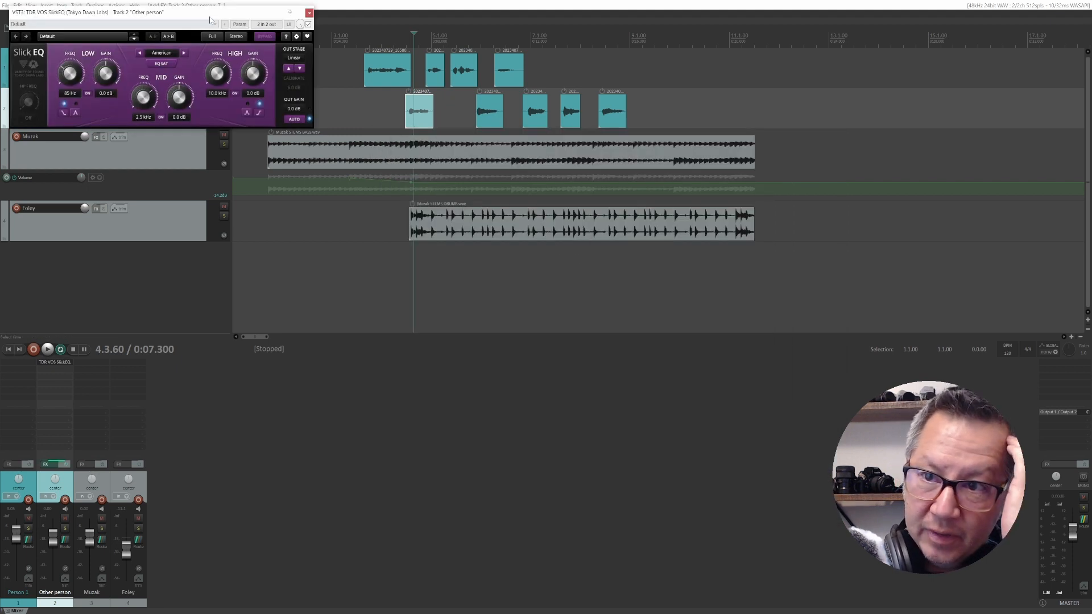
drag(210, 21, 575, 285)
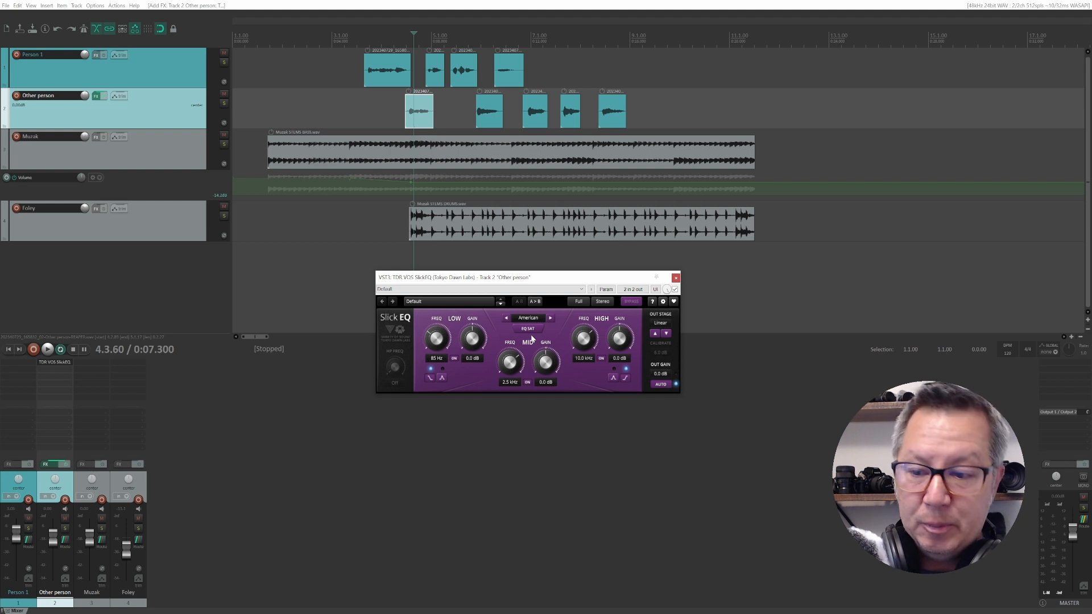
Set SlickEQ's mid frequency to 561 Hz and raise its mid gain to 18.0 dB while playing from 4.3.60.
drag(510, 362, 509, 386)
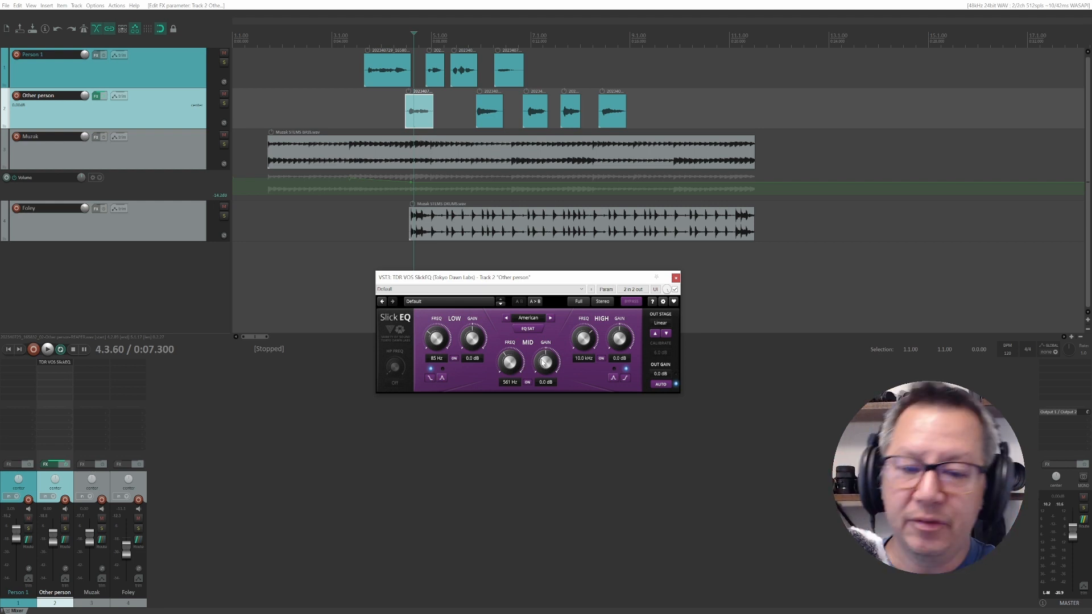
key(space)
drag(545, 361, 545, 319)
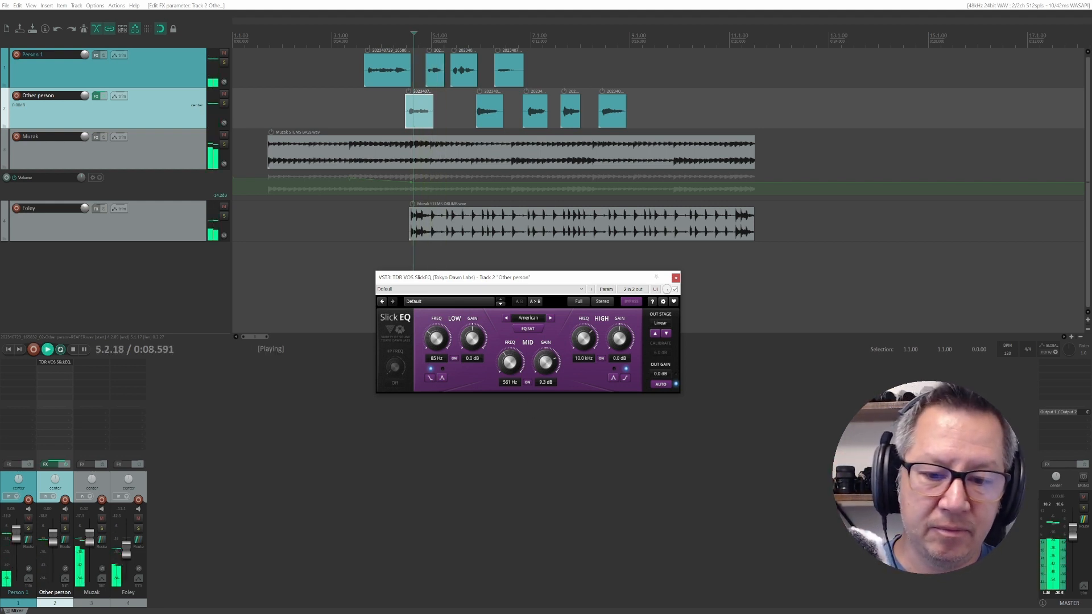
key(space)
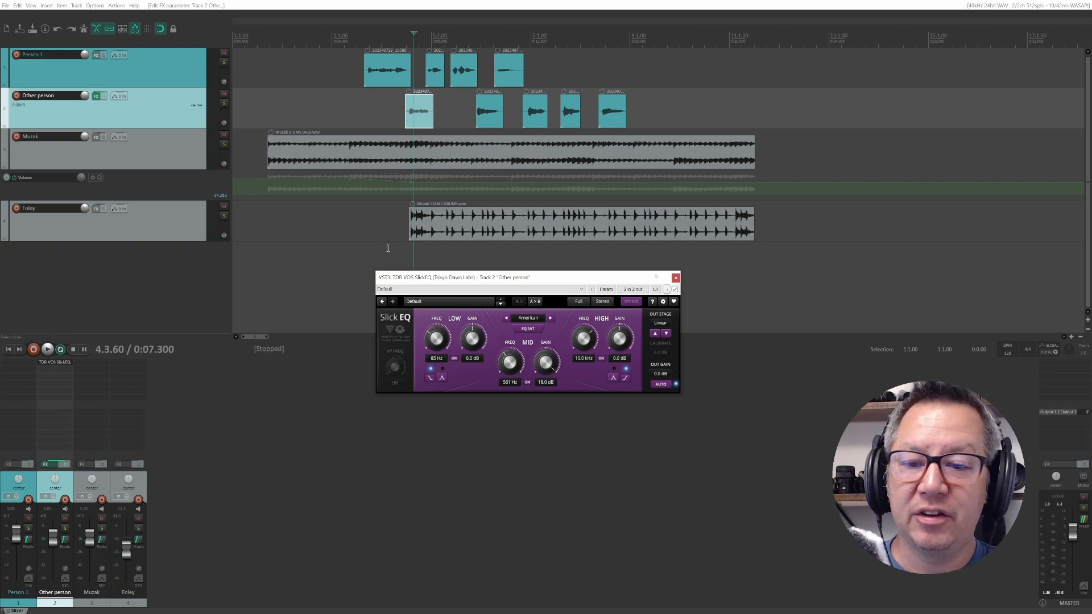
Make a time selection over the first Other person item and remove SlickEQ from the Other person track.
drag(405, 251, 432, 252)
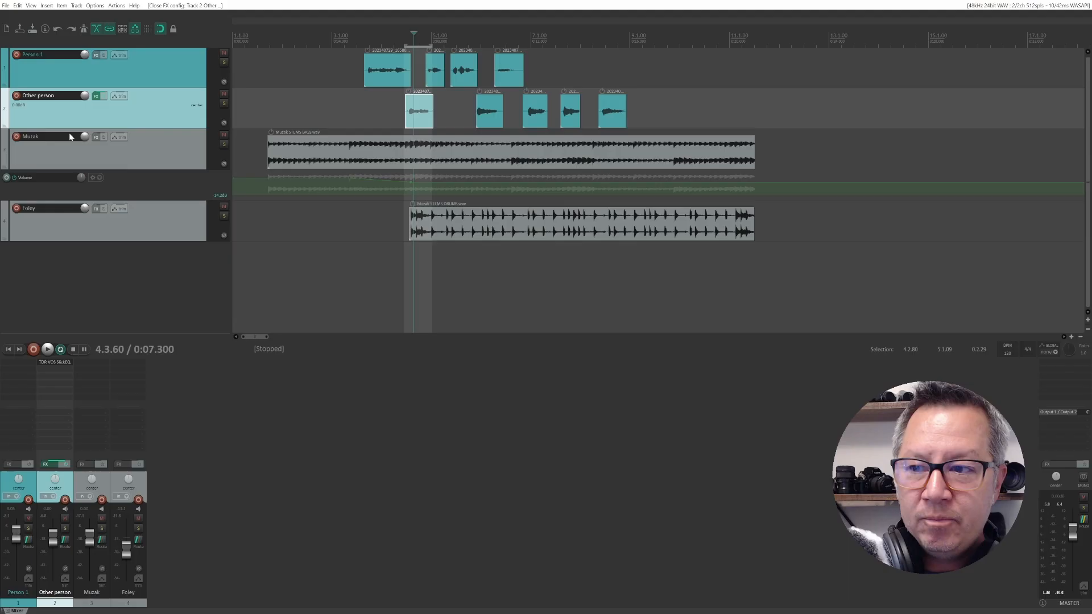
click(90, 153)
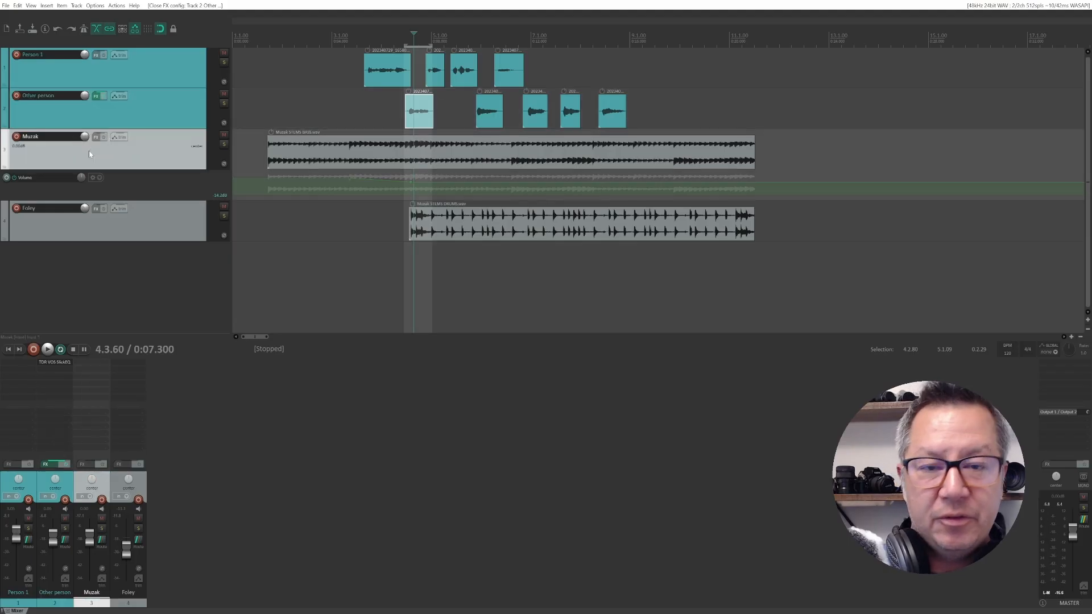
click(55, 363)
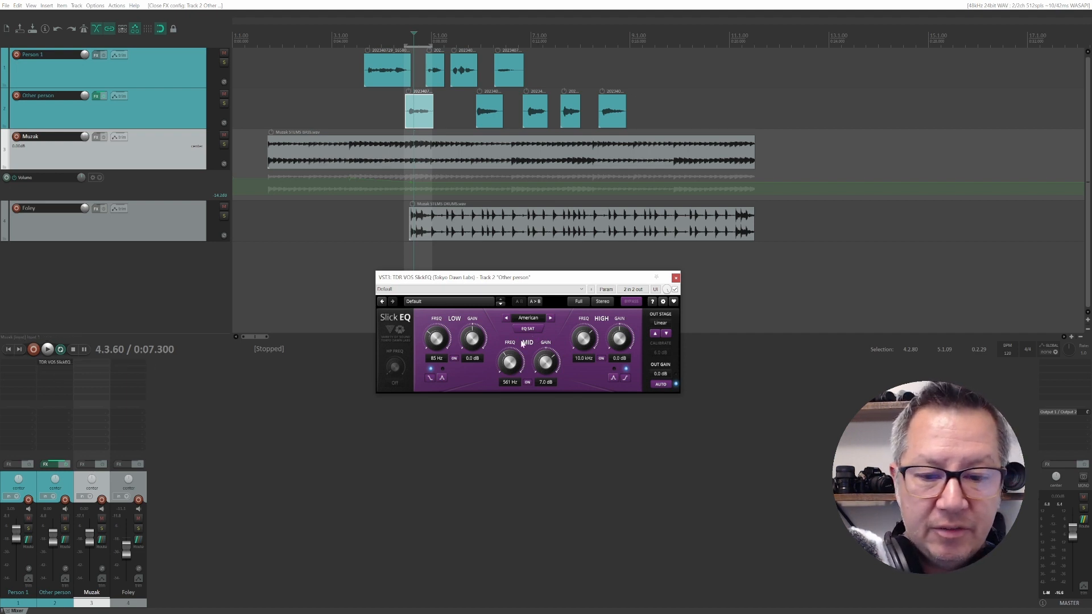
alt+click(53, 368)
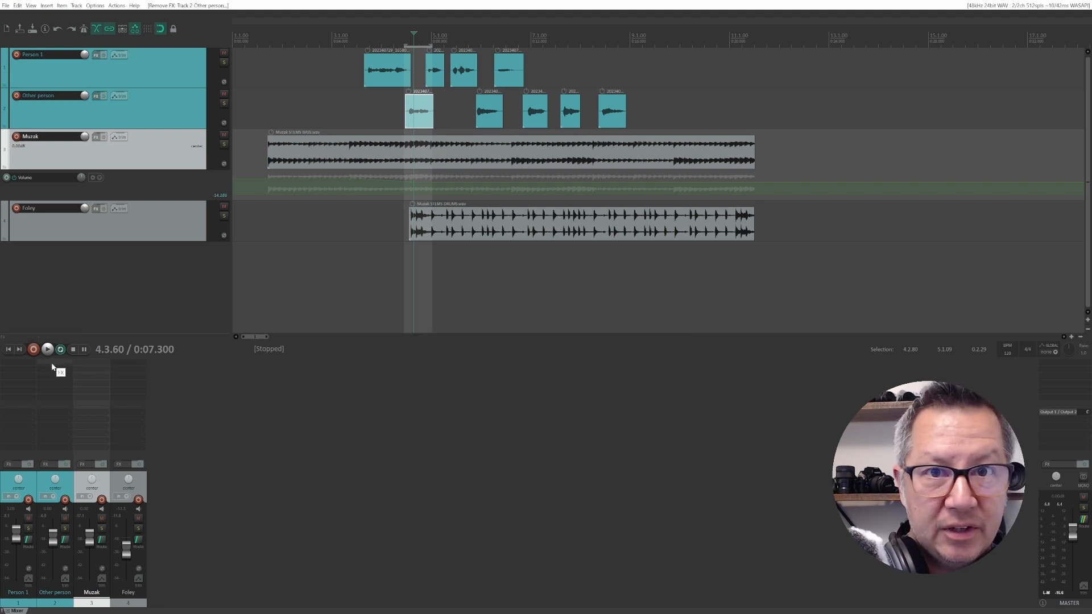
Add Pro-Q 3 to the Other person track and copy it to the Person 1, Muzak and Foley tracks.
click(52, 368)
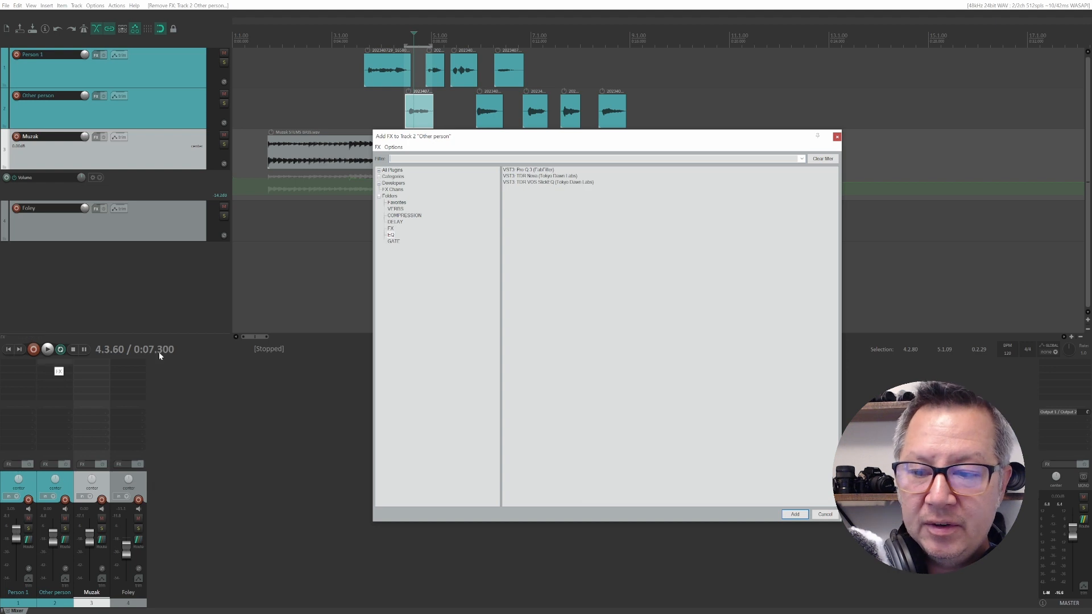
double_click(513, 170)
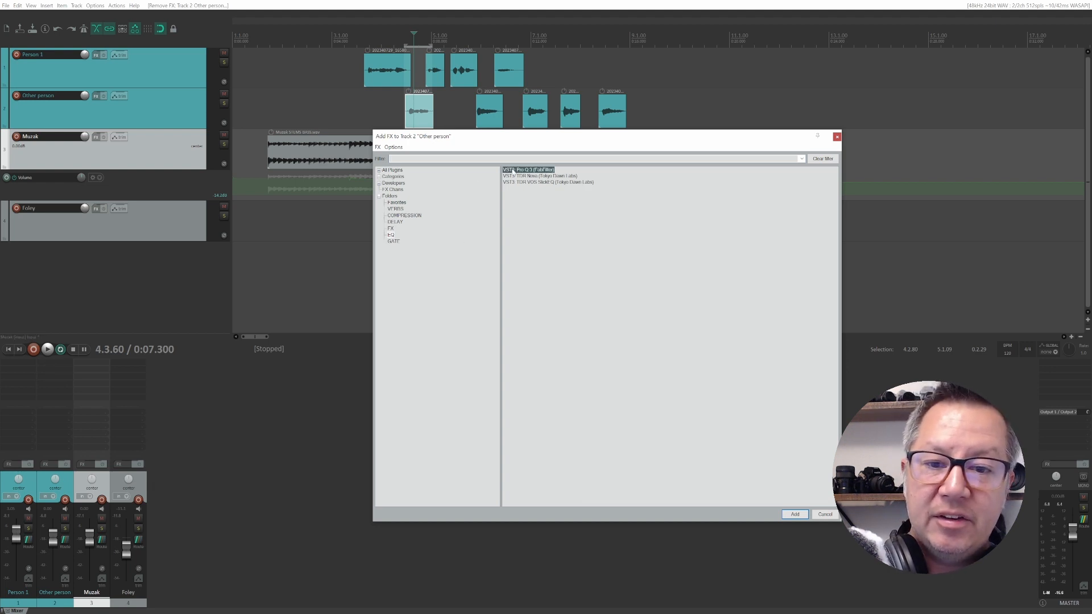
click(513, 13)
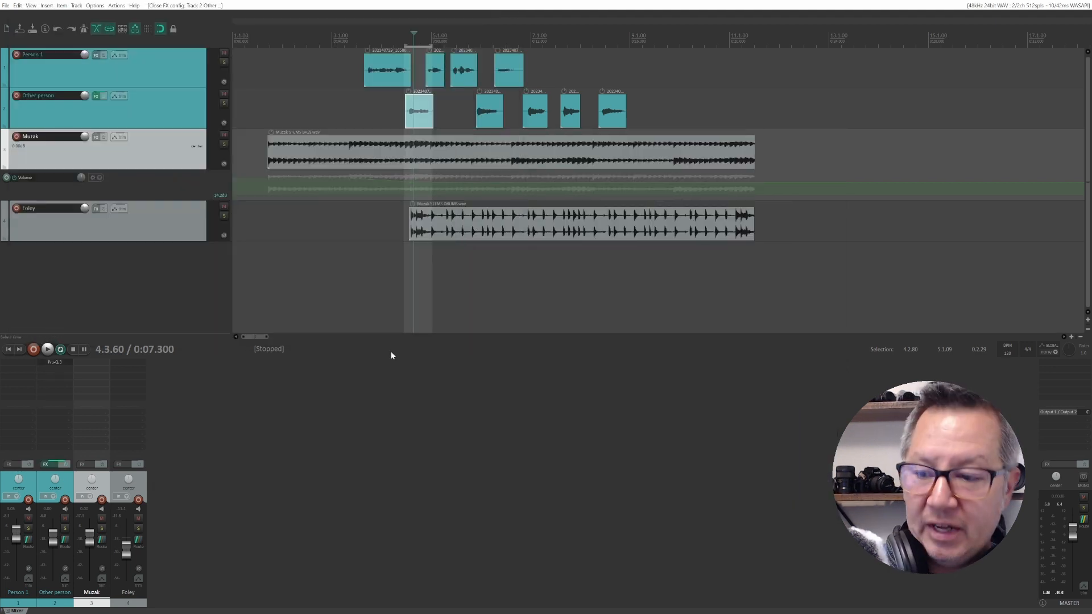
drag(59, 364, 20, 367)
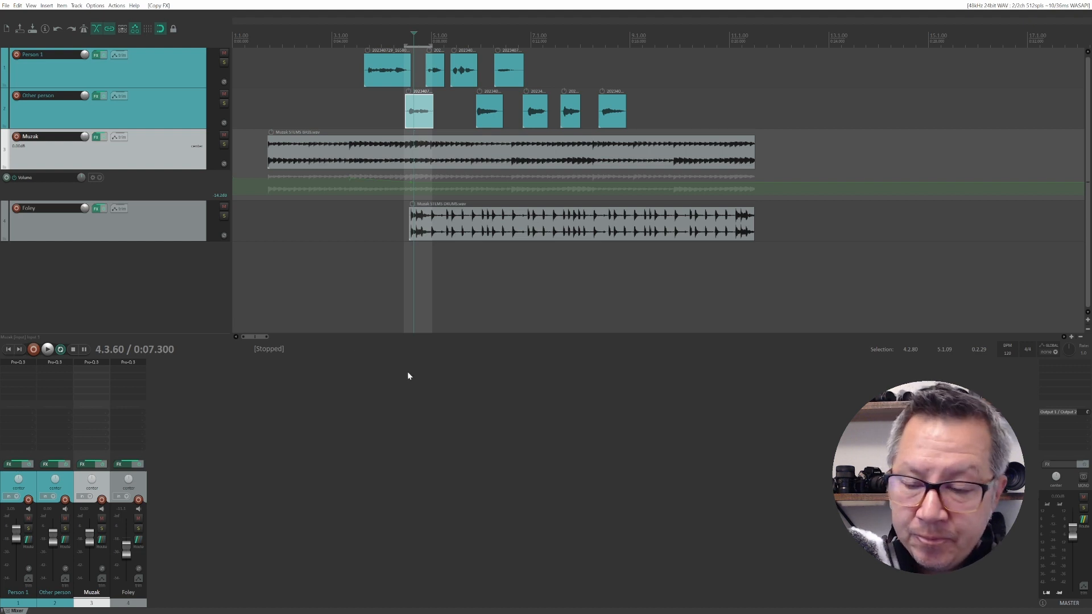
Place the edit cursor at 3.1.79 and examine the send options in the Muzak track's routing settings.
click(341, 318)
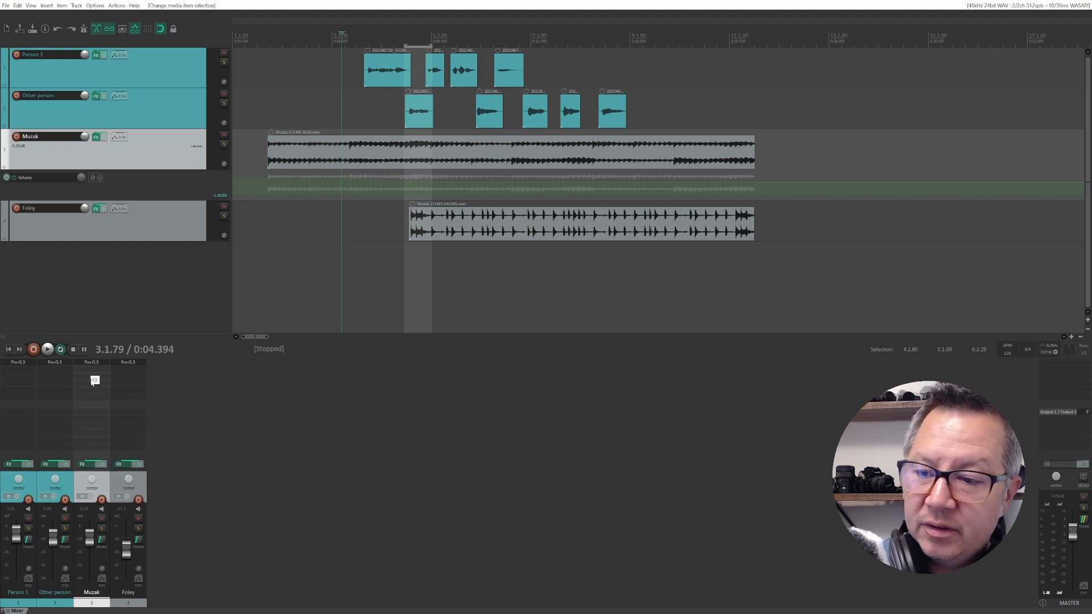
click(90, 426)
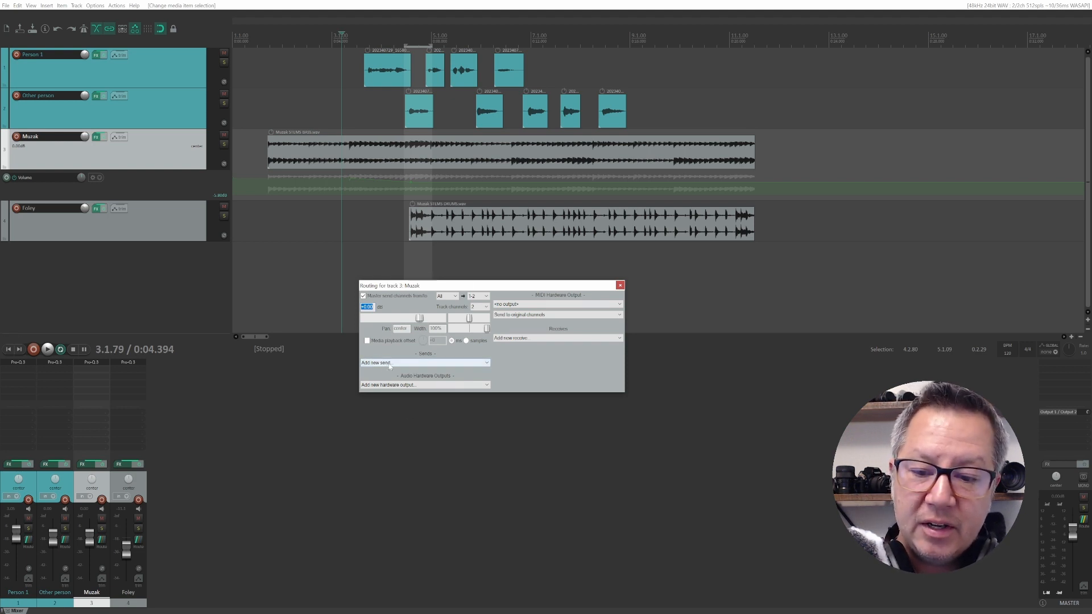
click(620, 286)
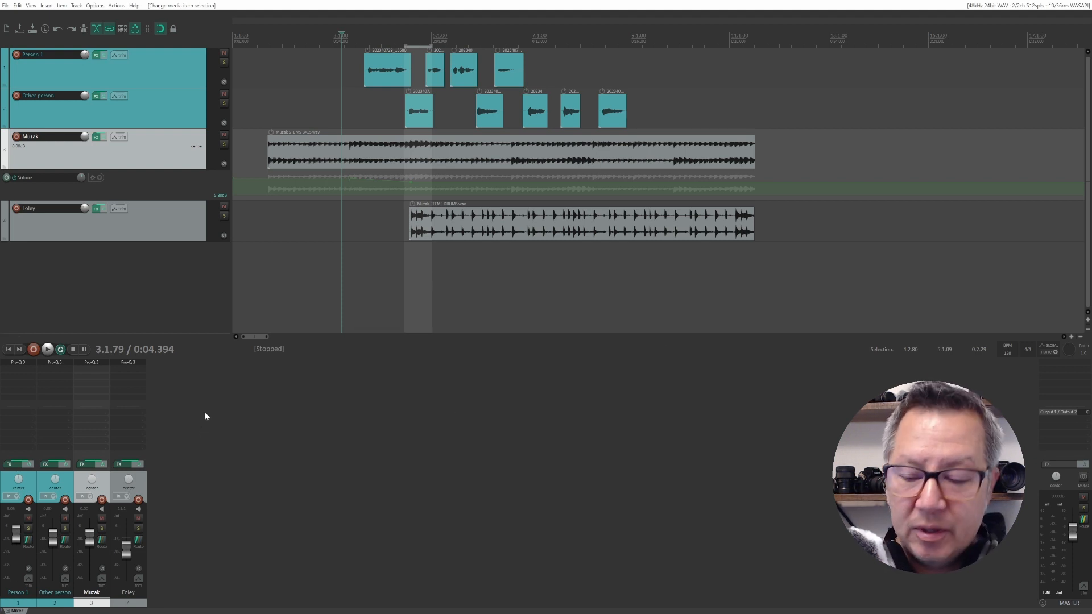
Add a new track below Foley, name it VERB and colour it magenta.
double_click(145, 296)
double_click(49, 251)
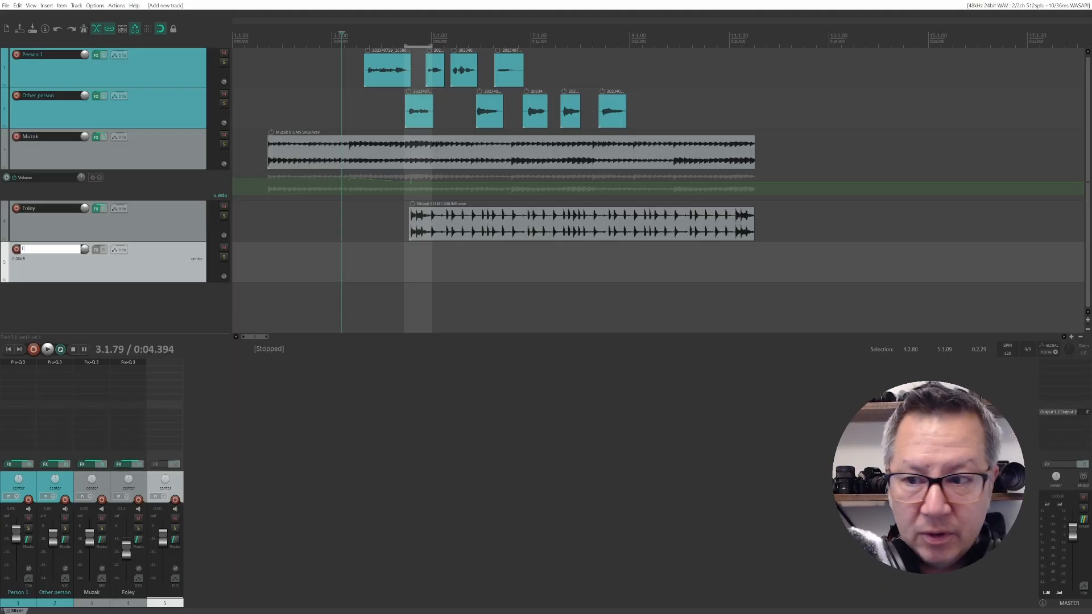
text(VERV)
key(BackSpace)
text(B)
key(Return)
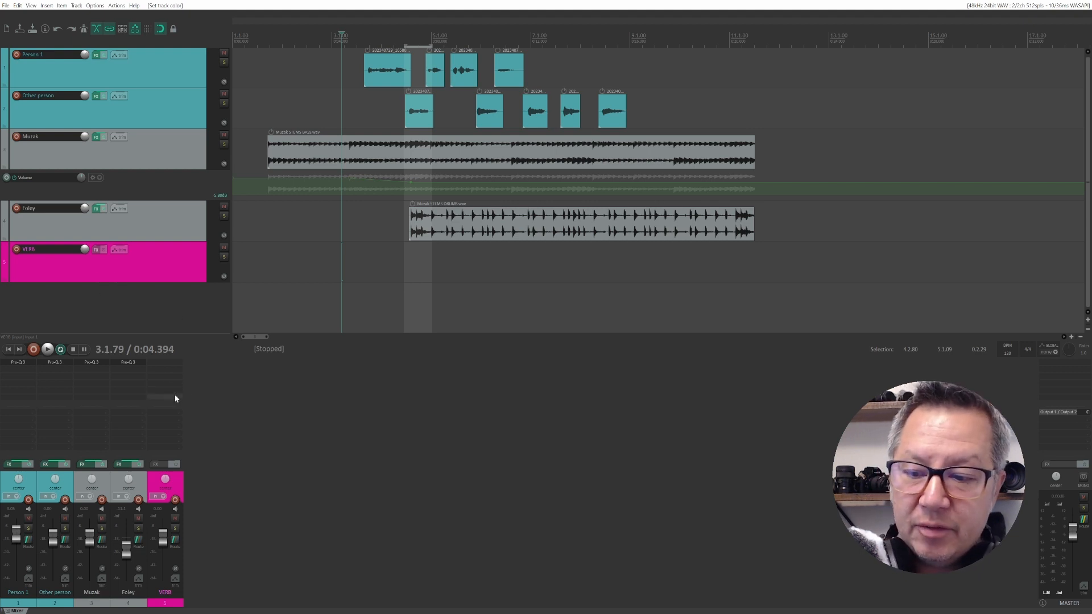
Add the Solaris reverb effect to the VERB track and select the Other person track.
double_click(163, 370)
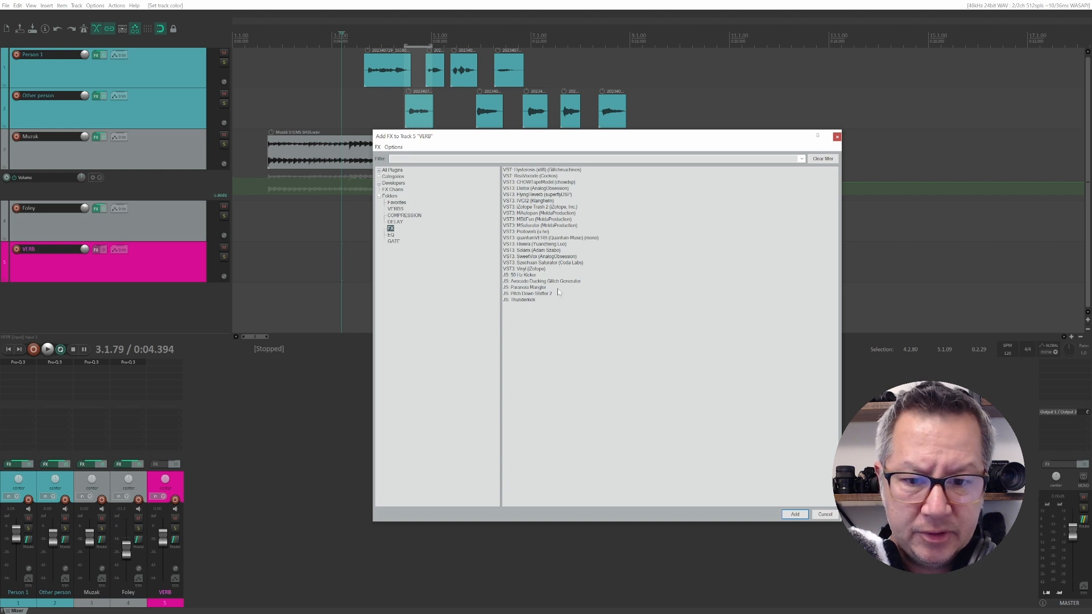
double_click(532, 250)
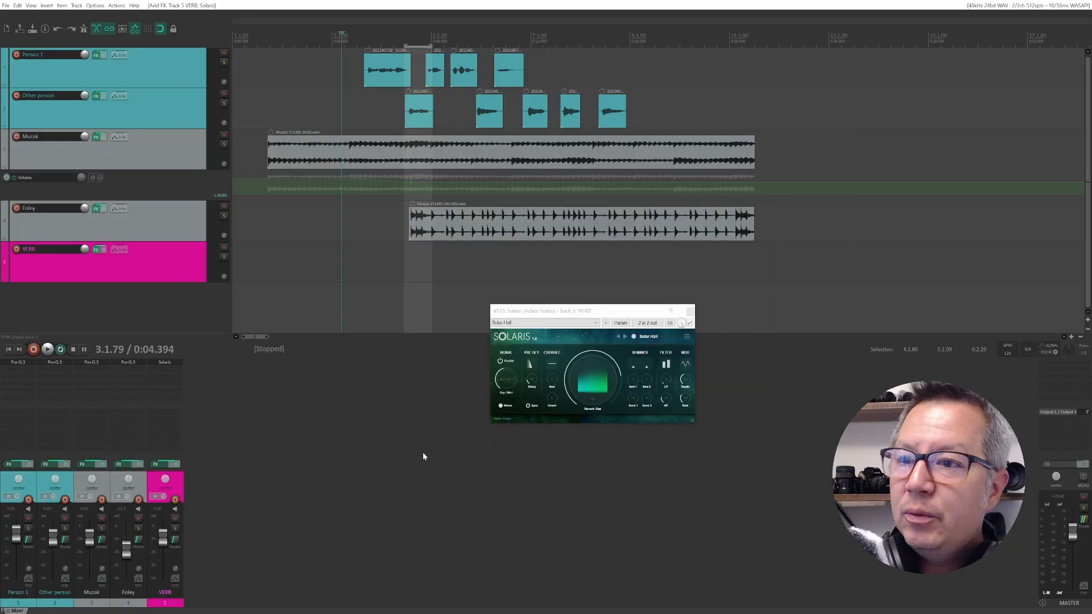
click(131, 69)
click(159, 104)
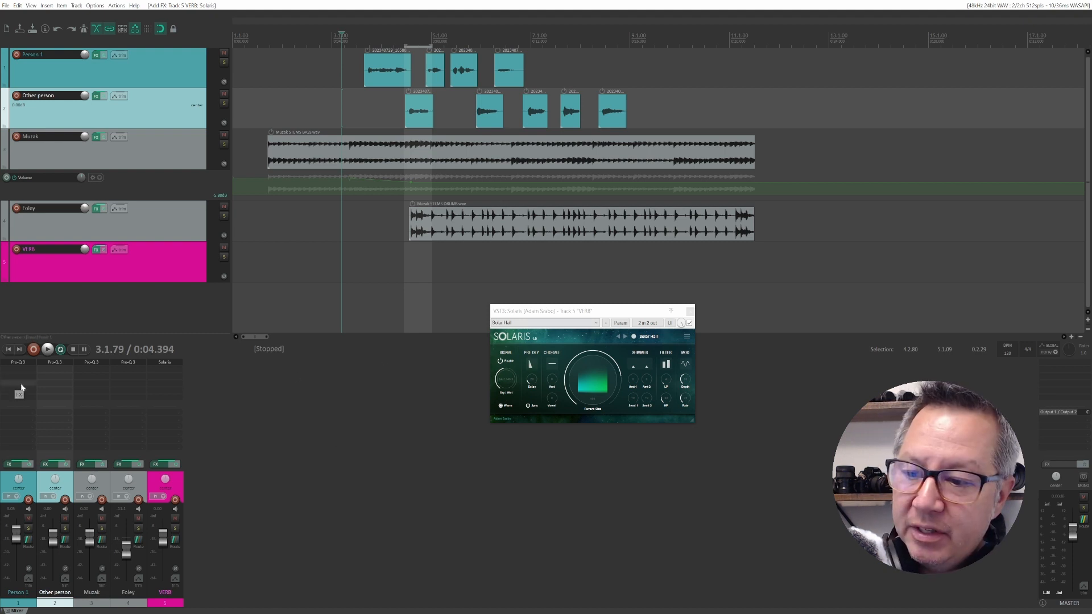
Add a send from the Person 1 track to VERB and copy that send to the Other person track.
click(20, 433)
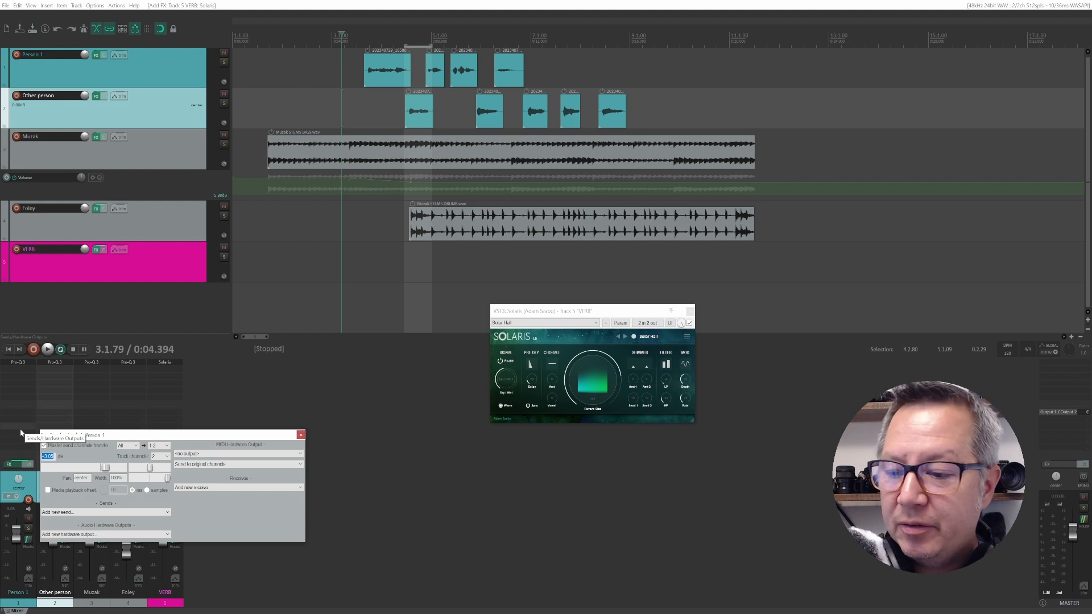
click(91, 512)
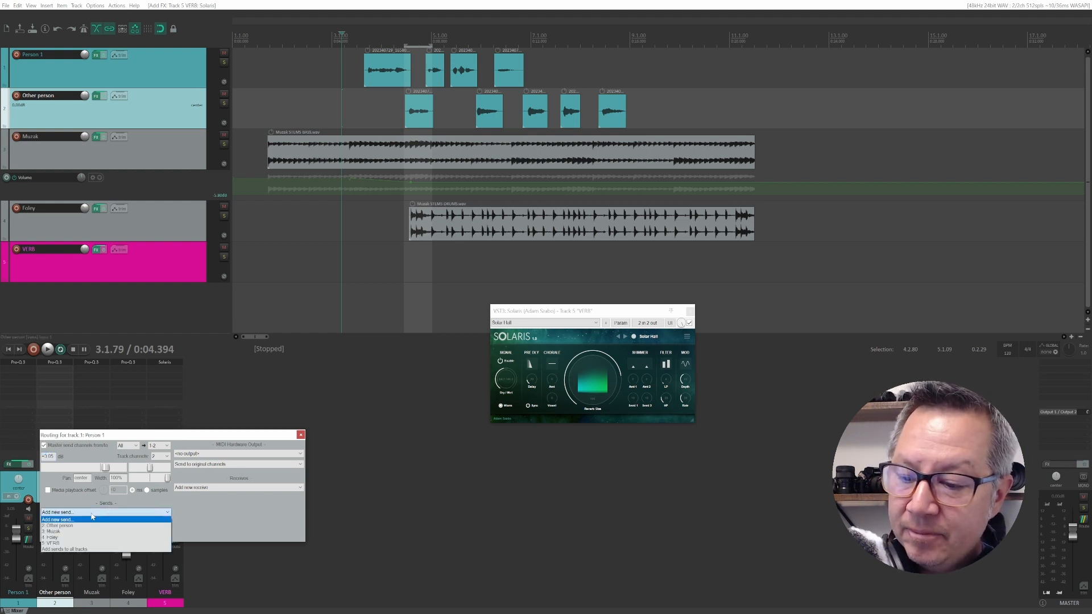
click(53, 543)
drag(228, 243, 328, 220)
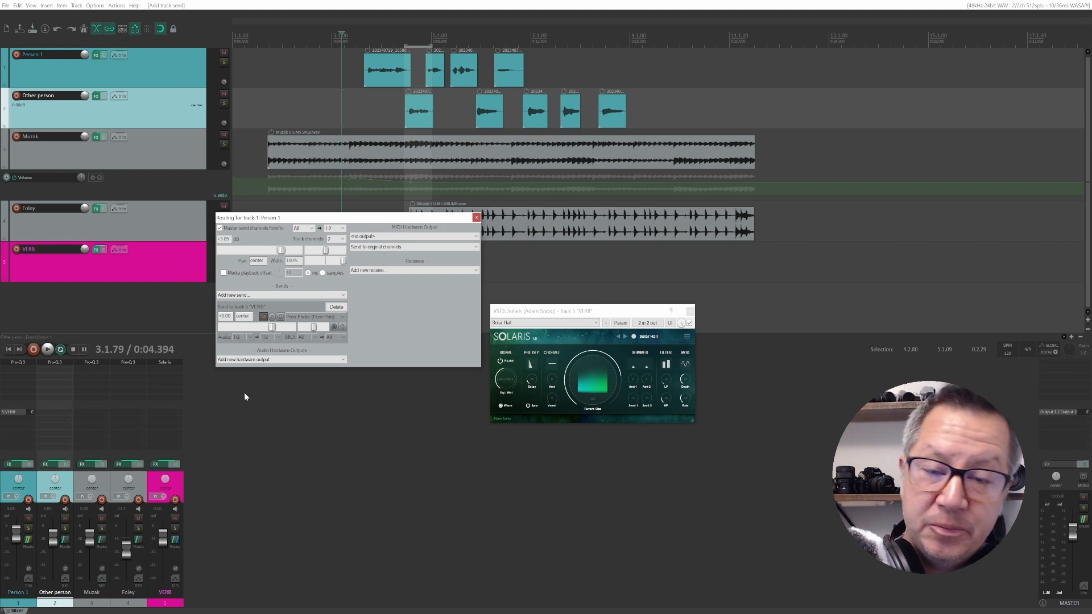
click(475, 218)
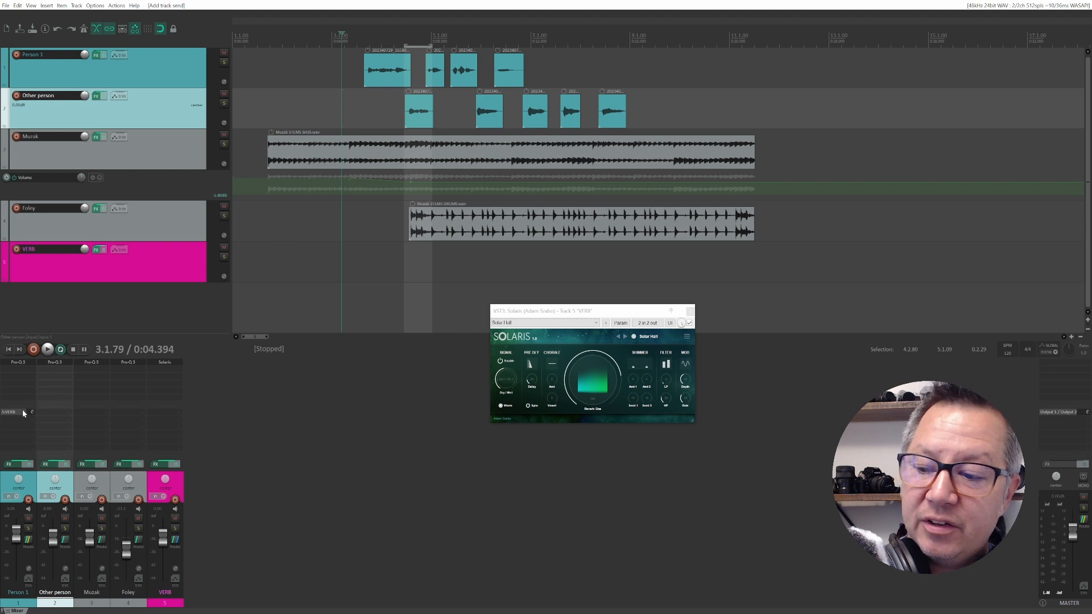
drag(10, 416, 50, 409)
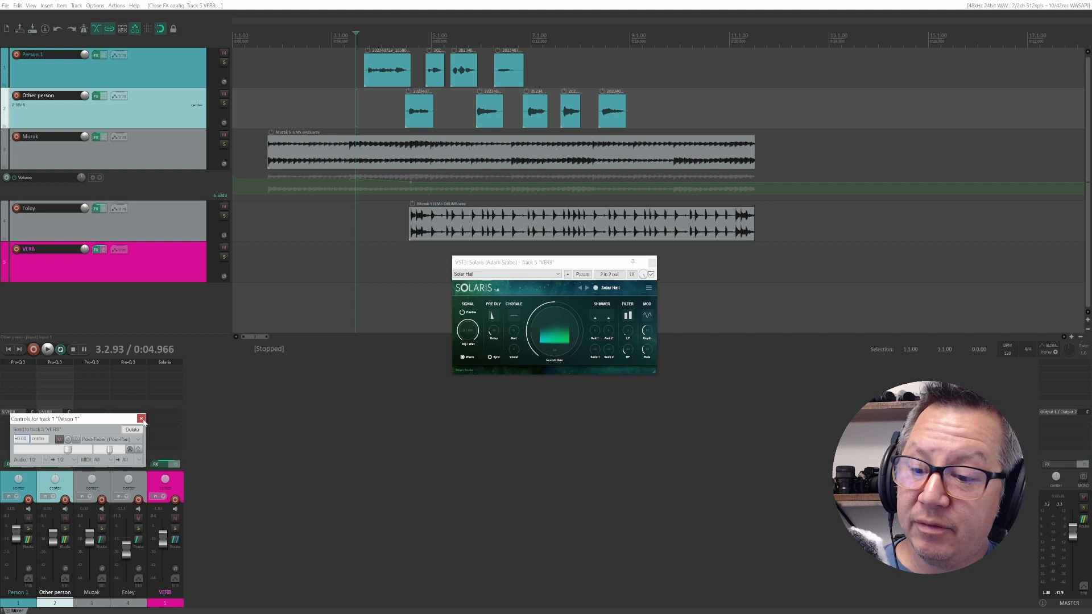
click(140, 418)
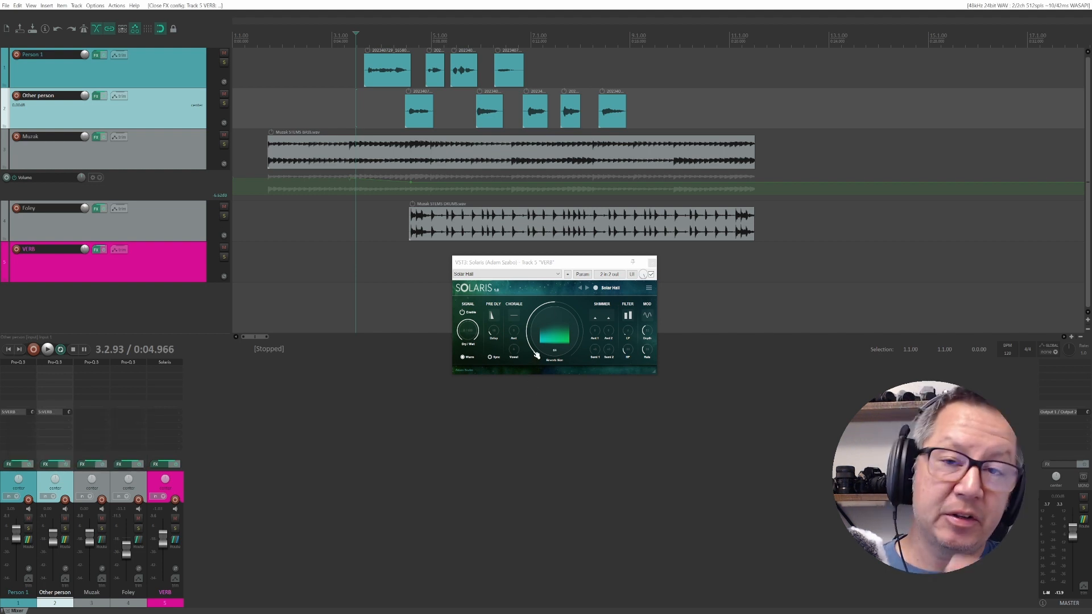
Lower the VERB track's volume, make a time selection over the dialogue items, and raise the VERB volume during playback to blend in the reverb.
drag(163, 534, 175, 604)
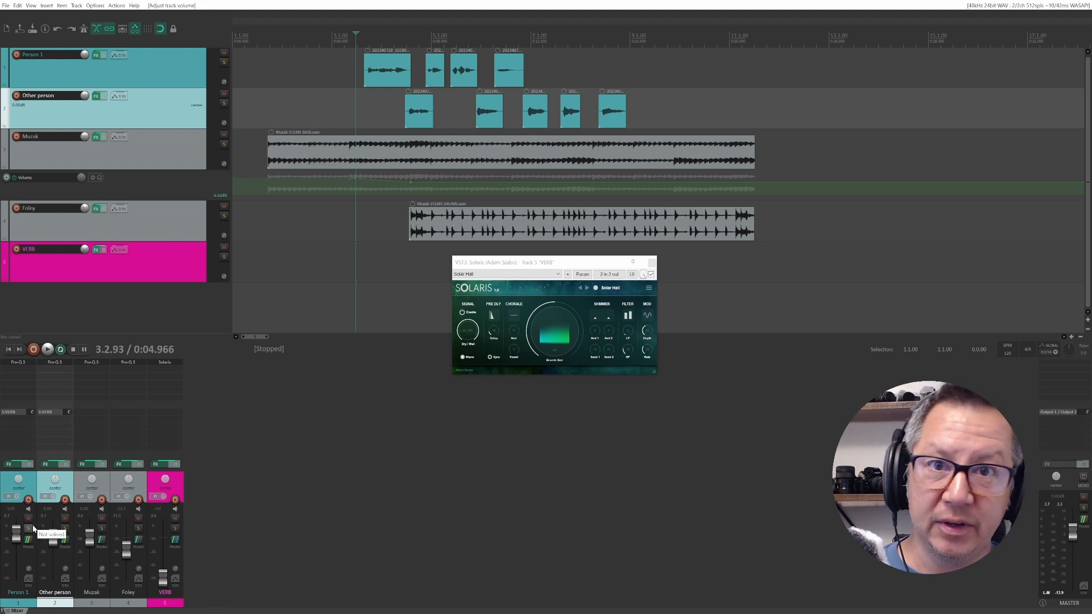
key(space)
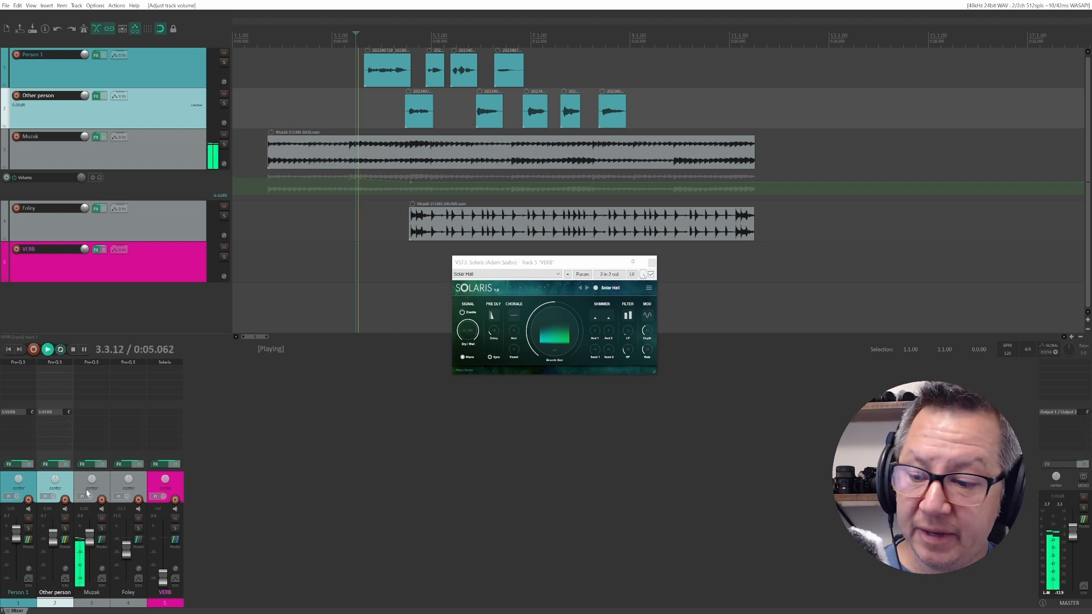
drag(352, 256, 630, 211)
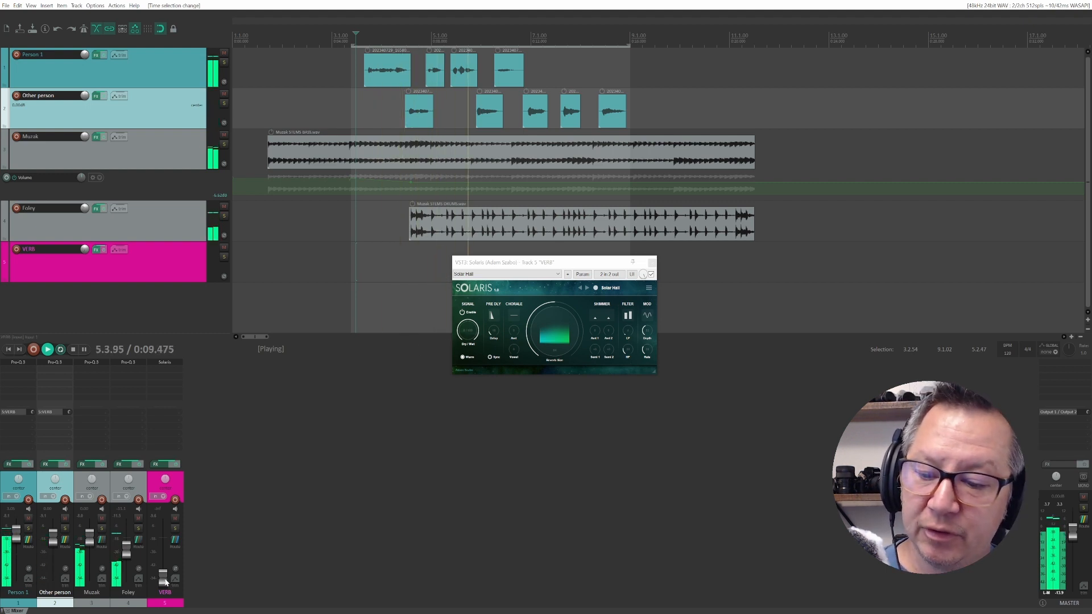
drag(165, 581, 161, 556)
drag(162, 552, 163, 555)
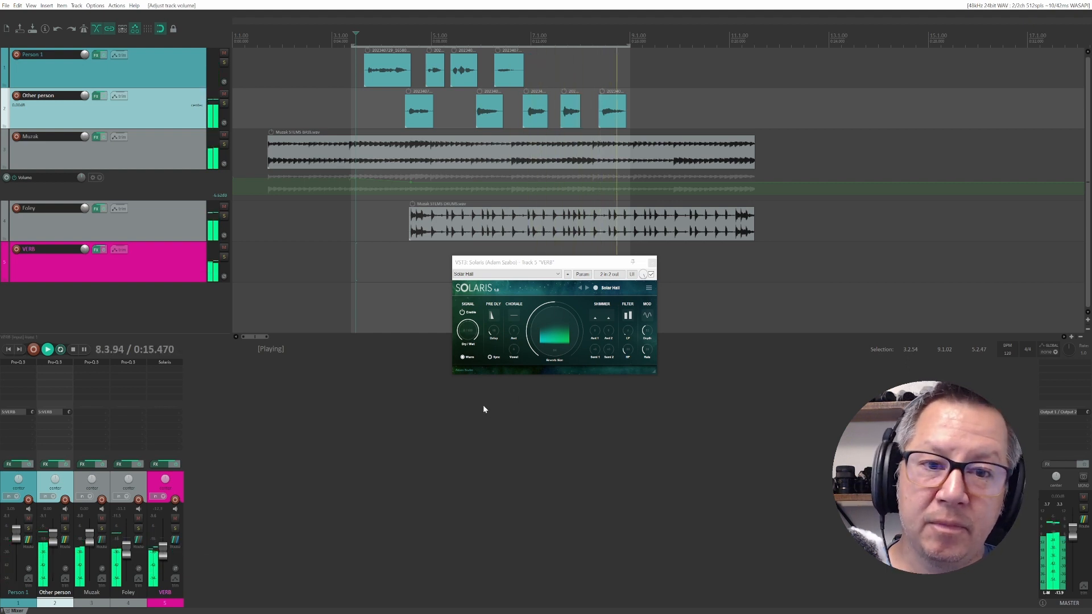
key(space)
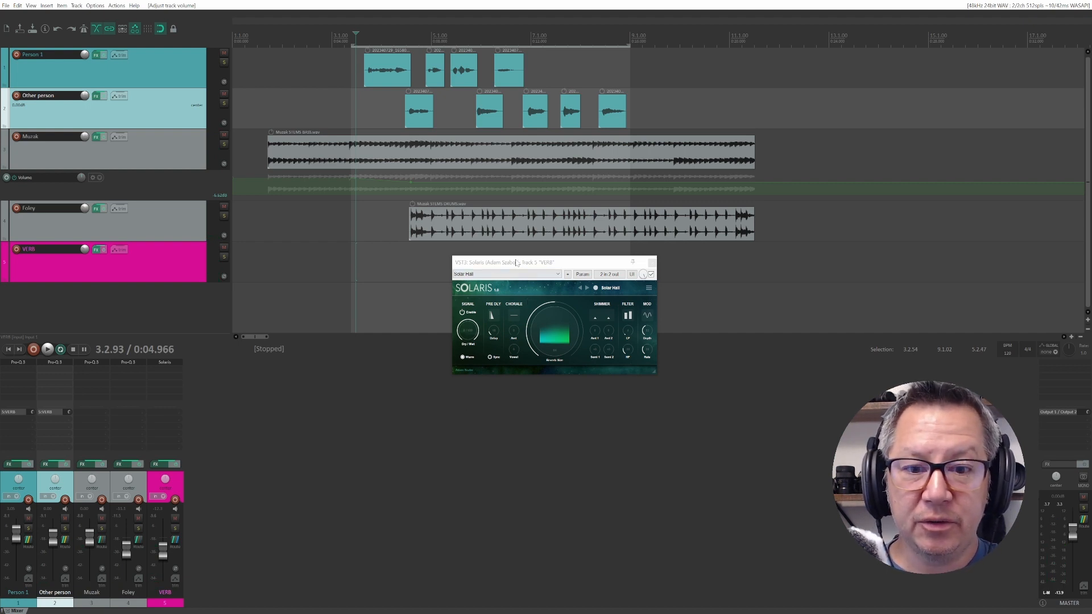
drag(517, 262, 504, 282)
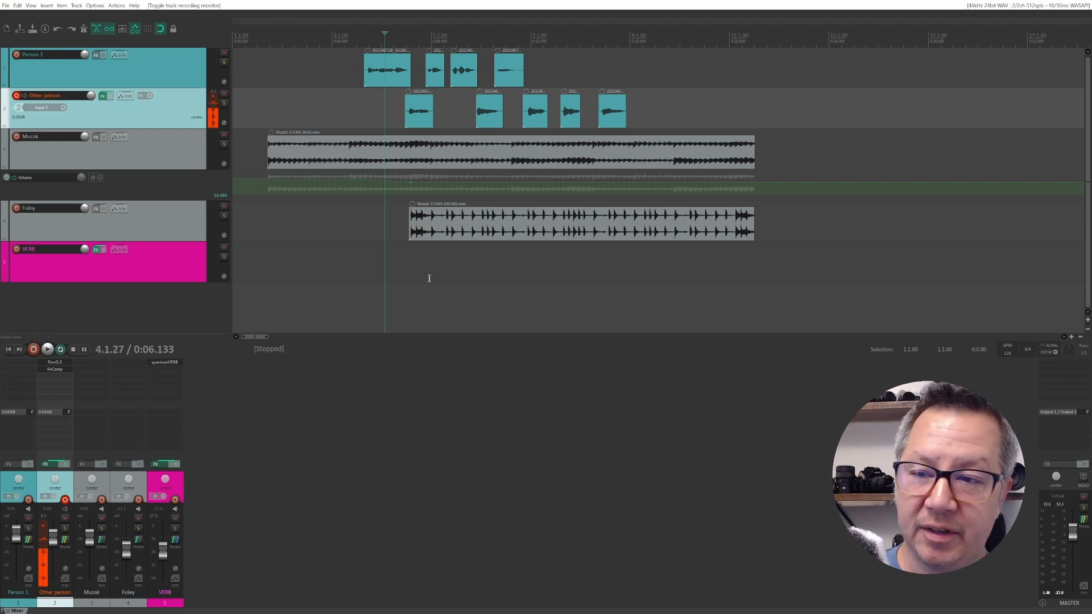
Arm the Other person track for recording and save it as a track template named Vocal thing.
right_click(132, 117)
click(121, 112)
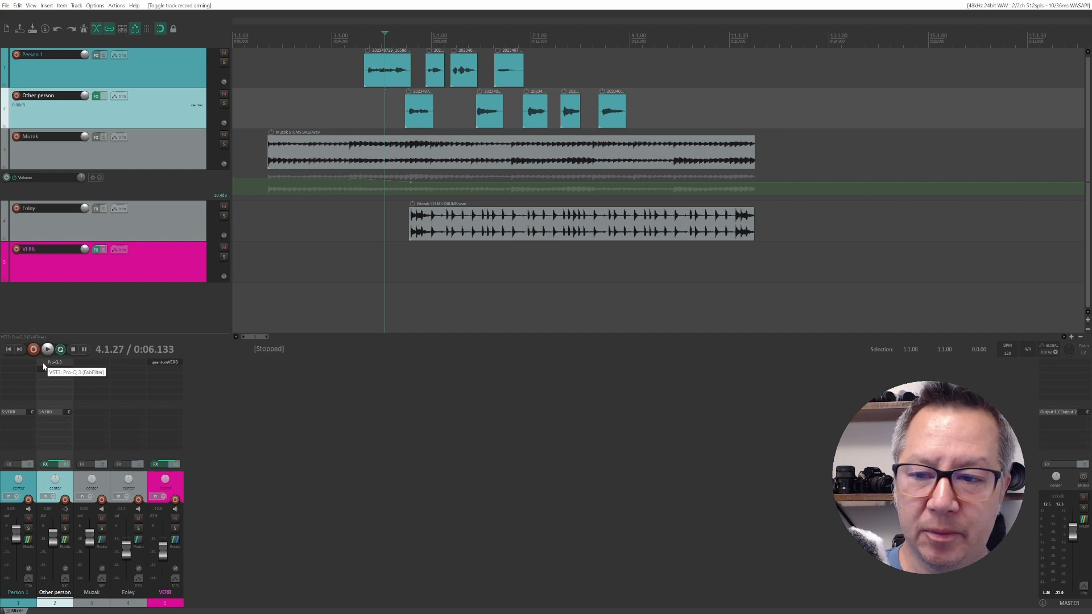
click(17, 96)
right_click(155, 115)
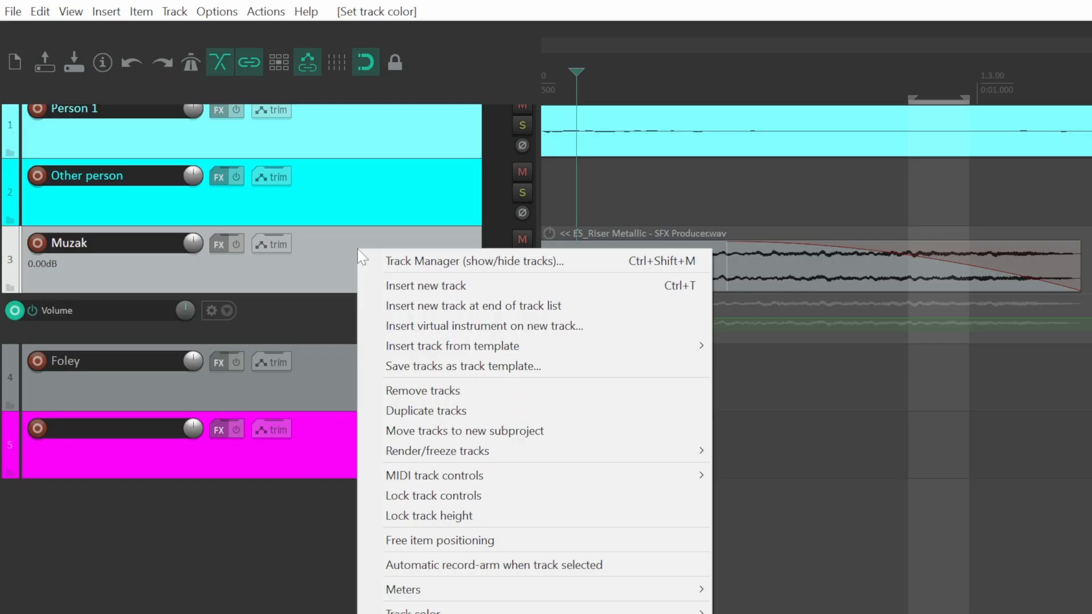
click(510, 366)
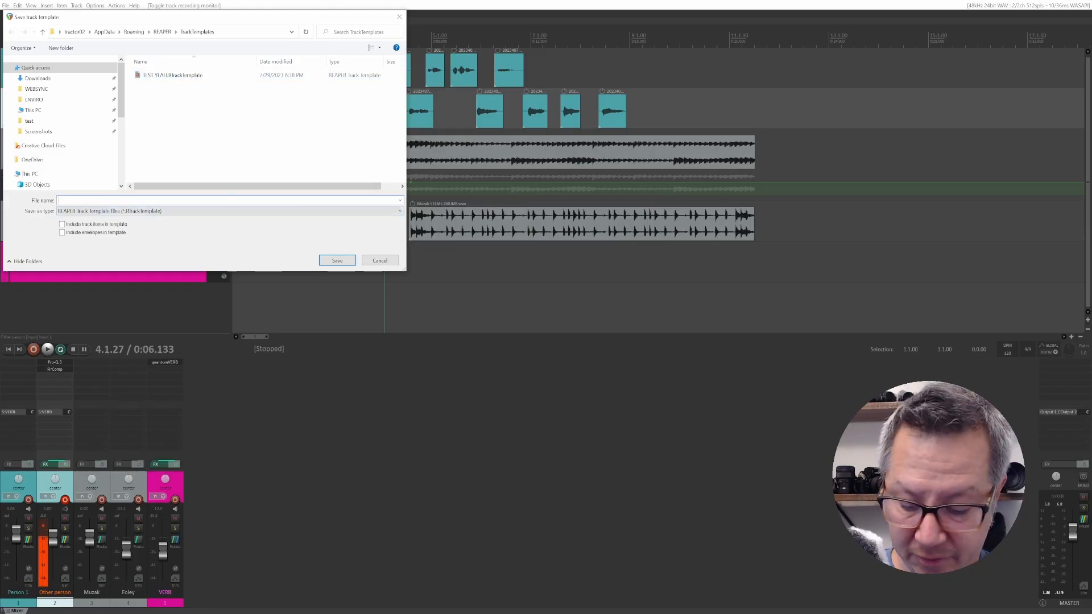
text(Vocal thing)
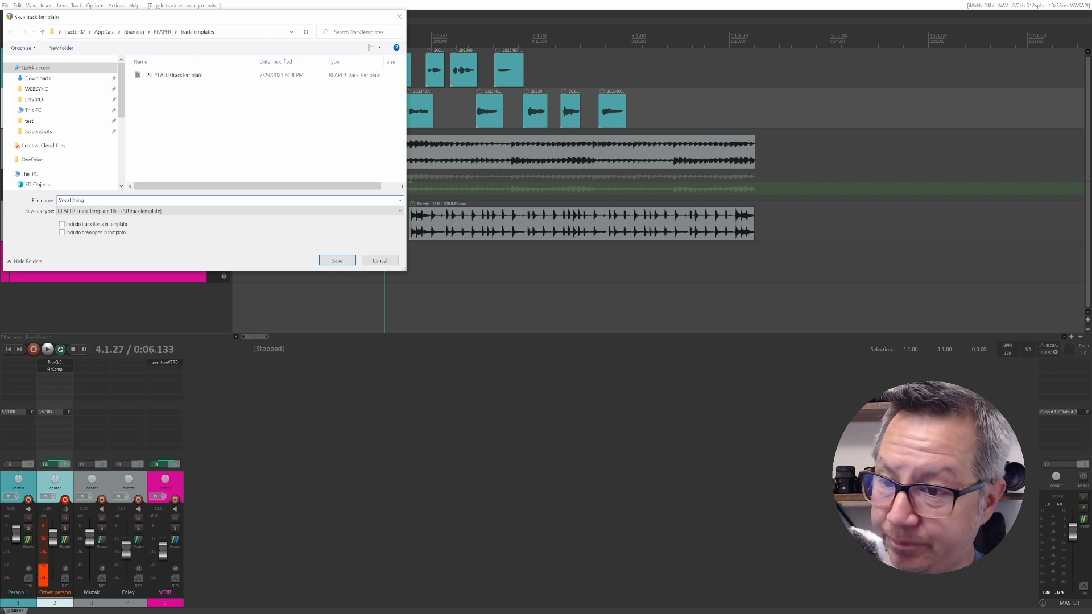
key(Return)
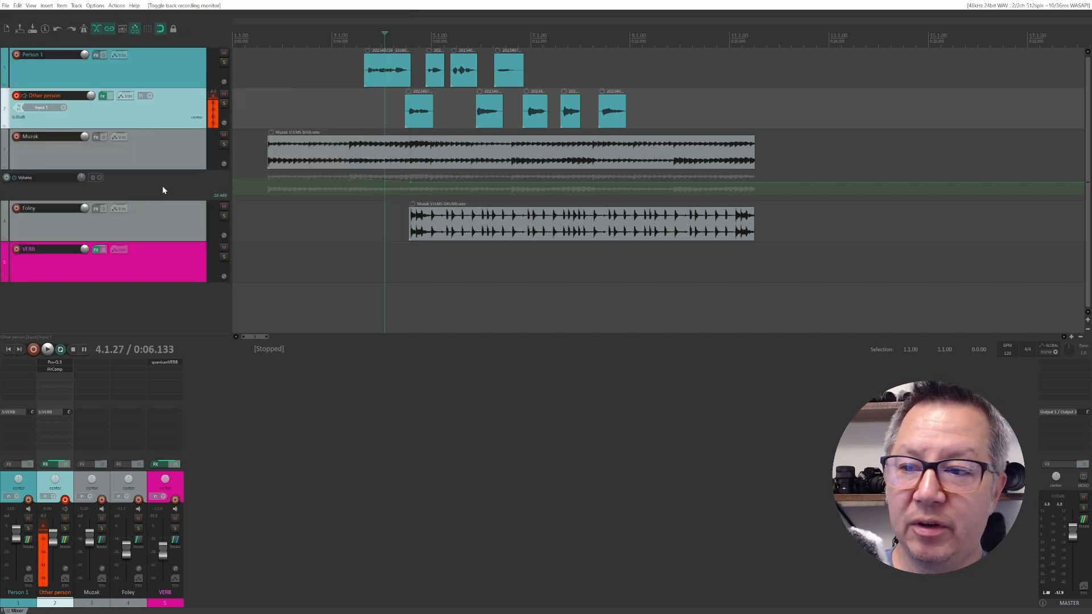
Insert a track from the Vocal thing template below Other person and disarm both Other person tracks.
right_click(156, 111)
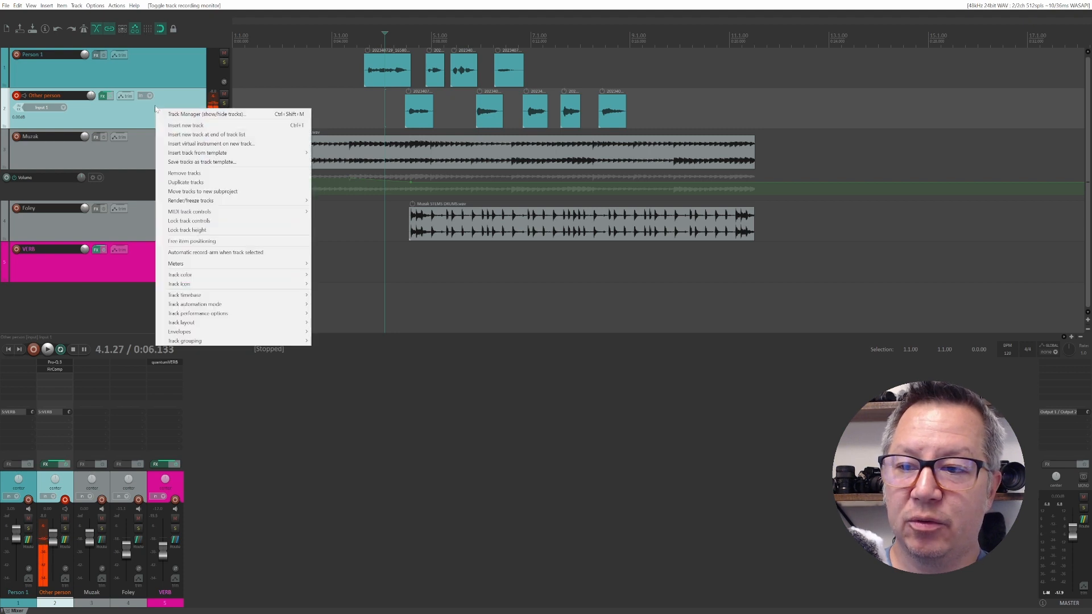
mouse_move(284, 153)
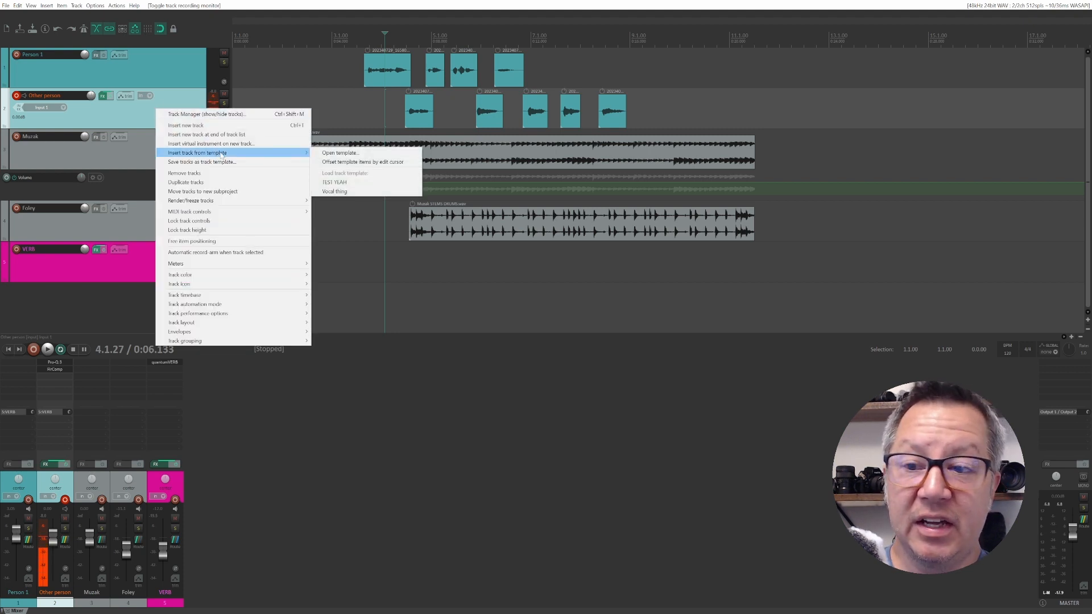
click(352, 191)
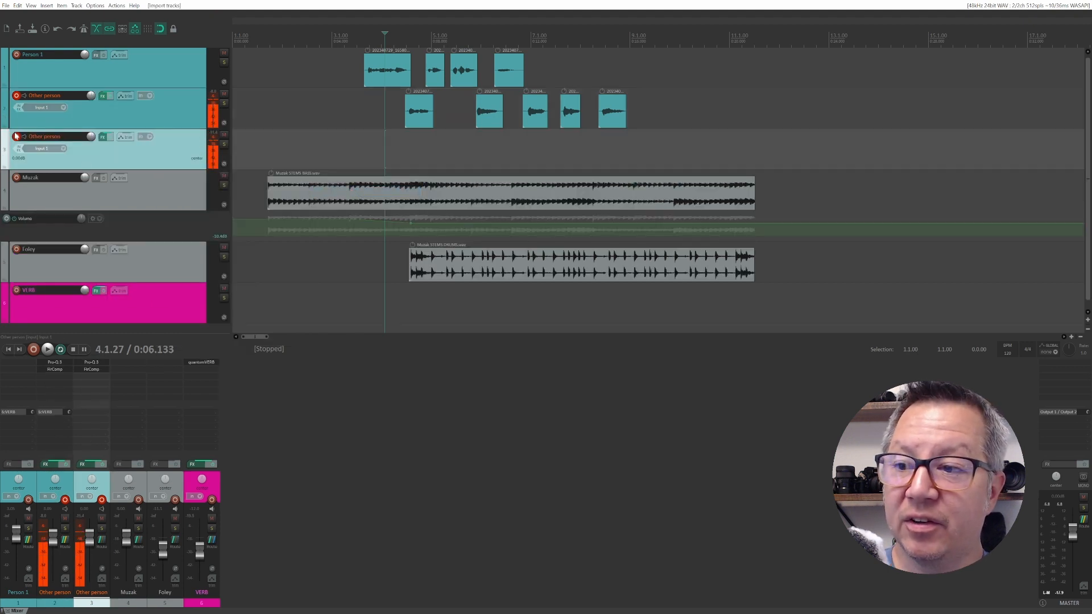
click(16, 136)
click(17, 95)
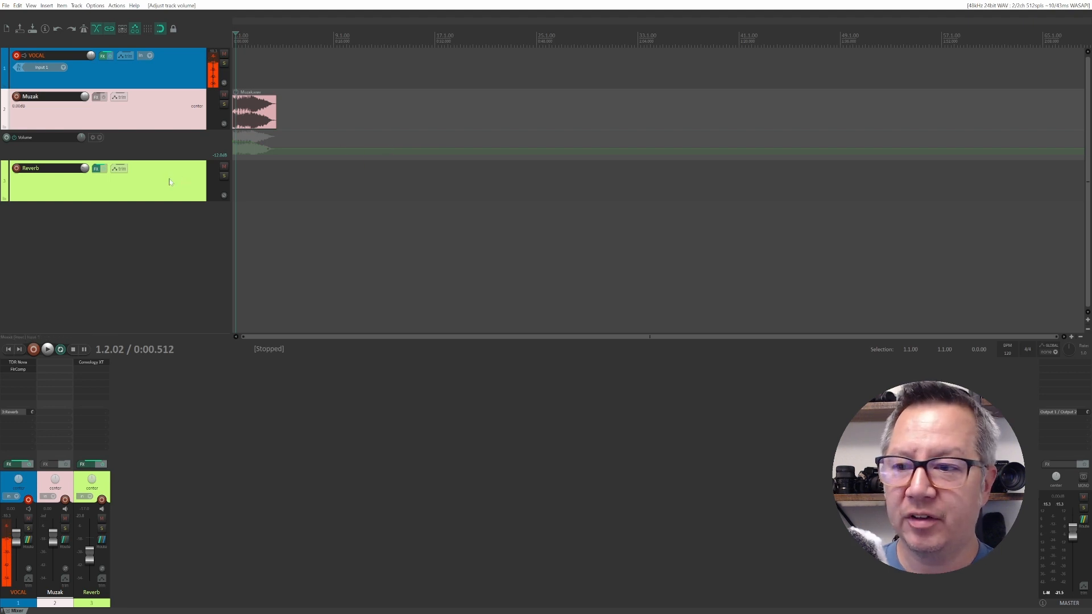
Save the project with the VOCAL, Muzak and Reverb tracks as a project template named VOCAL REC.
click(148, 185)
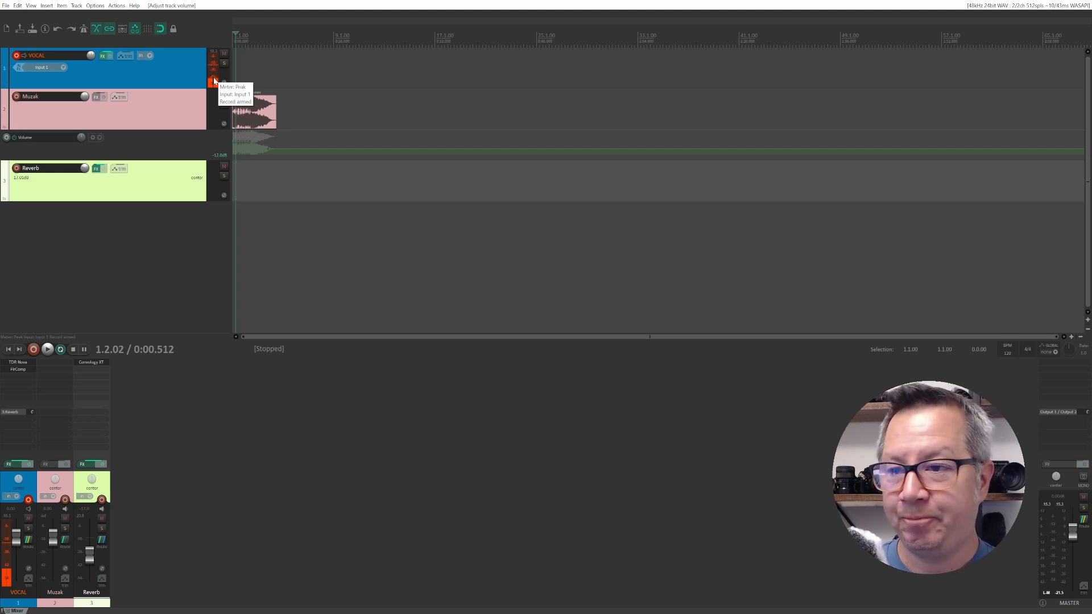
click(7, 7)
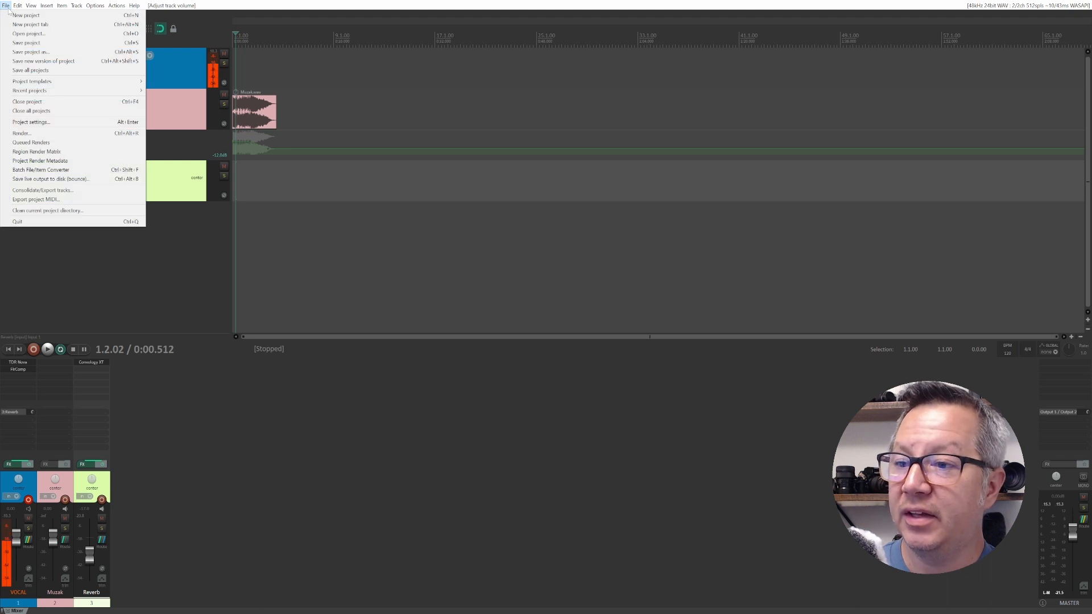
mouse_move(71, 83)
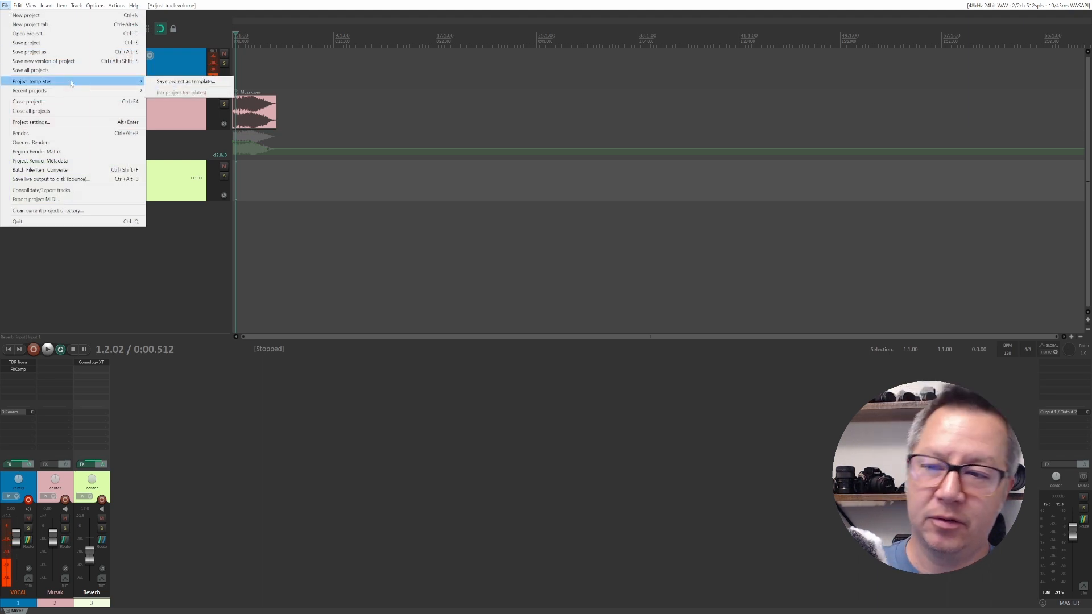
click(159, 82)
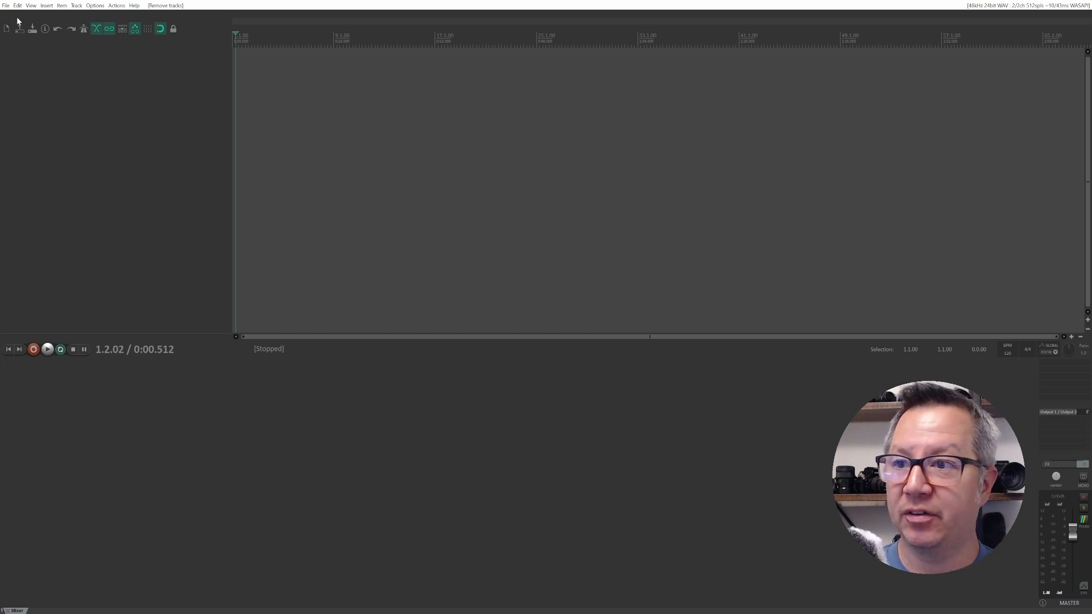
Load the VOCAL REC project template, discarding the current unsaved project.
click(5, 6)
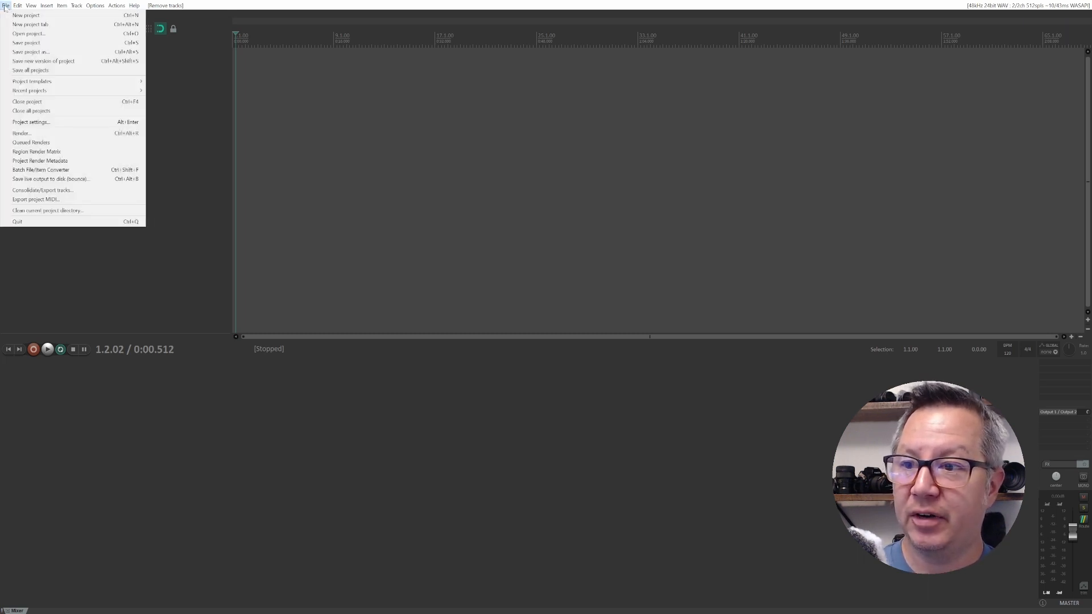
mouse_move(113, 81)
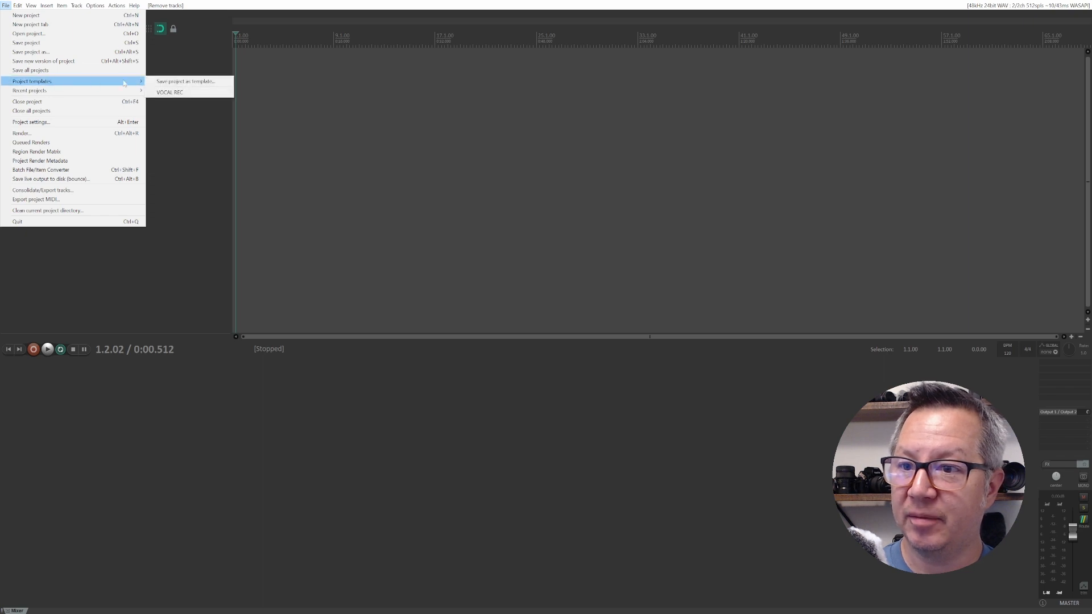
click(169, 92)
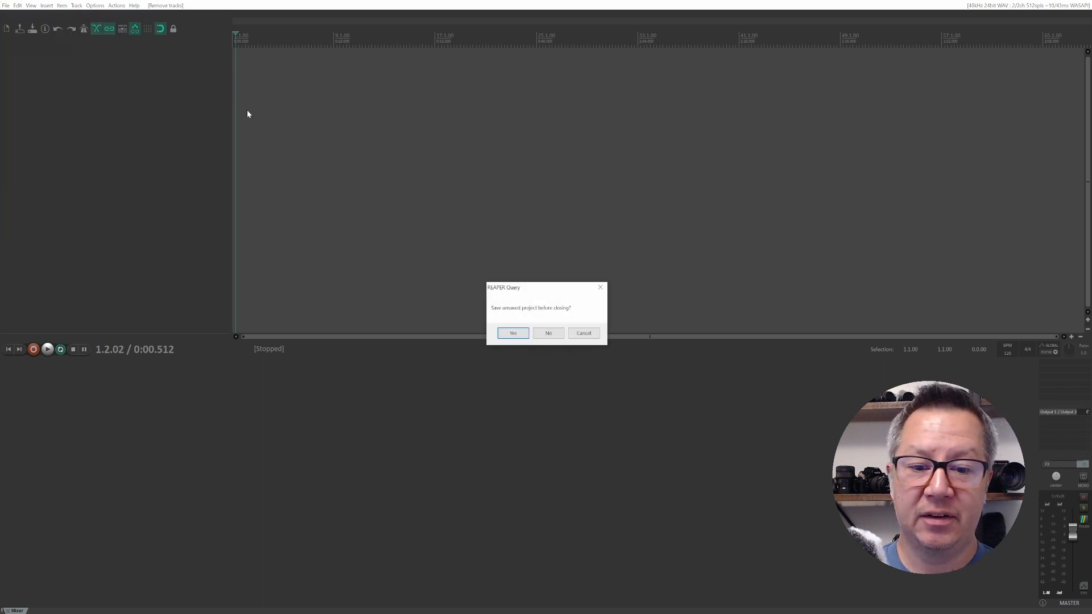
click(544, 334)
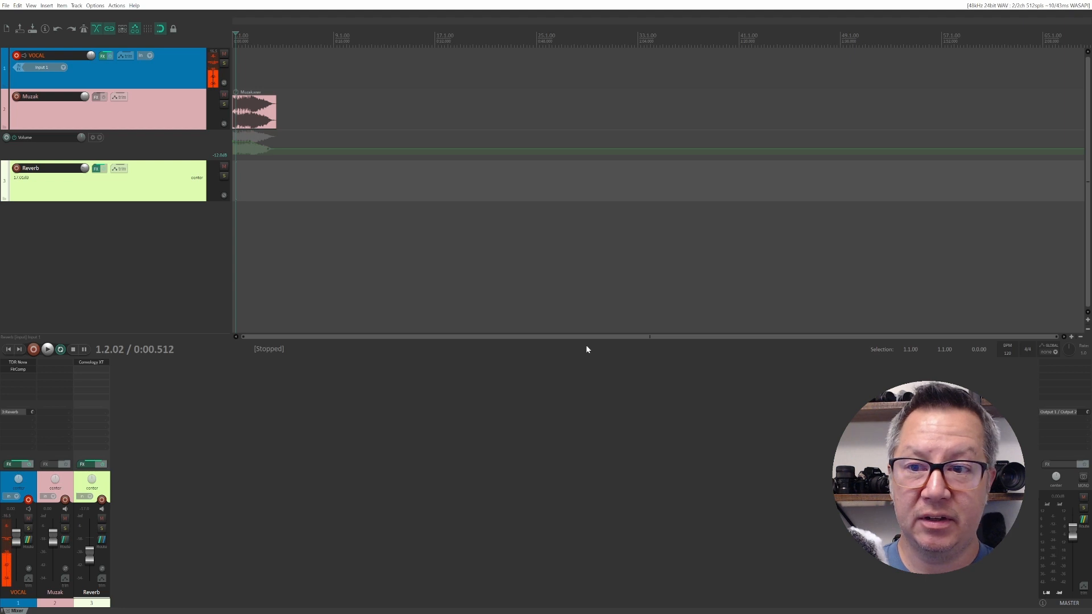
click(215, 70)
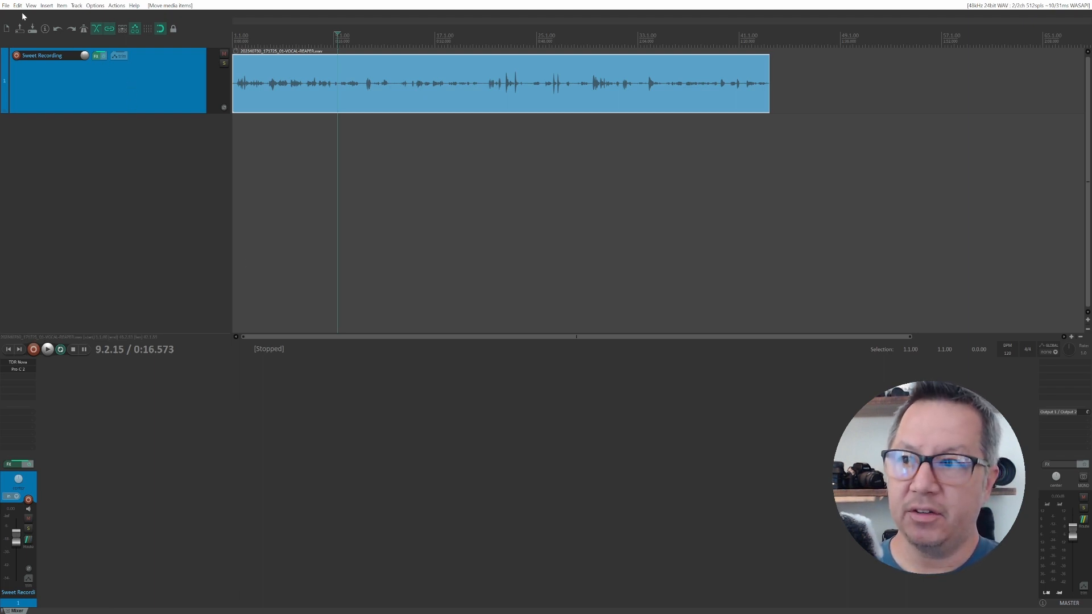
click(5, 7)
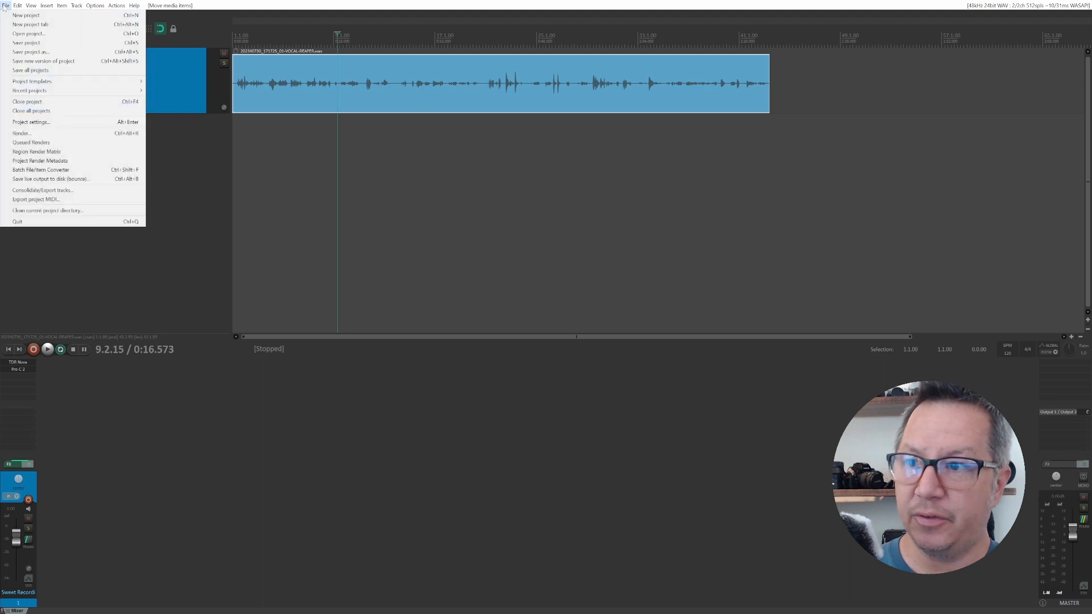
click(89, 140)
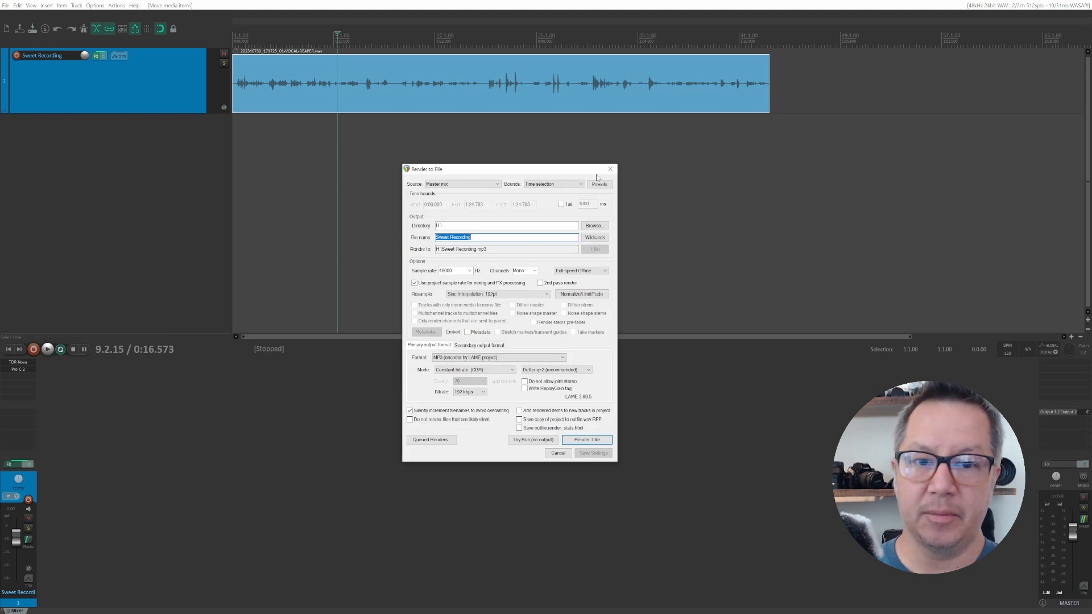
click(610, 169)
click(566, 152)
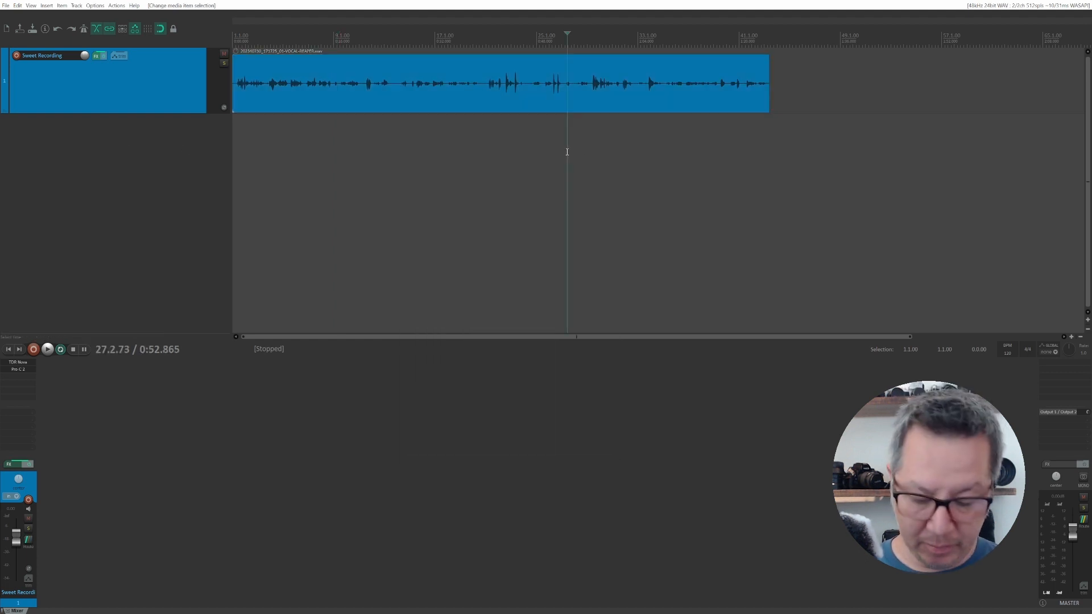
key(ctrl+alt+x)
key(ctrl+alt+x)
key(ctrl+alt+x)
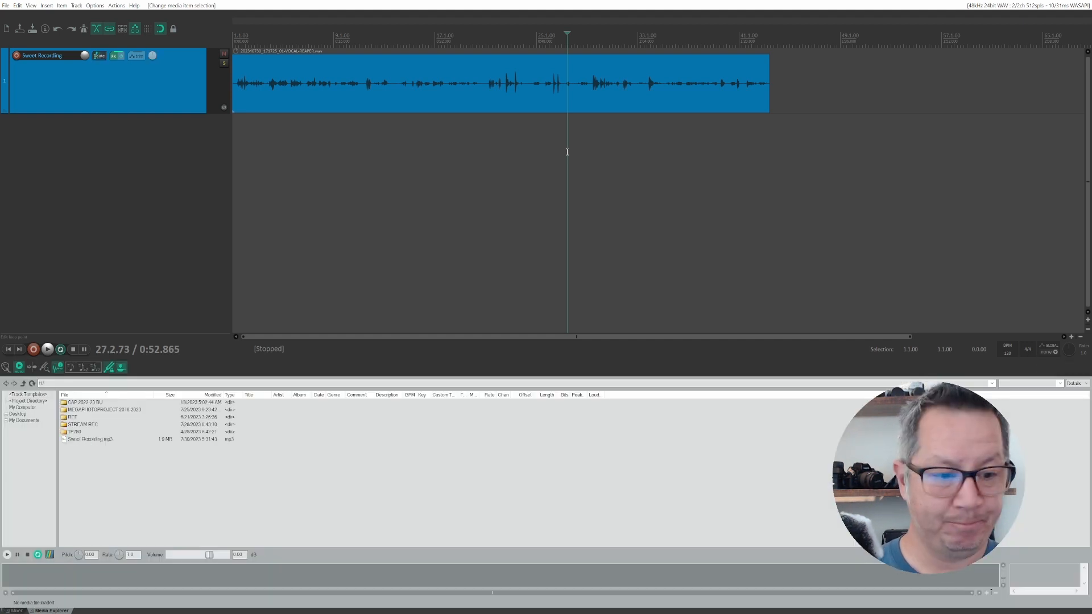
key(ctrl+alt+x)
key(ctrl+alt+x)
key(ctrl+alt+x)
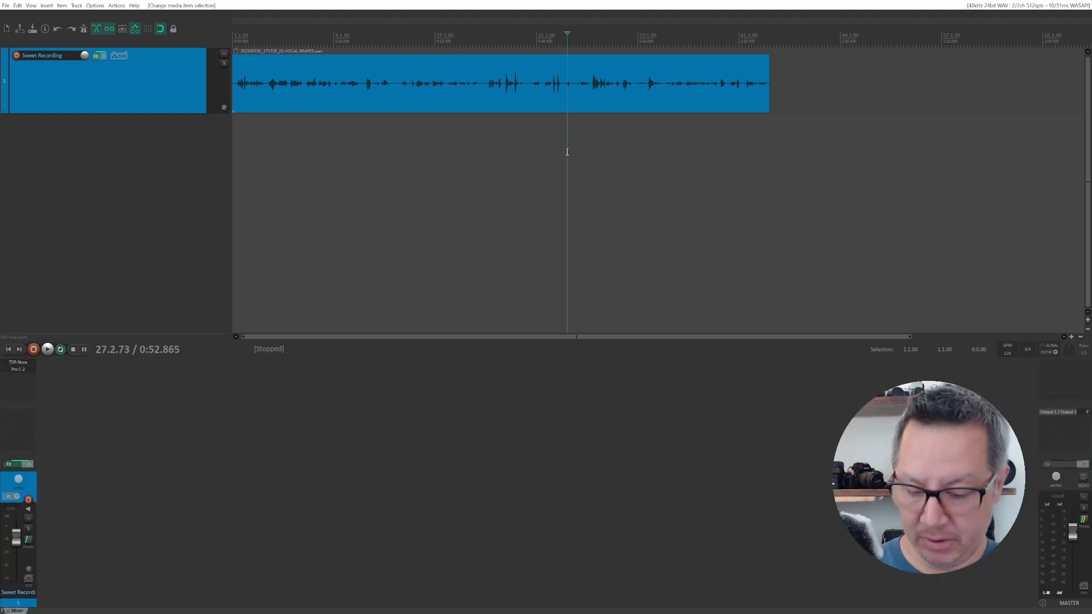
Bring up the render settings and name the output file Sweet recording 1 in the H:\ directory.
key(ctrl+alt+r)
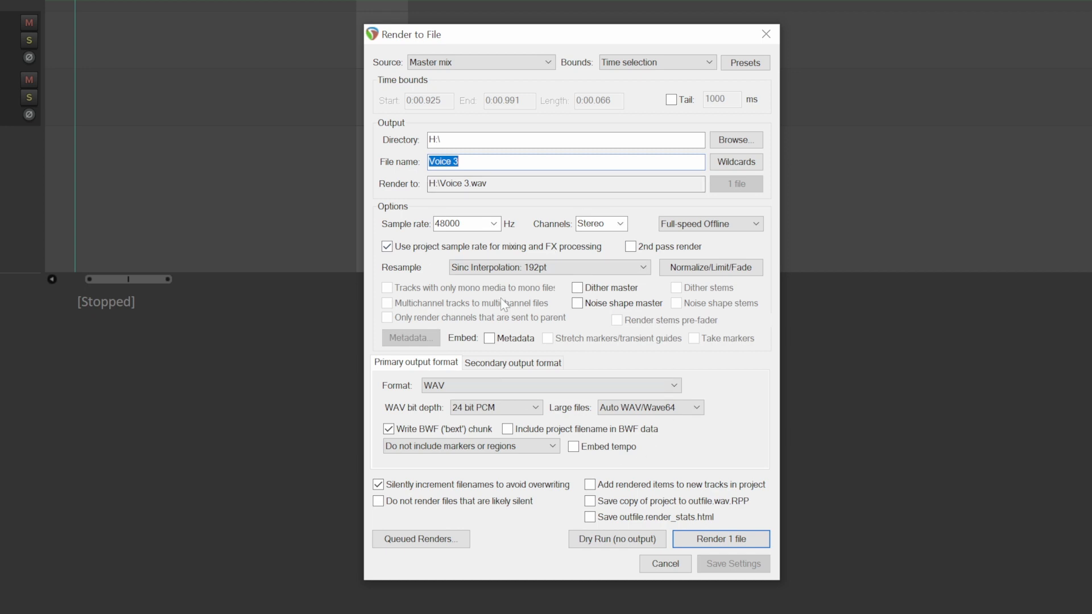
click(440, 139)
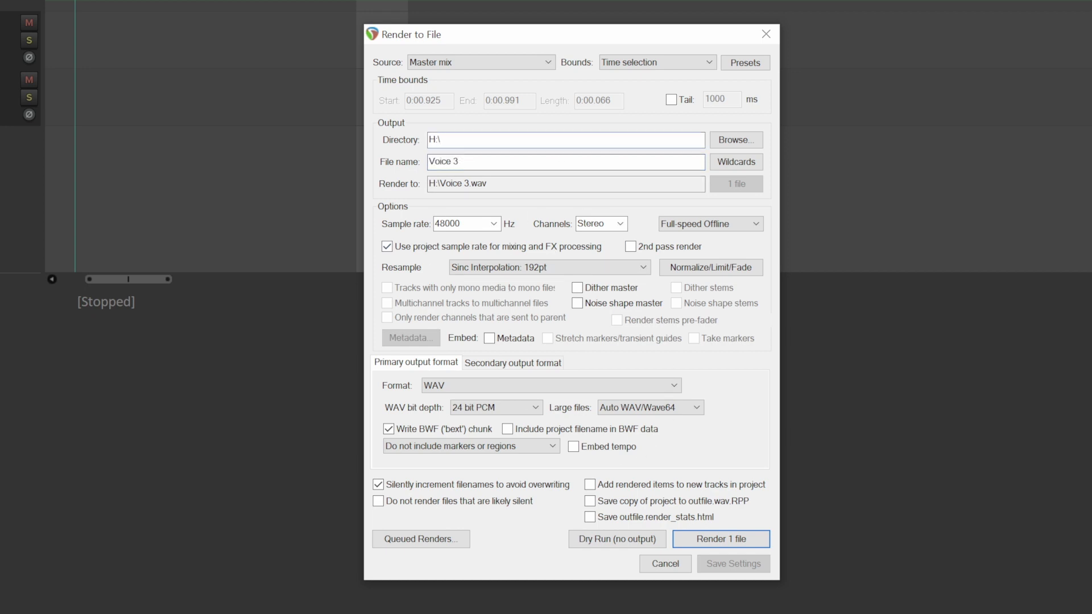
drag(463, 162, 425, 166)
text(Sweet recording 1)
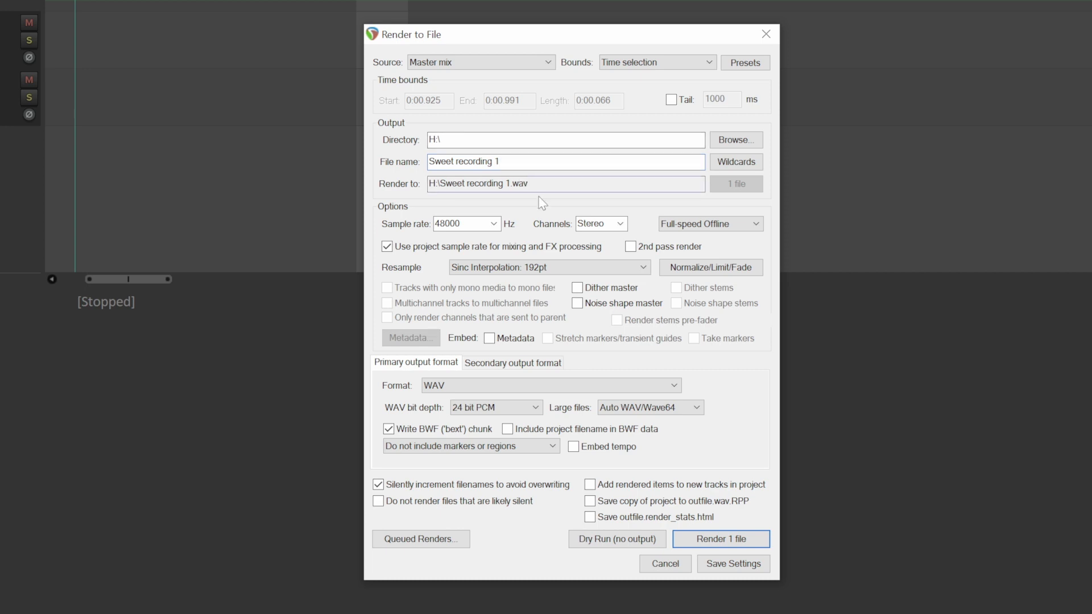
Set the render to a 48000 Hz sample rate and Mono channels.
click(494, 224)
click(476, 305)
click(619, 224)
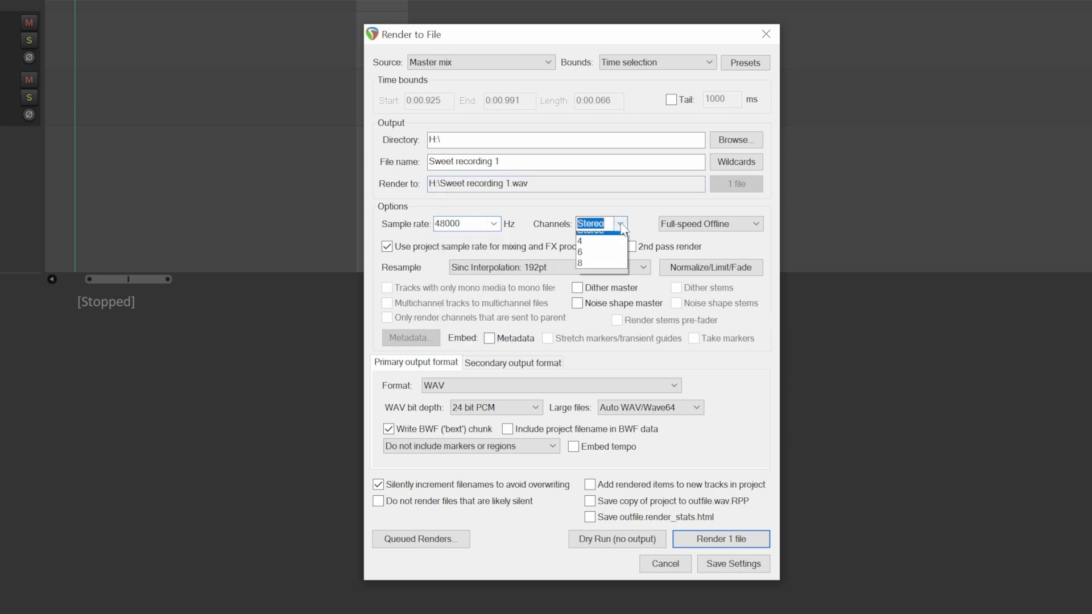
click(594, 237)
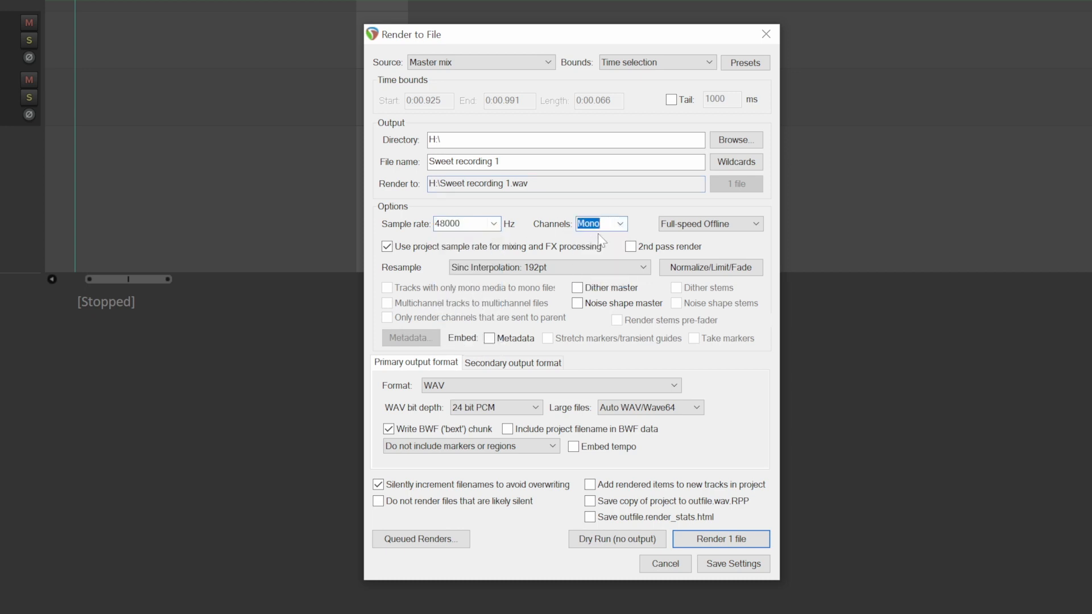
click(623, 224)
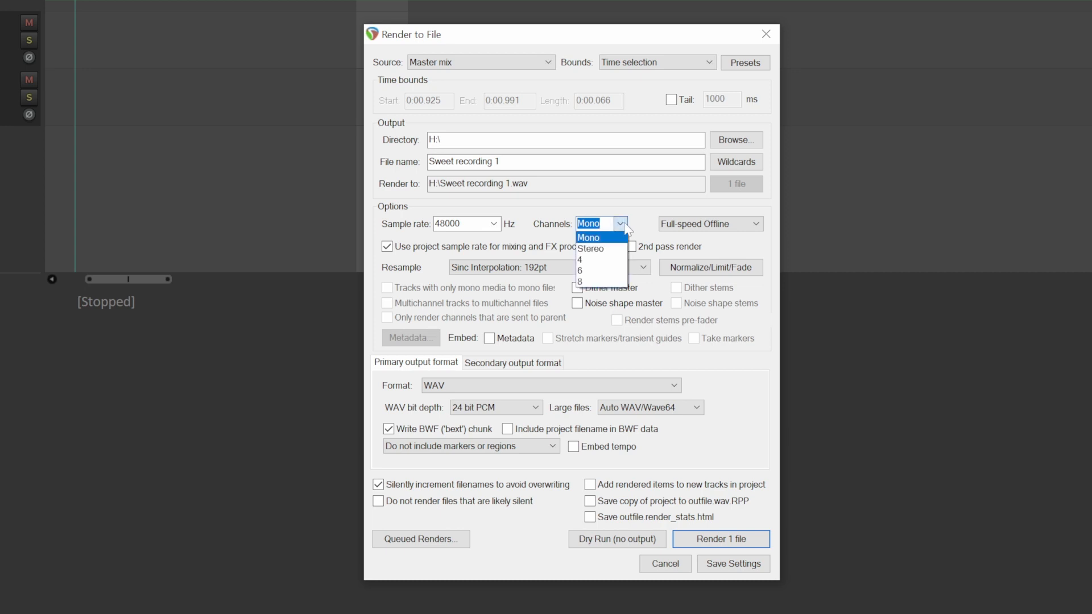
click(625, 225)
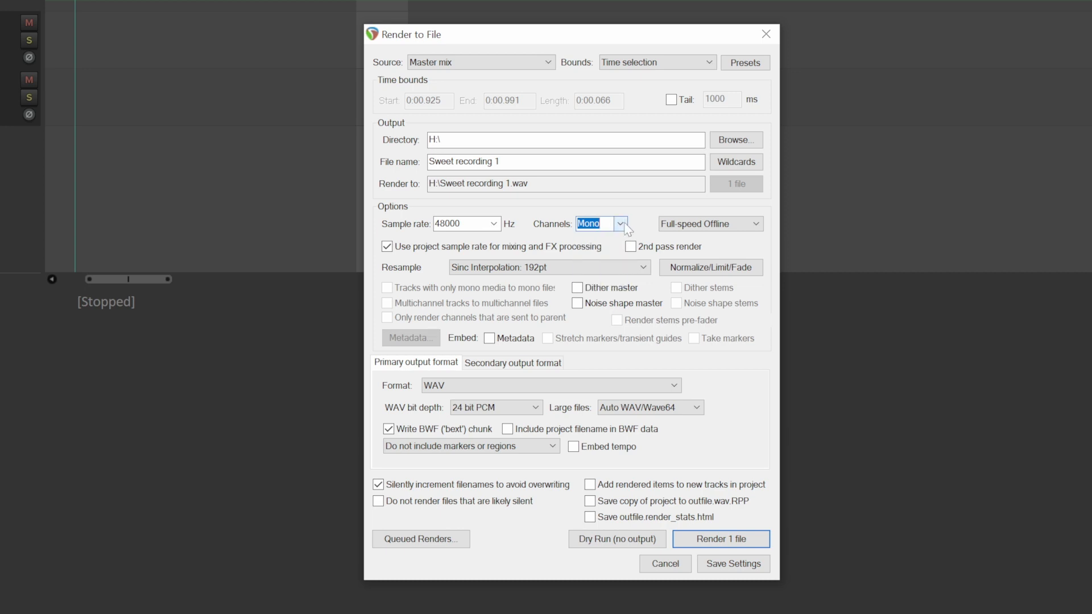
Set the primary output format to MP3 (encoder by LAME project), render the file and dismiss the finished render report.
click(619, 387)
click(620, 384)
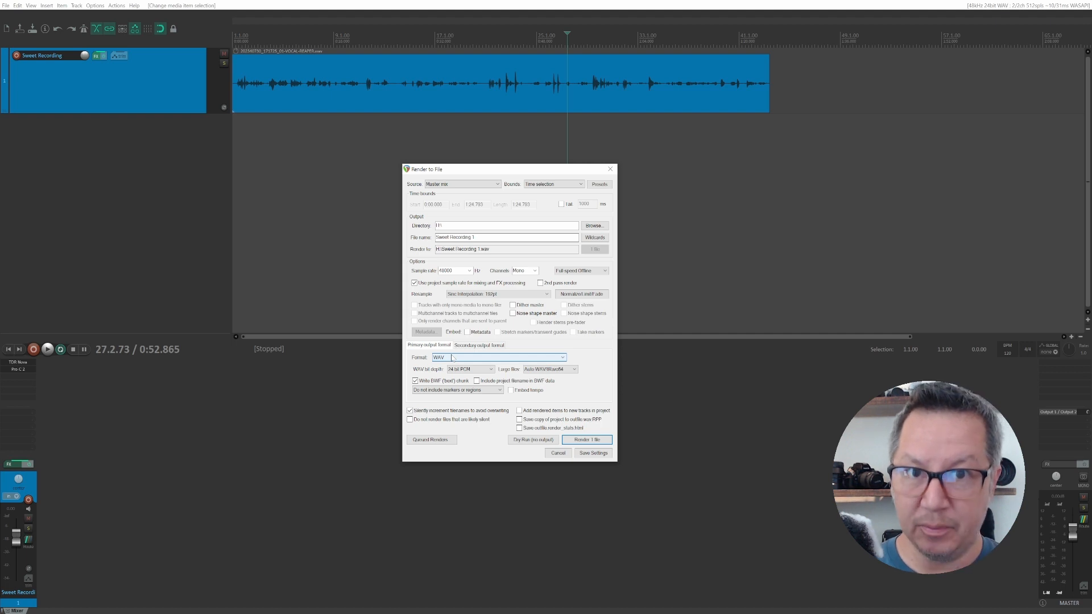
click(454, 357)
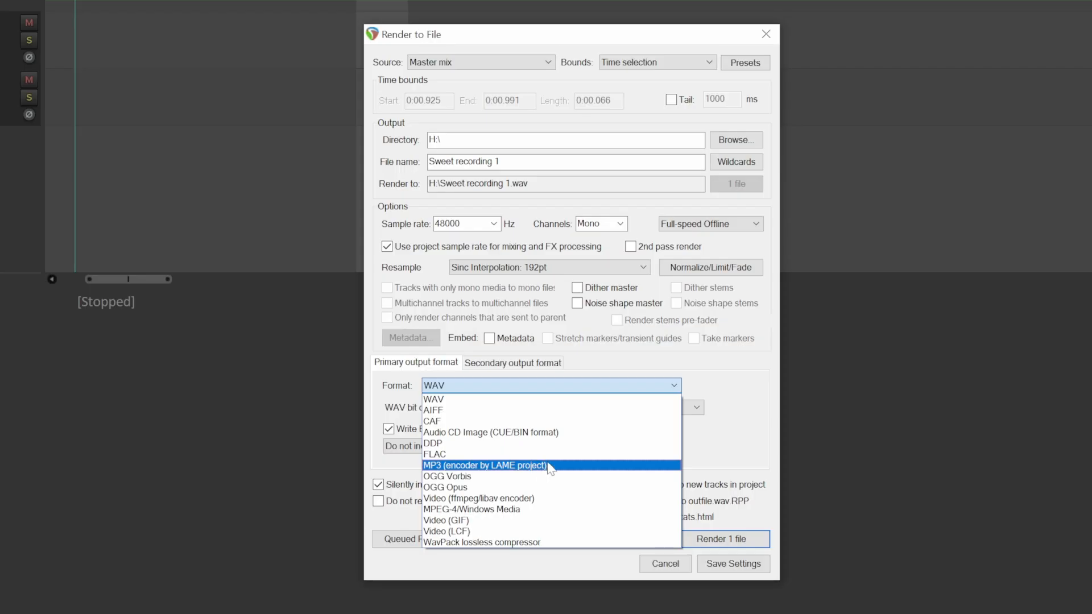
click(549, 467)
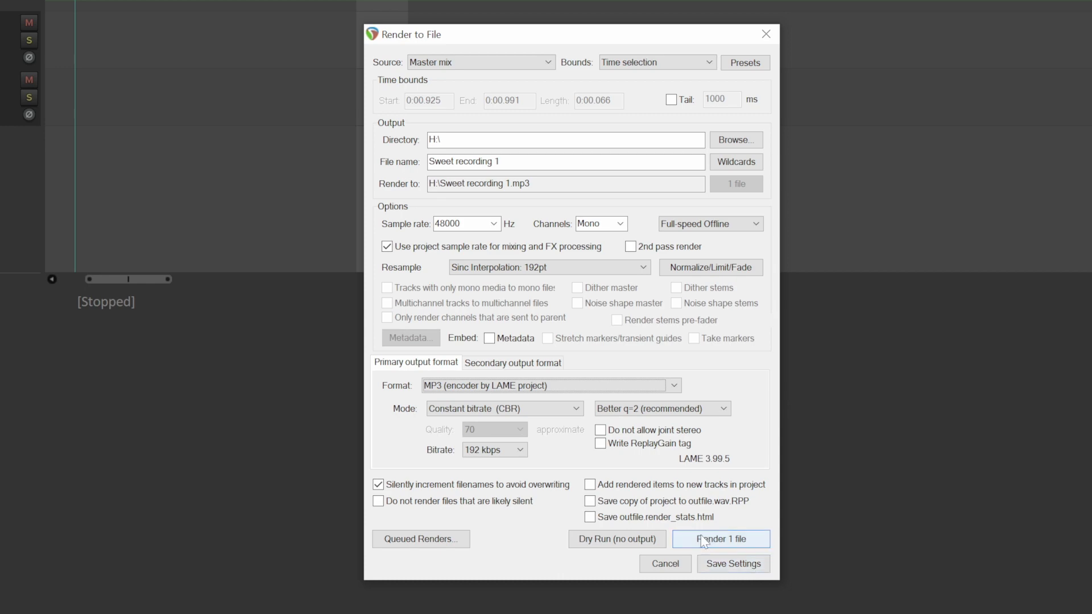
click(731, 544)
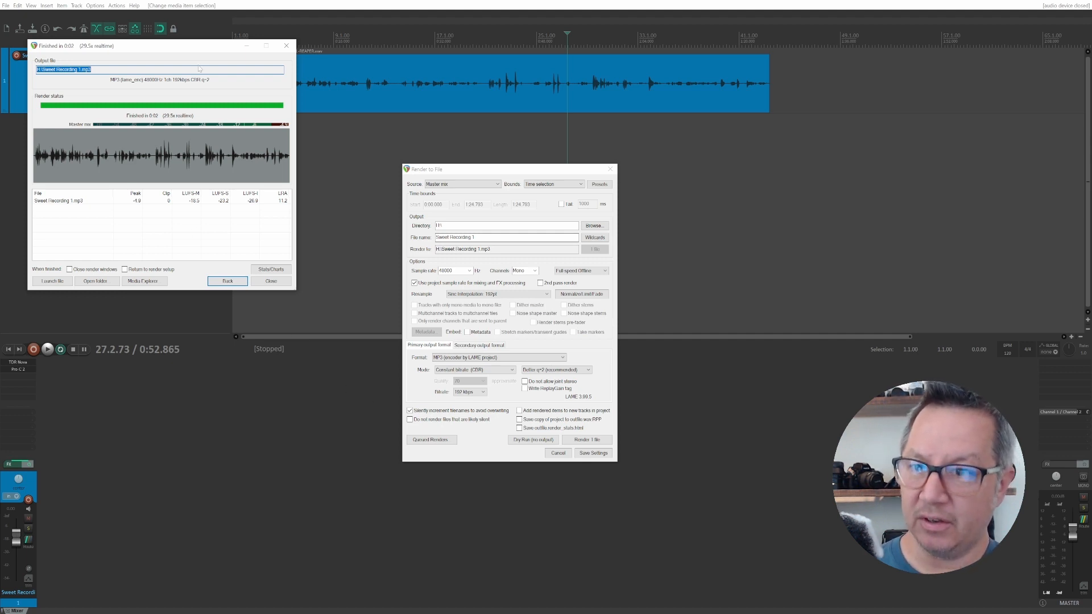
drag(191, 54, 347, 96)
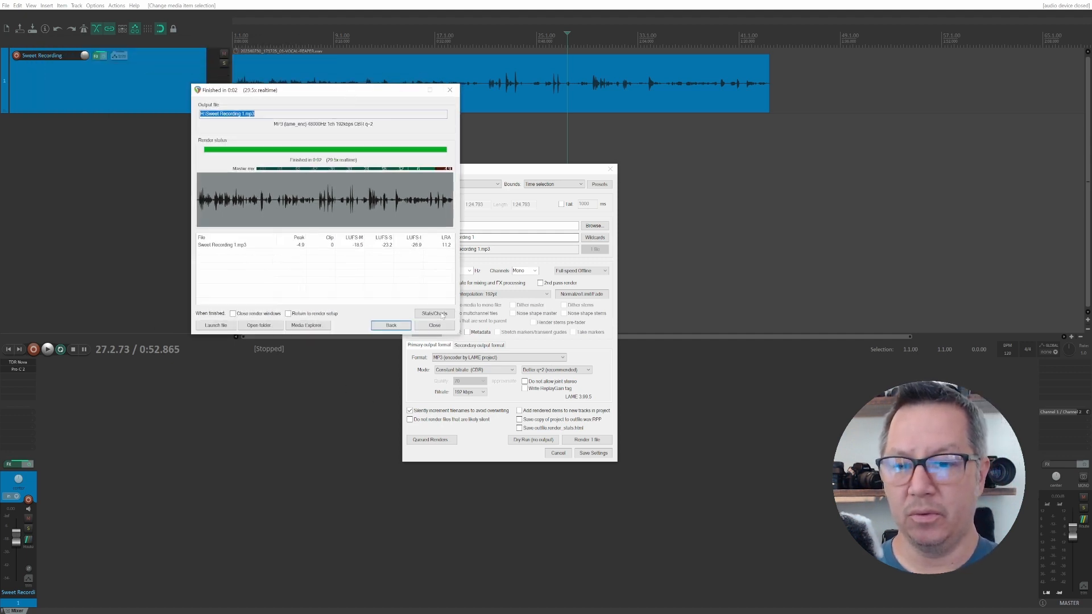
click(429, 326)
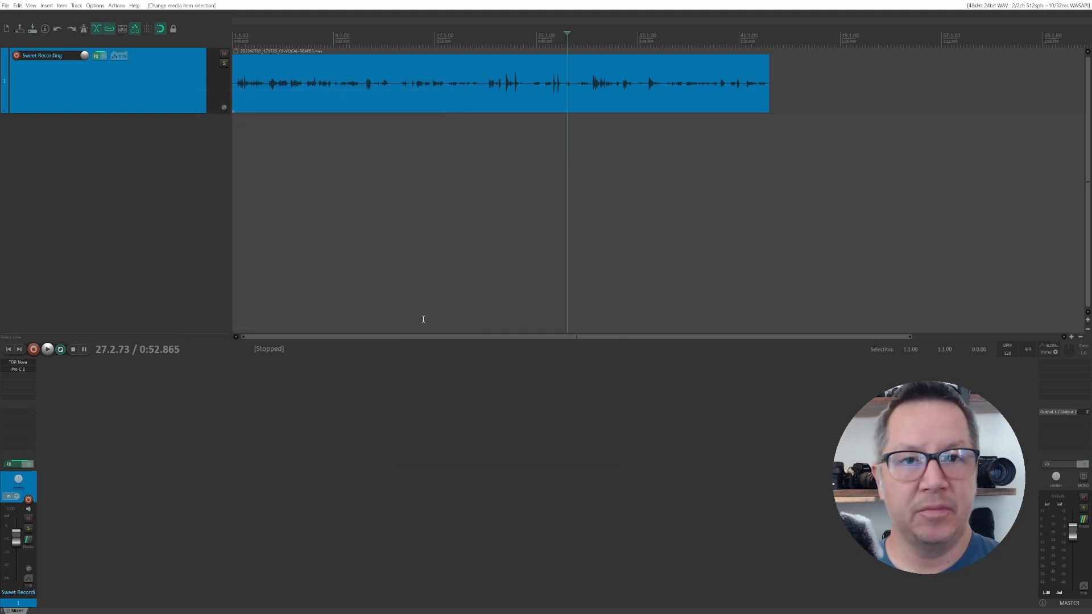